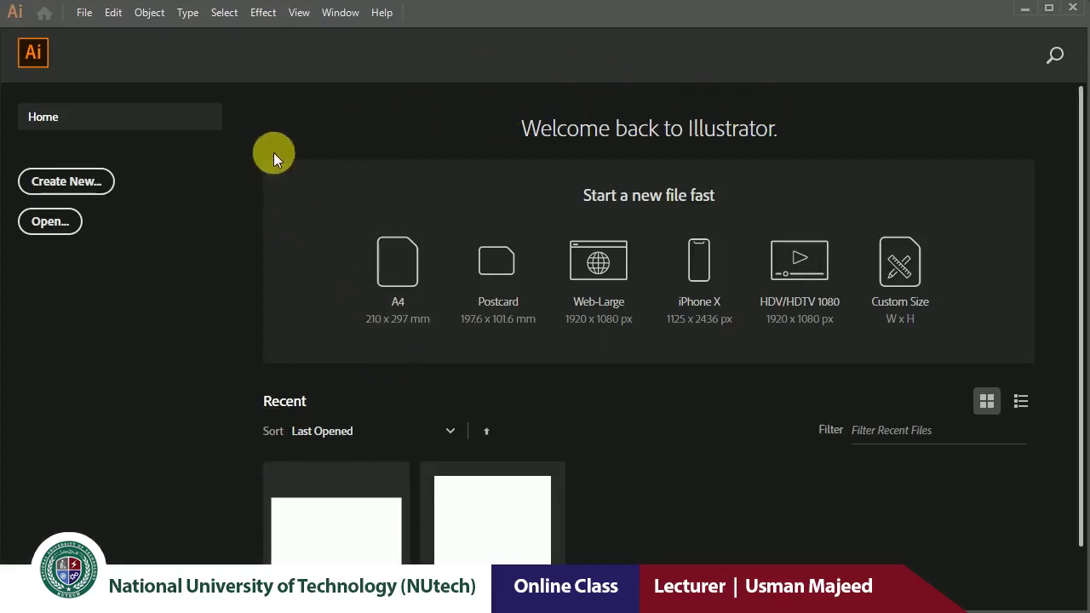
- Open the New Document dialog from the Home screen, showing the Letter 8.5 x 11 in preset
click(85, 188)
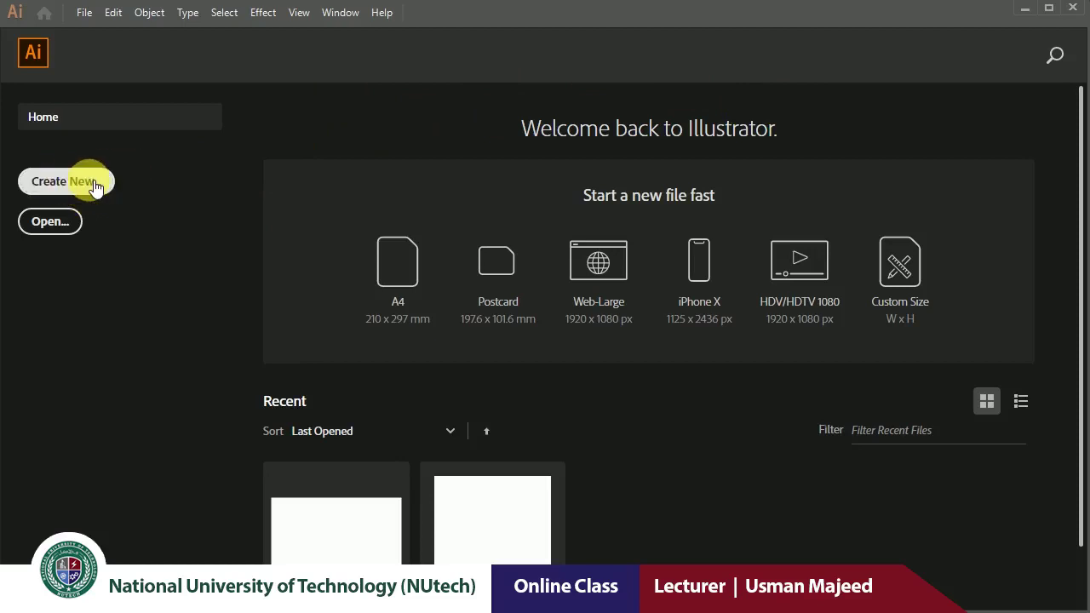
click(84, 14)
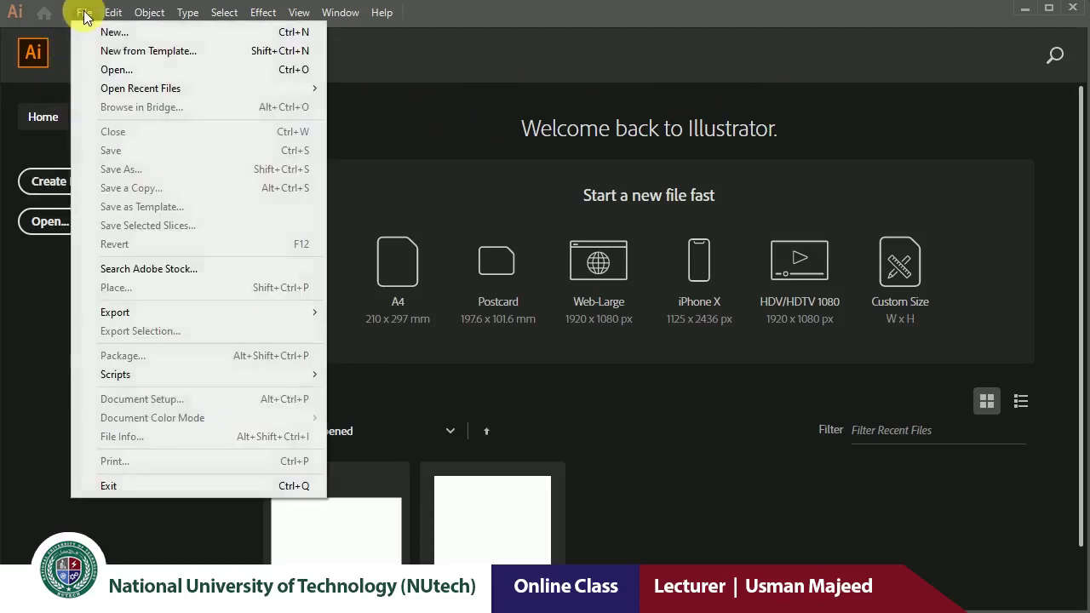
click(84, 14)
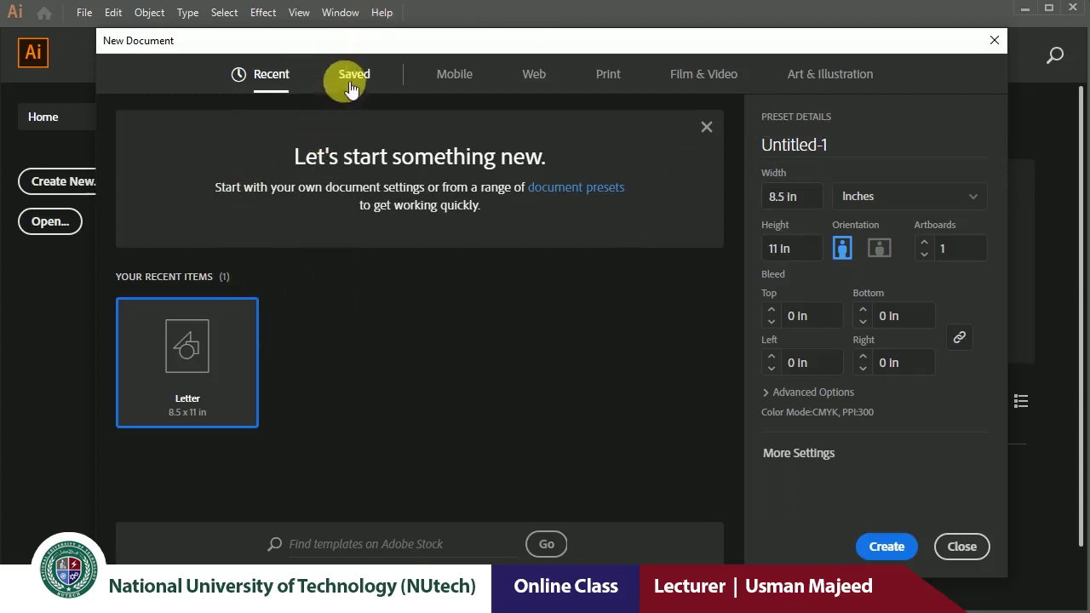
- Browse the Mobile, Web, Print, Film & Video and Art & Illustration presets, ending on Print
click(464, 88)
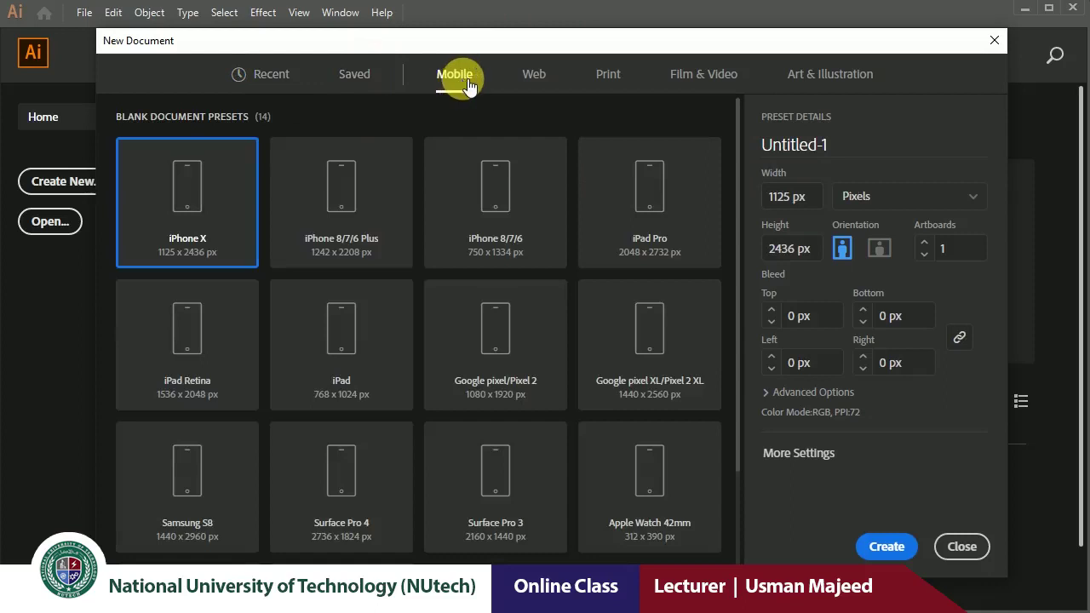
click(534, 81)
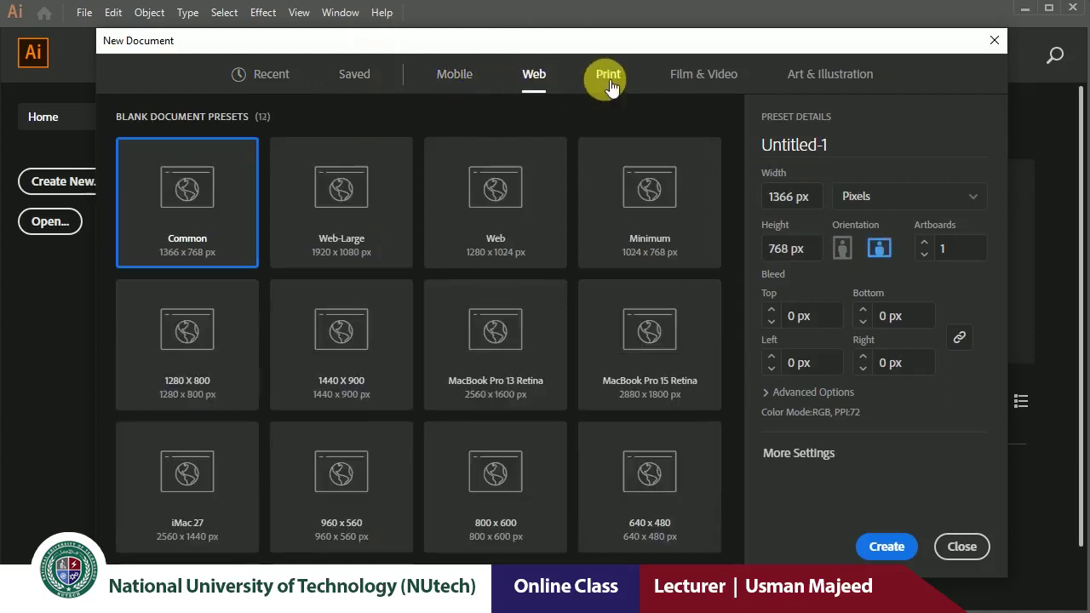
click(611, 85)
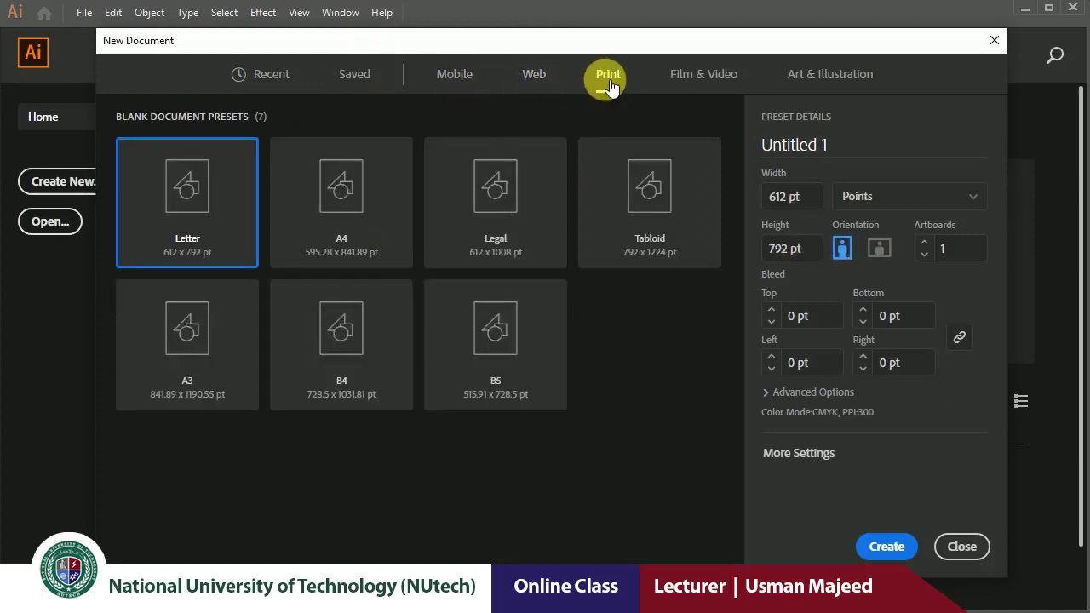
click(686, 78)
click(812, 78)
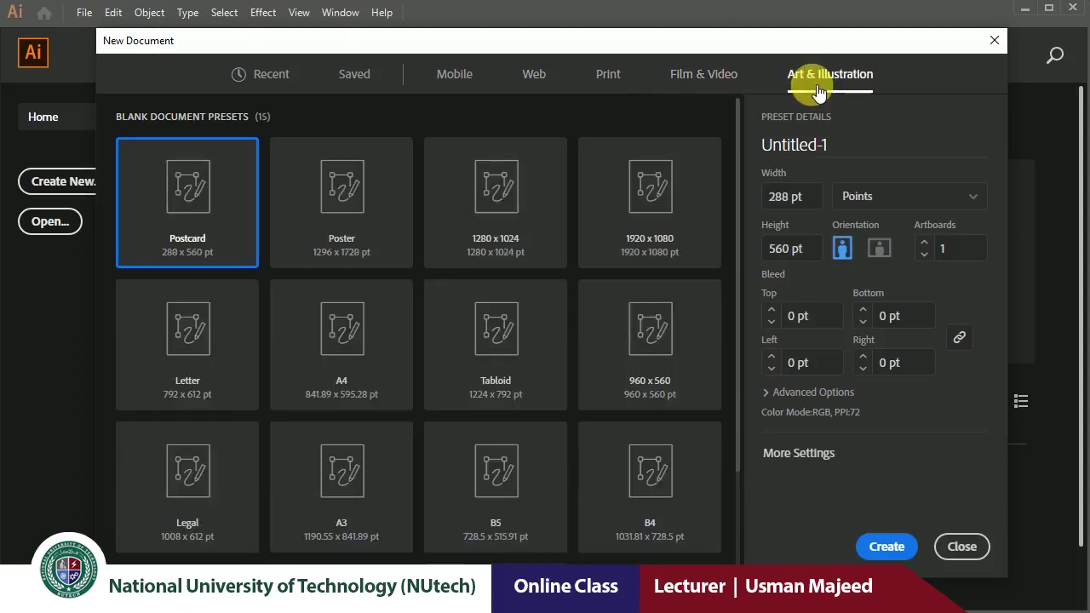
click(608, 77)
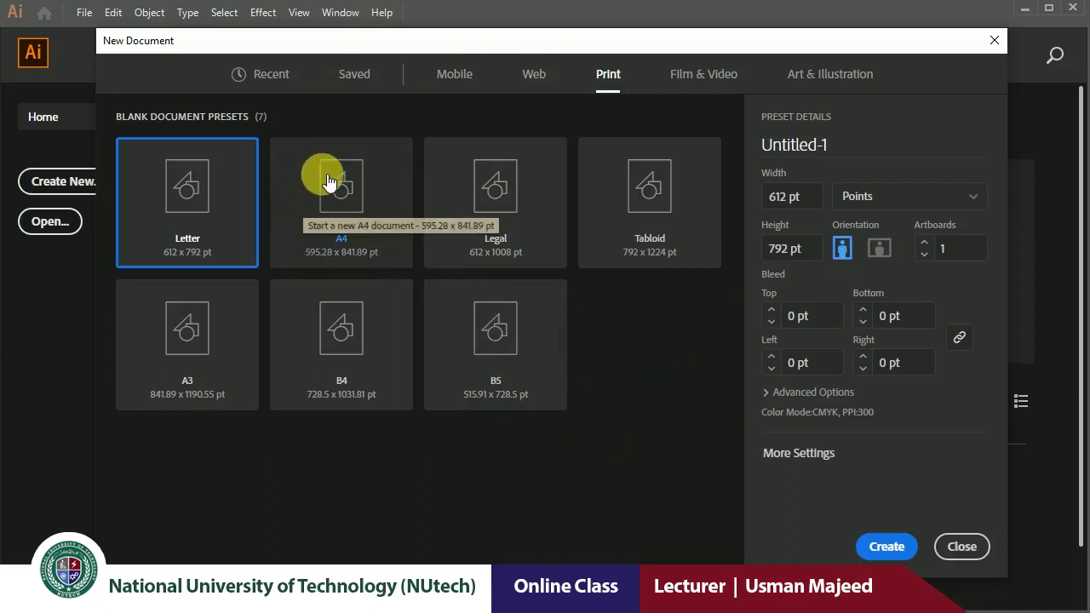
- Choose the A4 preset in inches, portrait orientation, 8.268 x 11.693 in
click(326, 177)
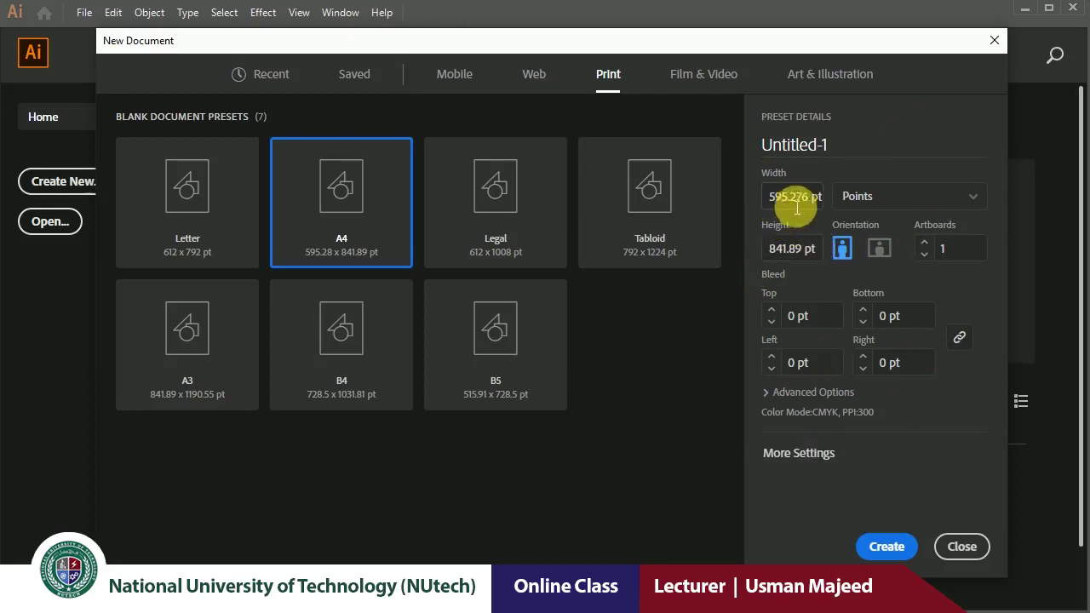
click(914, 203)
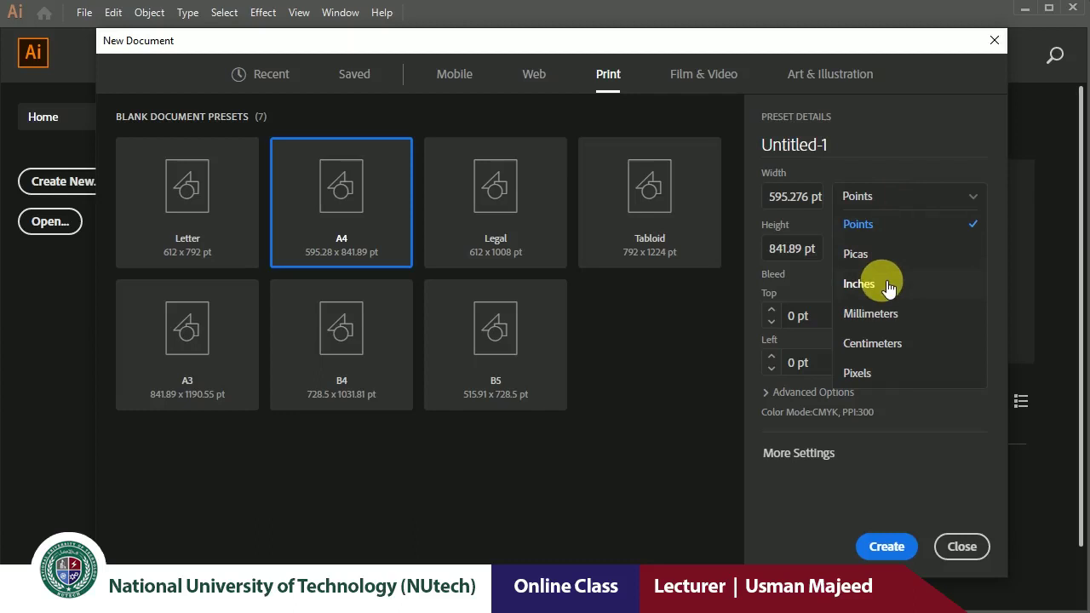
click(886, 288)
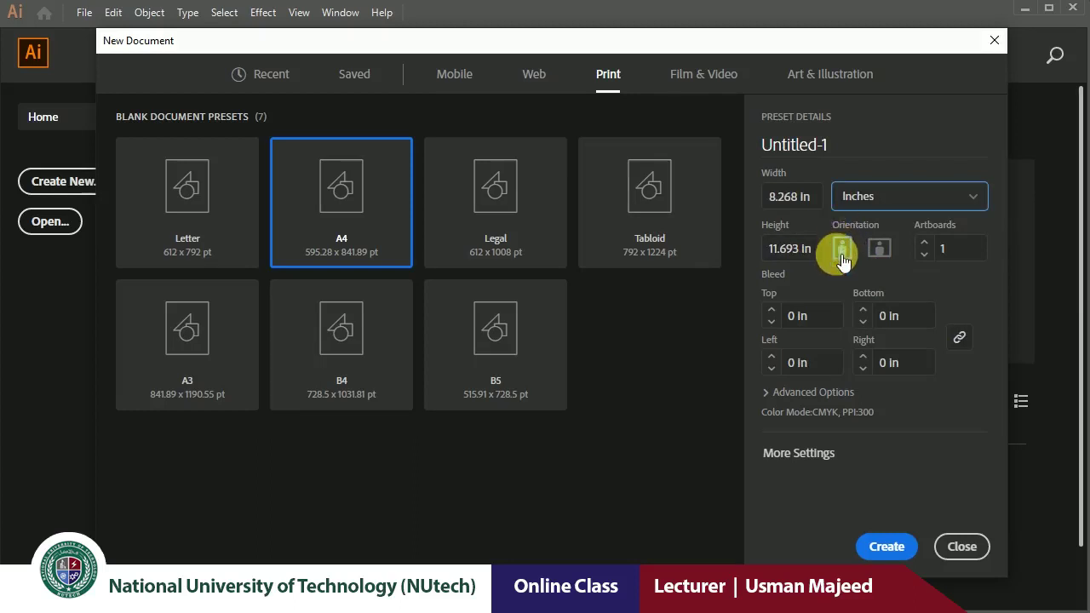
click(842, 263)
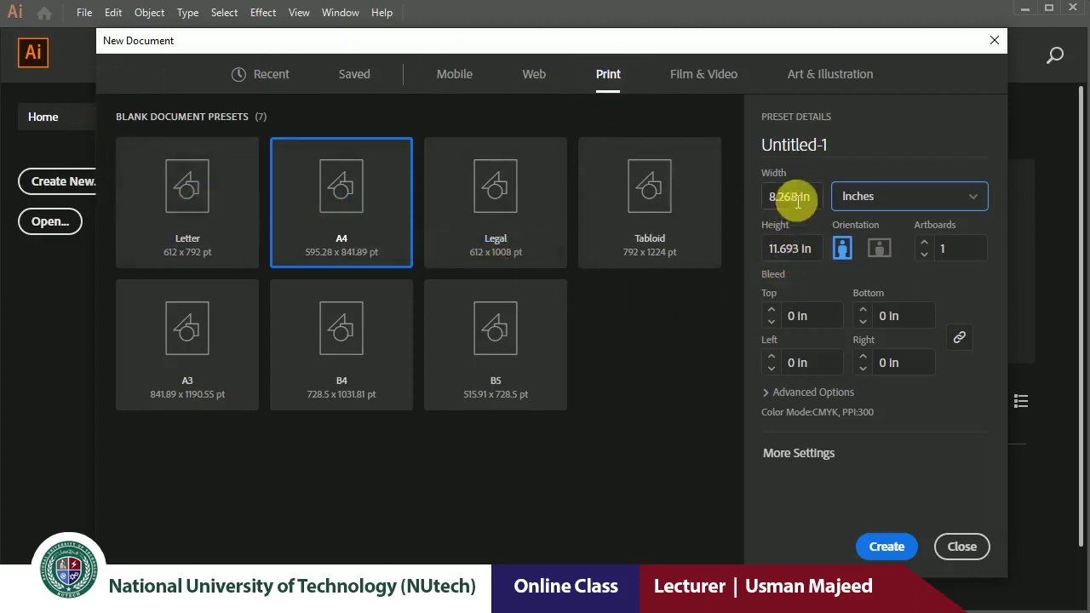
click(881, 210)
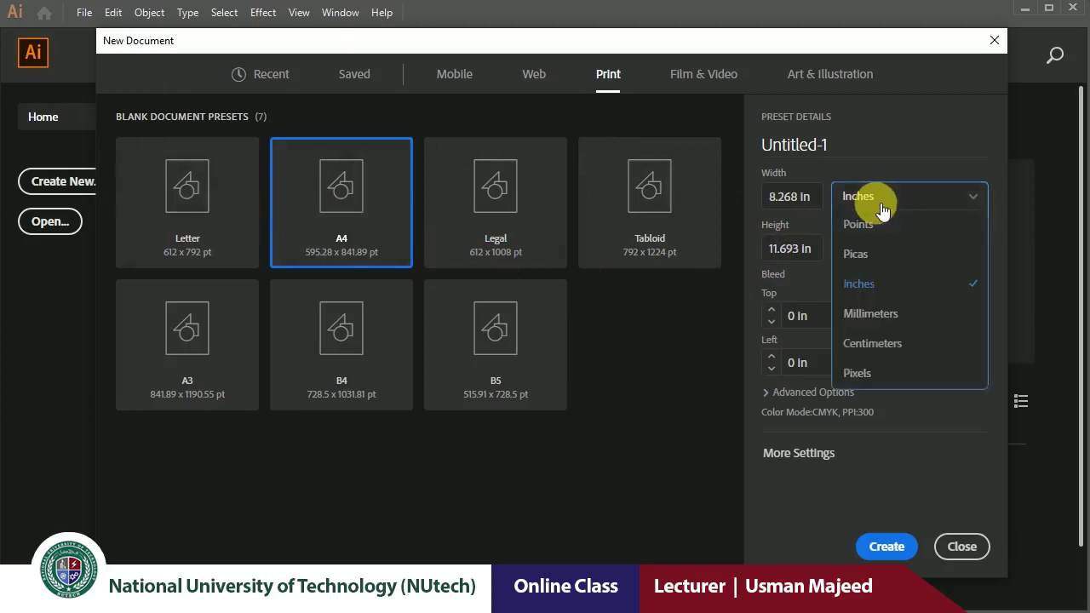
click(874, 283)
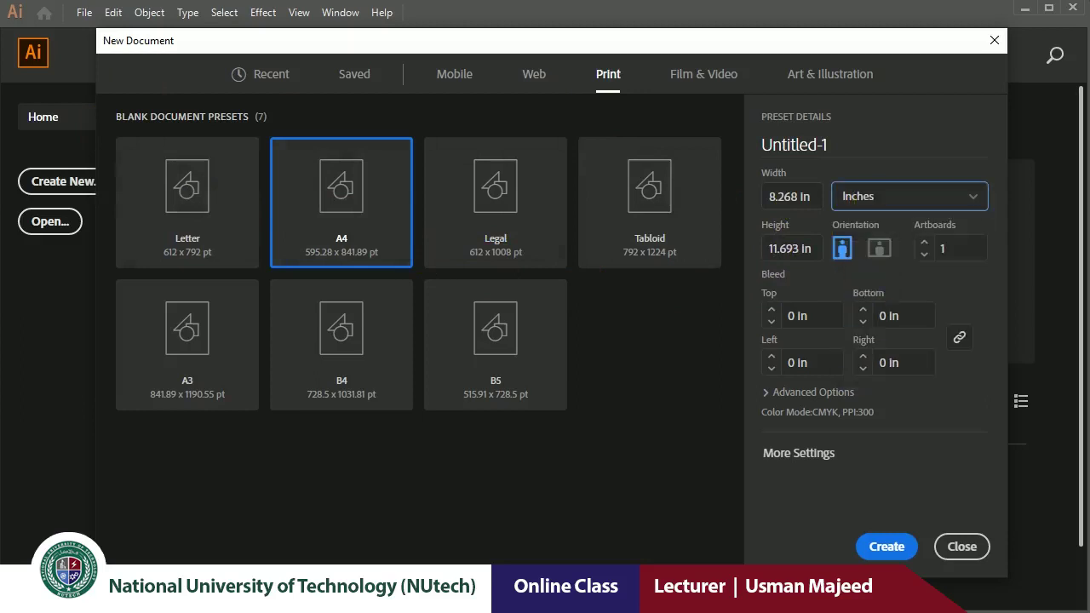
- Create the A4 document Untitled-1, then look through the Type, Object, Edit and Window menus
click(883, 548)
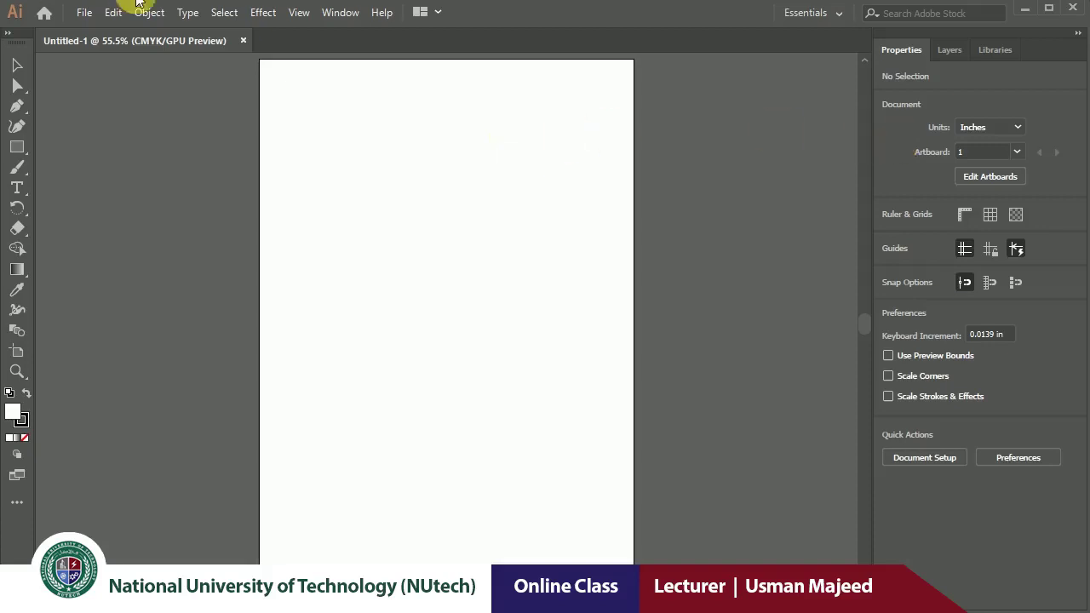
click(186, 13)
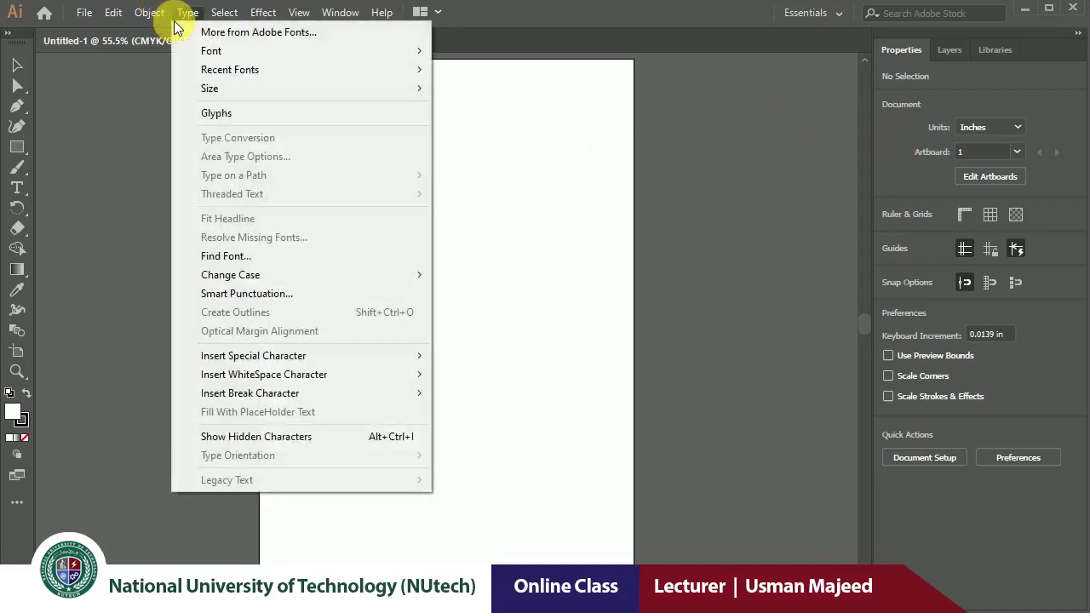
click(145, 12)
click(112, 16)
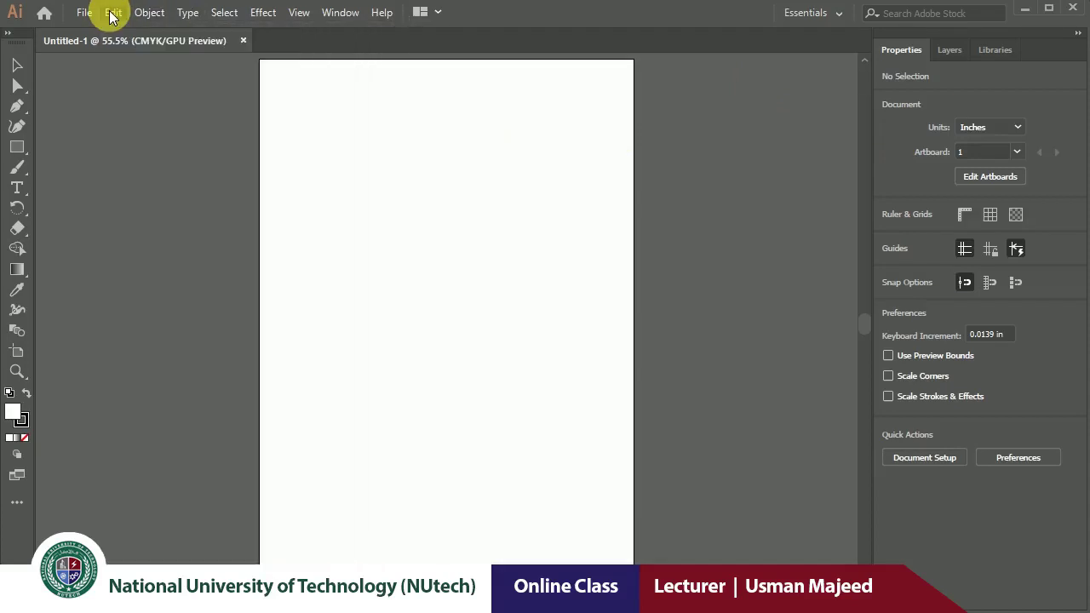
click(344, 19)
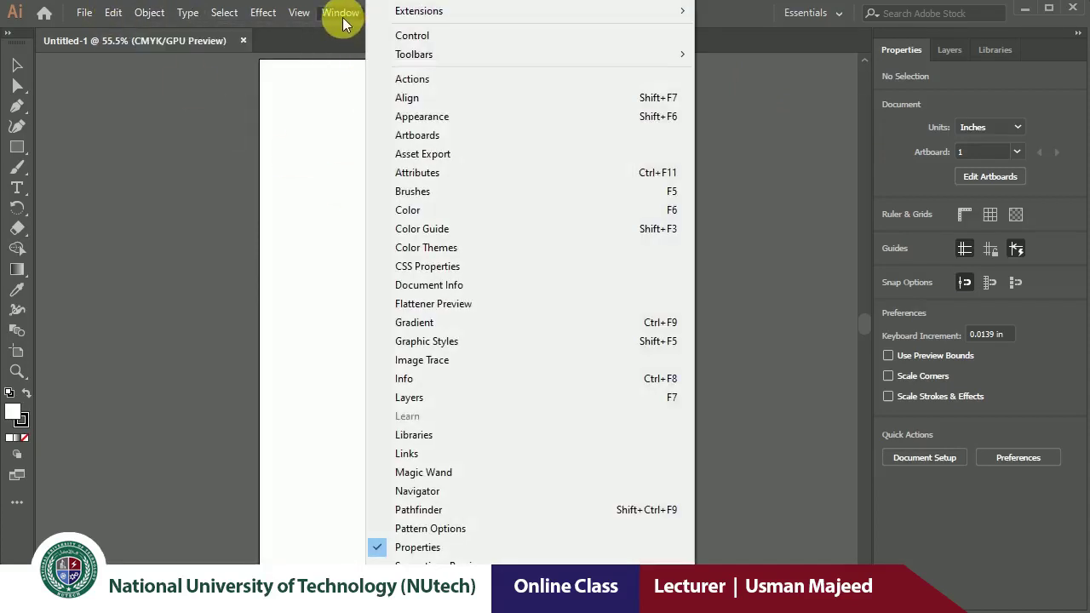
click(344, 18)
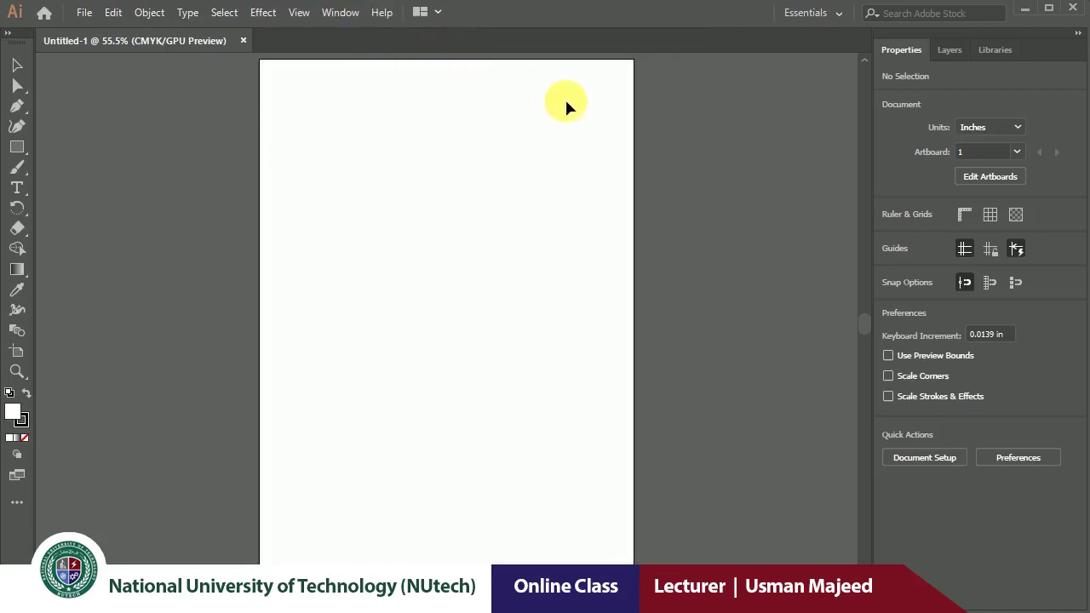
- Switch the workspace to Essentials Classic
click(842, 14)
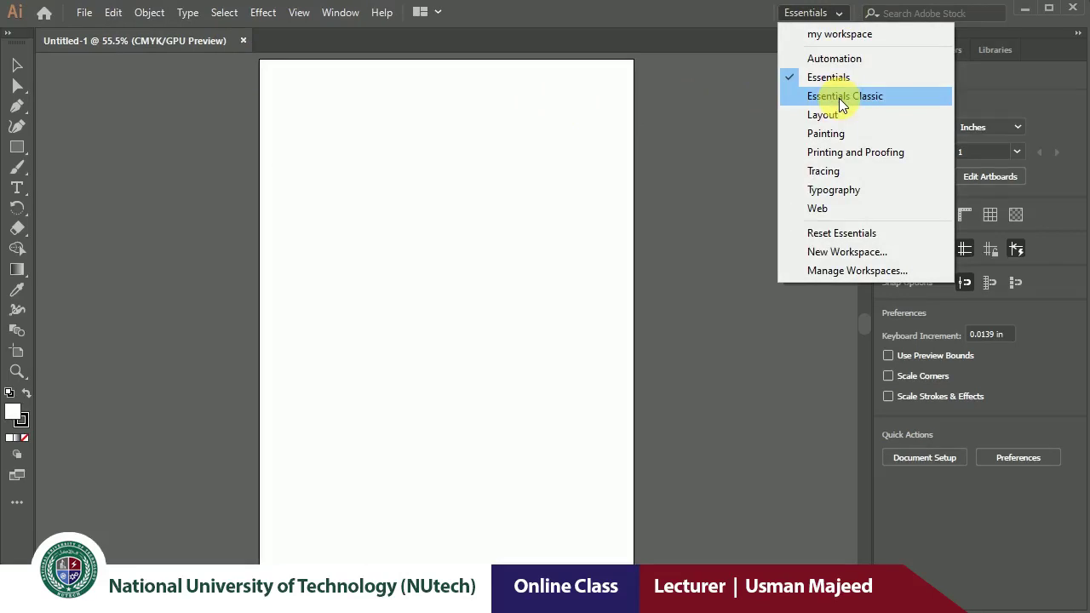
click(596, 94)
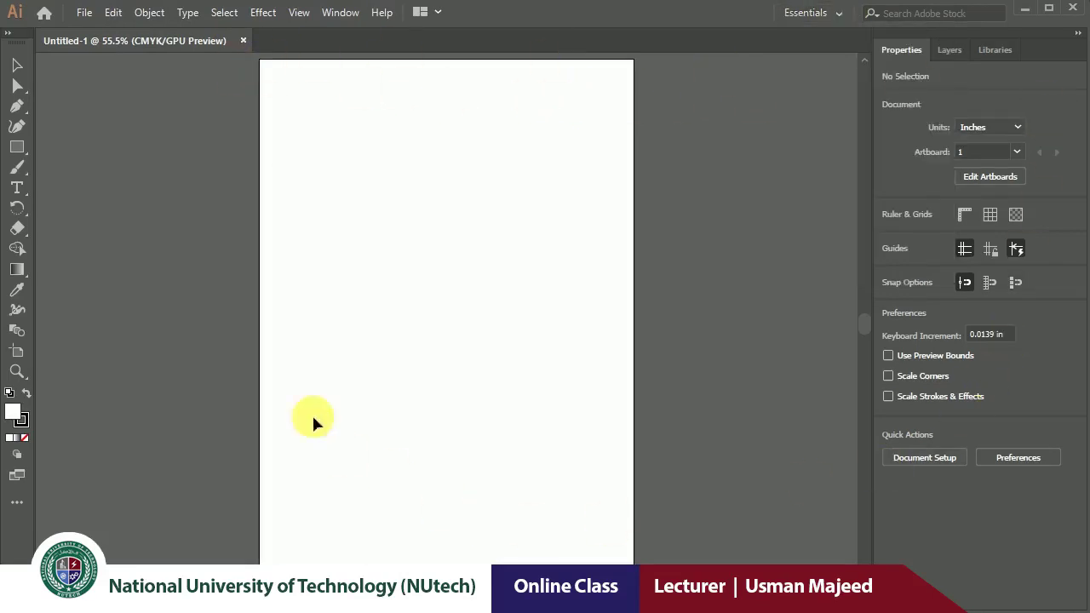
click(844, 13)
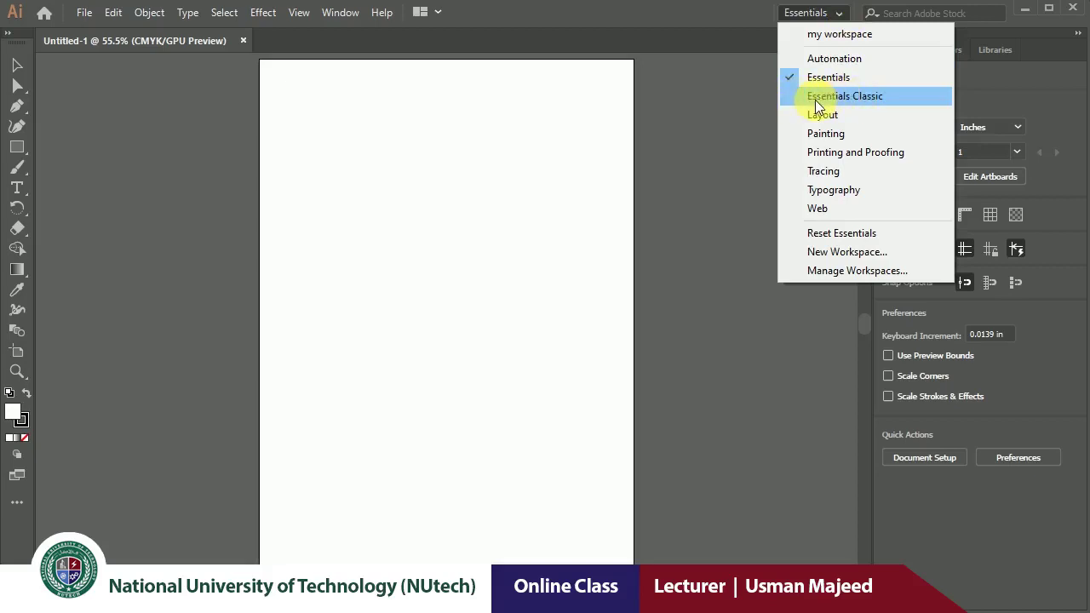
click(847, 100)
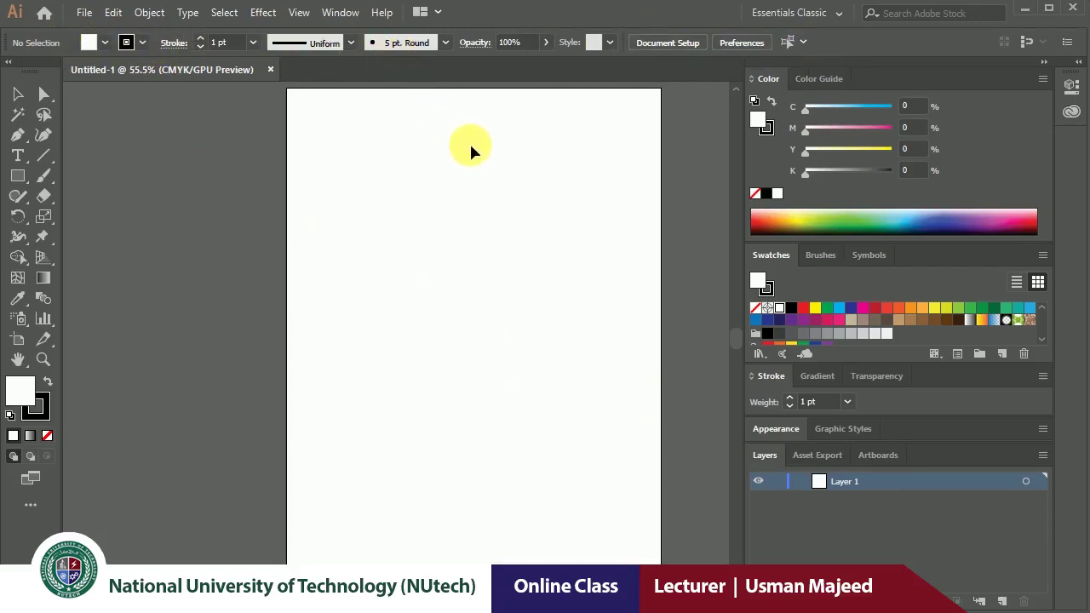
- Reveal the Rectangle tool flyout holding the Polygon and Star tools
scroll(474, 151, down, 1)
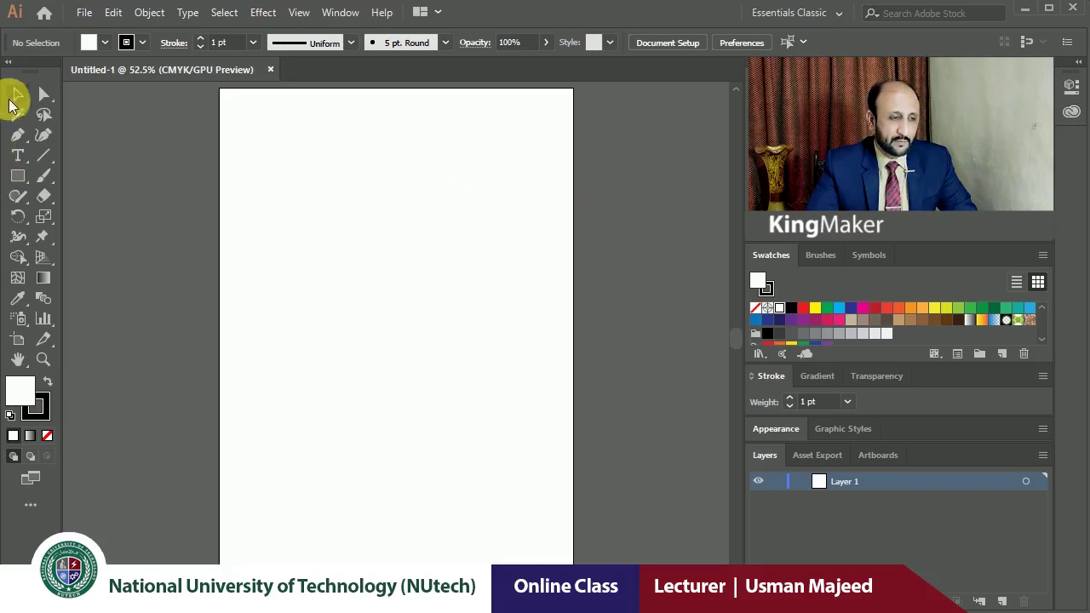
drag(12, 180, 118, 180)
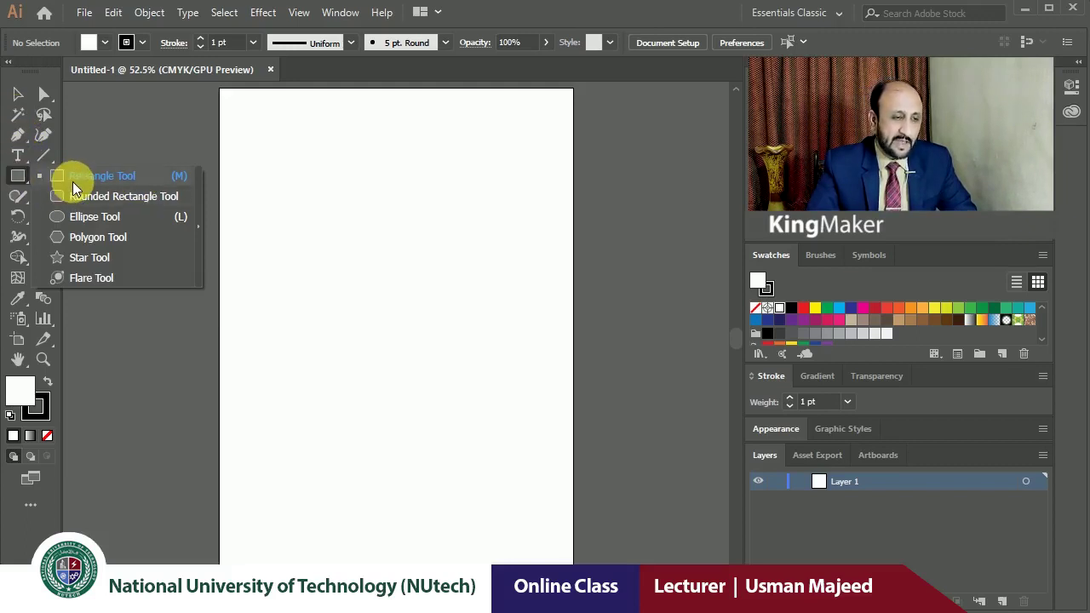
- Draw a rectangle outline across the upper part of the page, then deselect it
click(139, 180)
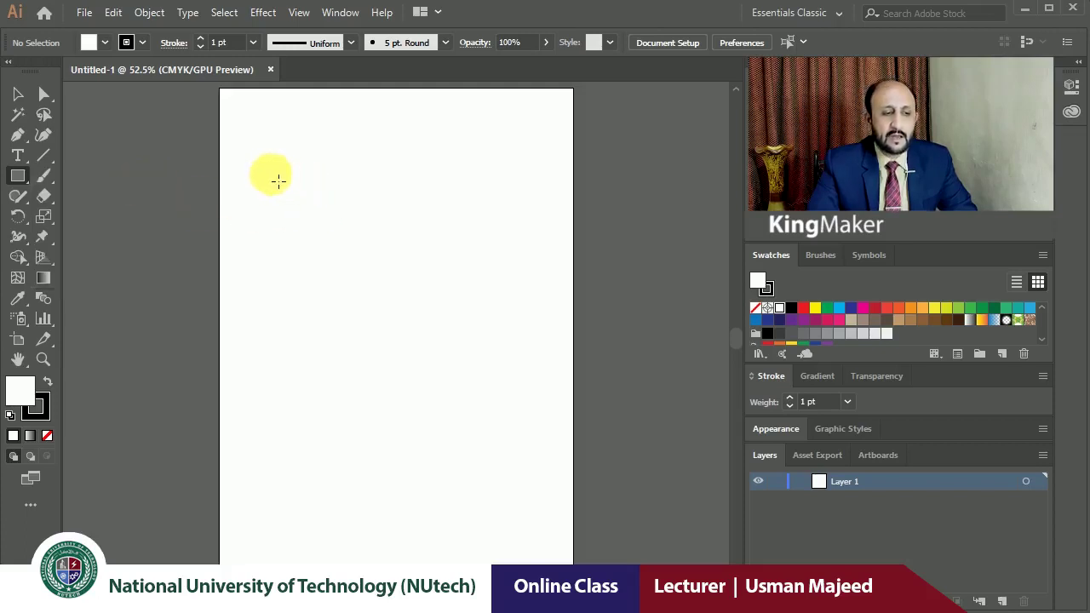
drag(259, 155, 511, 338)
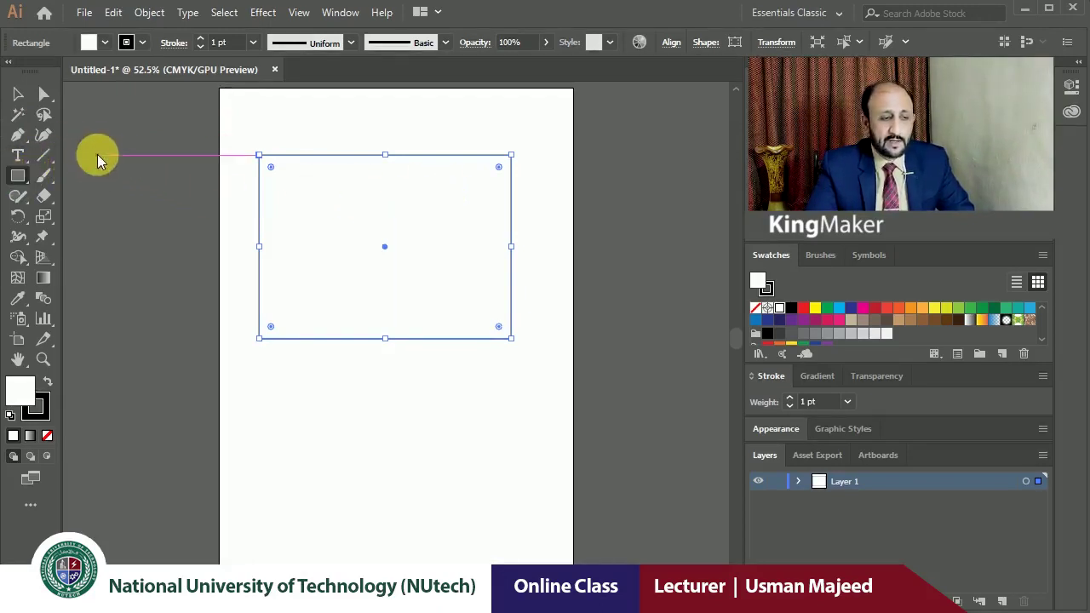
click(98, 157)
click(580, 324)
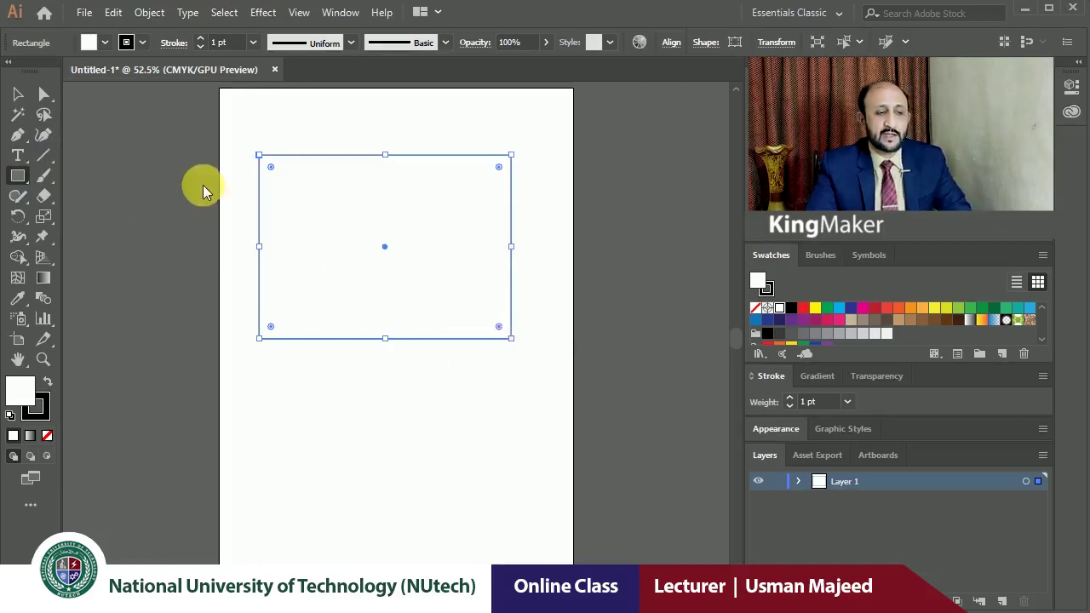
click(18, 94)
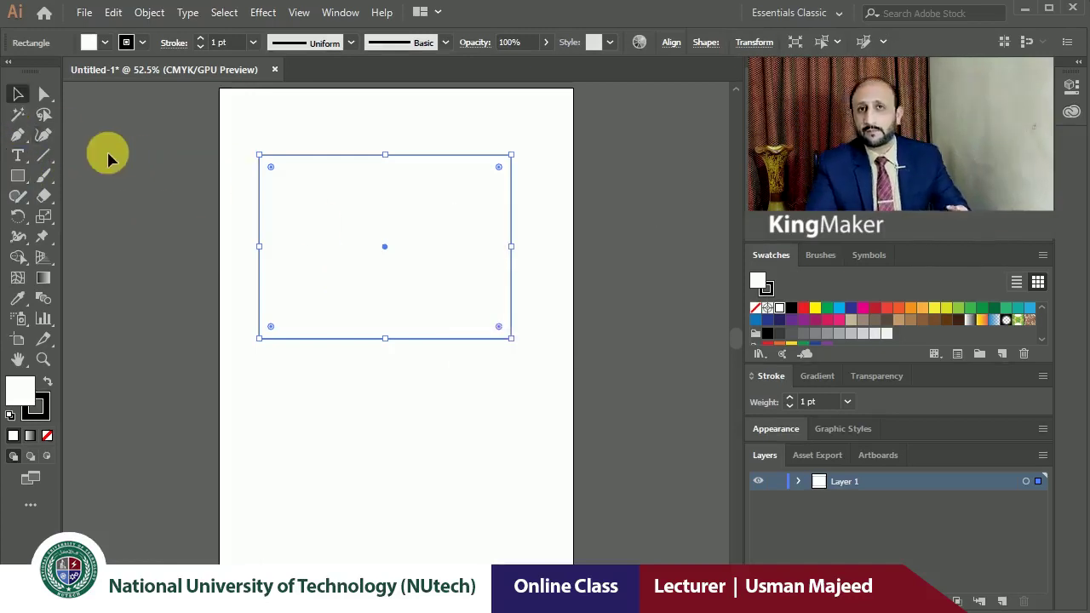
click(126, 162)
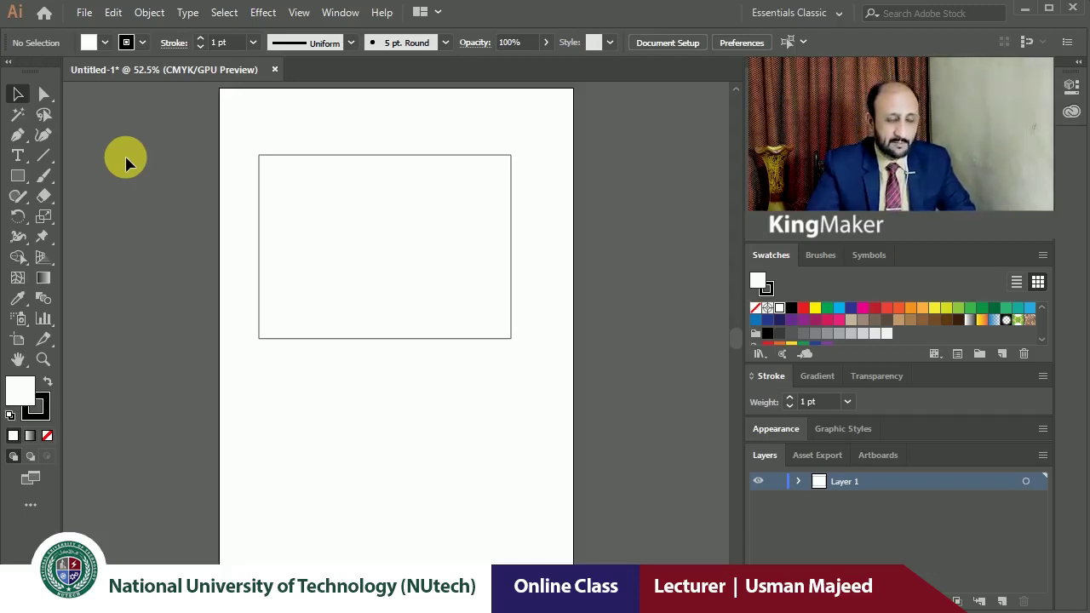
click(17, 176)
click(101, 161)
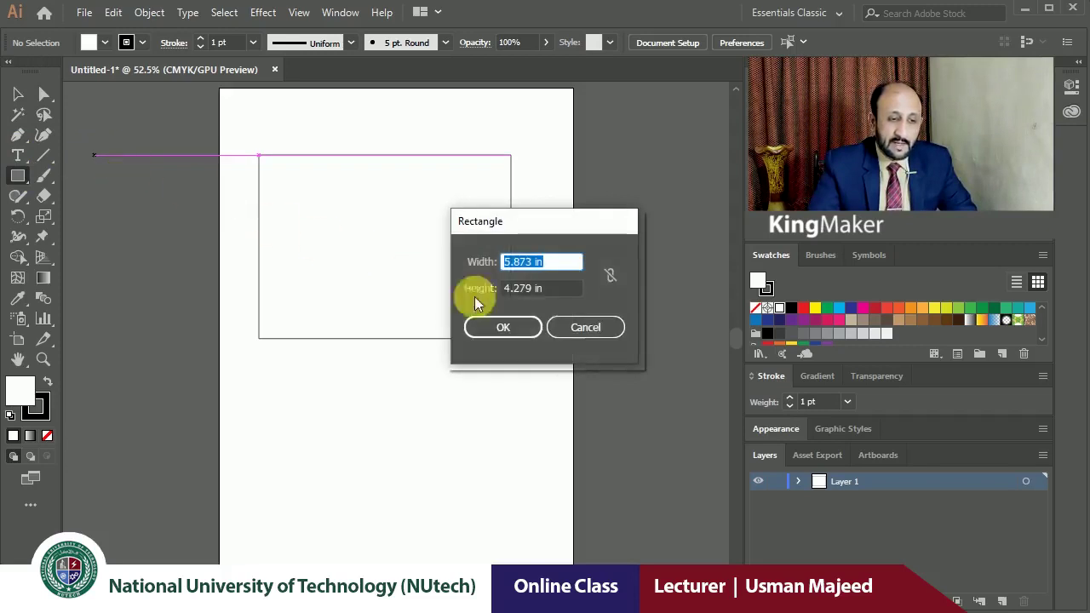
click(579, 329)
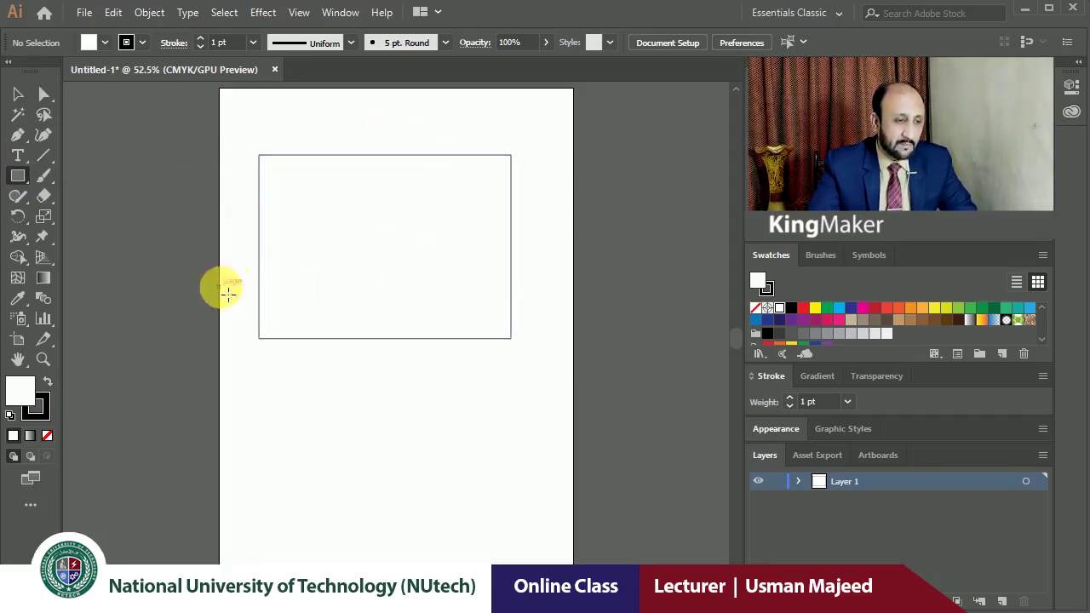
drag(89, 149, 188, 313)
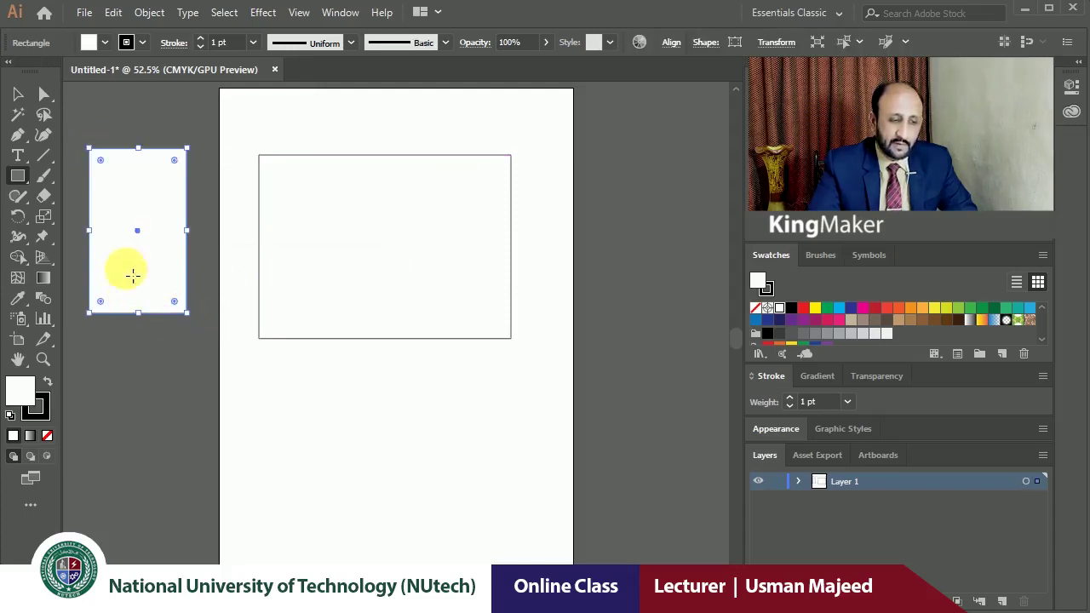
drag(102, 364, 173, 434)
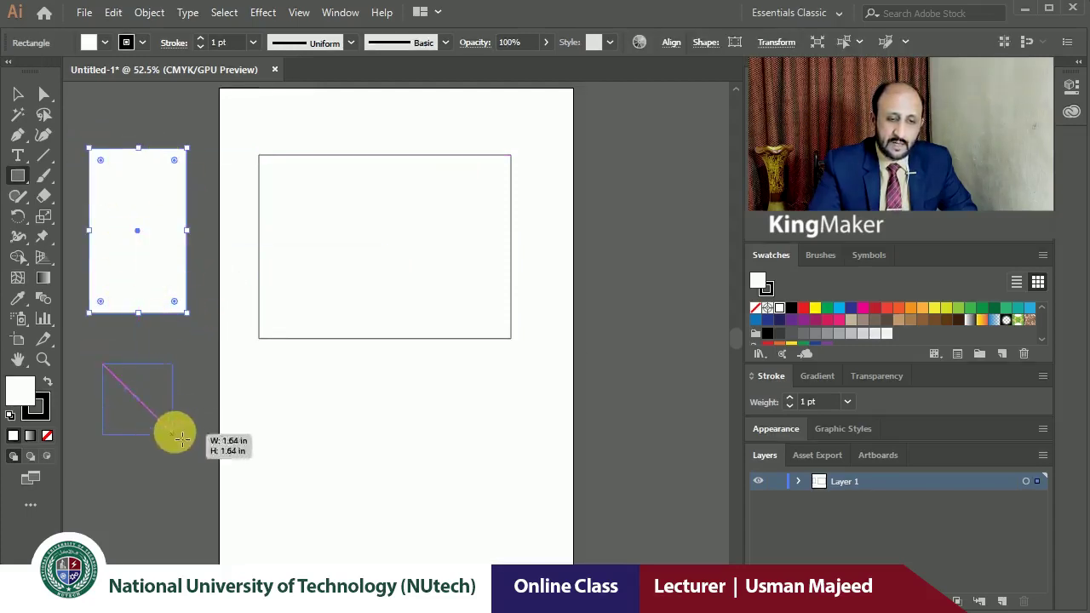
drag(623, 190, 643, 313)
drag(614, 360, 672, 447)
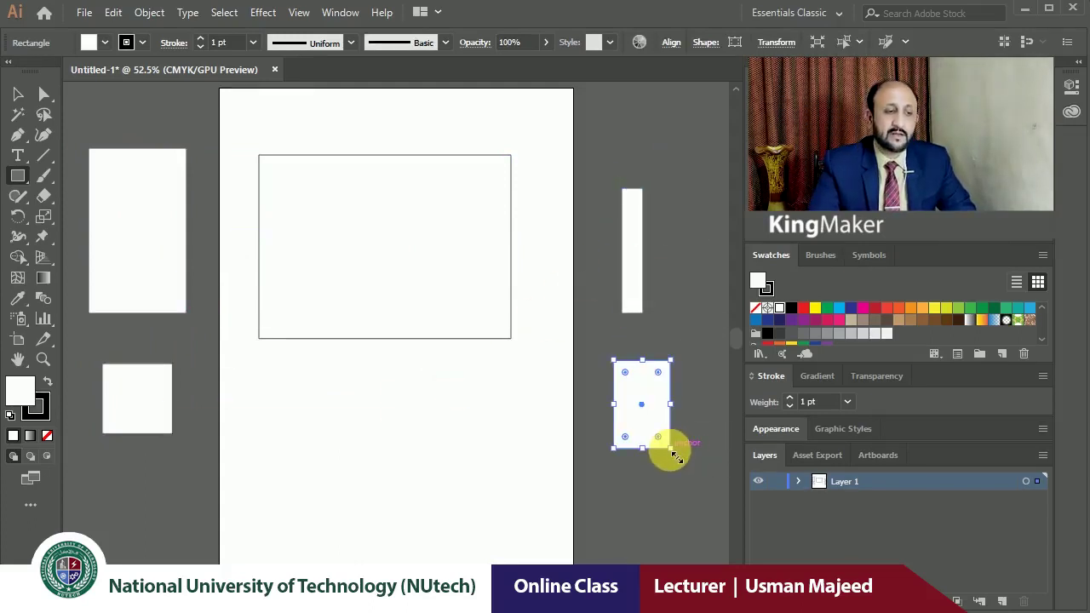
key(ctrl+z)
key(ctrl+z)
key(ctrl+z)
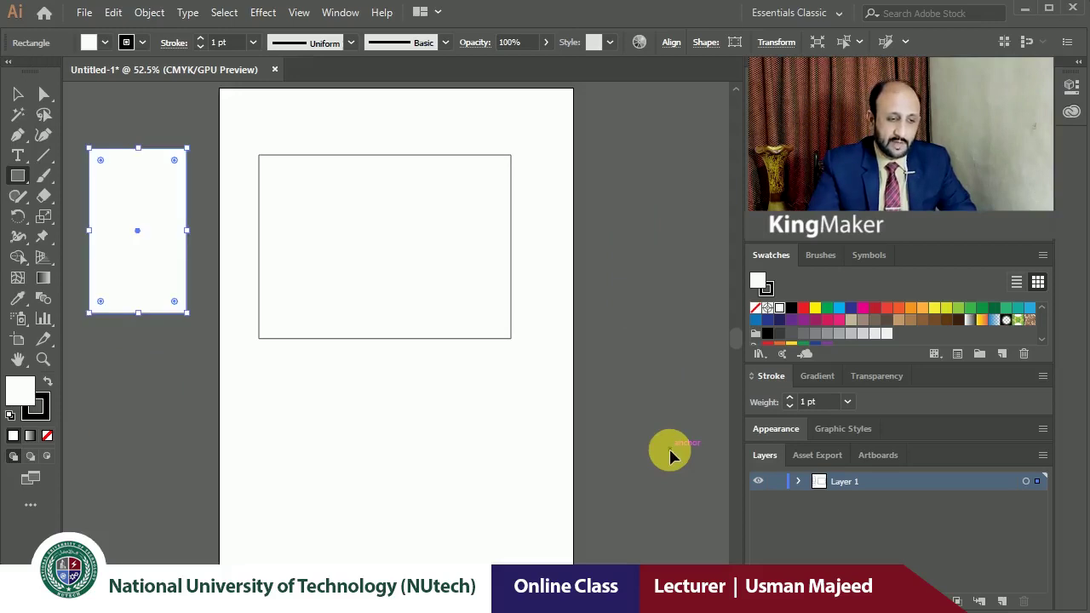
key(ctrl+z)
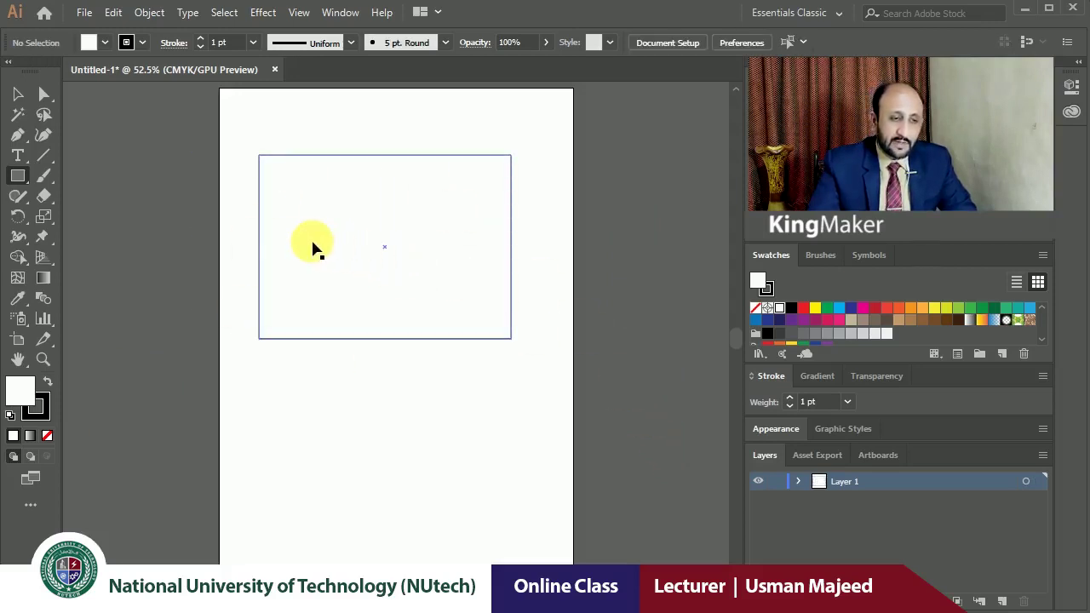
- Draw trial rectangles near the top of the artboard and check their position and size values
drag(285, 125, 520, 237)
key(ctrl+z)
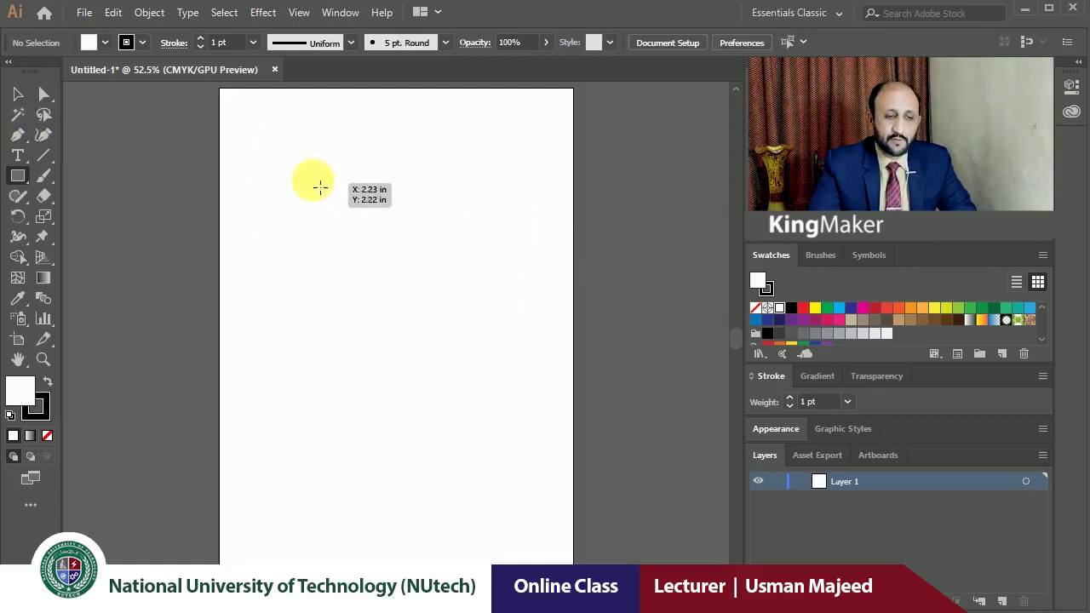
mouse_move(295, 143)
mouse_down()
mouse_move(499, 268)
mouse_move(428, 256)
mouse_move(463, 250)
mouse_move(516, 268)
mouse_move(430, 252)
mouse_up()
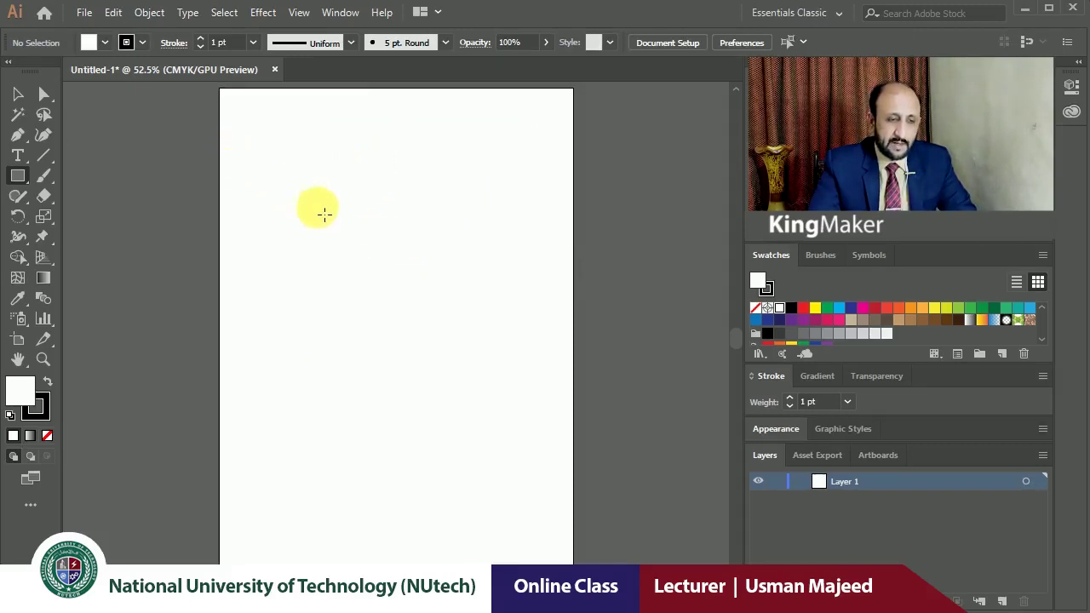
mouse_move(252, 143)
mouse_down()
mouse_move(497, 341)
mouse_move(513, 338)
mouse_up()
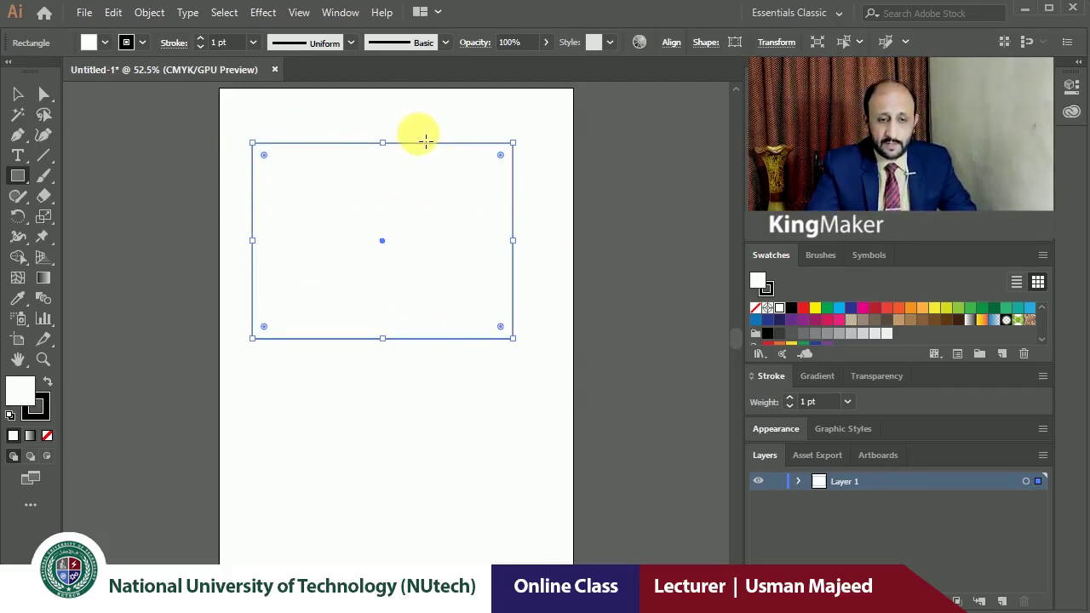
click(775, 44)
click(771, 43)
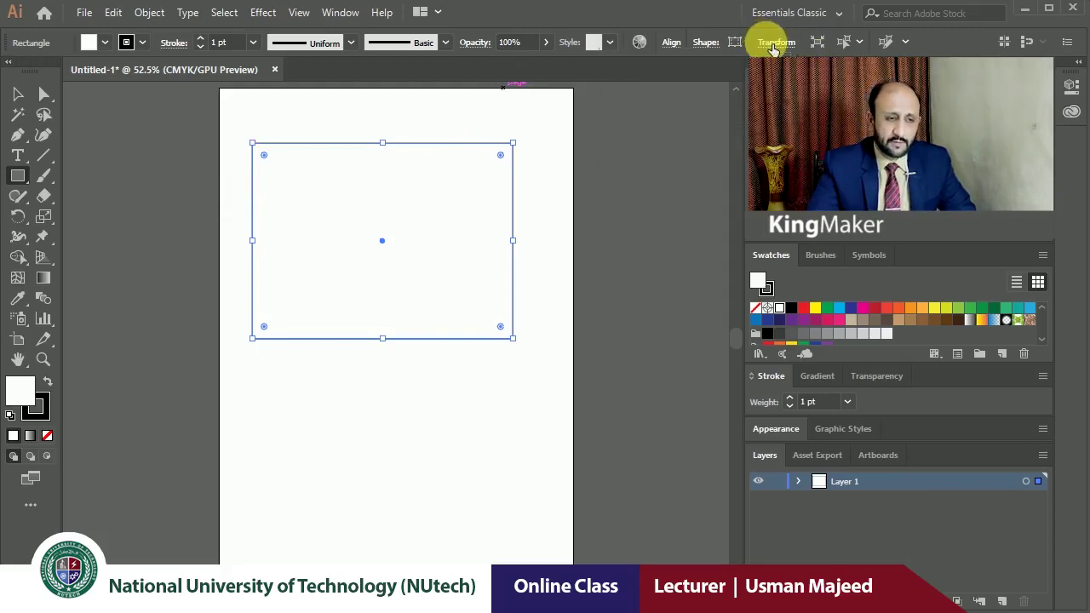
- Delete the rectangle and another newly drawn one, leaving the page blank
click(340, 13)
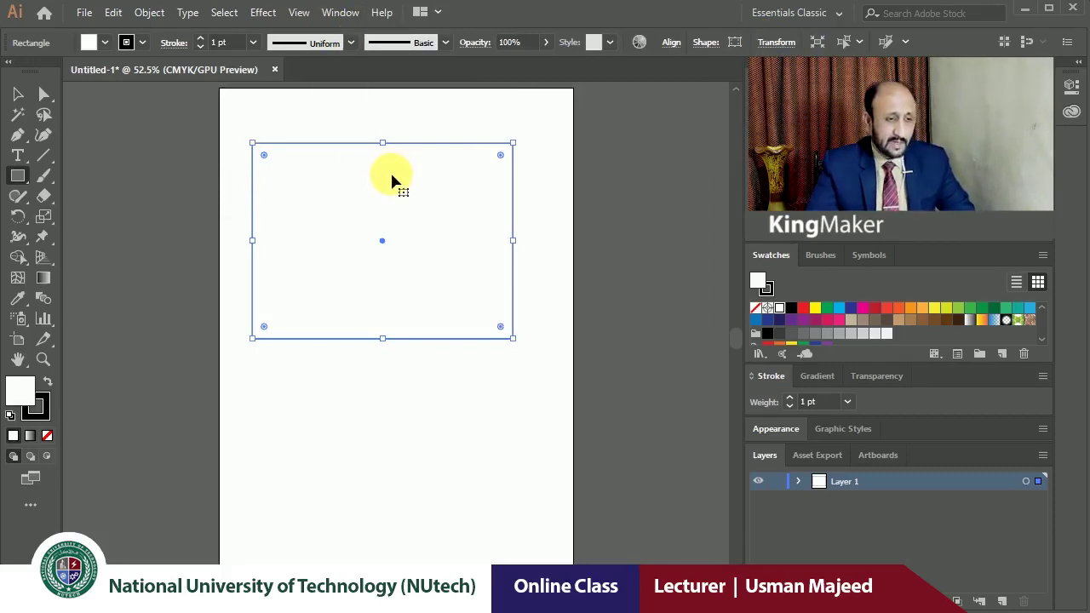
key(Delete)
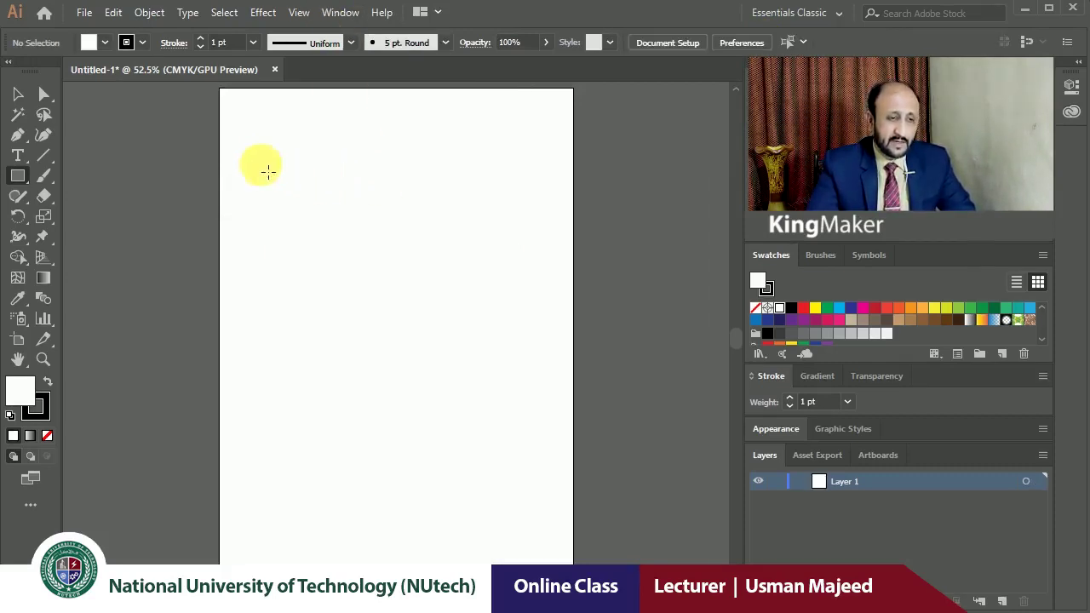
drag(280, 146, 463, 236)
key(Delete)
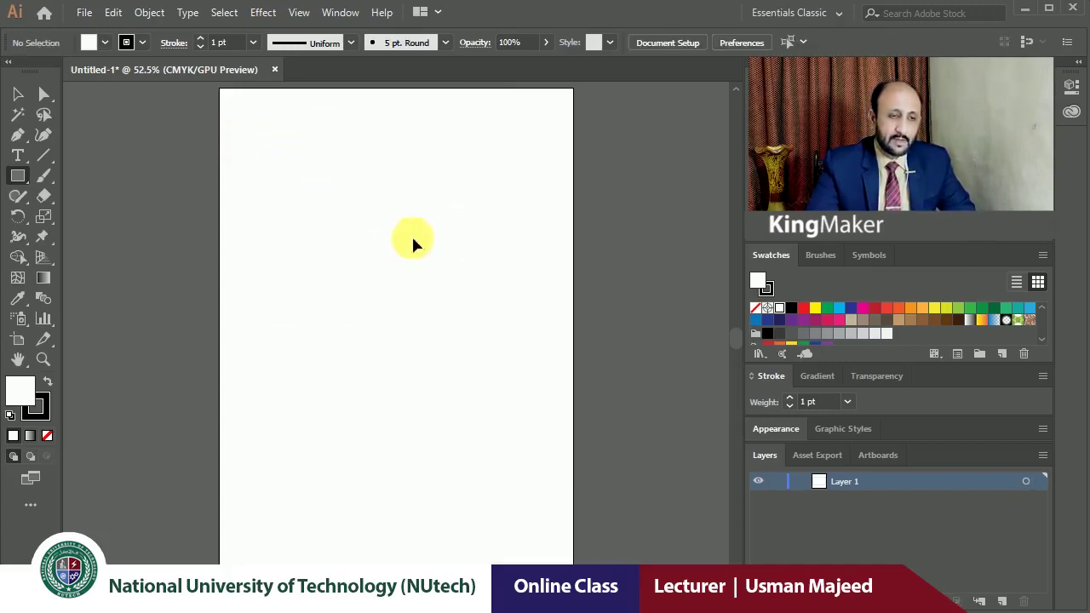
- Create a rectangle with Width 3.5 in and Height 2 in in the upper artboard
click(333, 189)
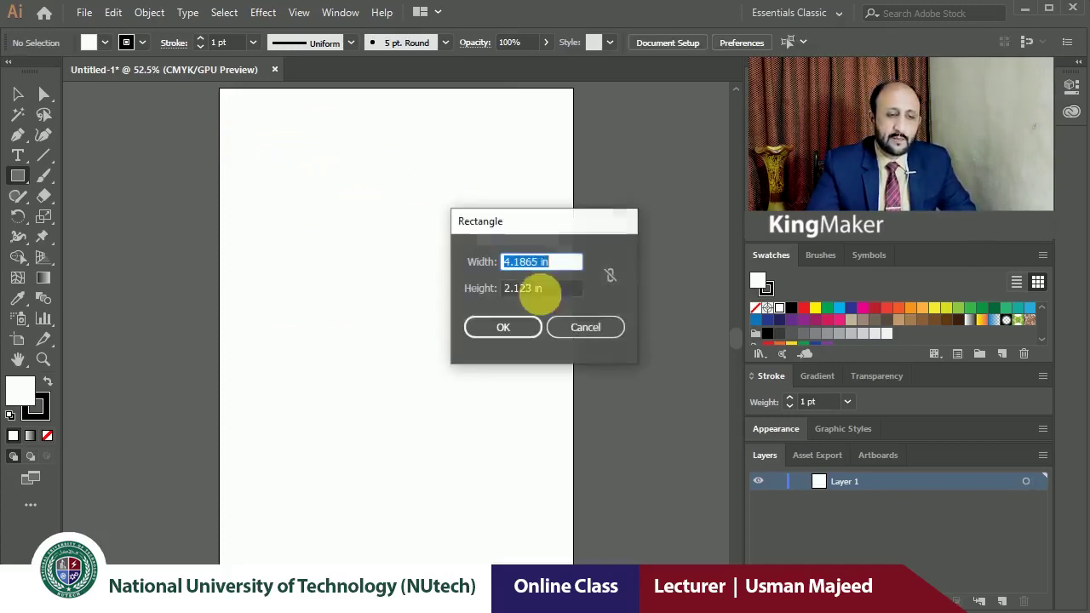
drag(551, 221, 556, 148)
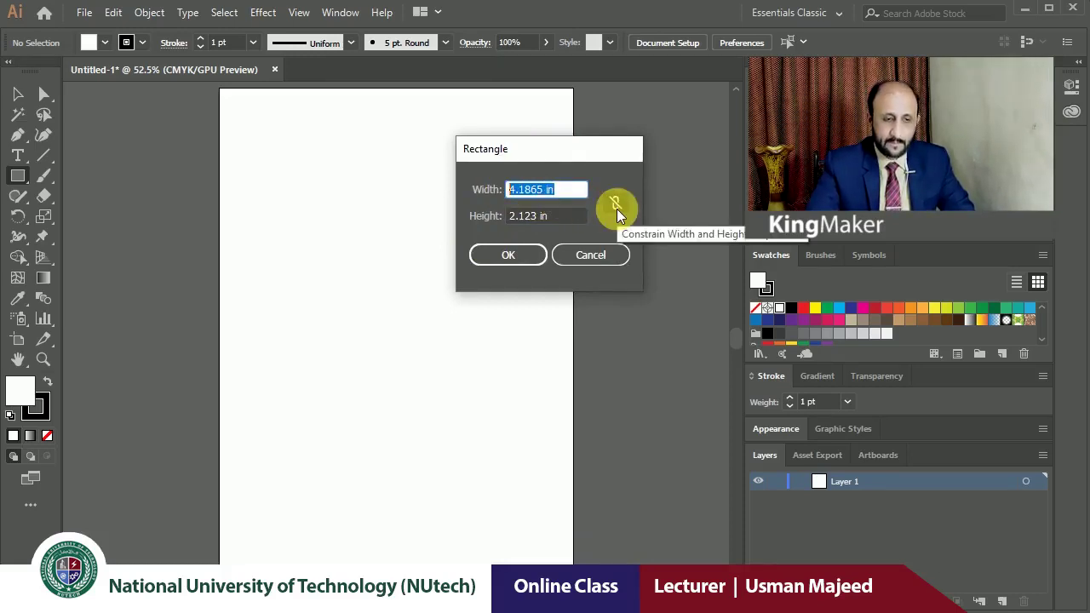
text(3.5)
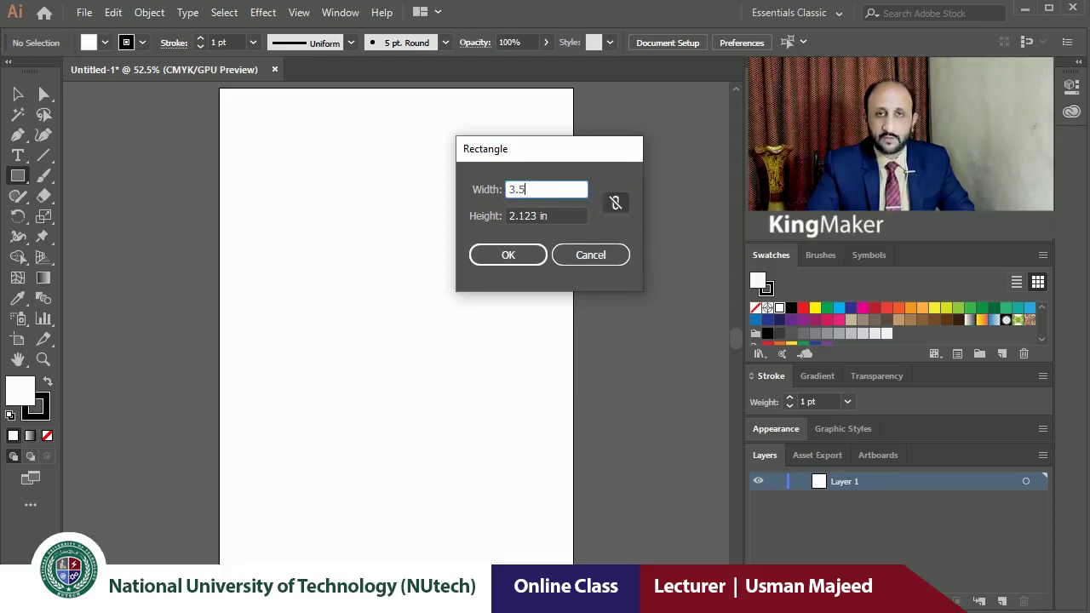
key(Tab)
text(2)
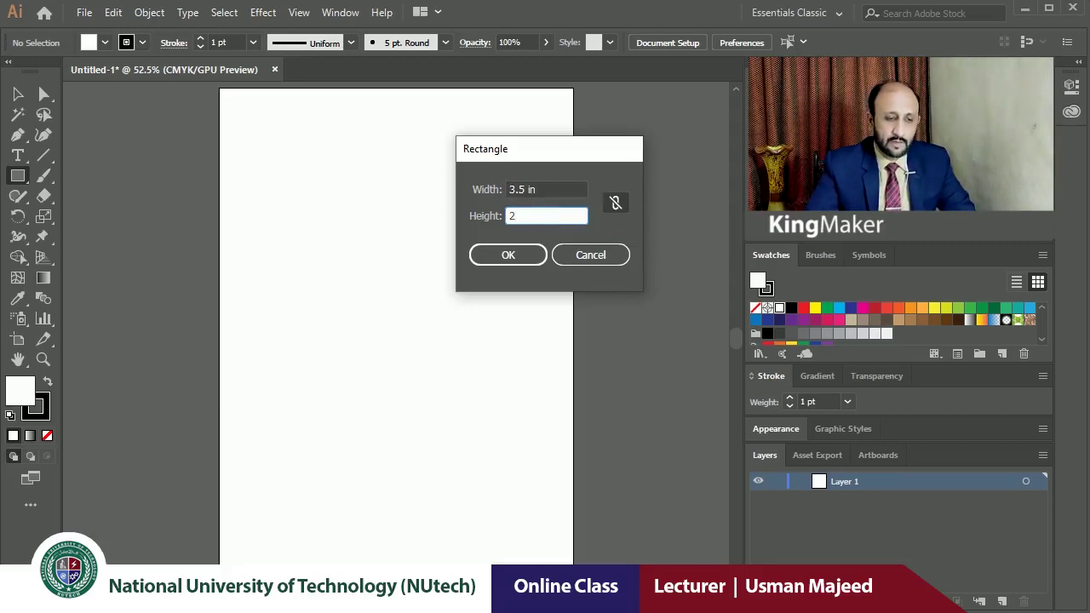
click(507, 256)
click(17, 94)
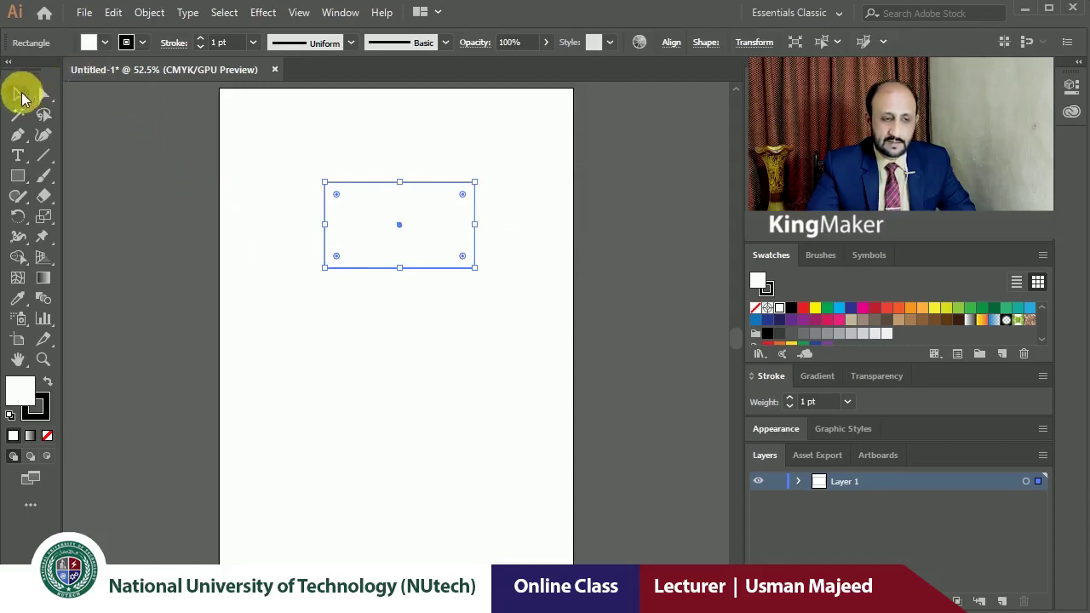
- Nudge the 3.5 x 2 in rectangle and add a smaller one overlapping its right edge
drag(350, 213, 335, 203)
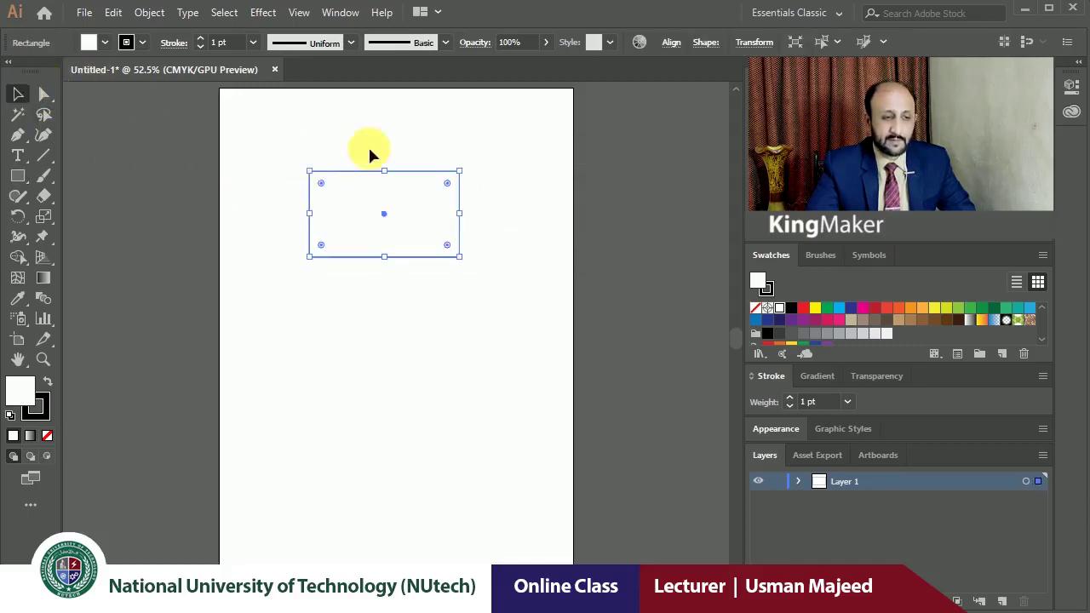
click(391, 316)
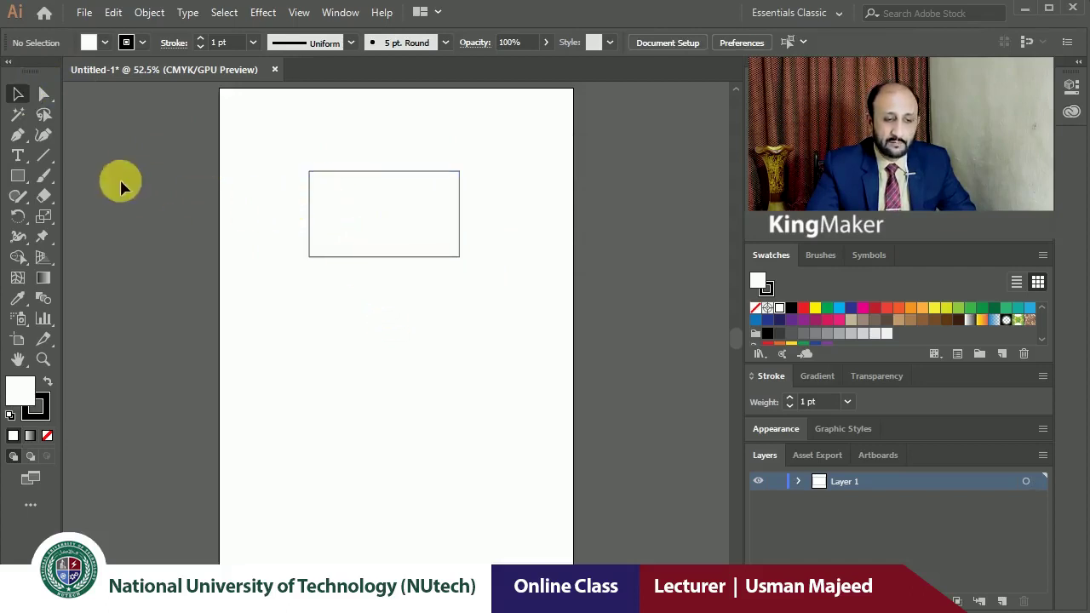
click(18, 176)
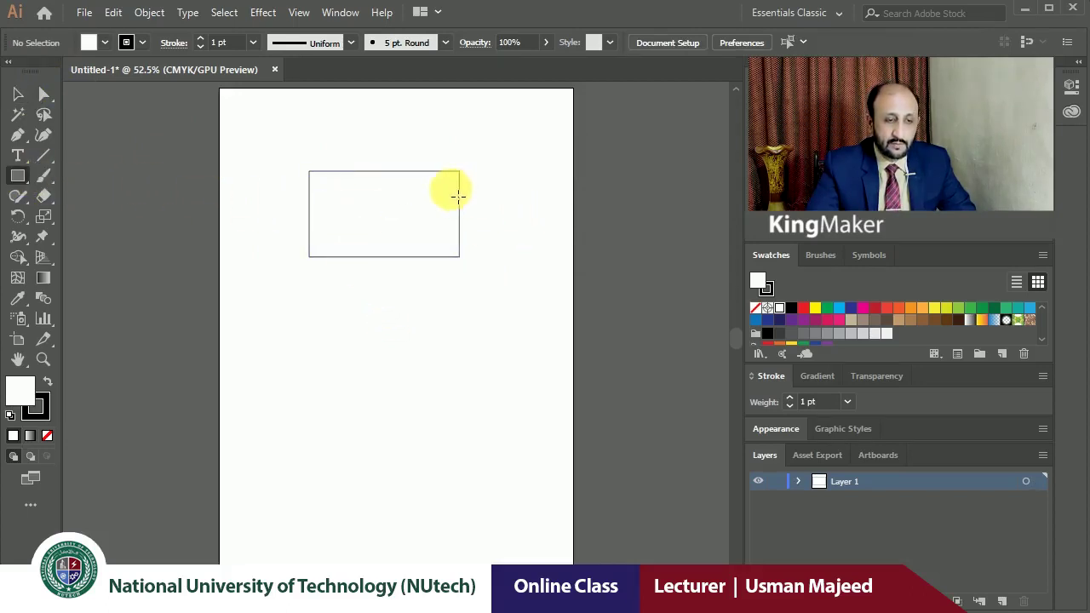
drag(441, 186, 528, 236)
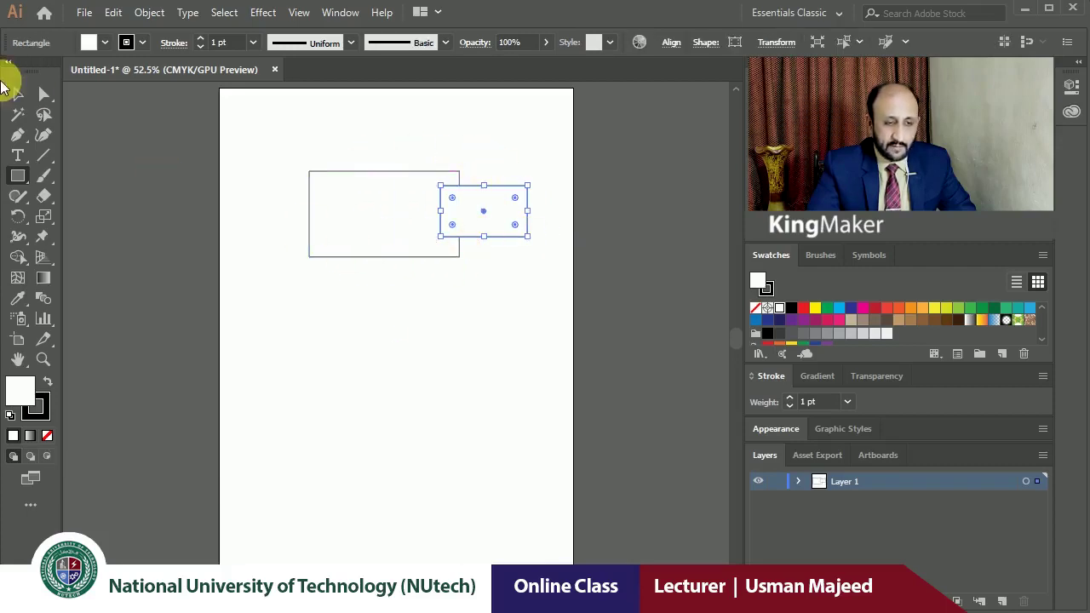
click(18, 94)
click(404, 150)
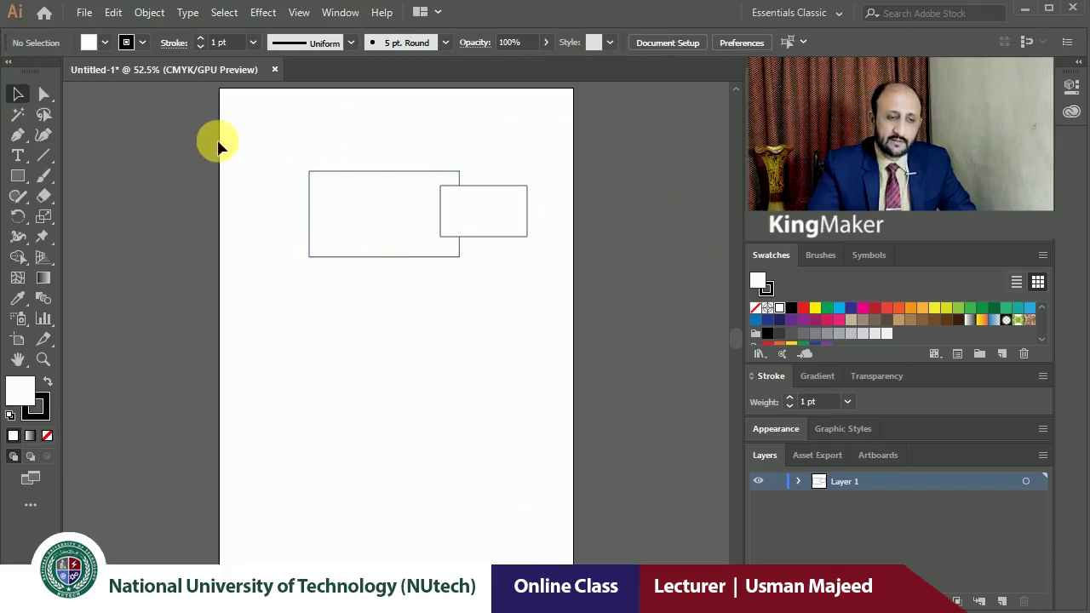
- Delete both rectangles to clear the artboard and reveal the other shape tools
drag(218, 147, 452, 247)
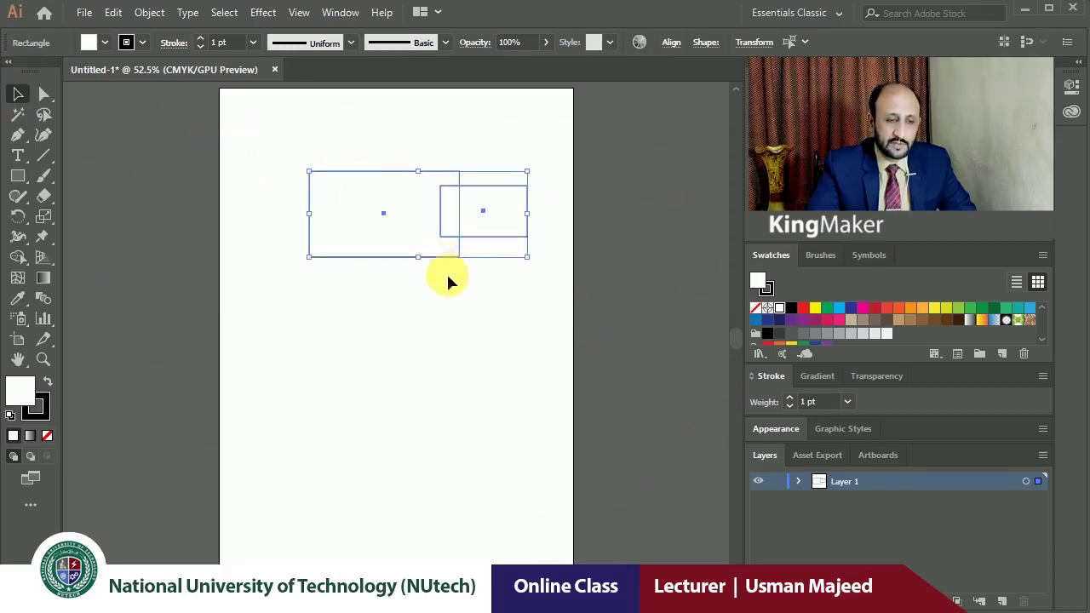
click(458, 310)
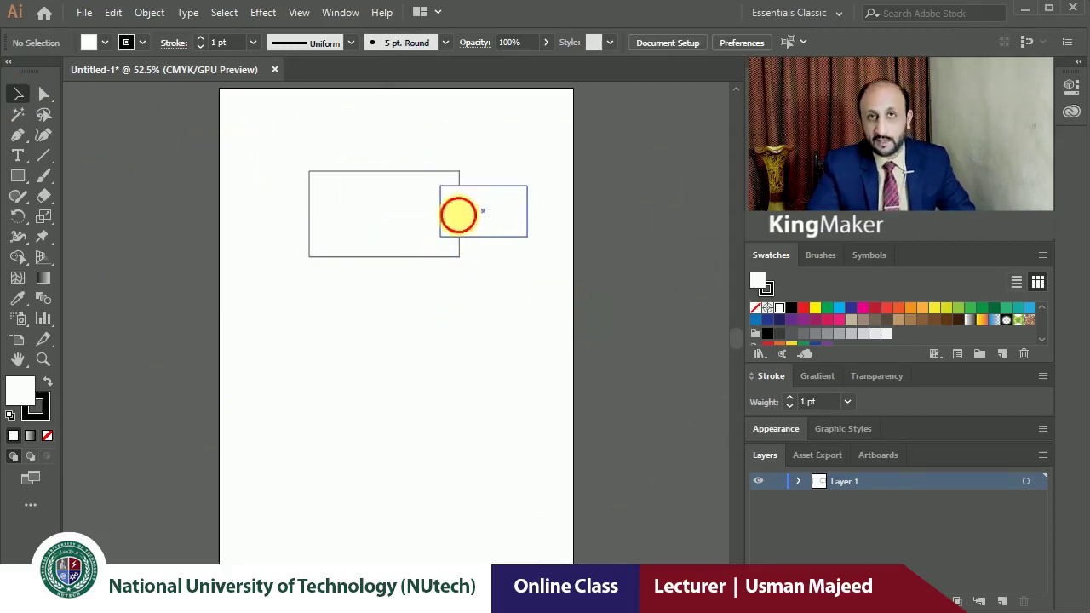
mouse_move(458, 214)
mouse_down()
mouse_move(479, 217)
mouse_move(457, 214)
mouse_up()
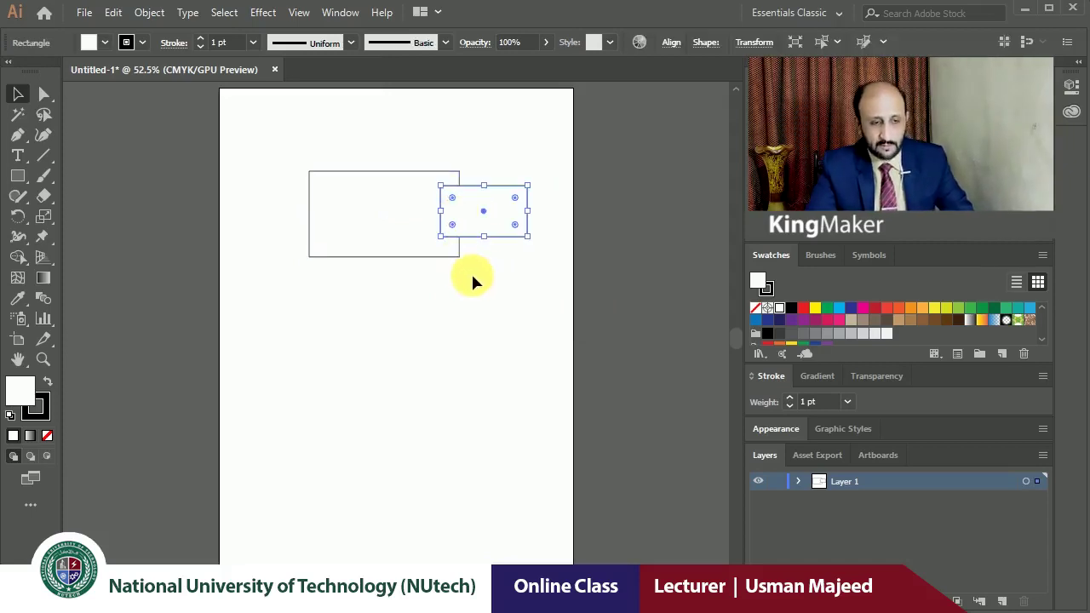
click(499, 333)
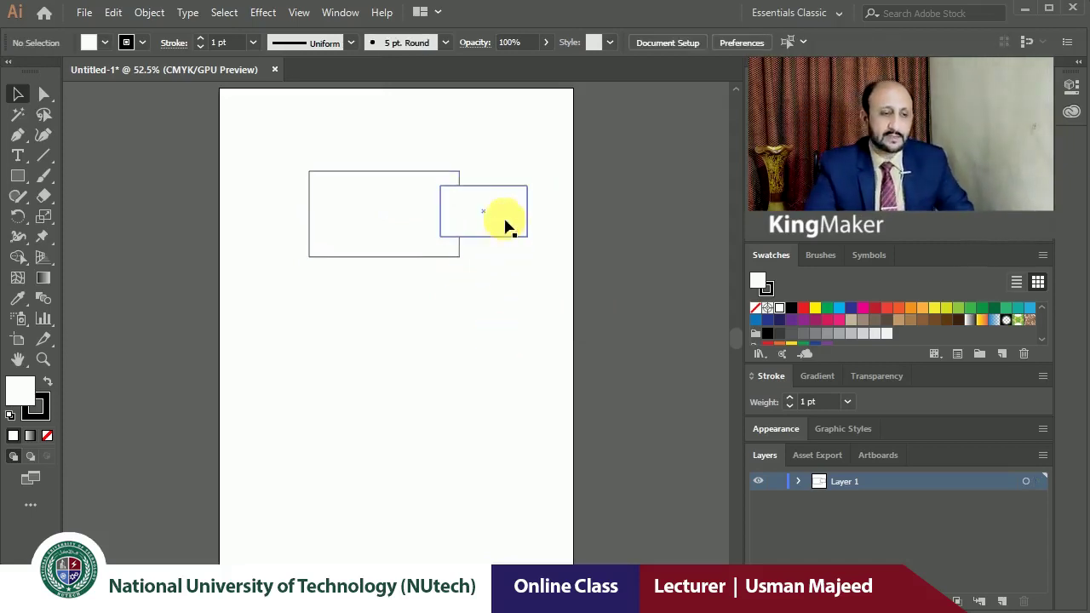
click(505, 222)
key(Delete)
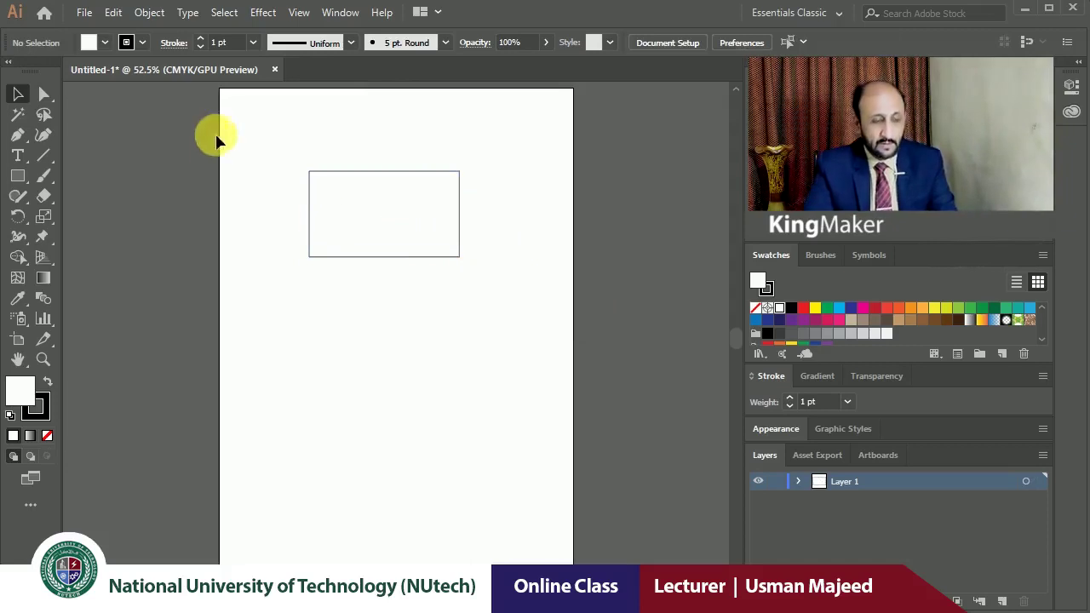
drag(258, 134, 511, 341)
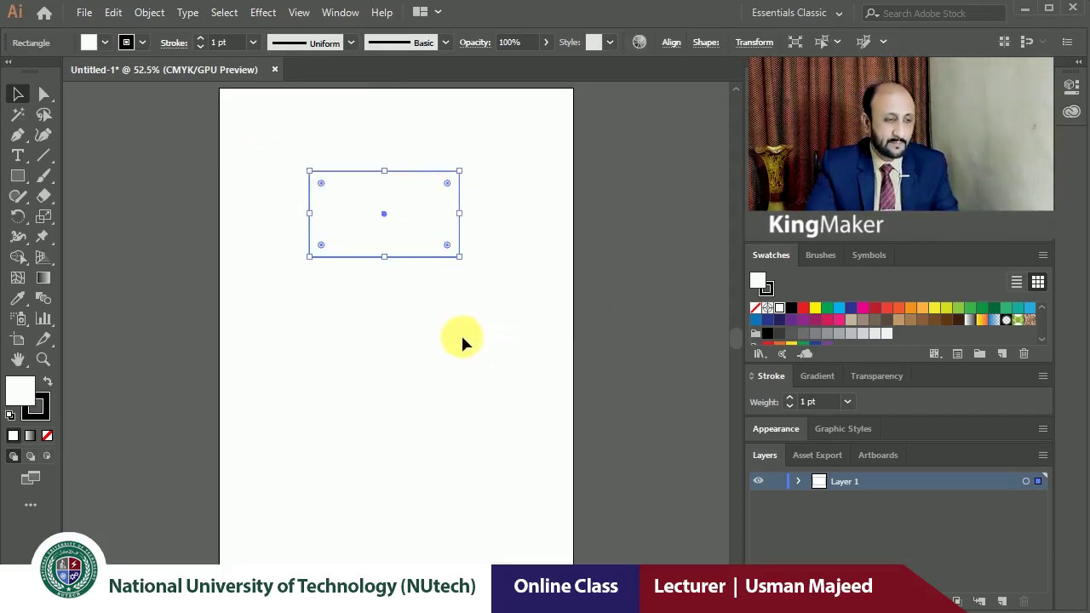
key(Delete)
drag(17, 175, 58, 200)
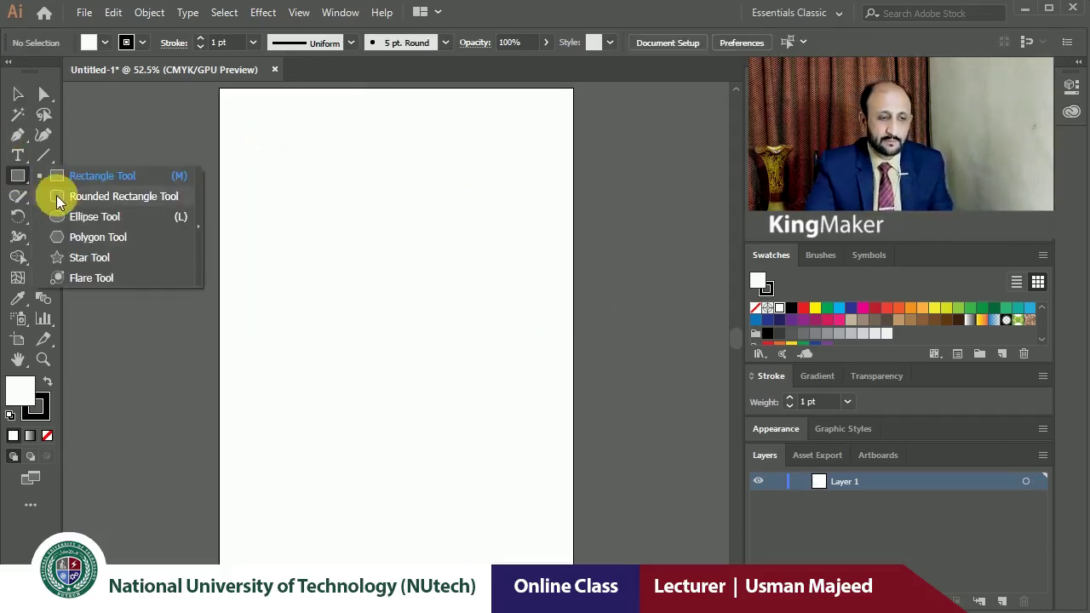
drag(302, 187, 518, 311)
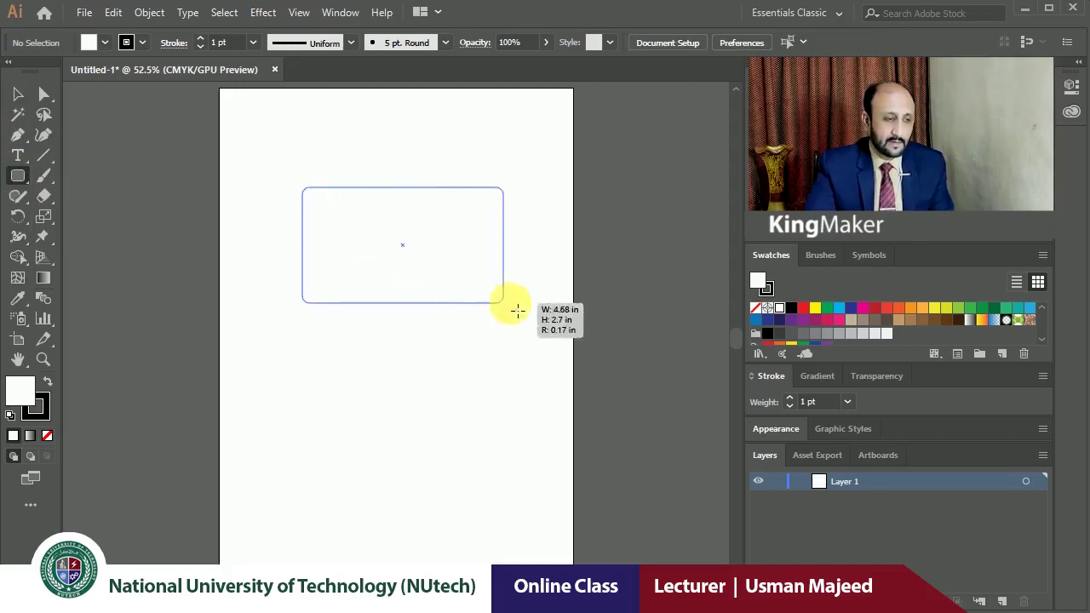
key(Delete)
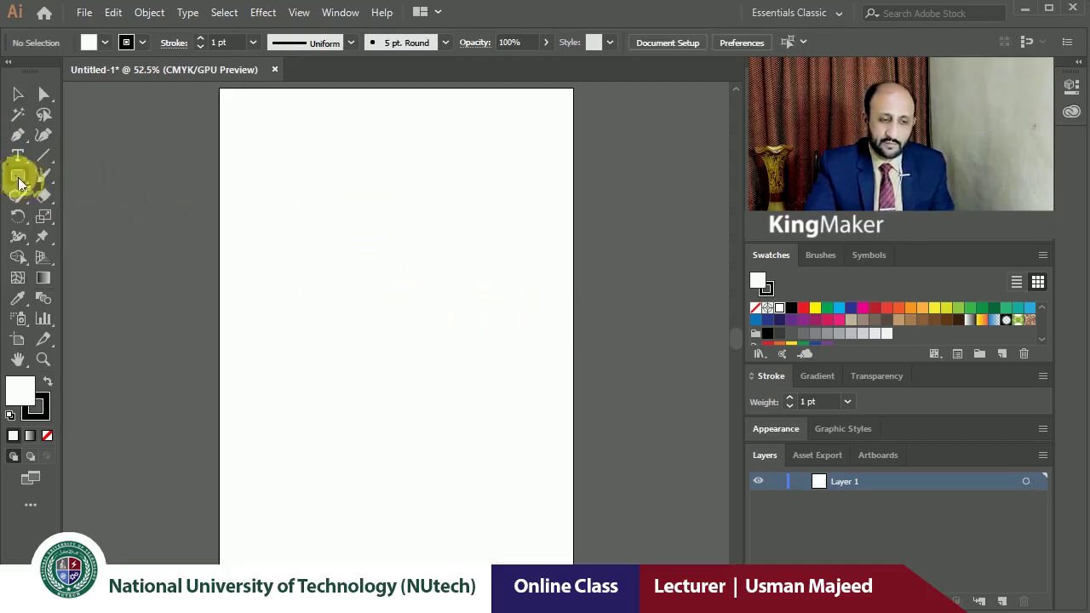
drag(19, 181, 60, 214)
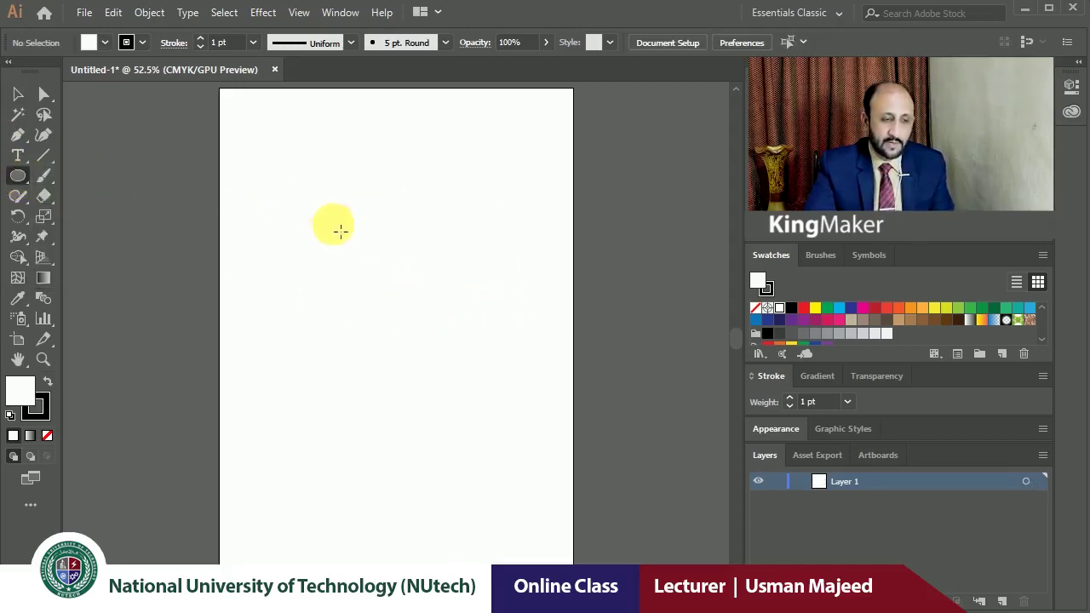
drag(305, 185, 439, 305)
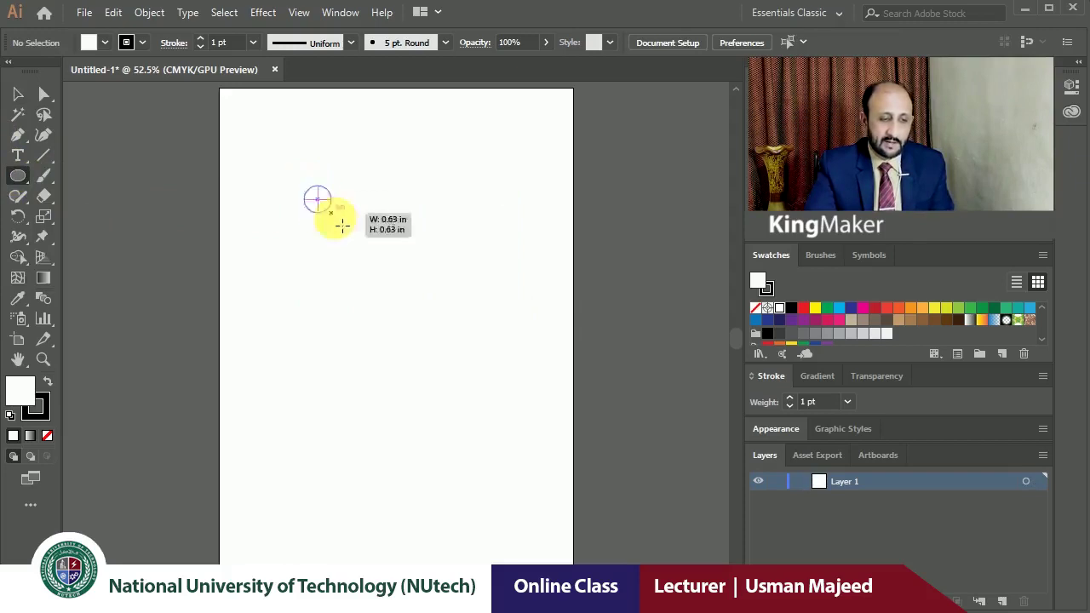
click(316, 393)
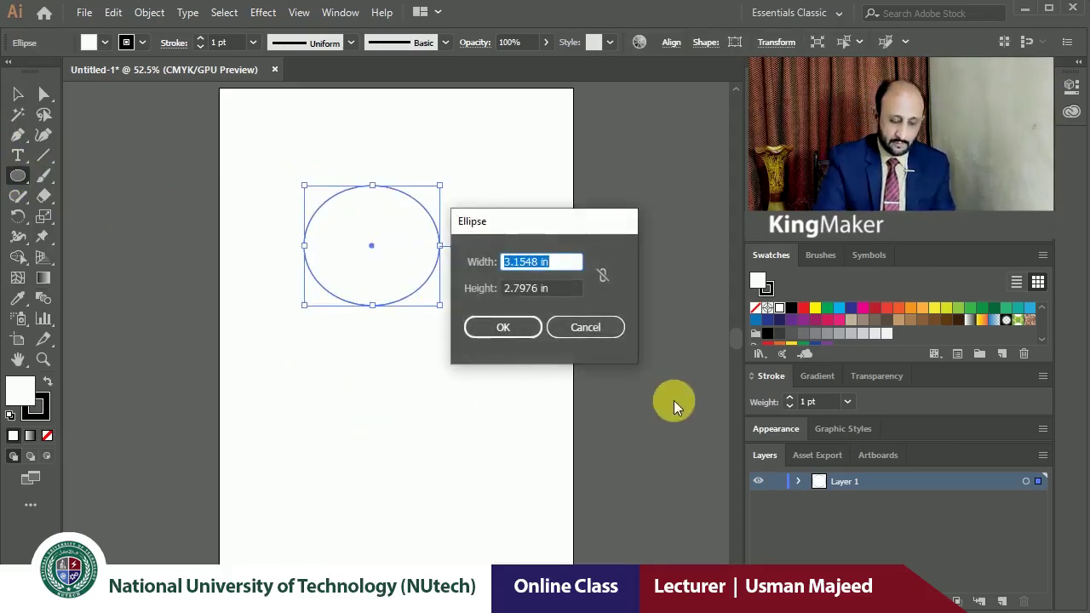
text(2)
key(Tab)
text(2)
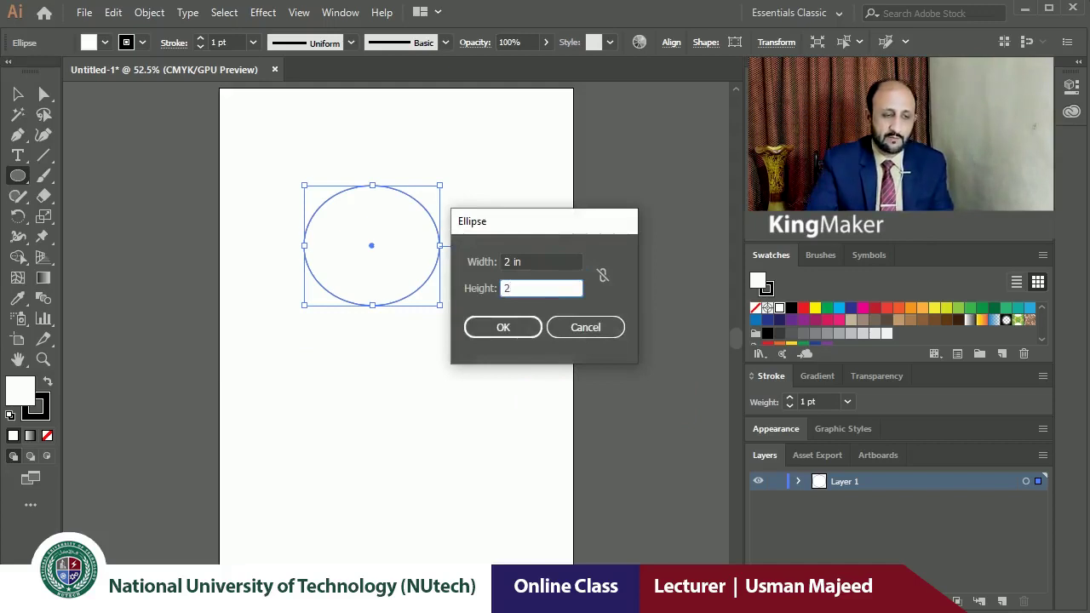
key(Return)
key(ctrl+a)
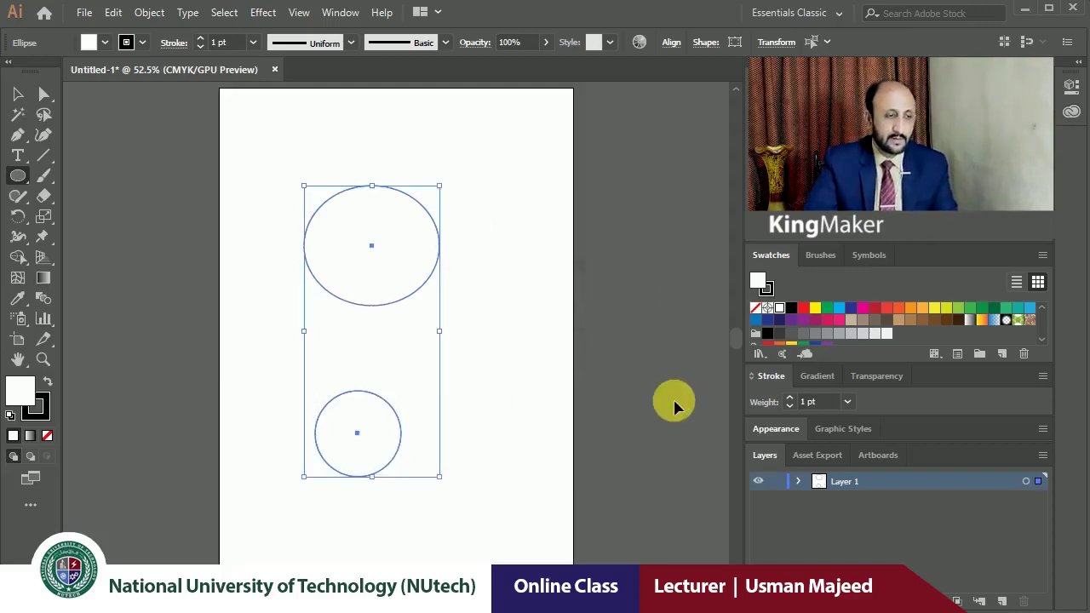
key(Delete)
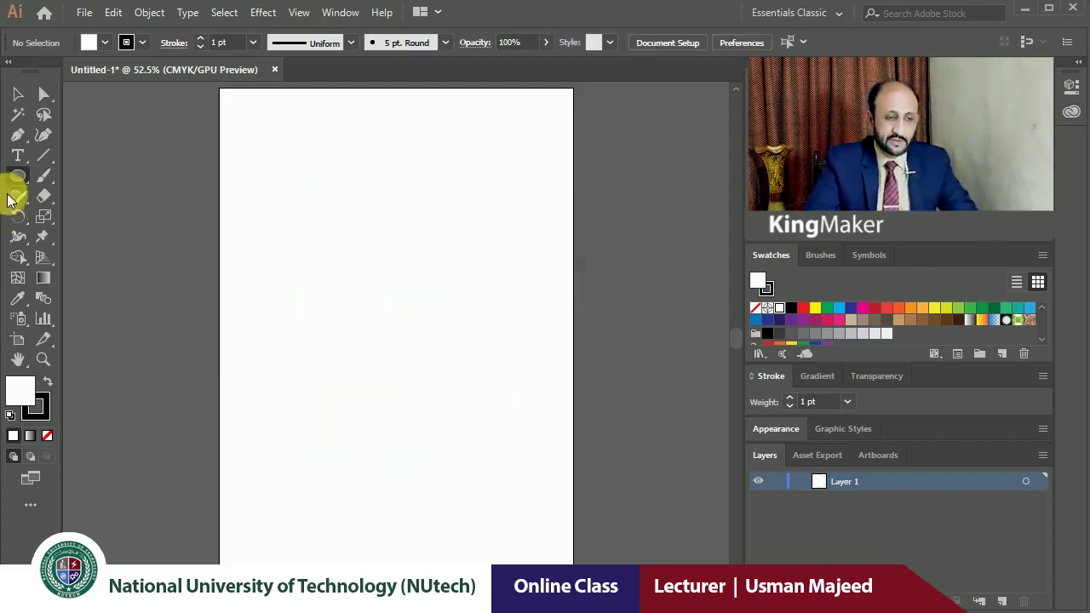
drag(18, 180, 107, 236)
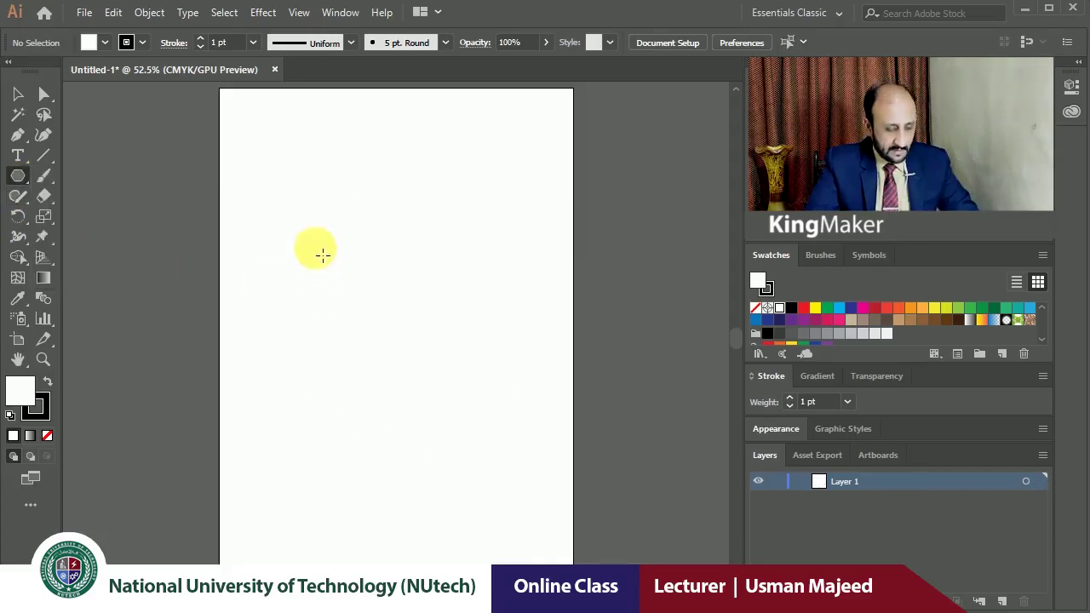
mouse_move(321, 247)
mouse_down()
mouse_move(419, 324)
mouse_move(402, 312)
mouse_up()
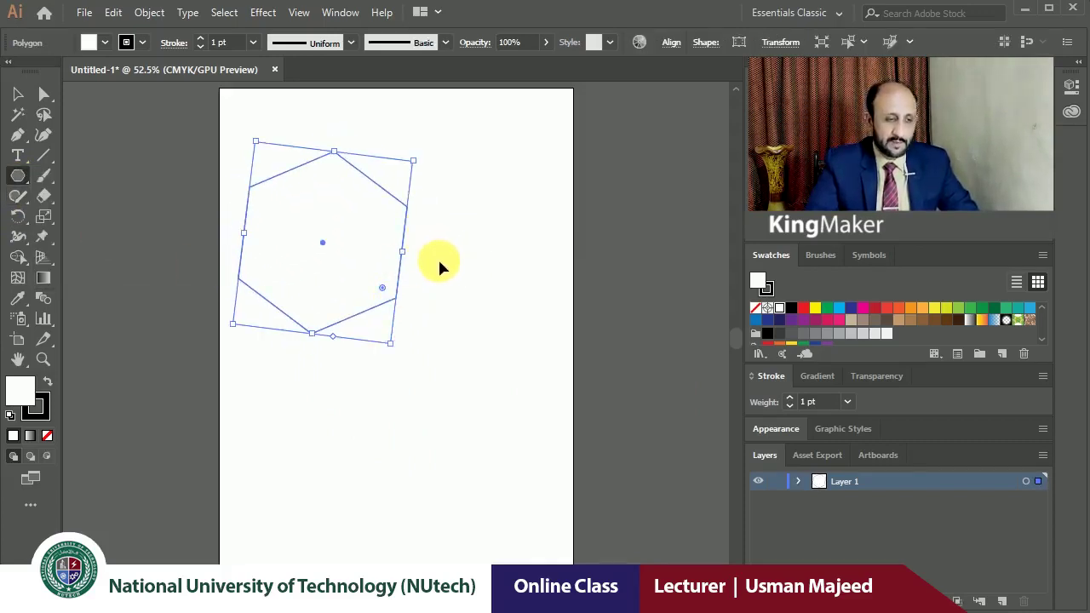
key(Delete)
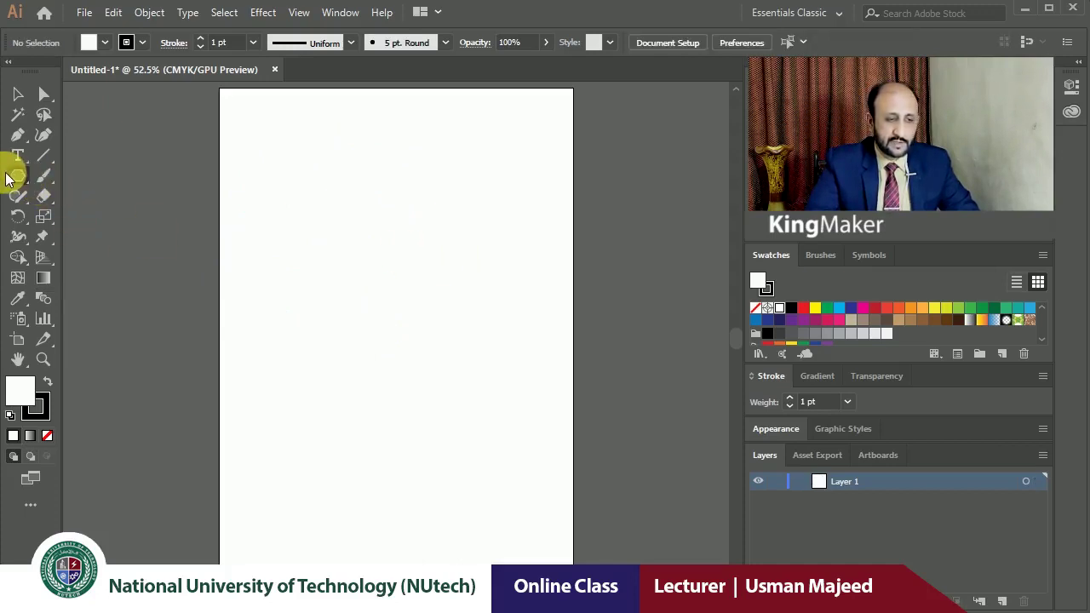
drag(17, 176, 83, 253)
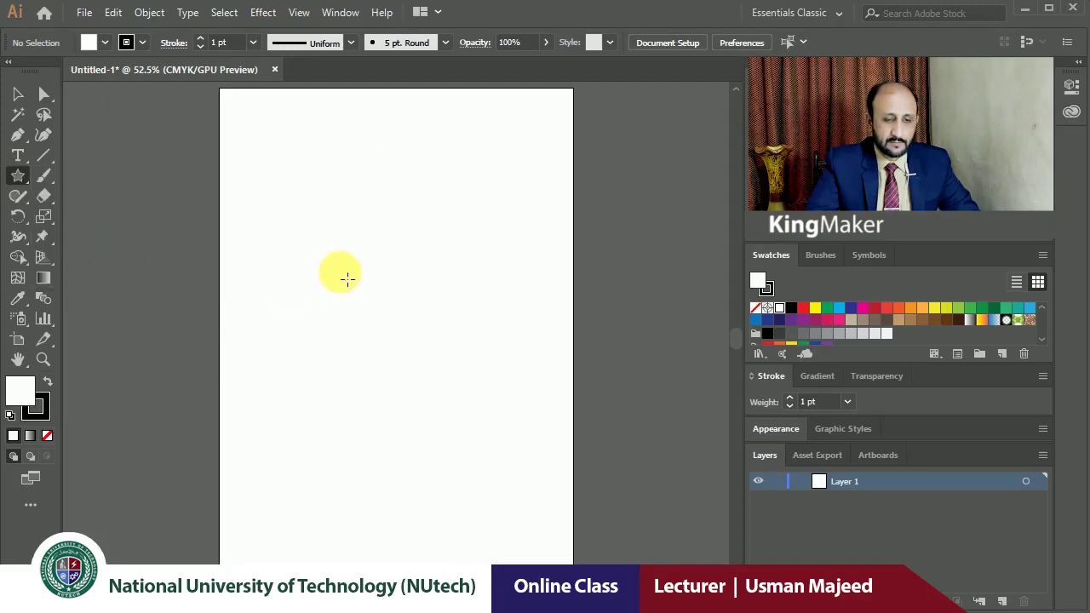
drag(348, 279, 415, 349)
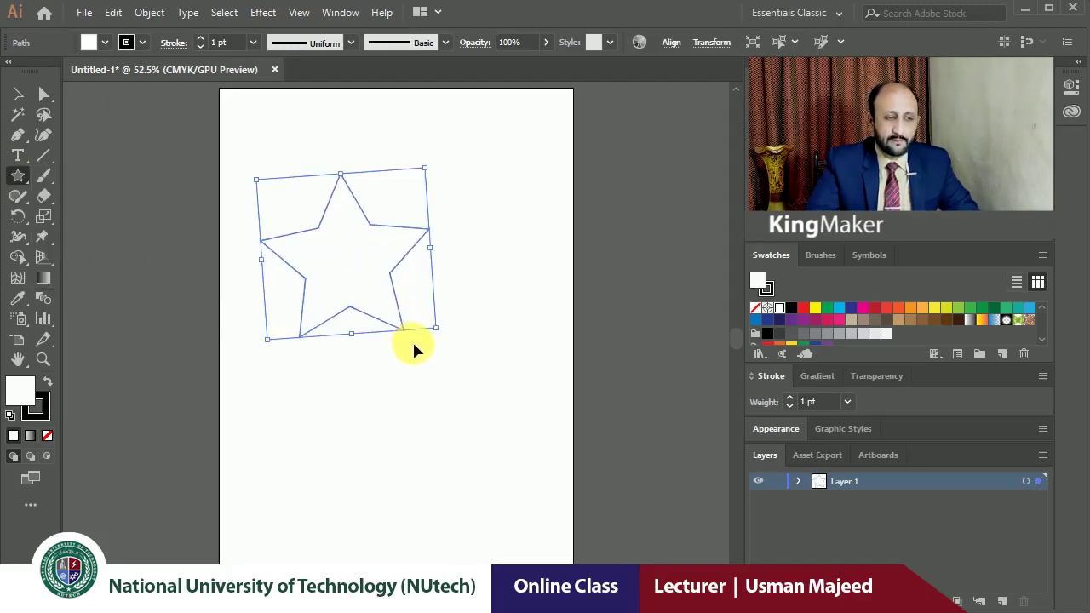
key(Delete)
click(17, 176)
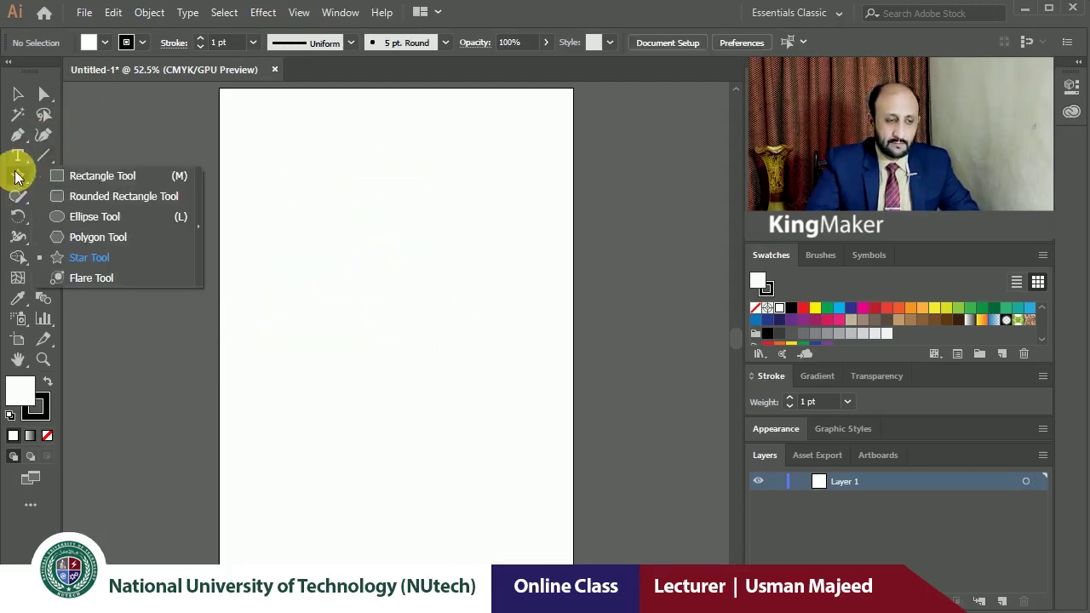
click(108, 175)
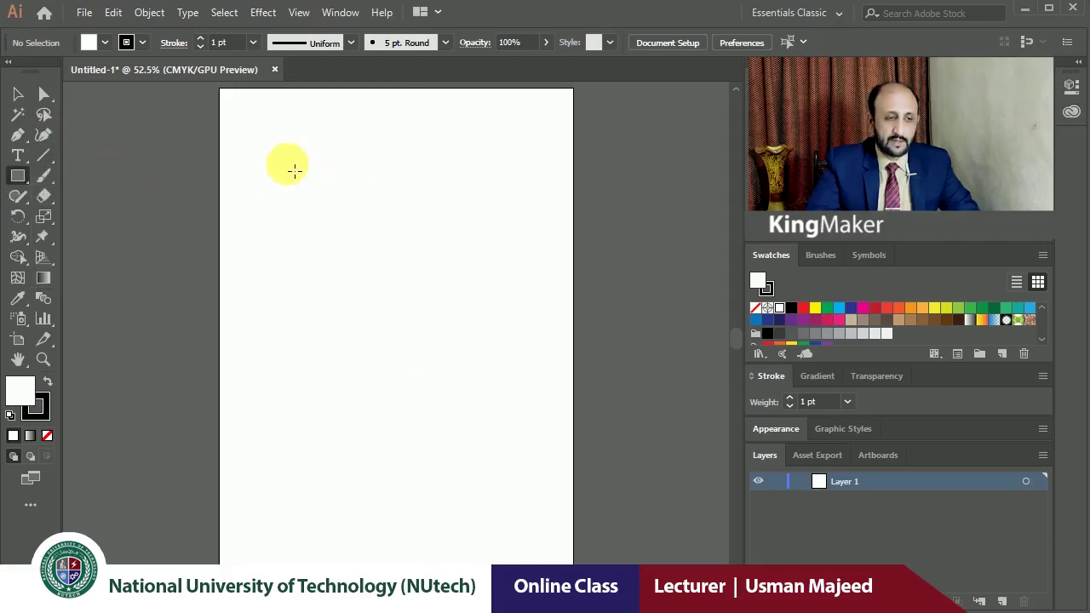
drag(287, 163, 512, 298)
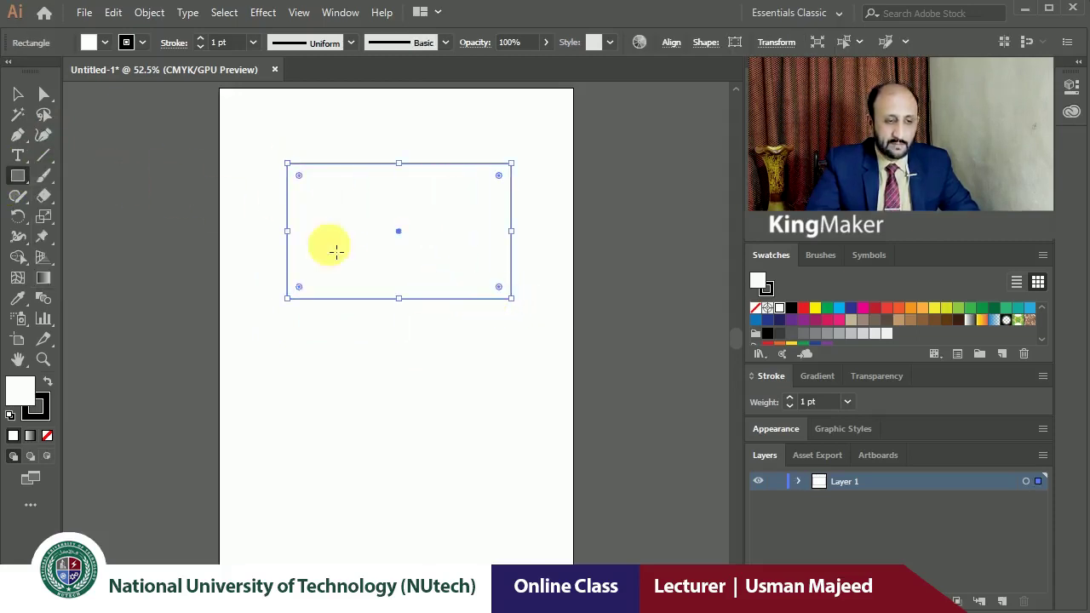
key(z)
drag(355, 182, 445, 274)
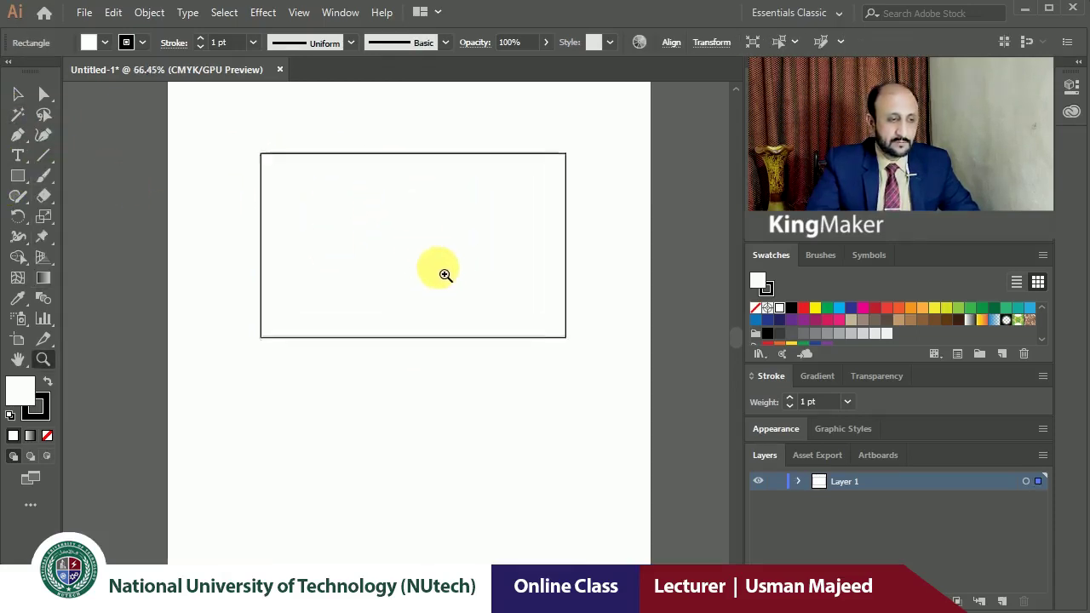
key(v)
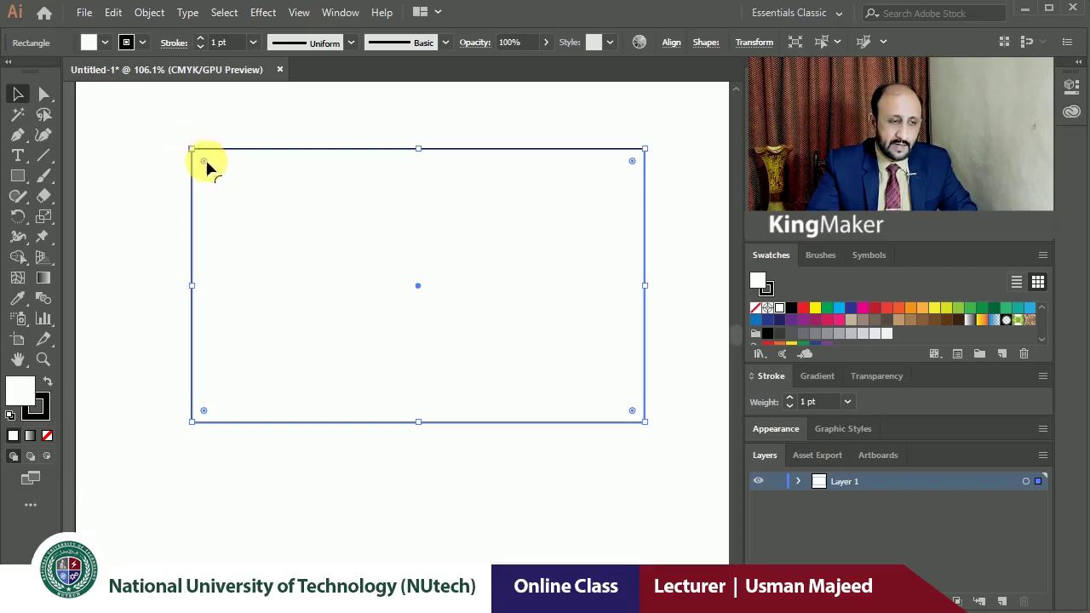
drag(204, 160, 283, 234)
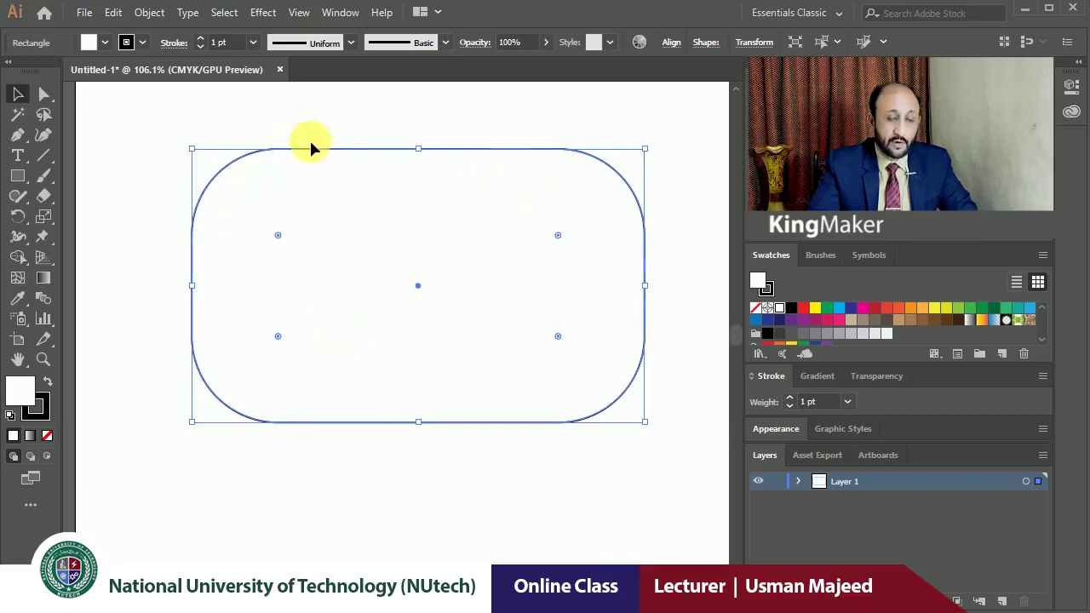
key(ctrl+shift+b)
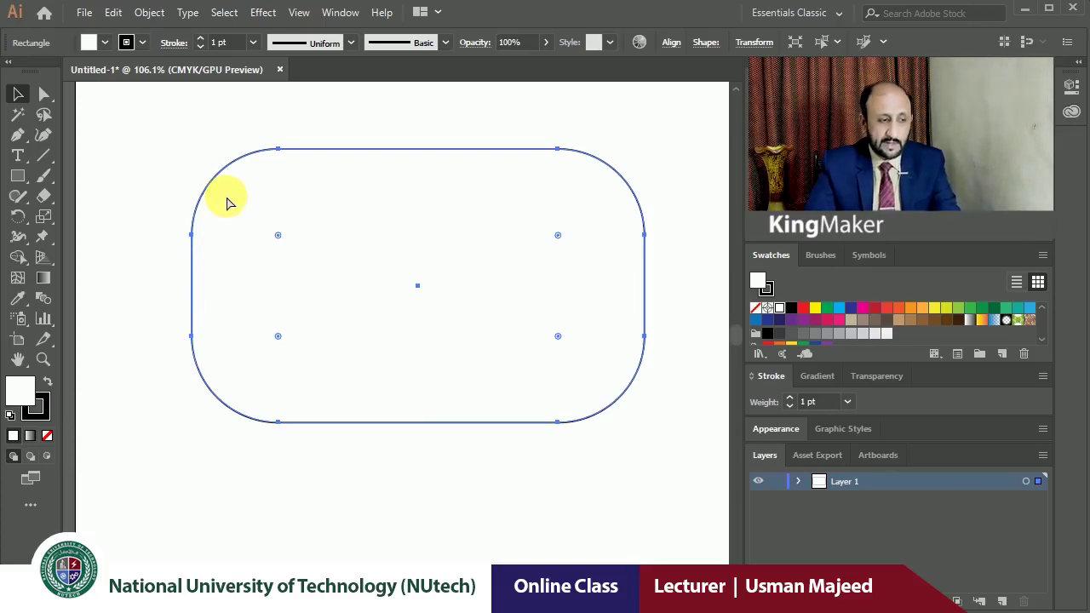
key(ctrl+z)
key(ctrl+z)
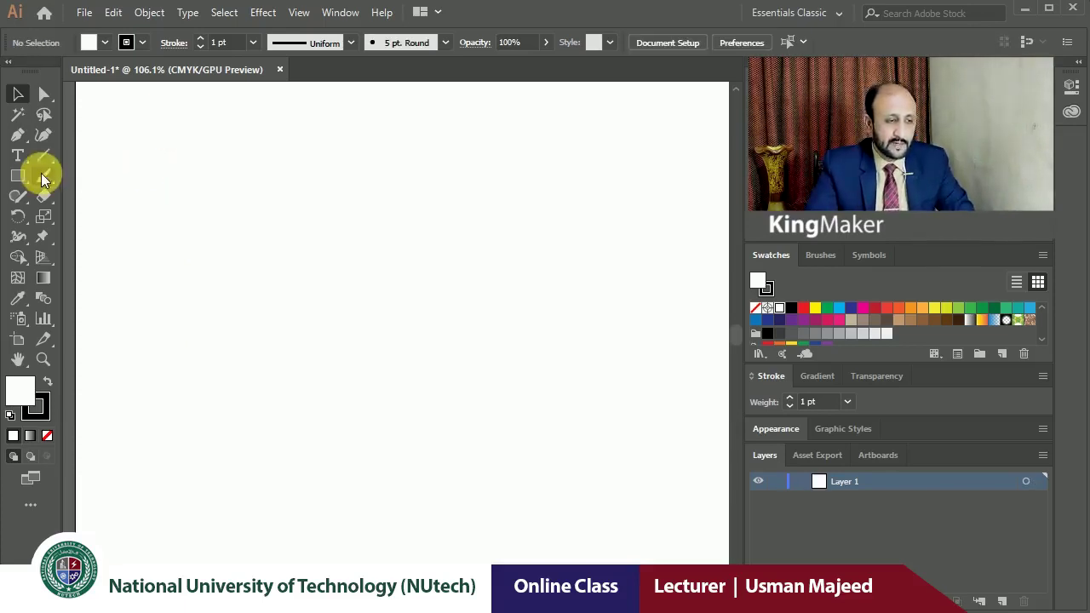
click(26, 175)
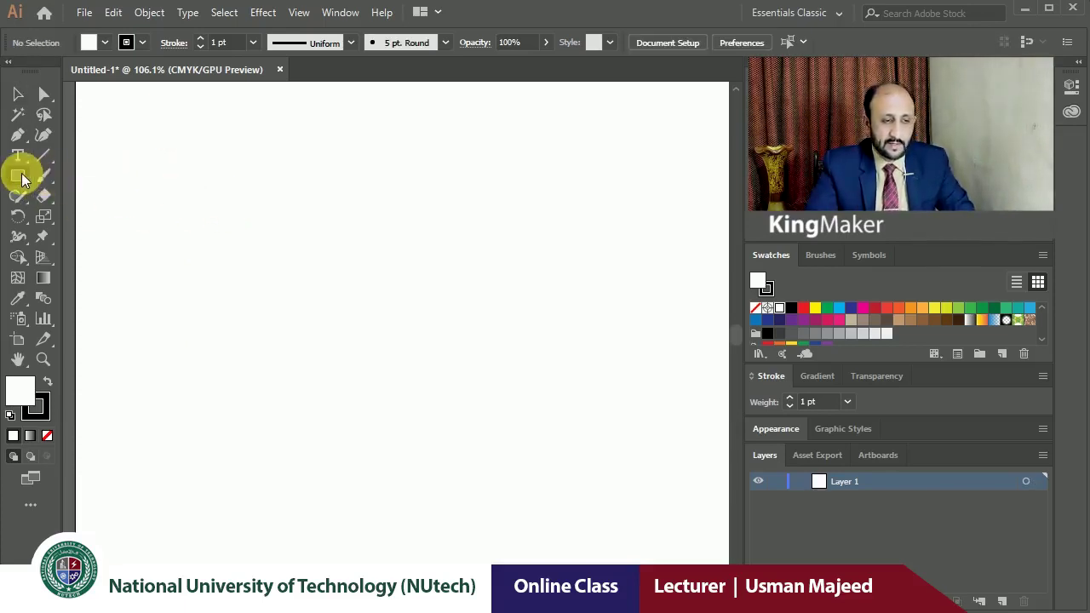
drag(23, 179, 115, 195)
mouse_move(215, 174)
mouse_down()
mouse_move(377, 326)
mouse_move(620, 412)
mouse_up()
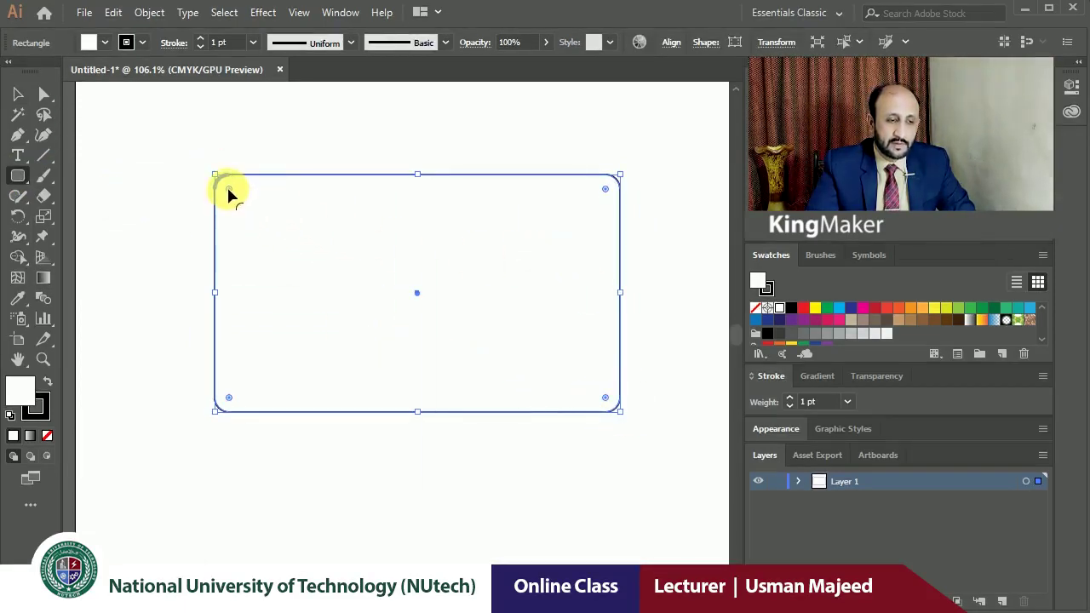
mouse_move(227, 189)
mouse_down()
mouse_move(290, 259)
mouse_move(261, 216)
mouse_move(209, 176)
mouse_up()
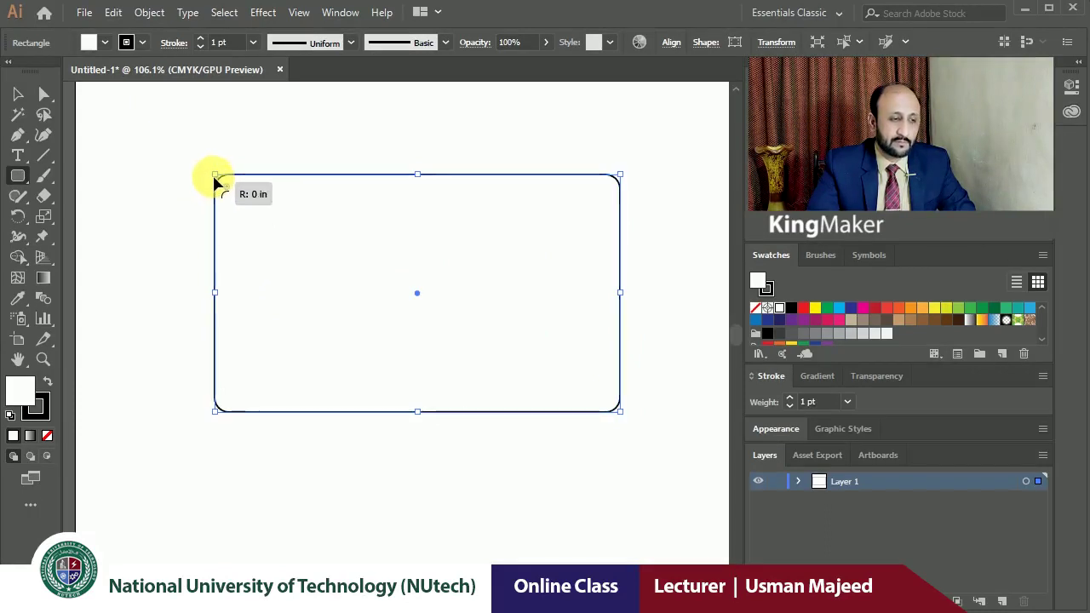
drag(205, 184, 213, 183)
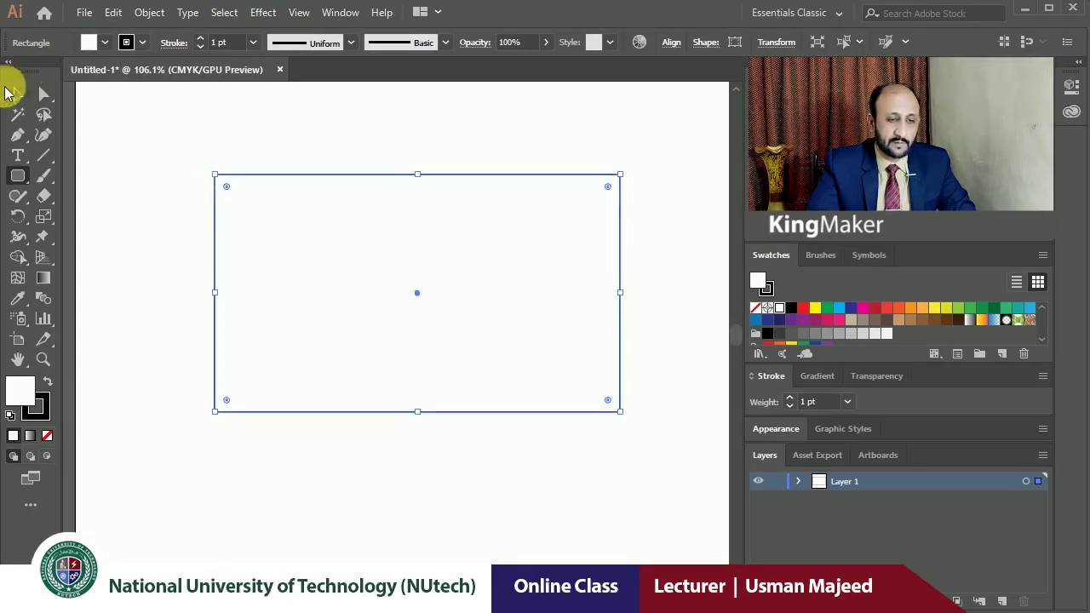
click(17, 94)
click(122, 113)
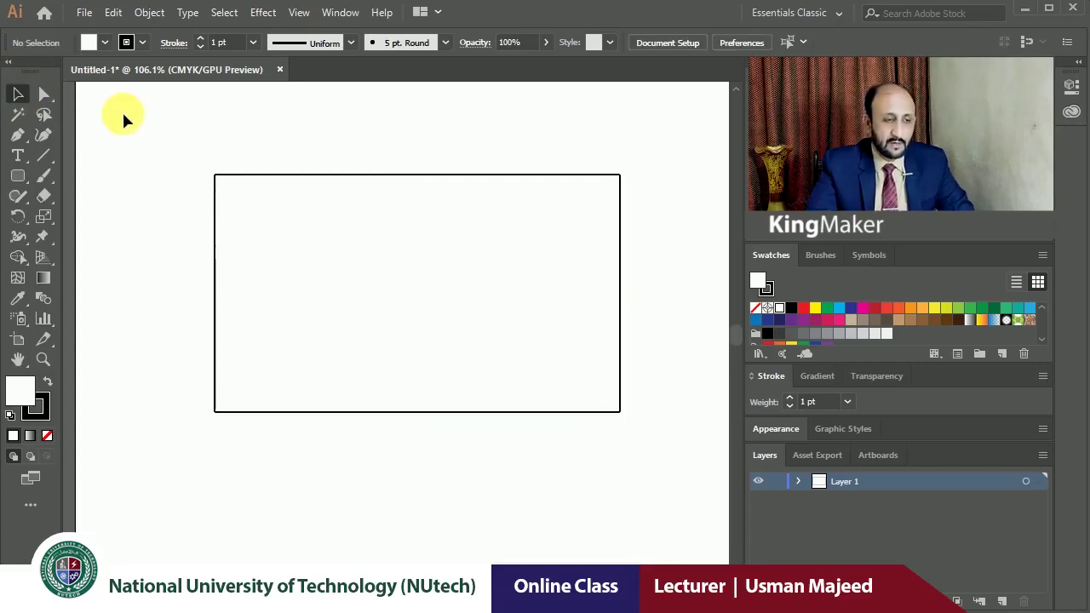
click(246, 221)
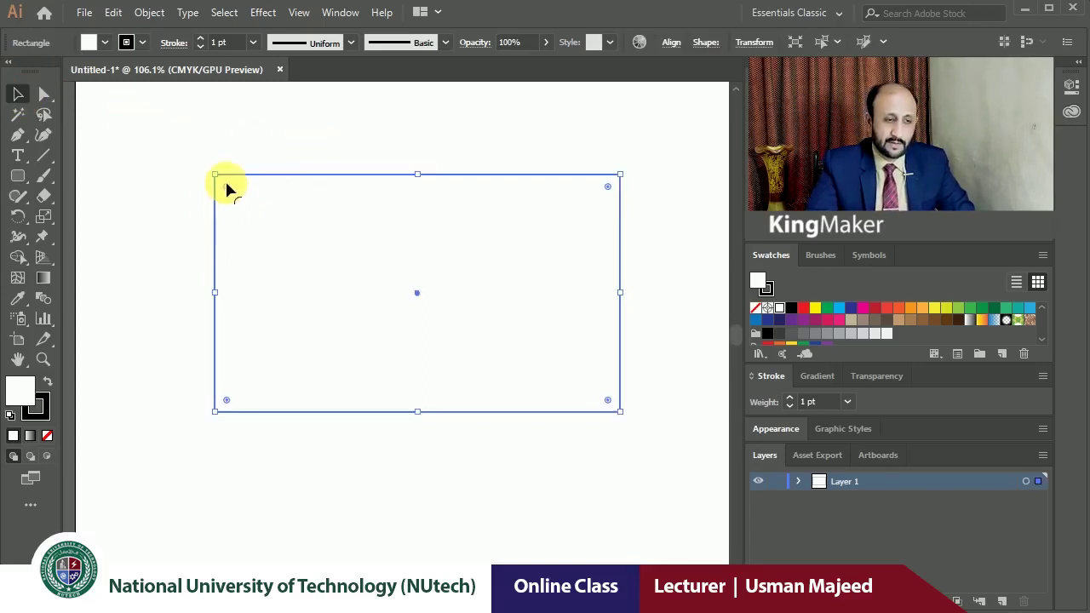
drag(226, 187, 262, 223)
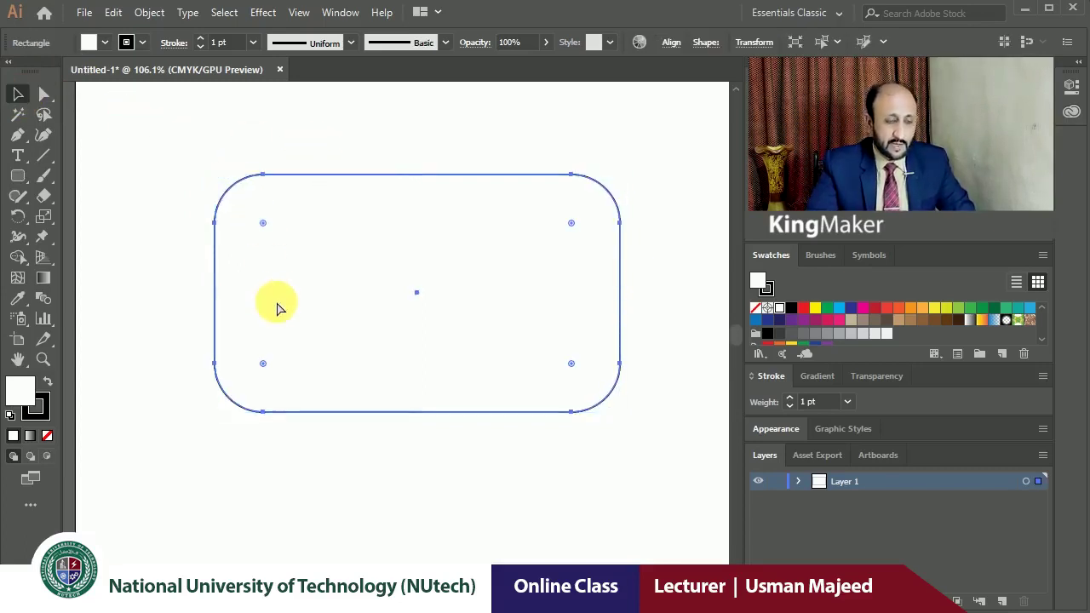
key(ctrl+z)
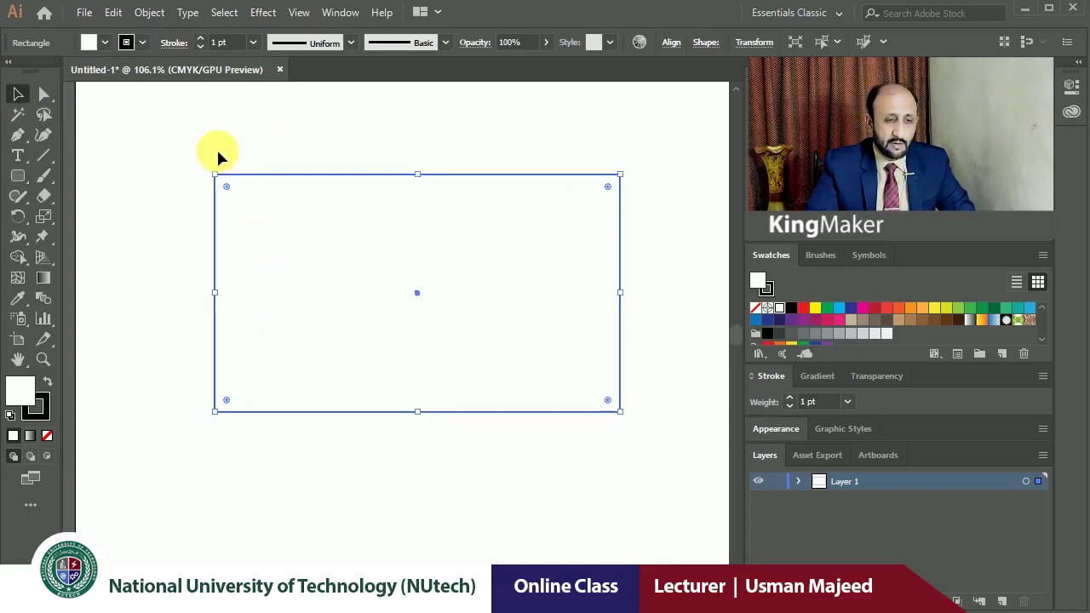
drag(227, 188, 297, 255)
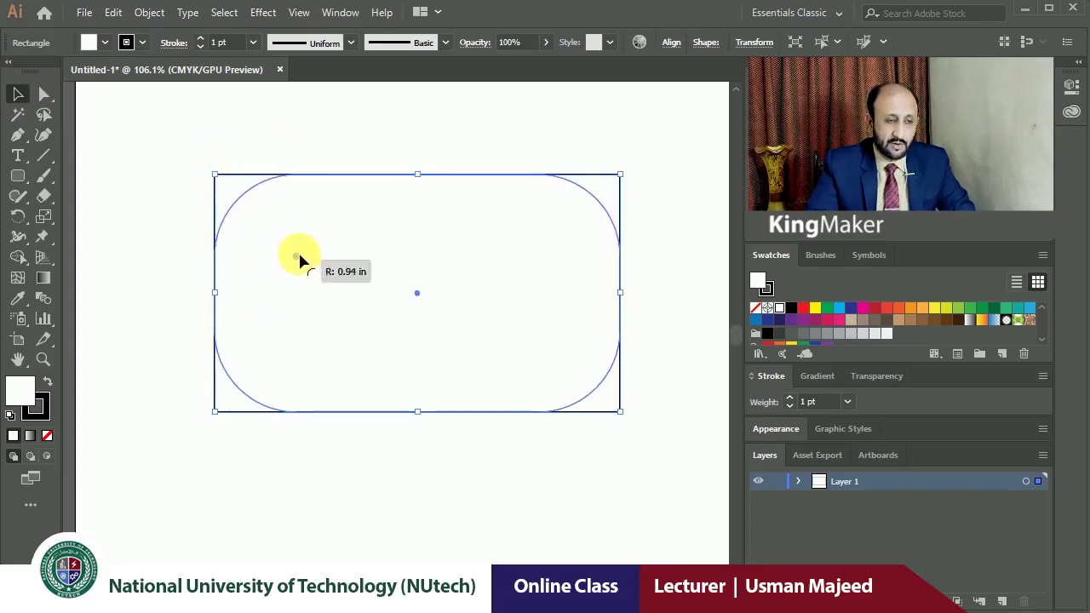
key(ctrl+z)
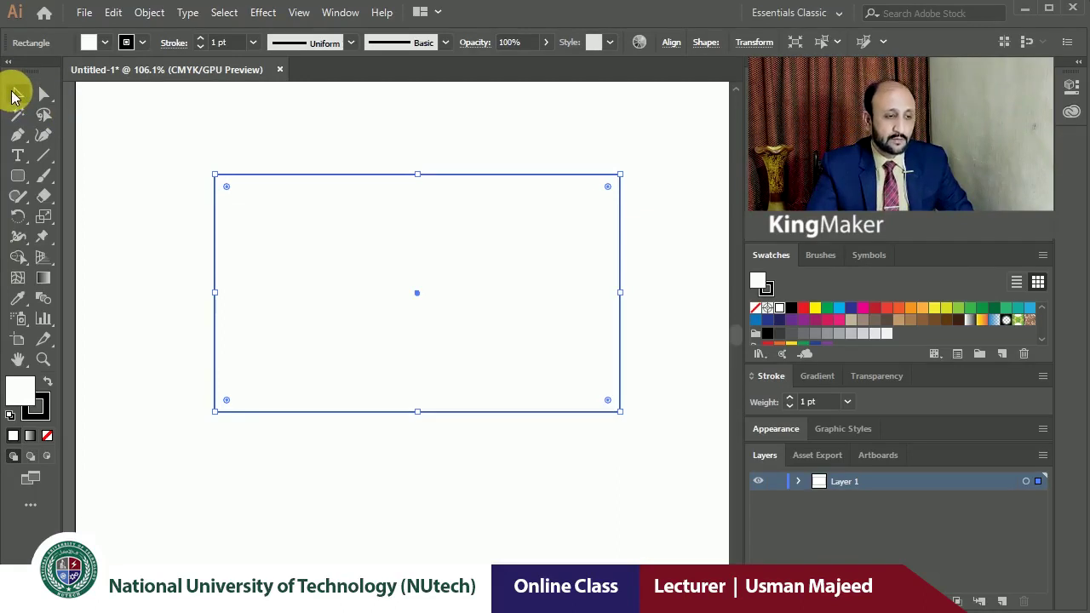
click(13, 95)
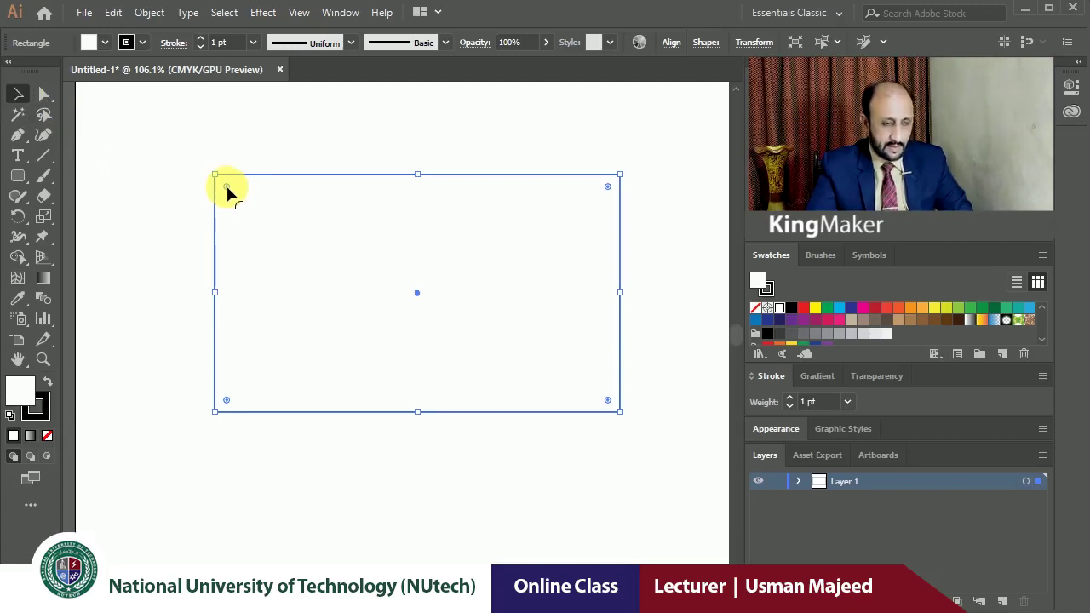
drag(226, 187, 272, 236)
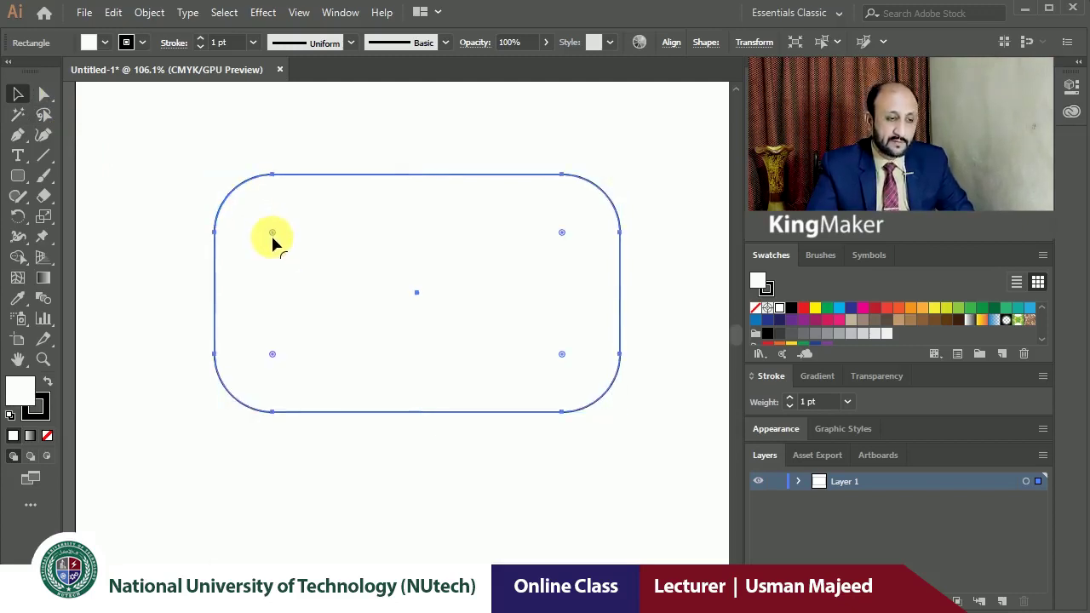
drag(272, 238, 245, 209)
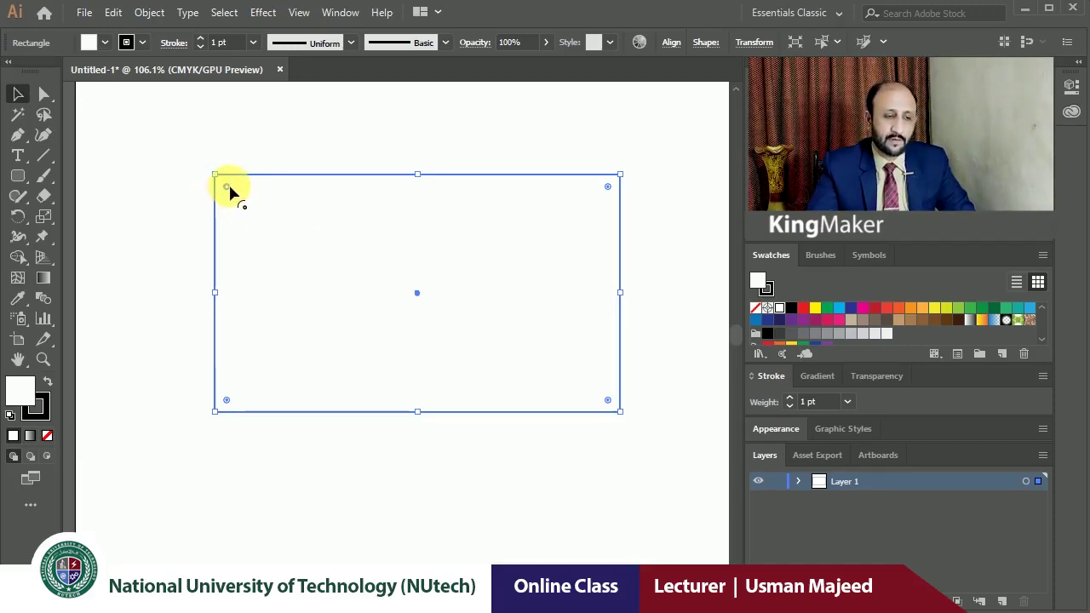
- Test rounding the rectangle's corners with live-corner widgets, undoing each trial
drag(229, 186, 317, 276)
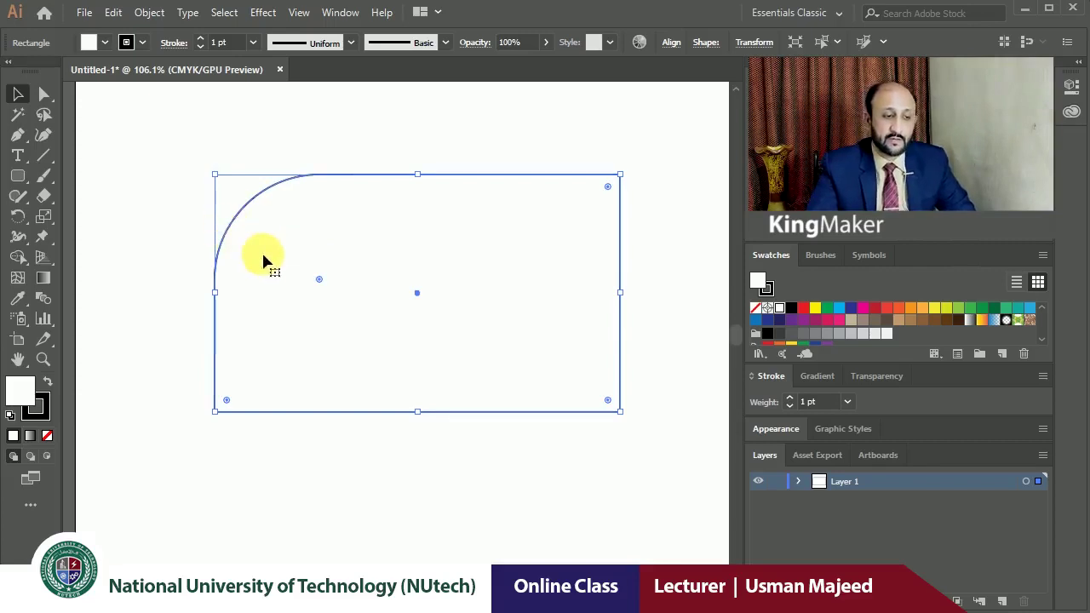
key(ctrl+z)
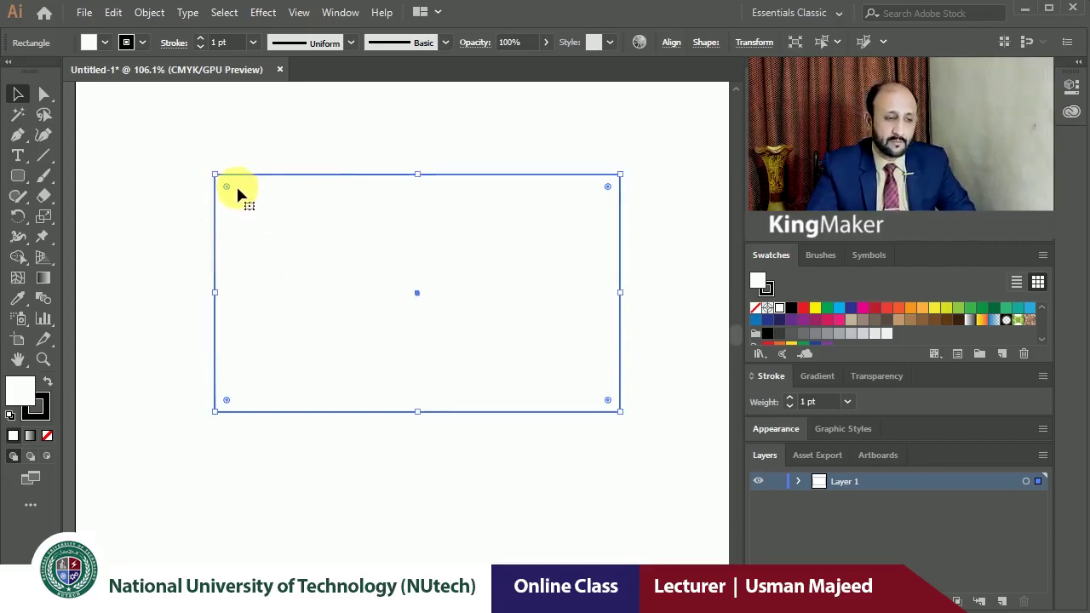
drag(226, 187, 327, 275)
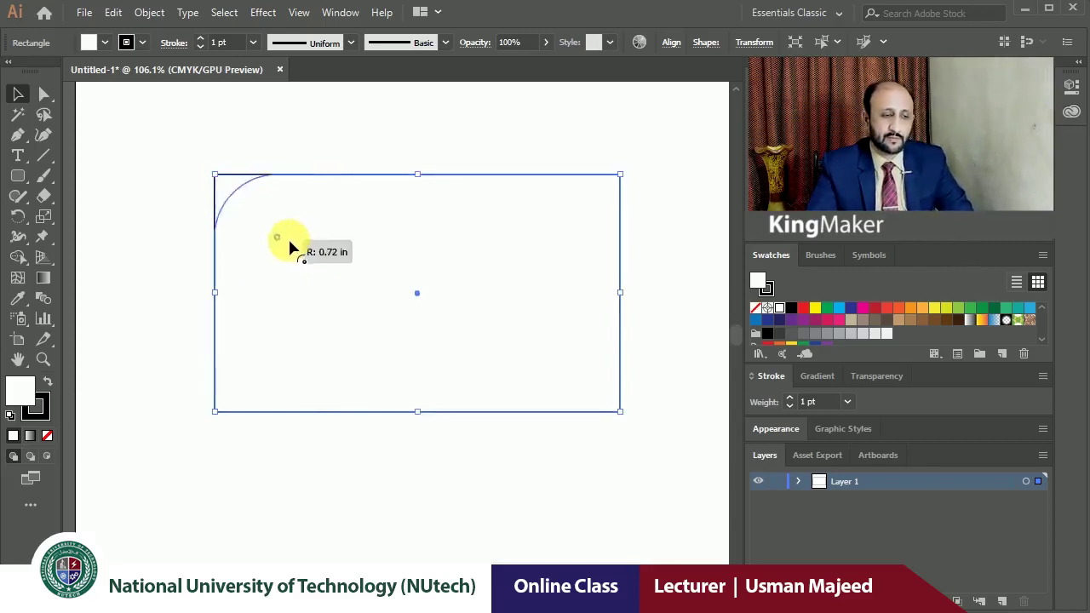
key(ctrl+z)
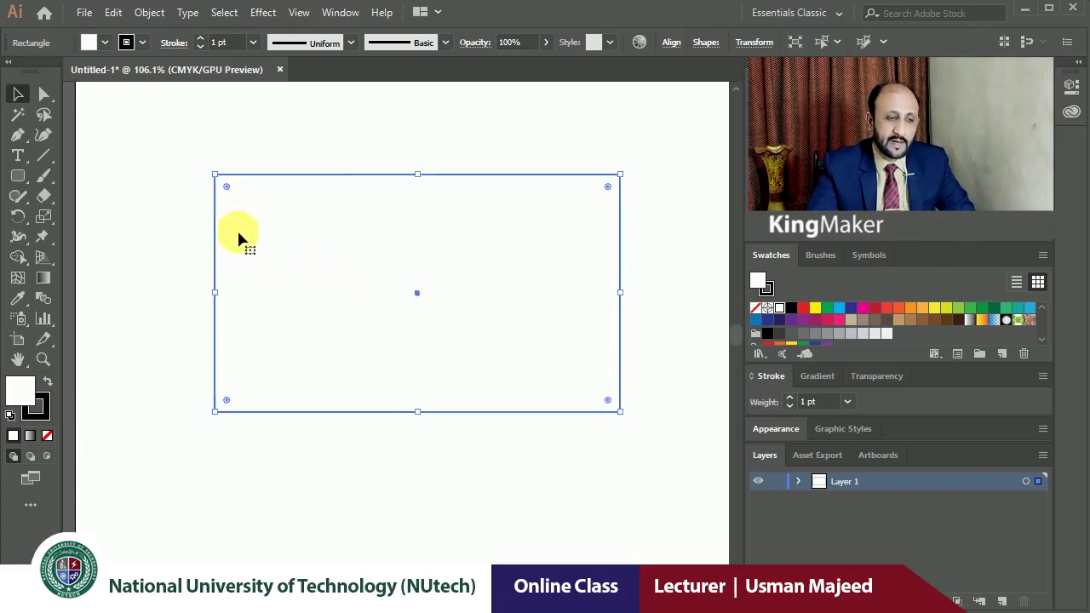
drag(226, 187, 293, 250)
key(ctrl+z)
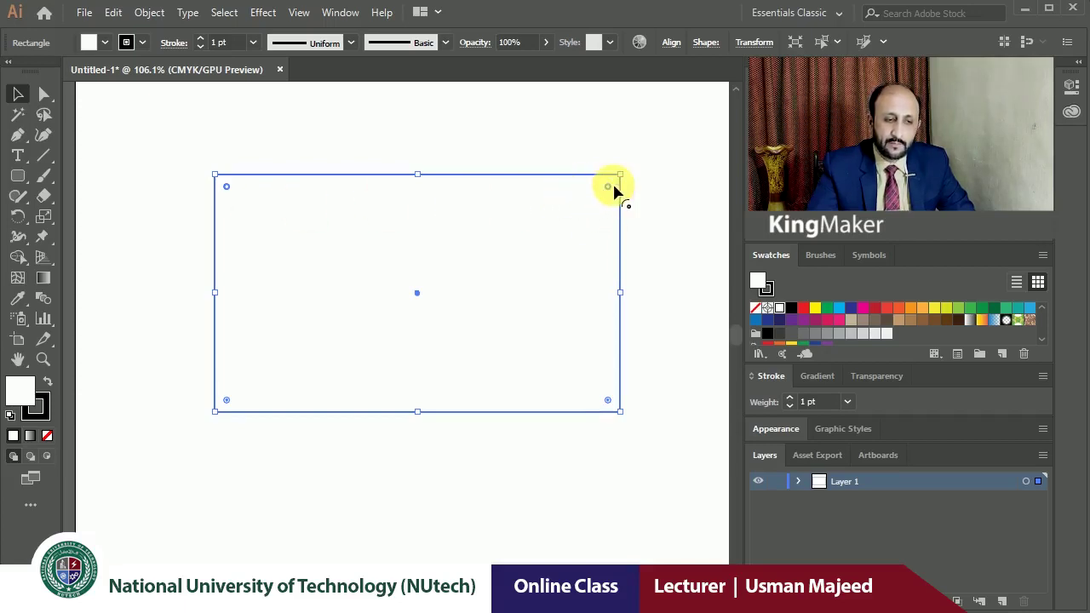
- Try large radii and a half-round left side, then revert to square corners
drag(609, 187, 531, 285)
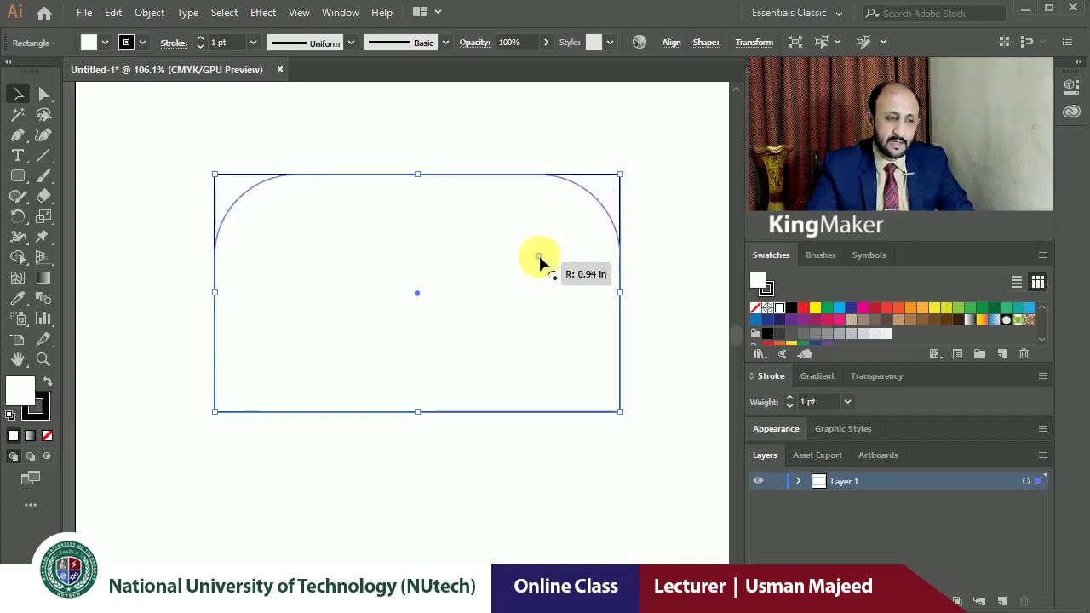
key(ctrl+z)
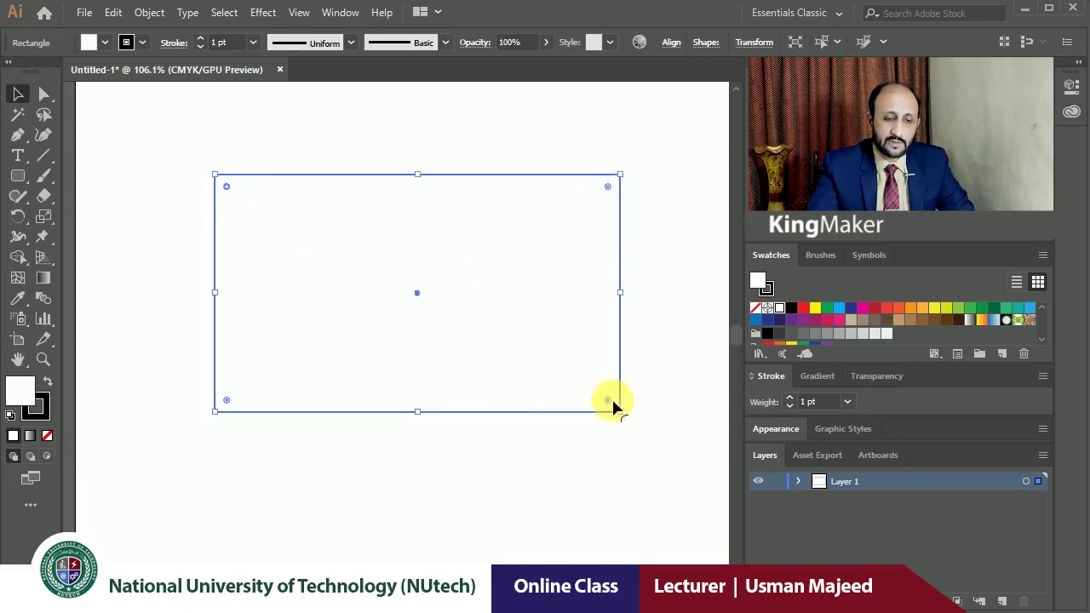
drag(606, 396, 478, 289)
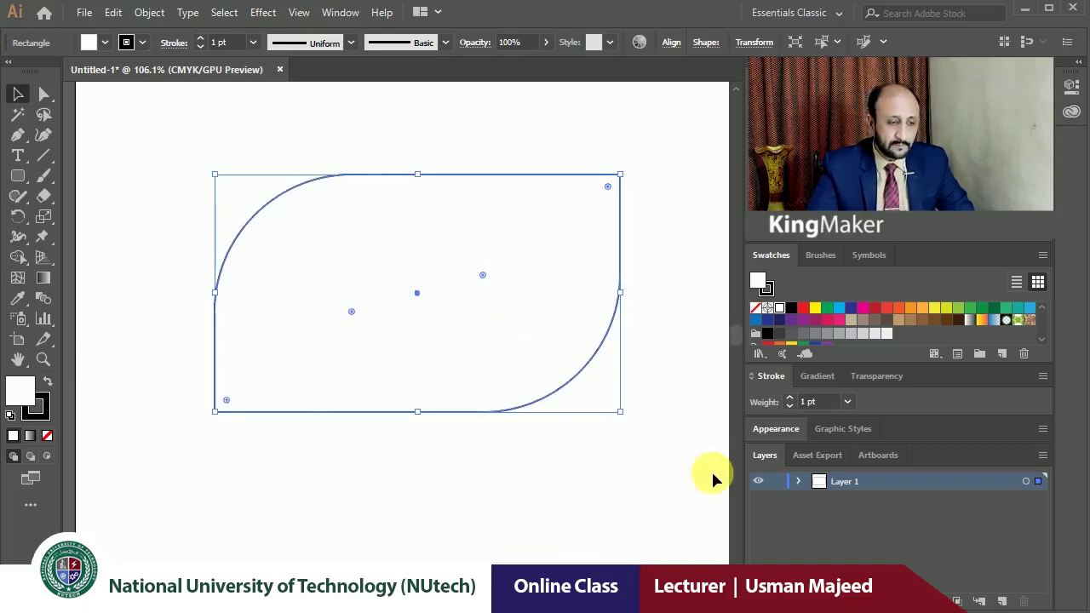
key(ctrl+z)
key(ctrl+z)
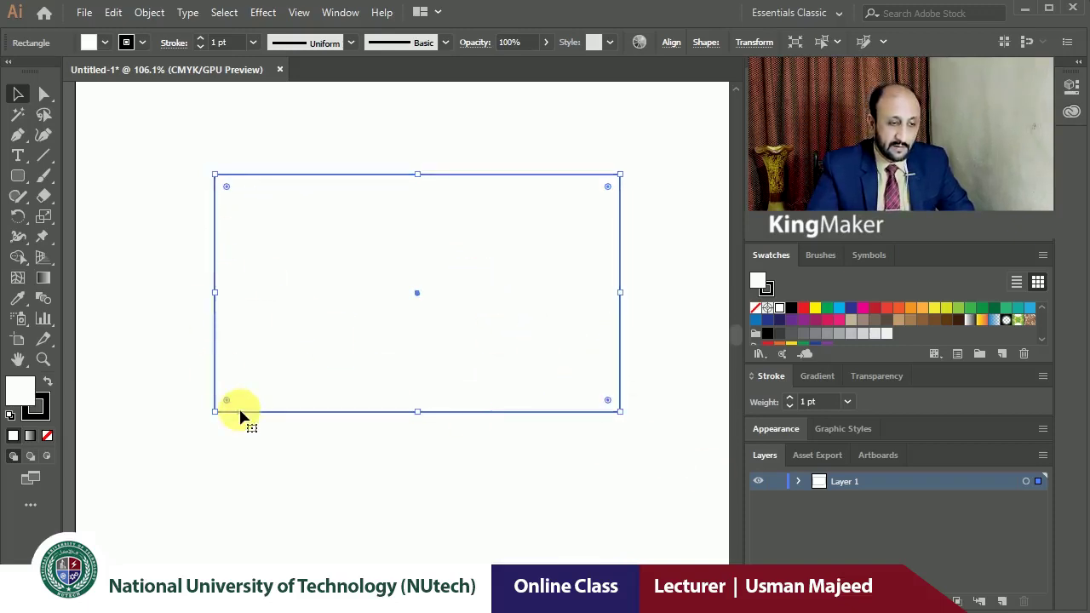
mouse_move(227, 187)
mouse_down()
mouse_move(298, 224)
mouse_move(434, 230)
mouse_up()
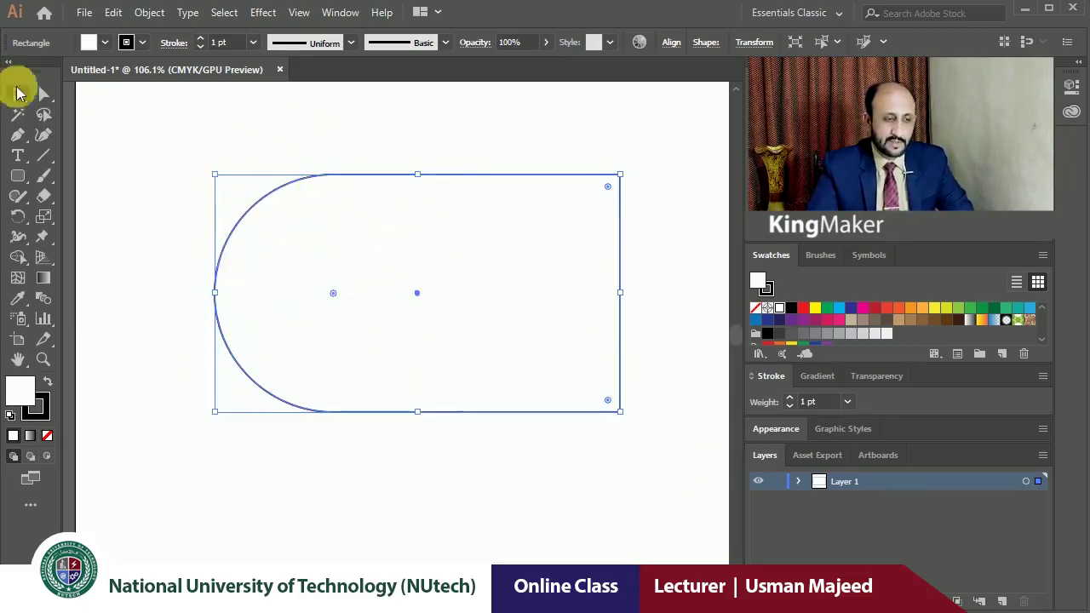
click(147, 120)
key(ctrl+z)
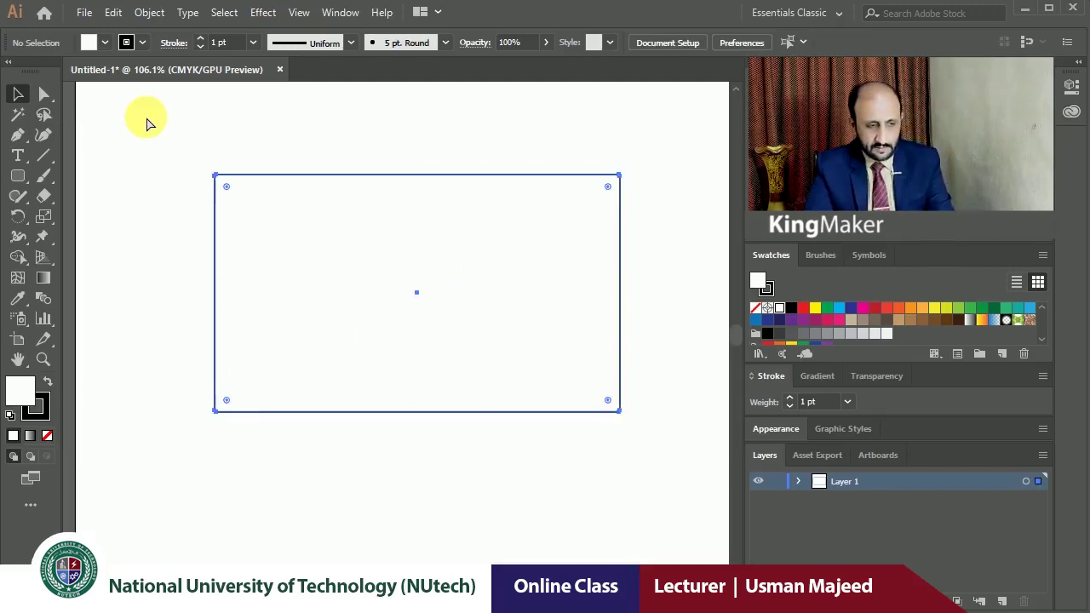
- Delete the rectangle and fit the whole A4 page in view
drag(299, 131, 214, 225)
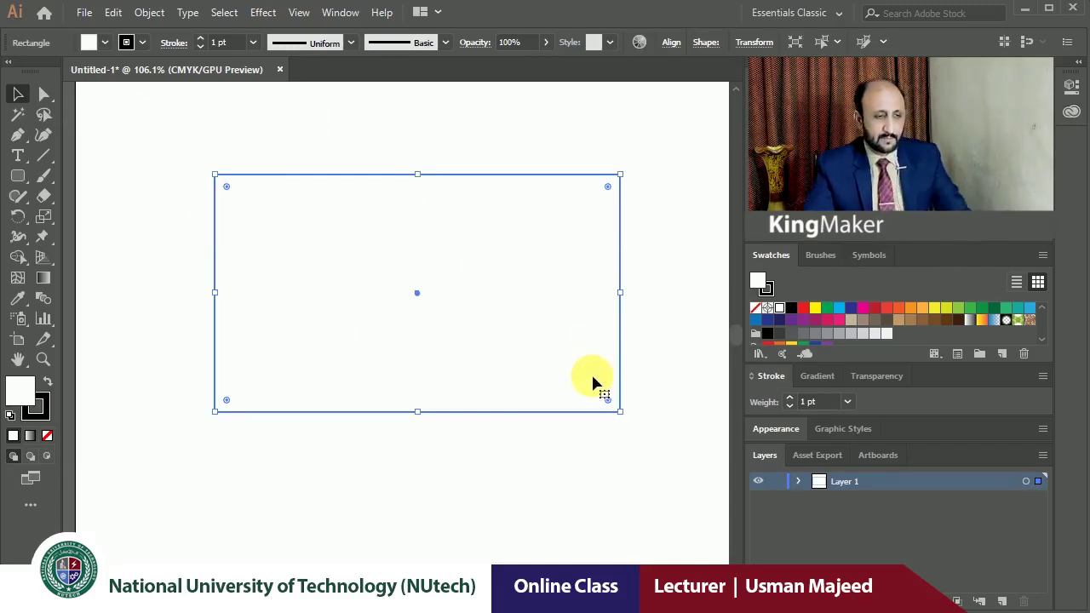
key(Delete)
key(ctrl+0)
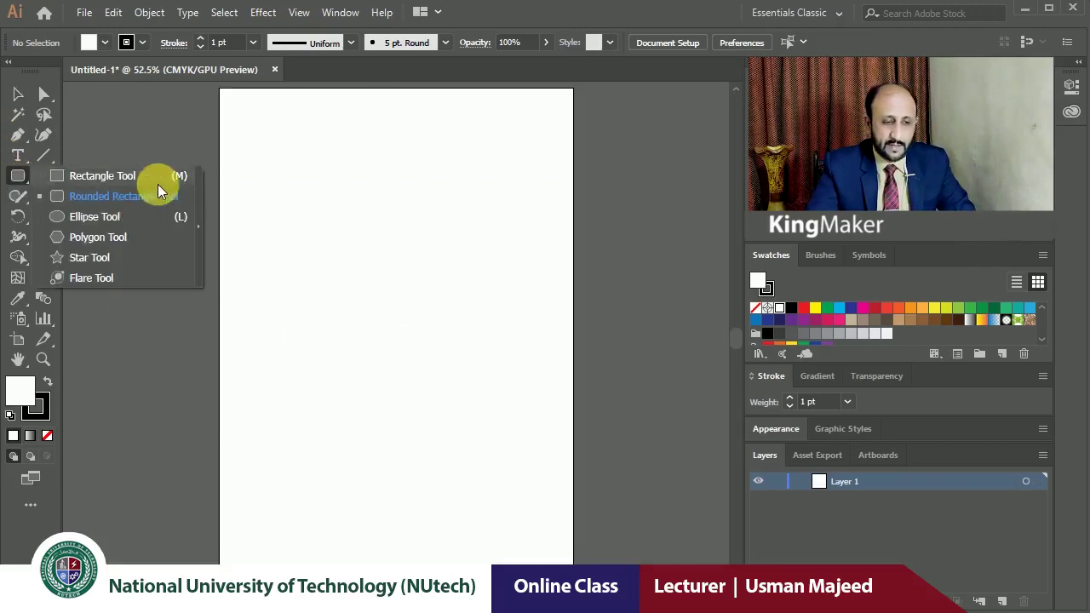
- Draw a tall rectangle on the artboard, nudge it up-left, and enlarge Swatches by one row
drag(15, 185, 157, 181)
mouse_move(285, 154)
mouse_down()
mouse_move(514, 418)
mouse_move(528, 493)
mouse_up()
click(18, 99)
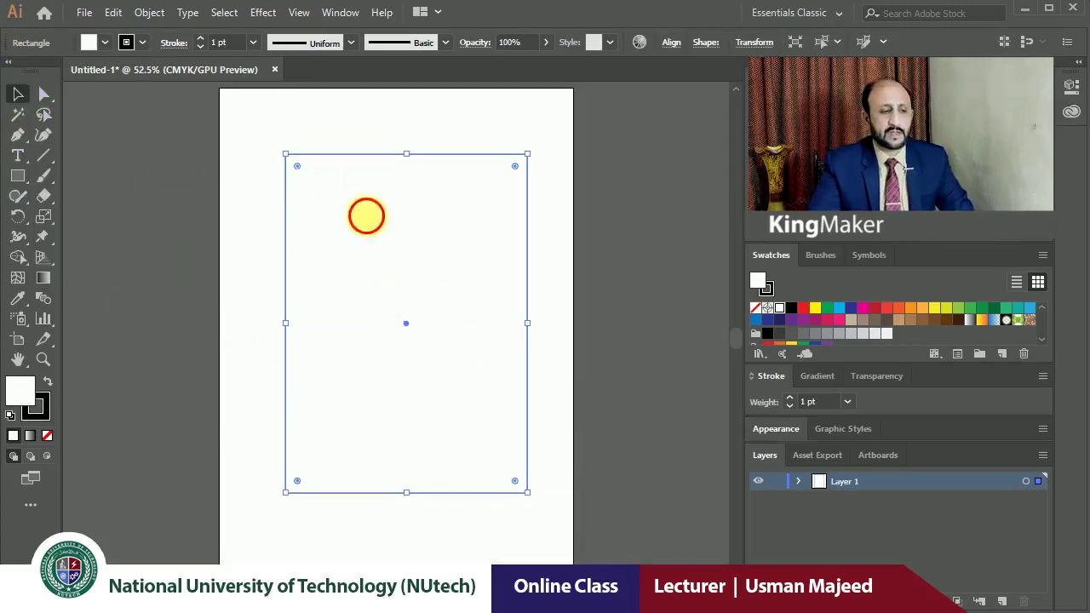
drag(371, 220, 356, 209)
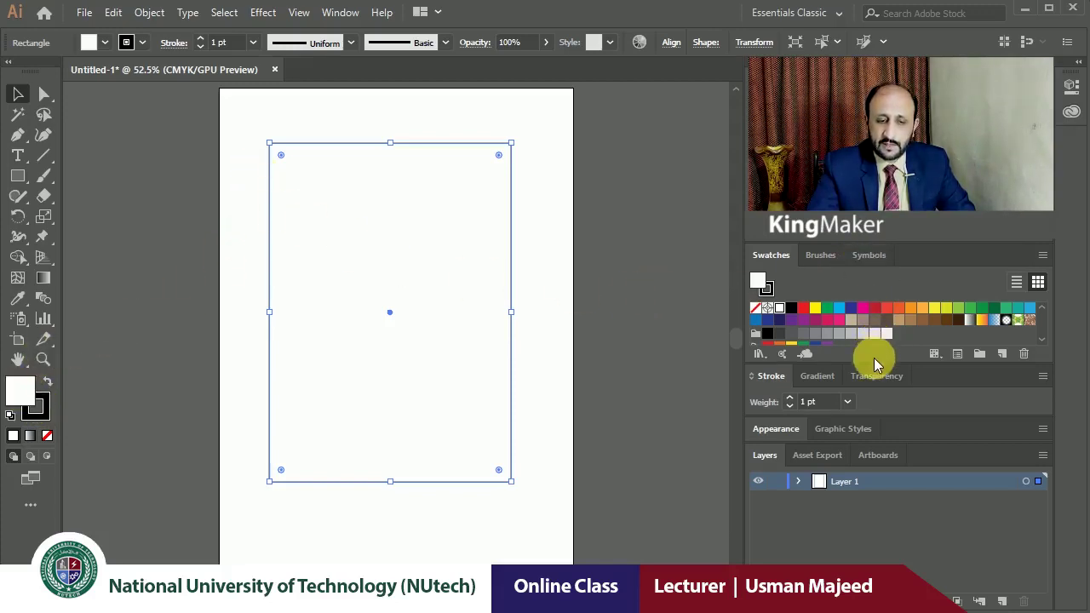
drag(881, 368, 882, 414)
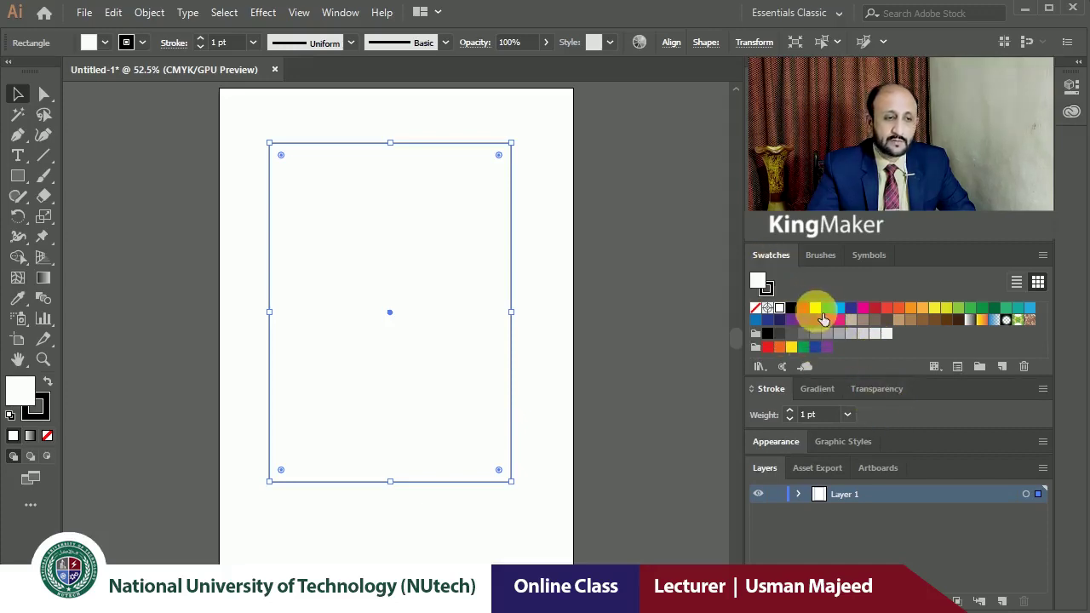
click(333, 13)
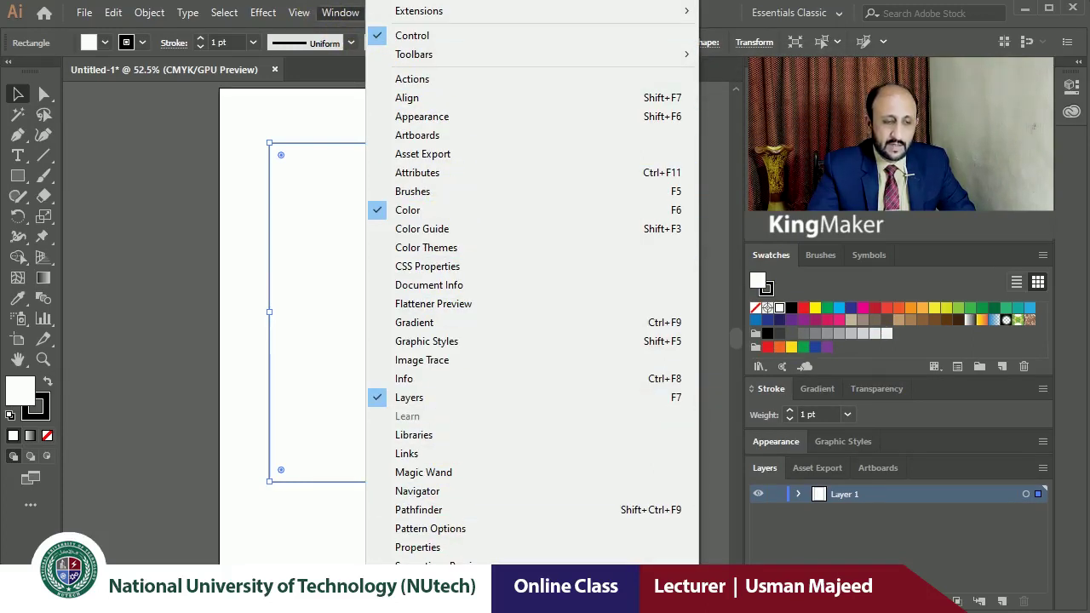
click(235, 375)
click(502, 345)
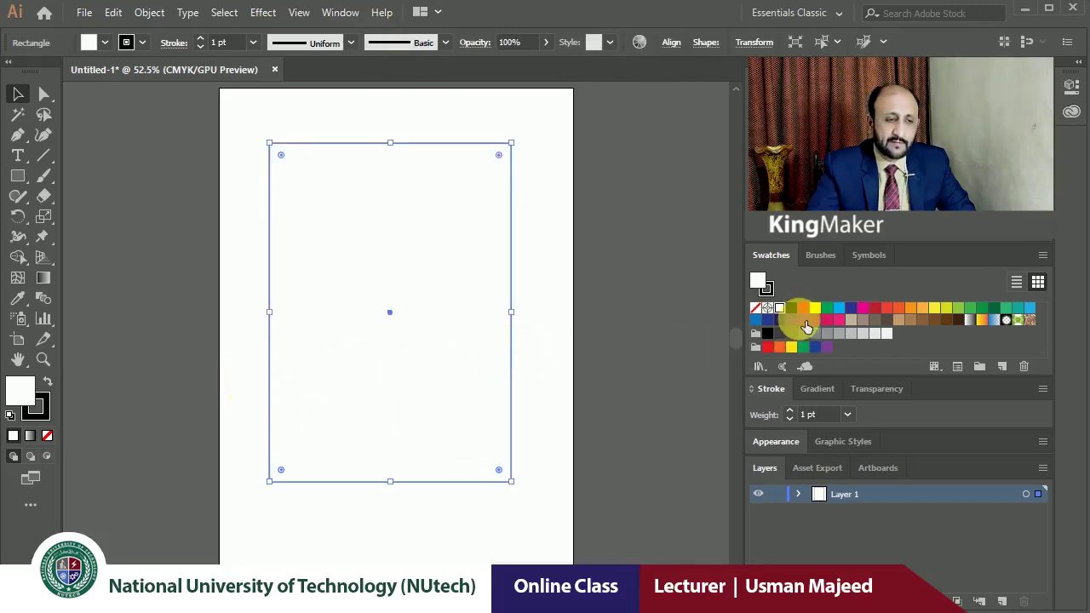
click(616, 244)
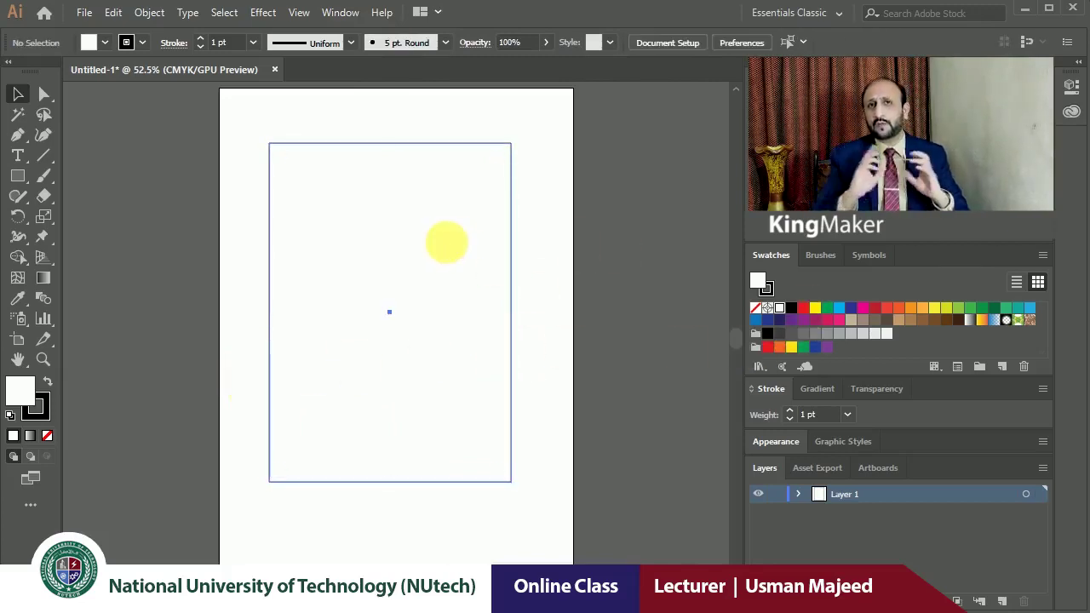
click(445, 257)
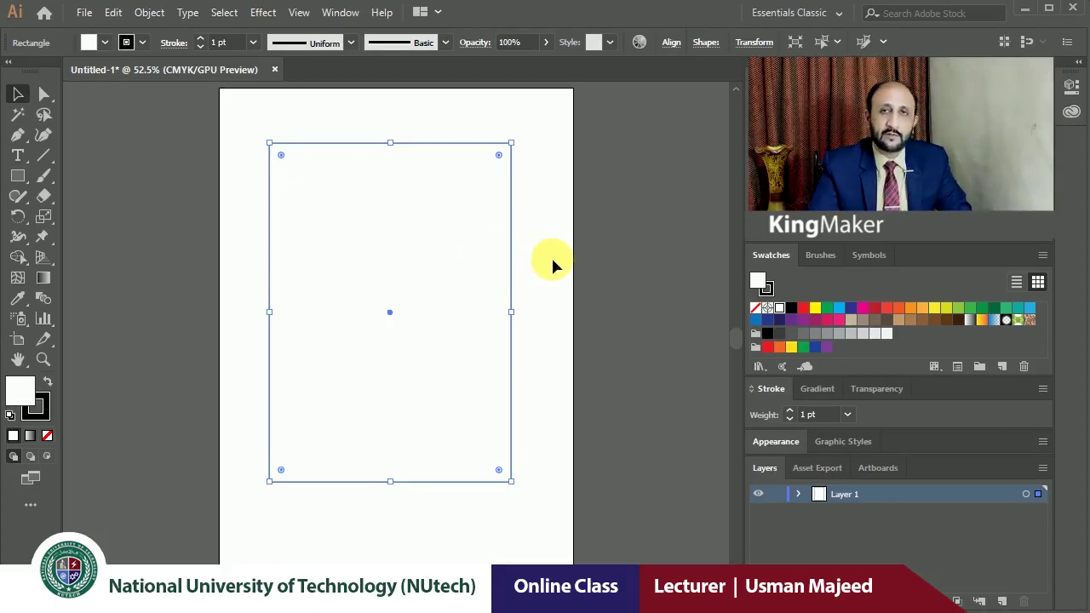
click(552, 261)
click(418, 262)
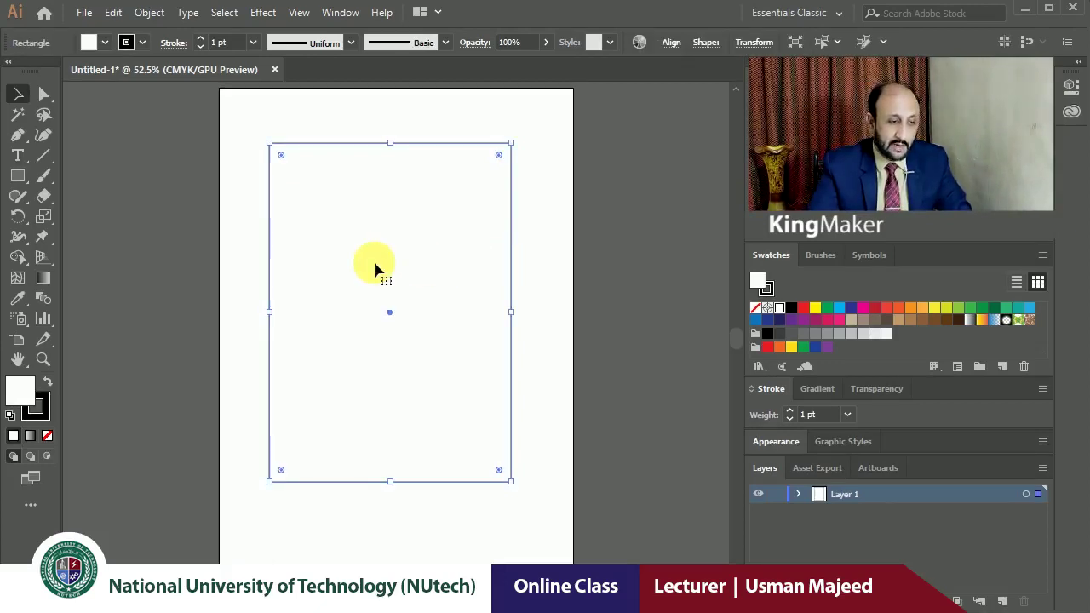
- Draw a small trial rectangle left of the page, then delete it
click(17, 175)
mouse_move(112, 191)
mouse_down()
mouse_move(253, 302)
mouse_move(227, 290)
mouse_up()
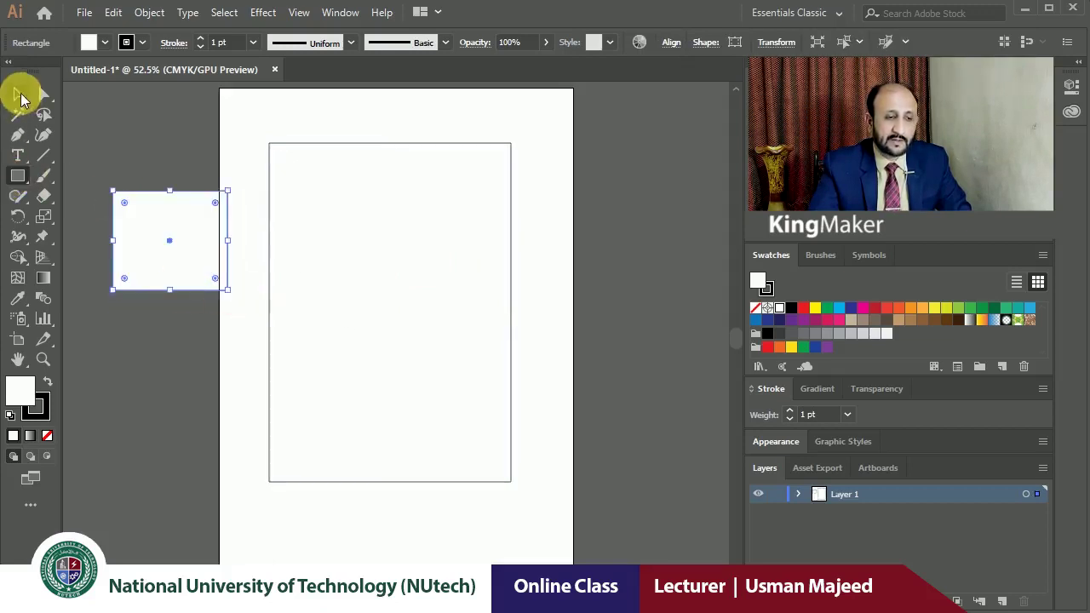
click(19, 94)
click(95, 125)
click(182, 244)
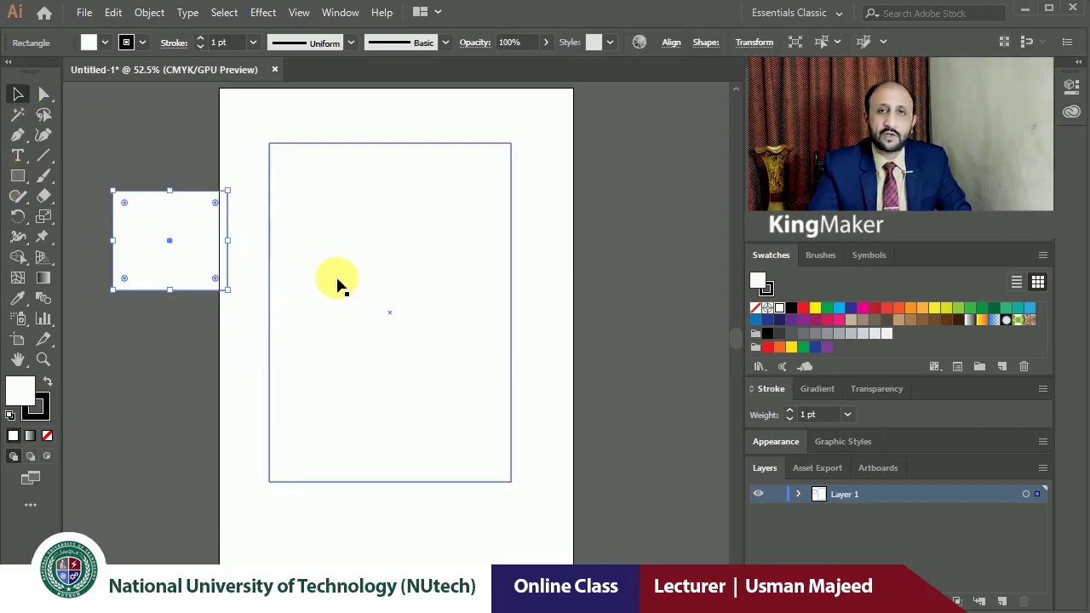
shift+click(334, 200)
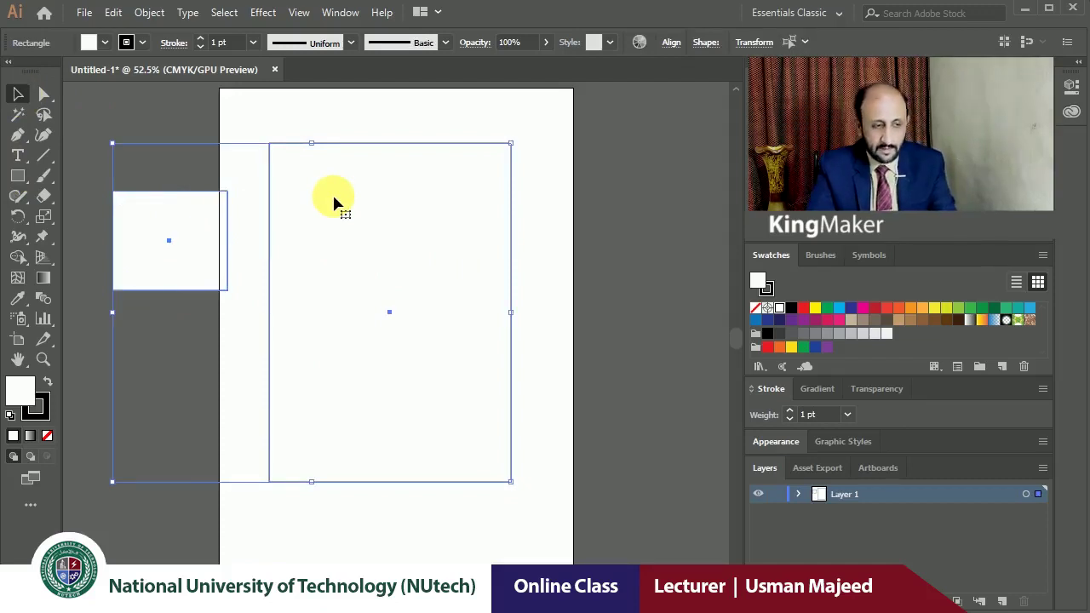
click(236, 153)
click(171, 232)
key(Delete)
- Try CMYK Red fills on the large rectangle, undoing them to keep it white
click(337, 238)
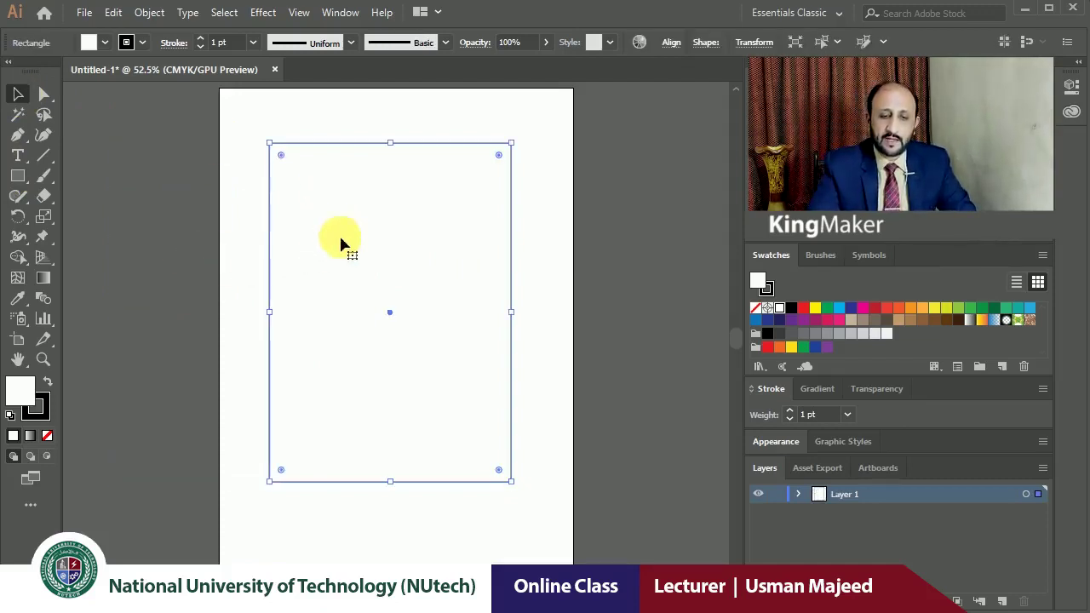
click(806, 309)
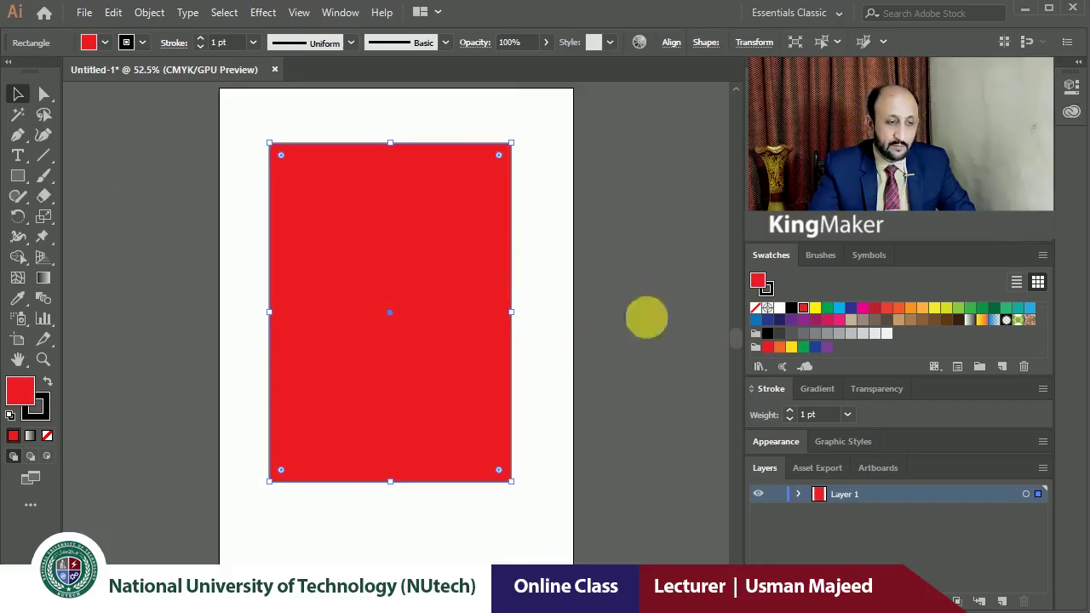
key(ctrl+z)
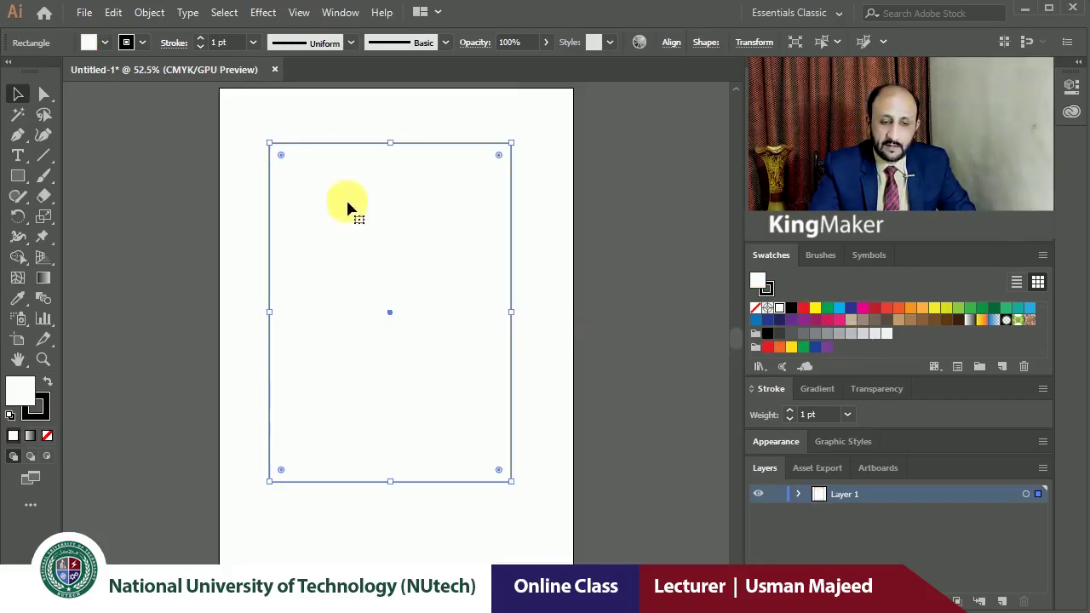
click(543, 217)
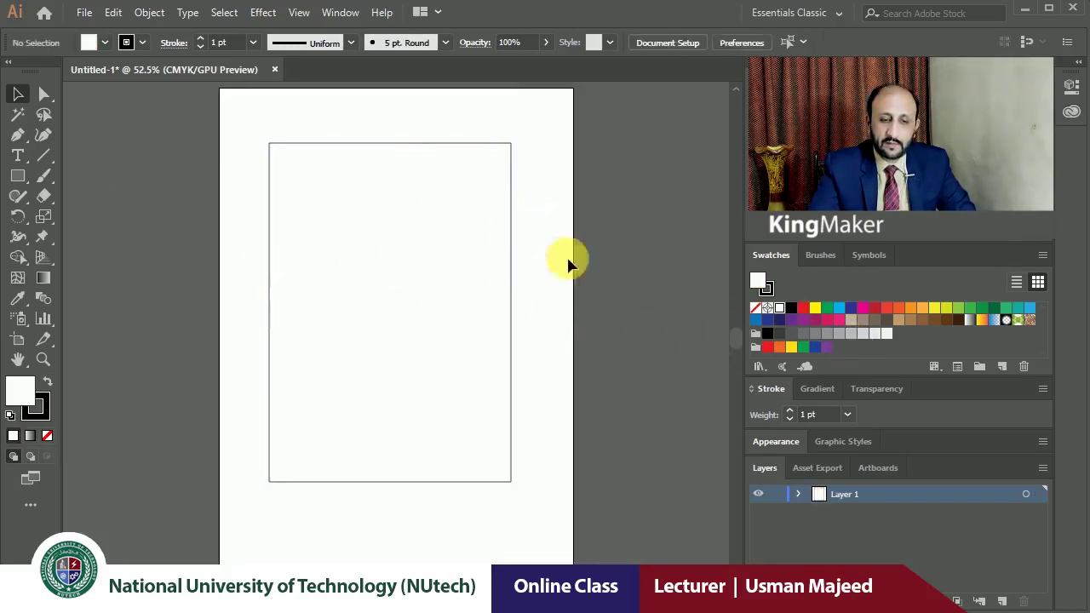
click(804, 308)
click(839, 308)
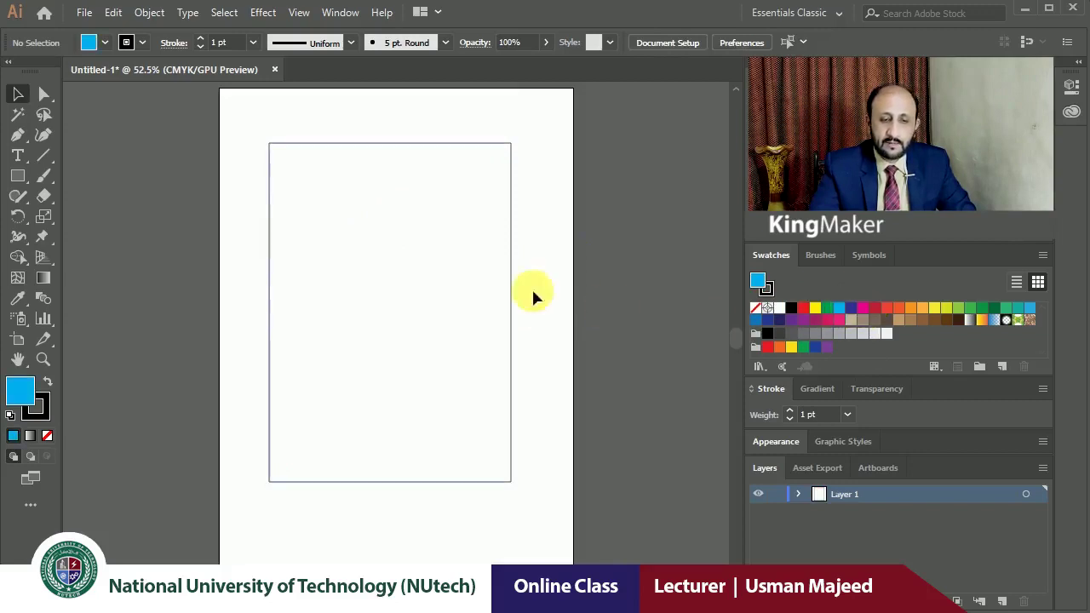
click(348, 247)
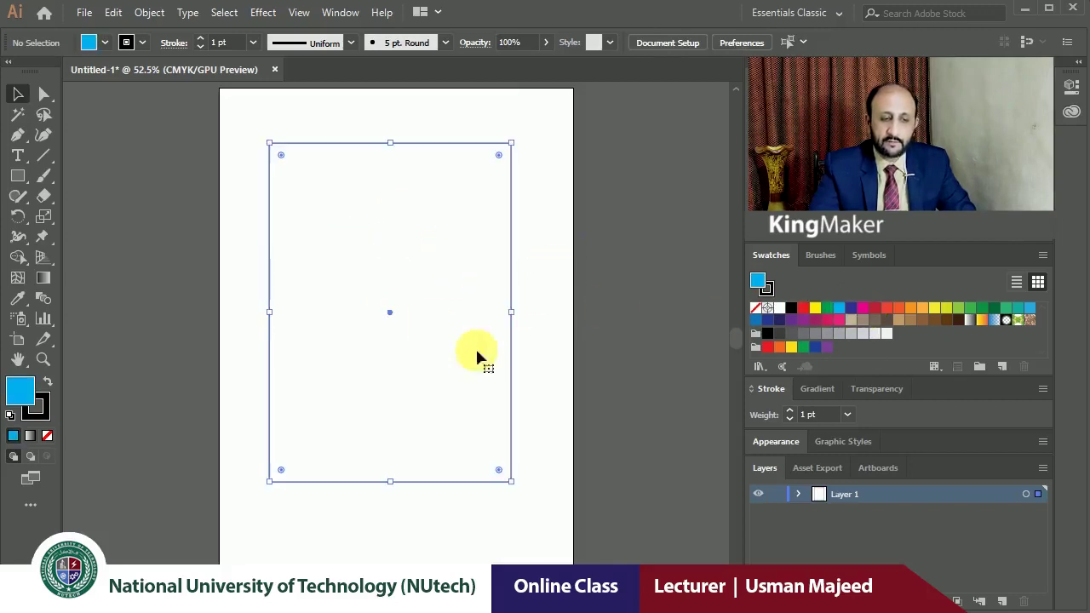
click(803, 307)
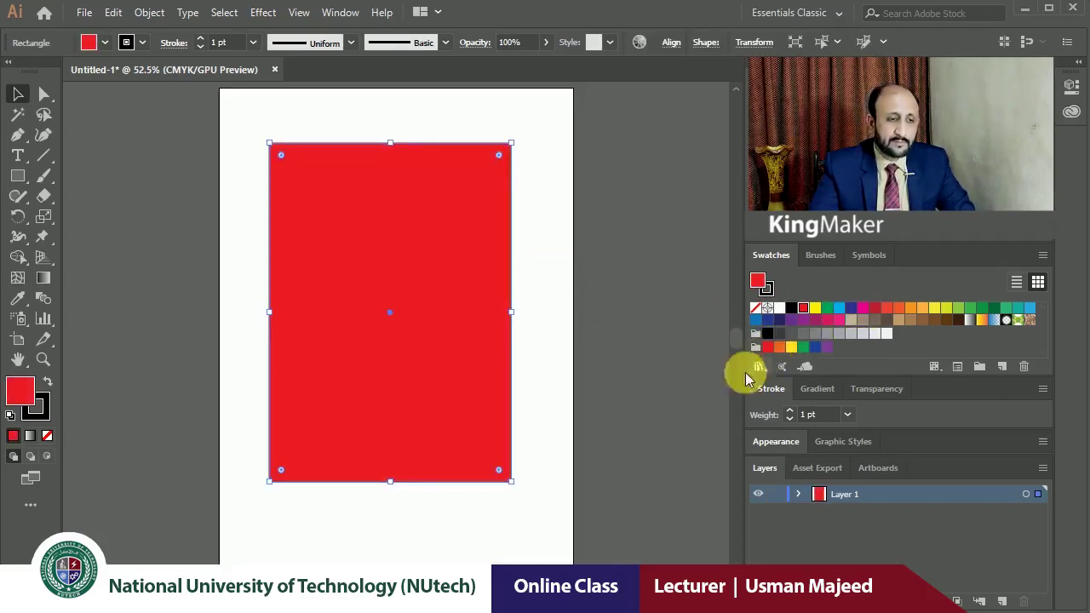
key(ctrl+z)
- Zoom in on the rectangle's top-left corner and explore the fill and stroke swatch dropdowns
key(z)
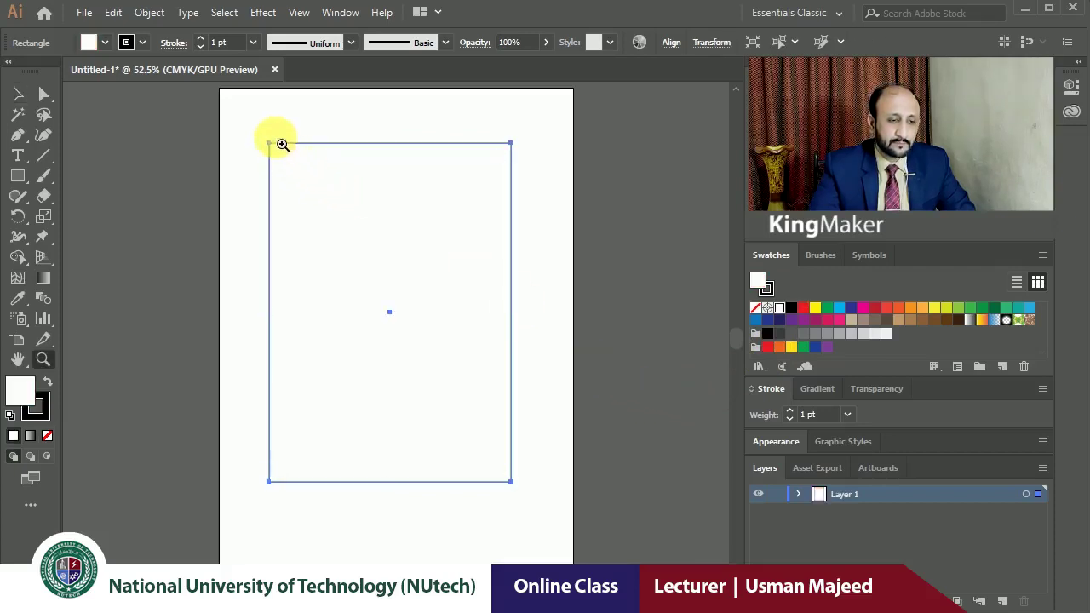
drag(267, 137, 682, 531)
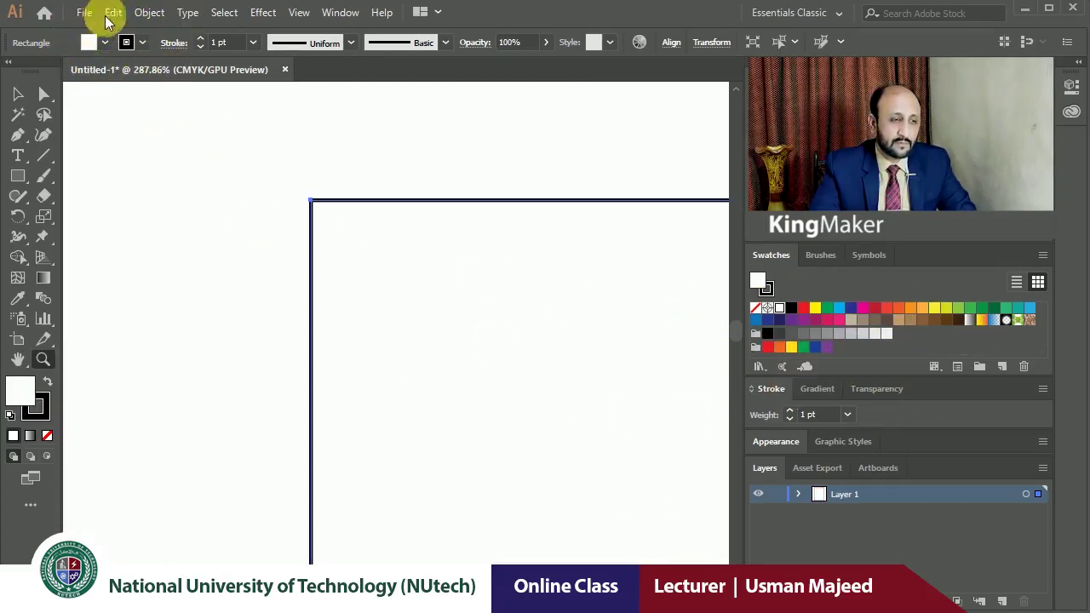
click(100, 45)
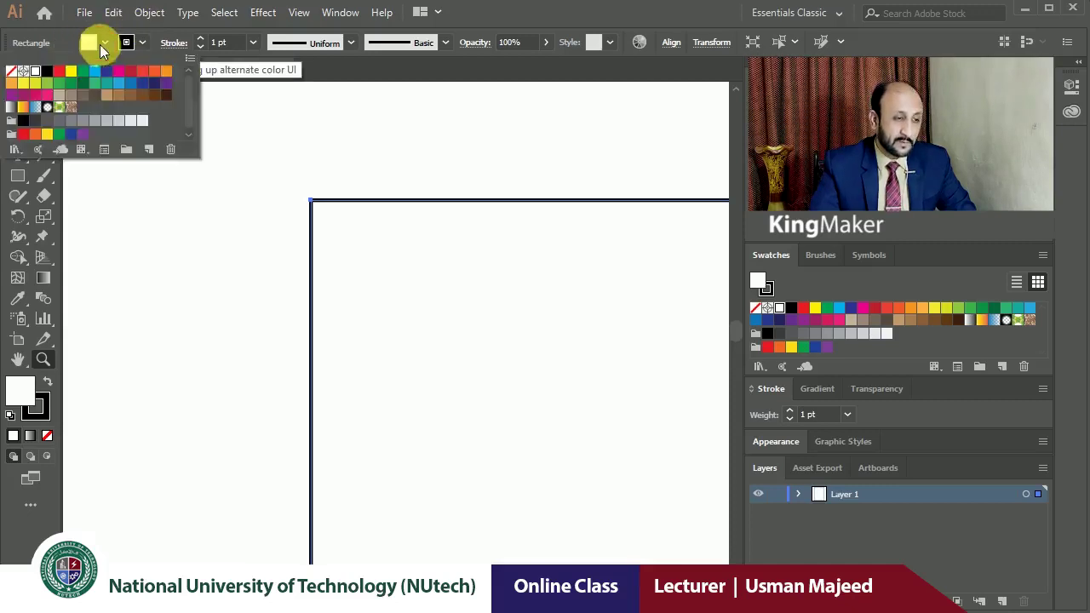
click(101, 44)
click(144, 41)
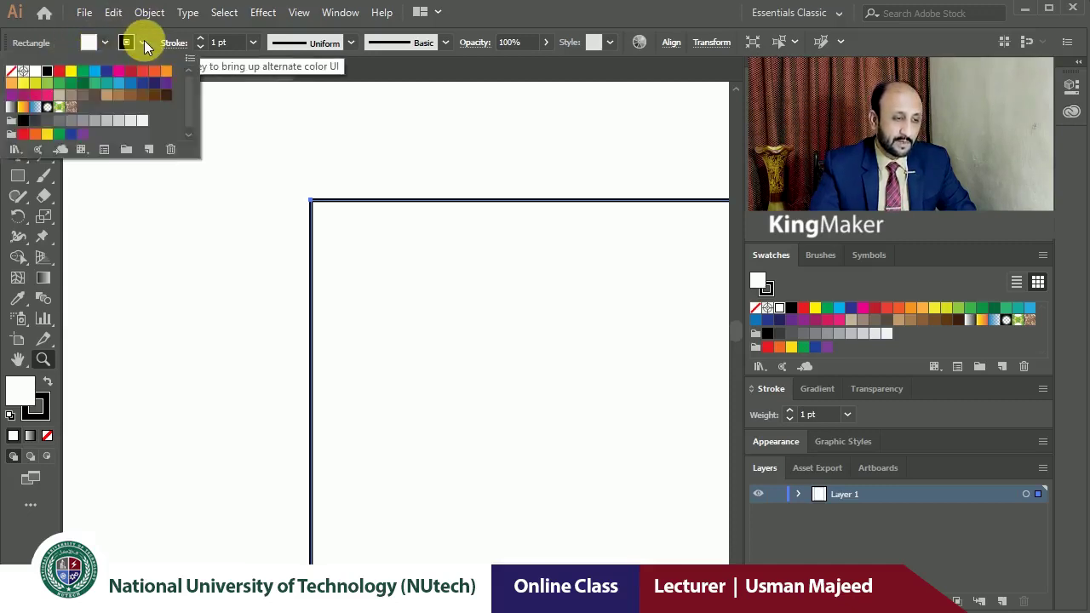
click(144, 41)
click(102, 44)
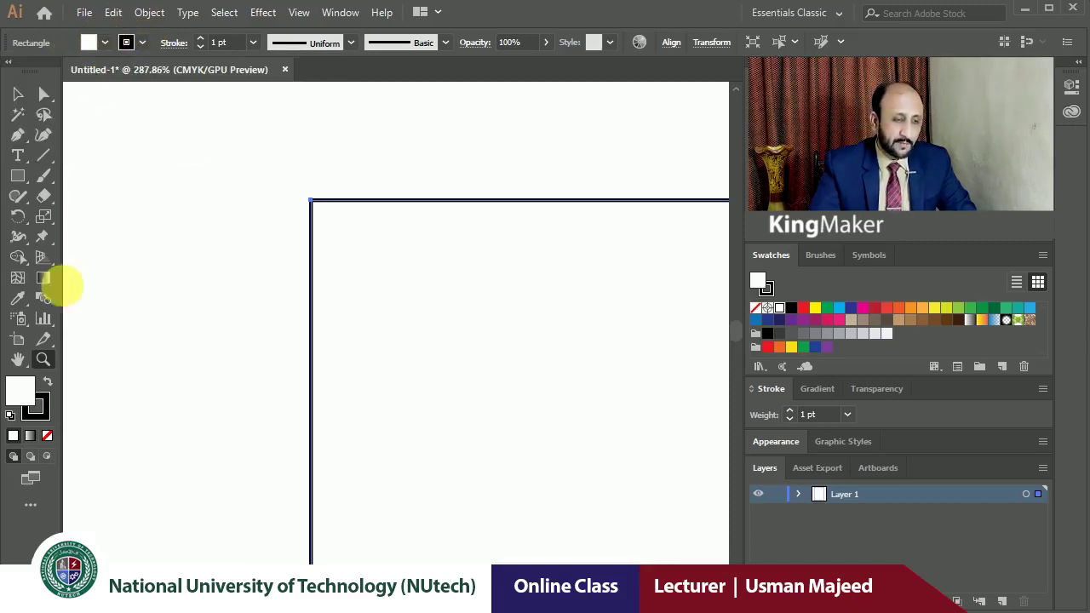
click(31, 377)
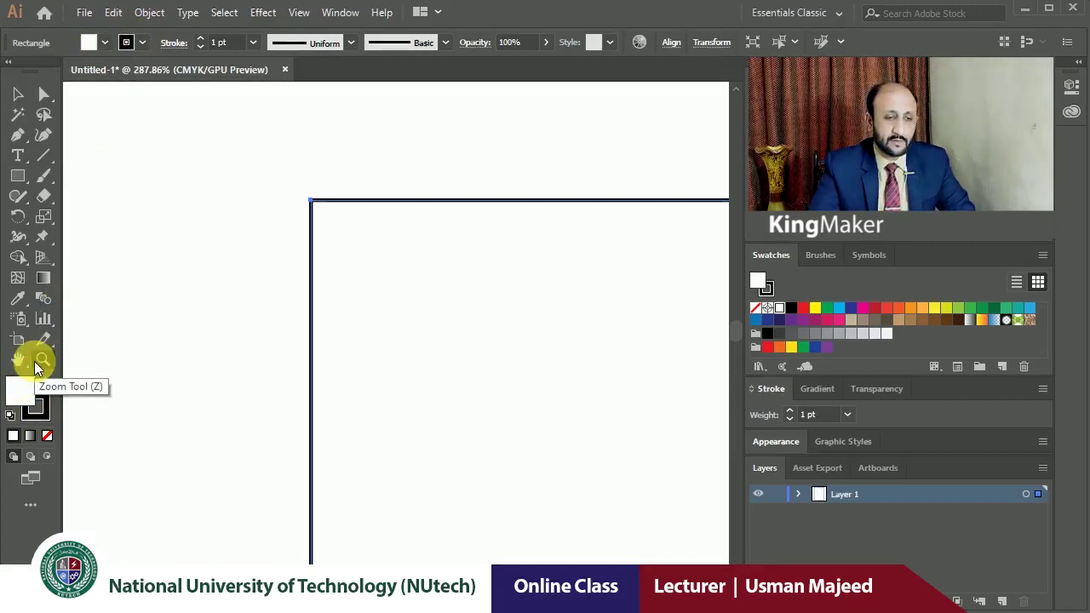
click(36, 361)
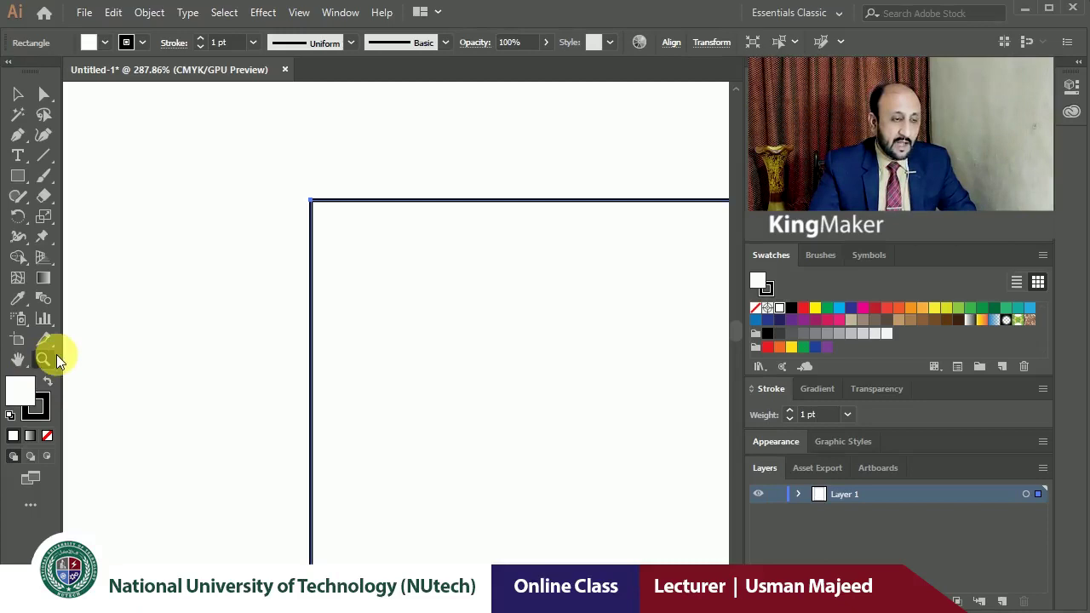
- Give the rectangle a yellow fill and a red outline from the control-bar swatches
click(103, 42)
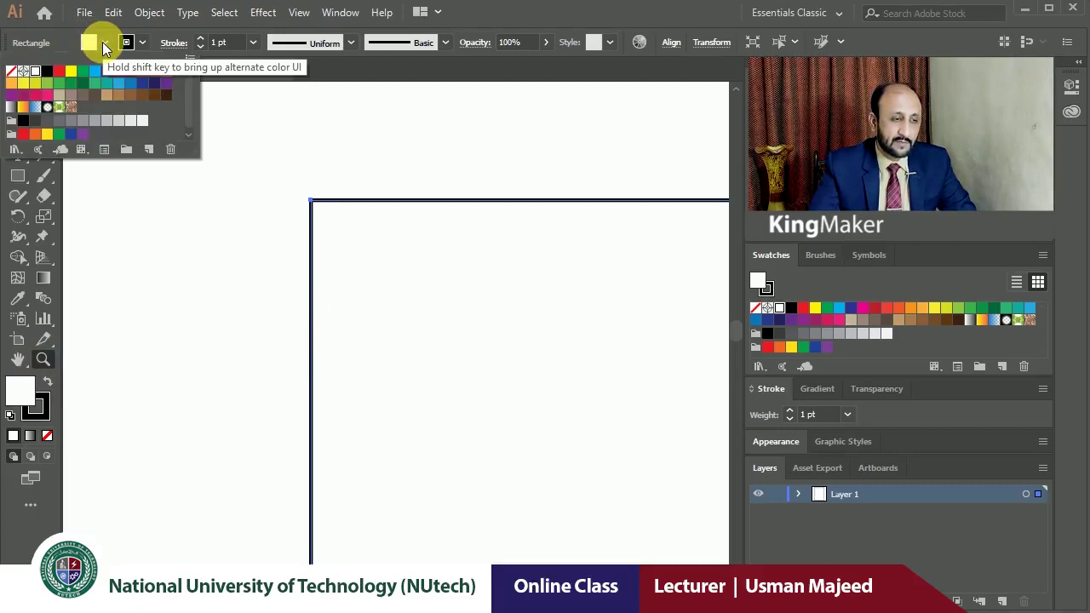
click(59, 71)
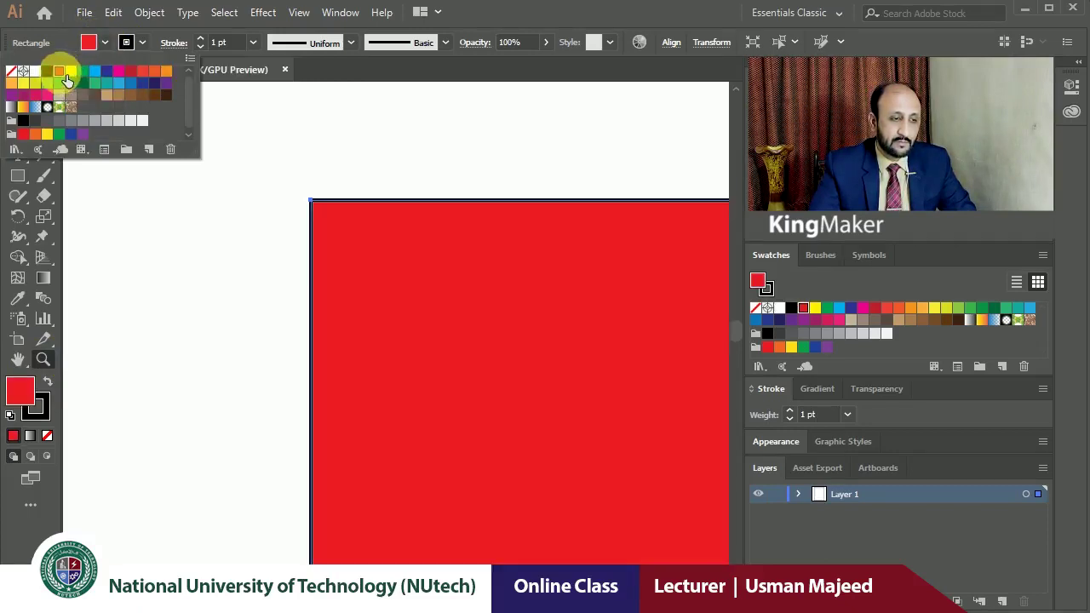
click(71, 70)
click(95, 71)
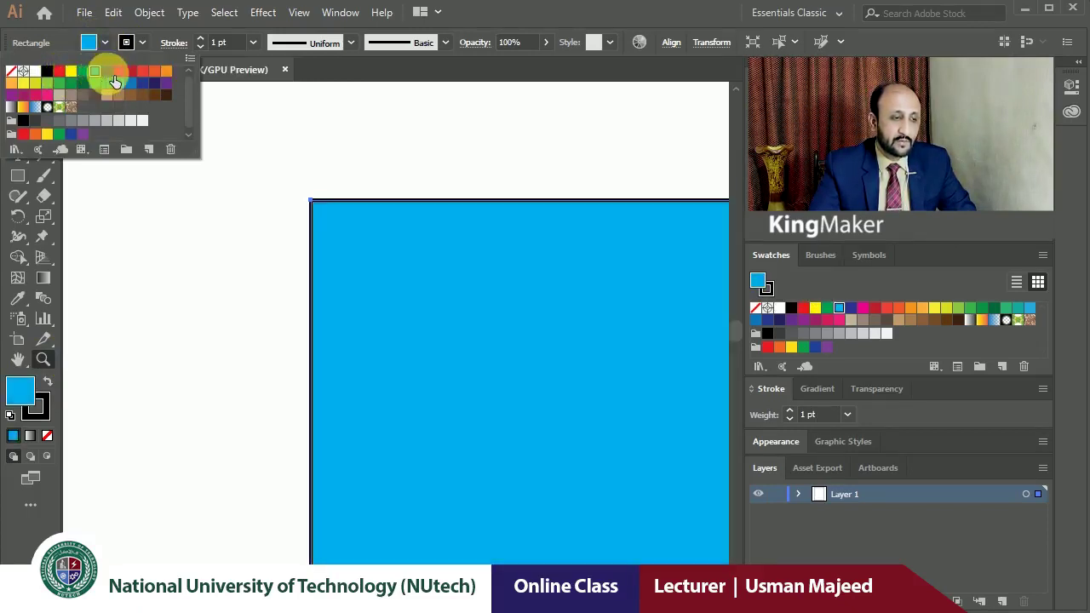
click(70, 70)
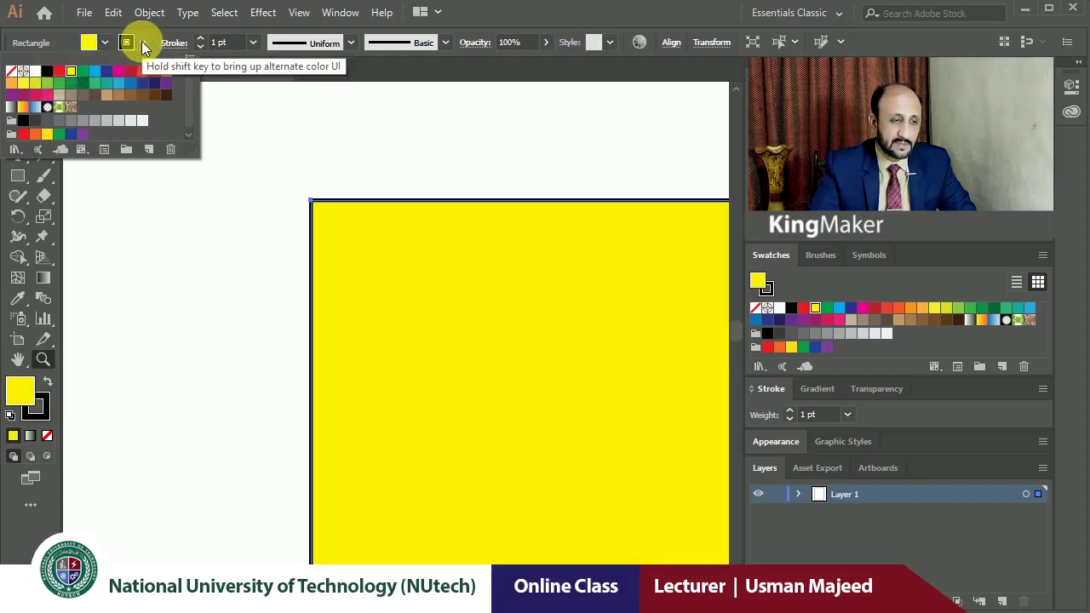
key(Escape)
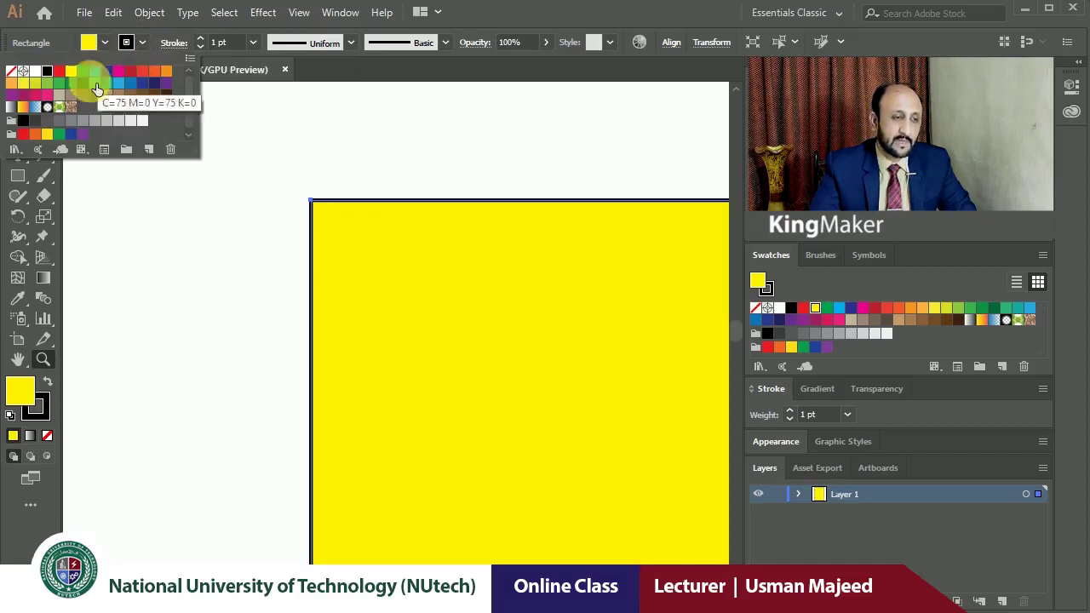
click(107, 71)
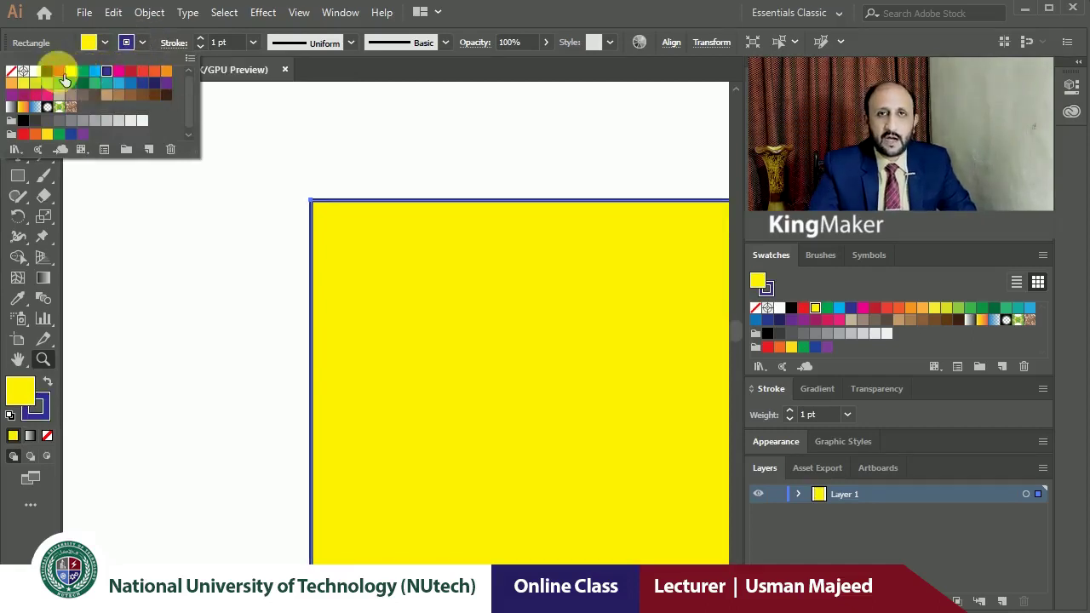
click(59, 71)
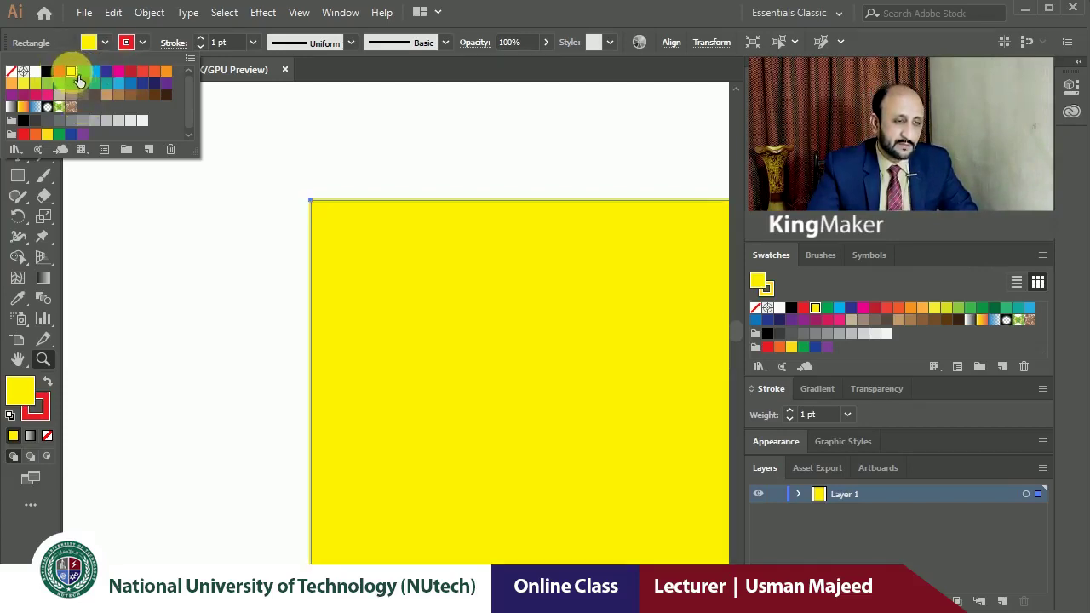
- Try teal and blue outline colours before settling back on red
click(85, 72)
click(106, 72)
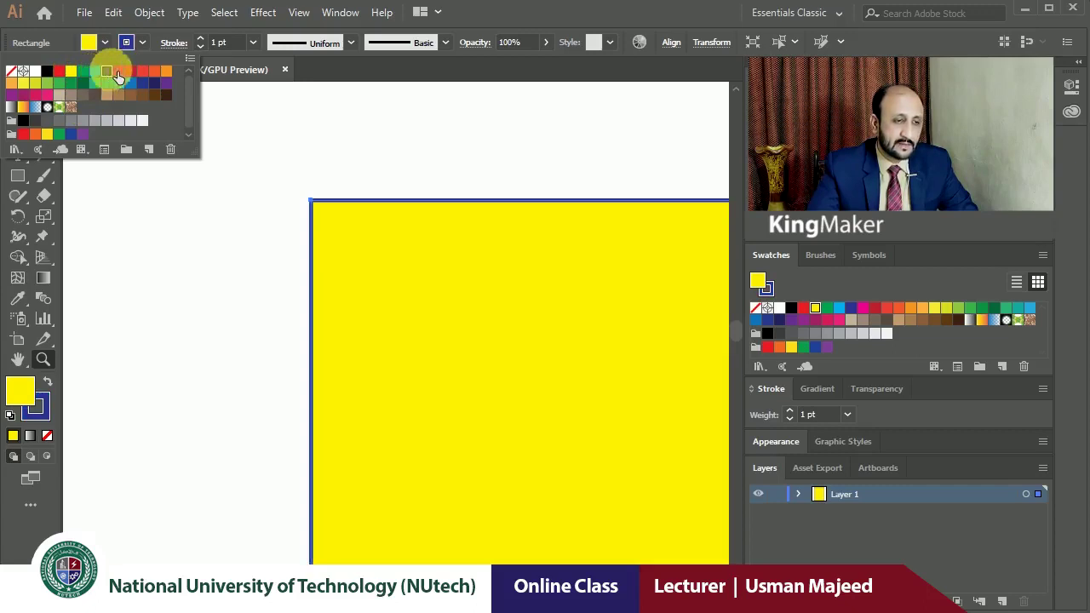
click(122, 73)
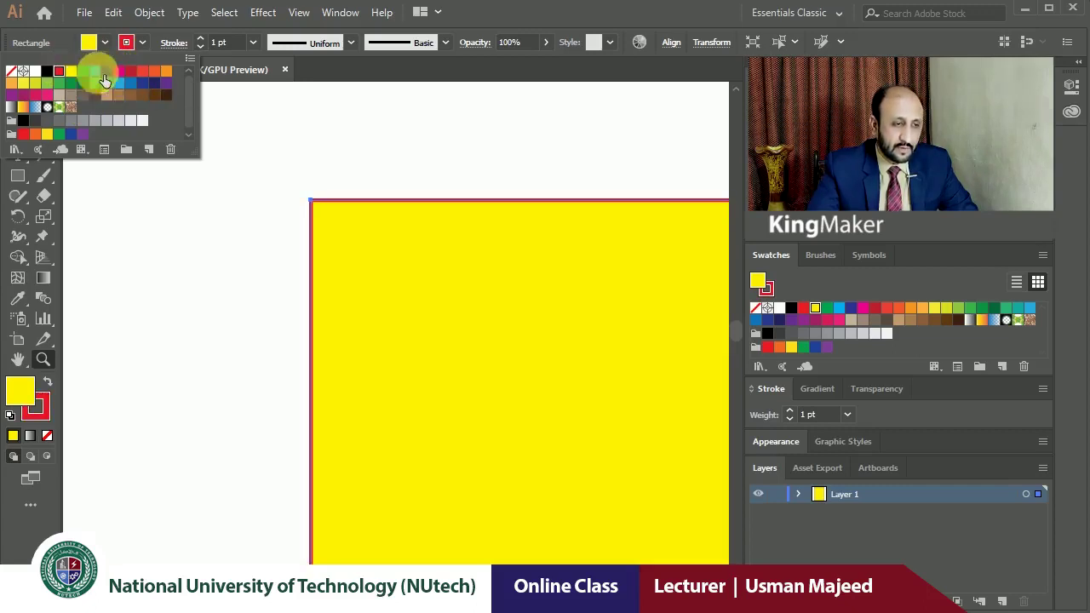
click(198, 36)
- Raise the red outline's stroke weight from 1 pt to 10 pt
key(Up)
key(Up)
key(Up)
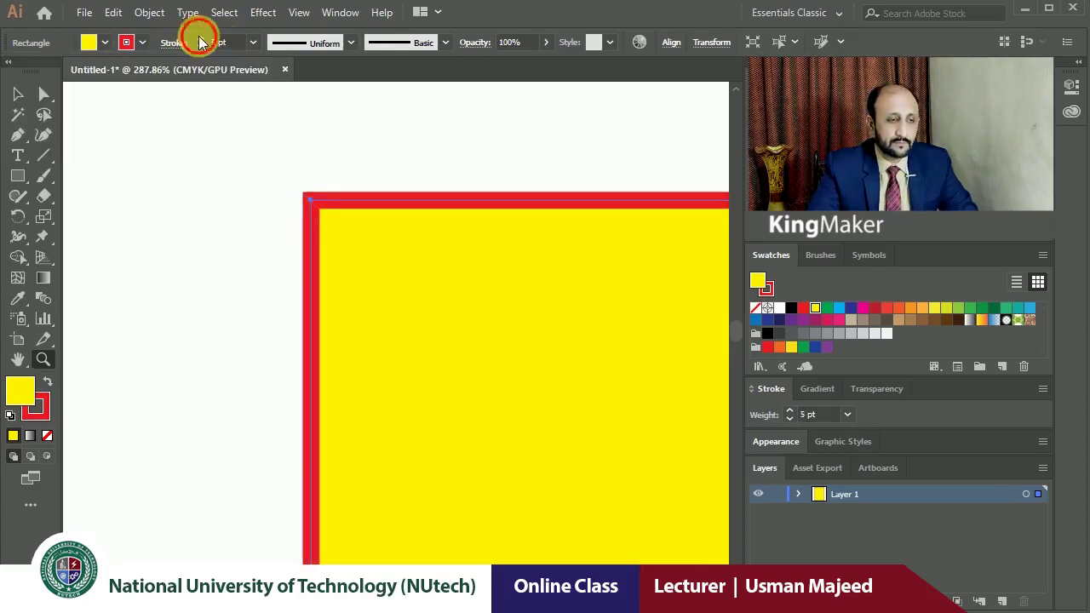
key(Up)
key(Up)
key(Up)
key(Up)
click(199, 38)
click(199, 38)
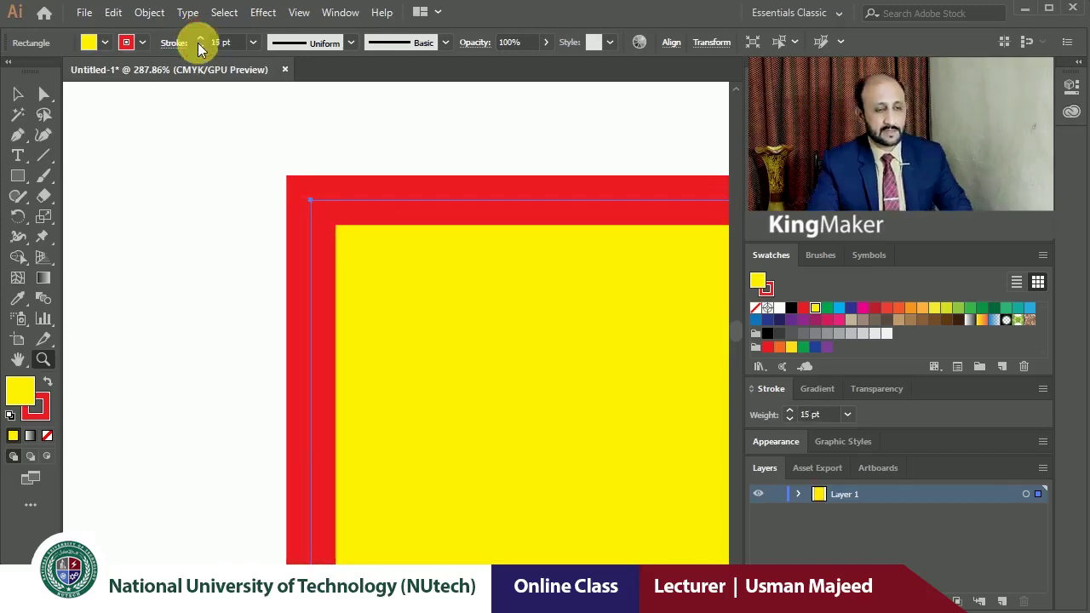
click(200, 39)
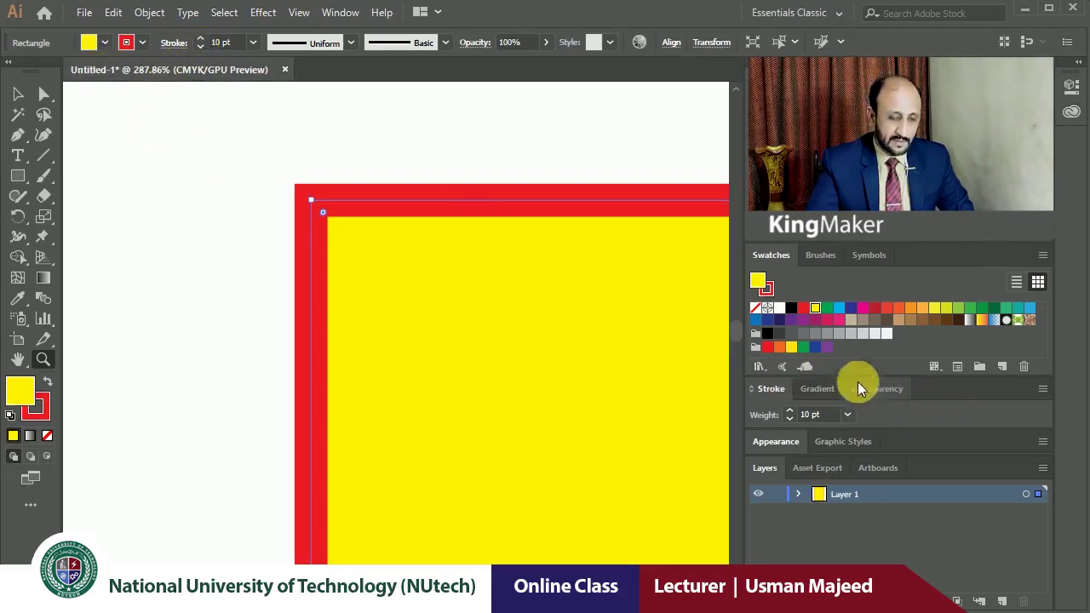
click(421, 170)
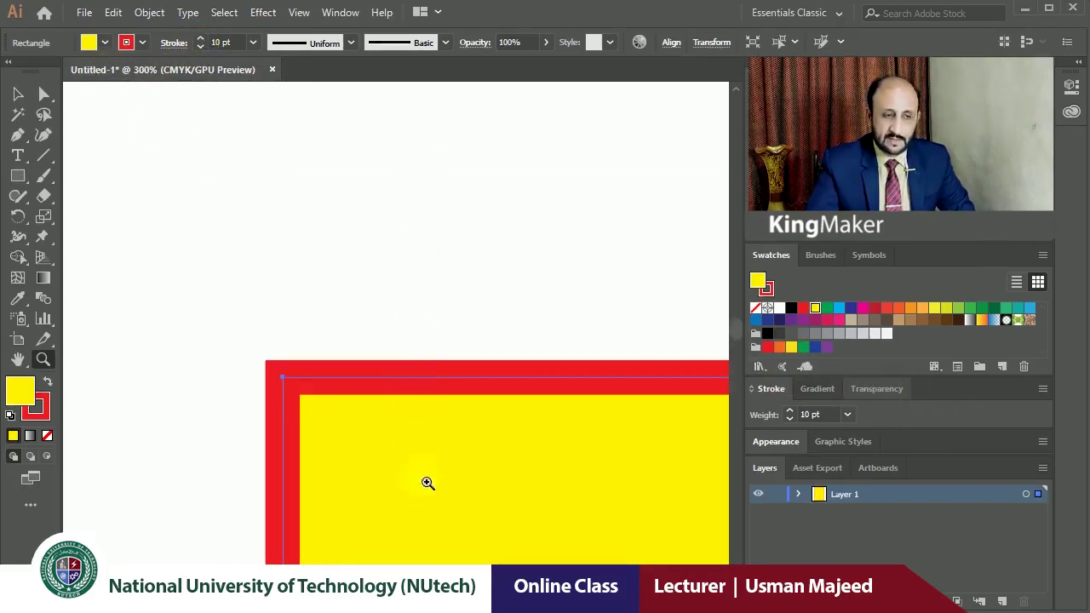
- Change the rectangle's fill from yellow to CMYK Cyan, keeping the 10 pt red stroke
drag(411, 482, 341, 321)
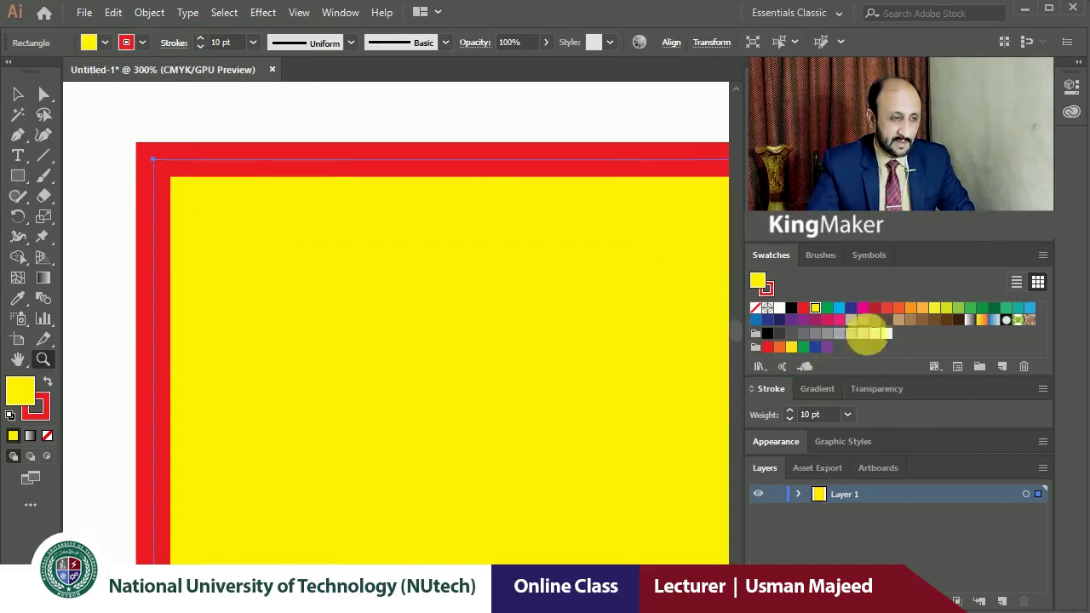
click(102, 41)
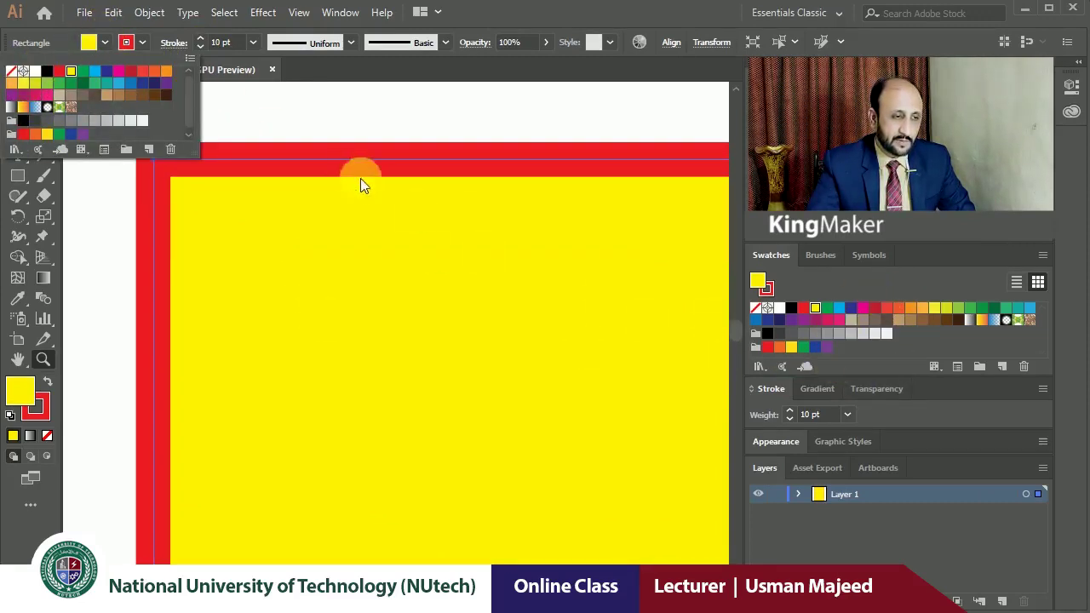
click(104, 41)
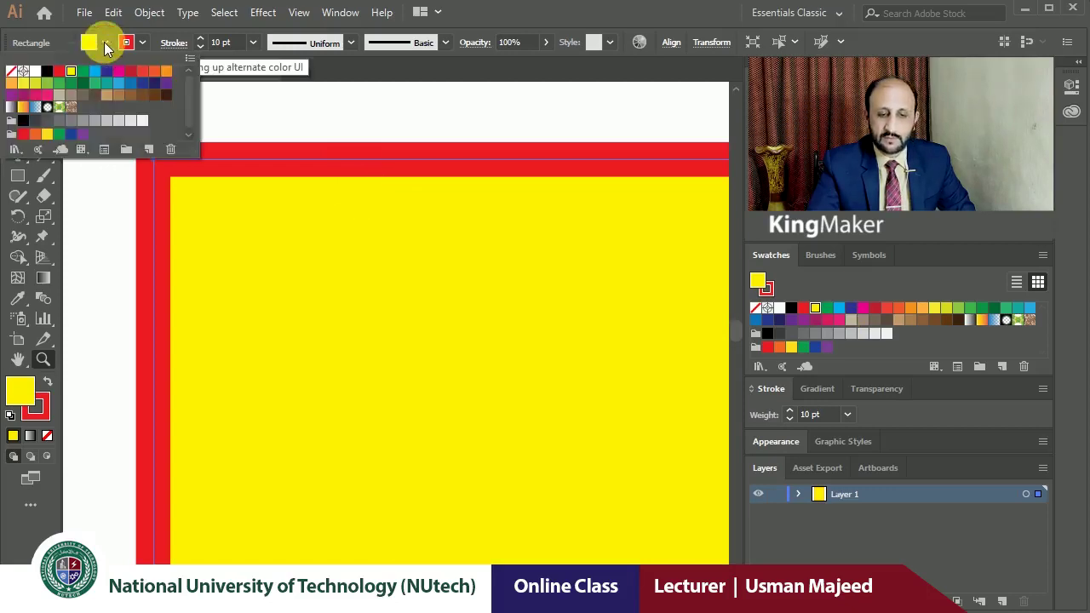
click(104, 42)
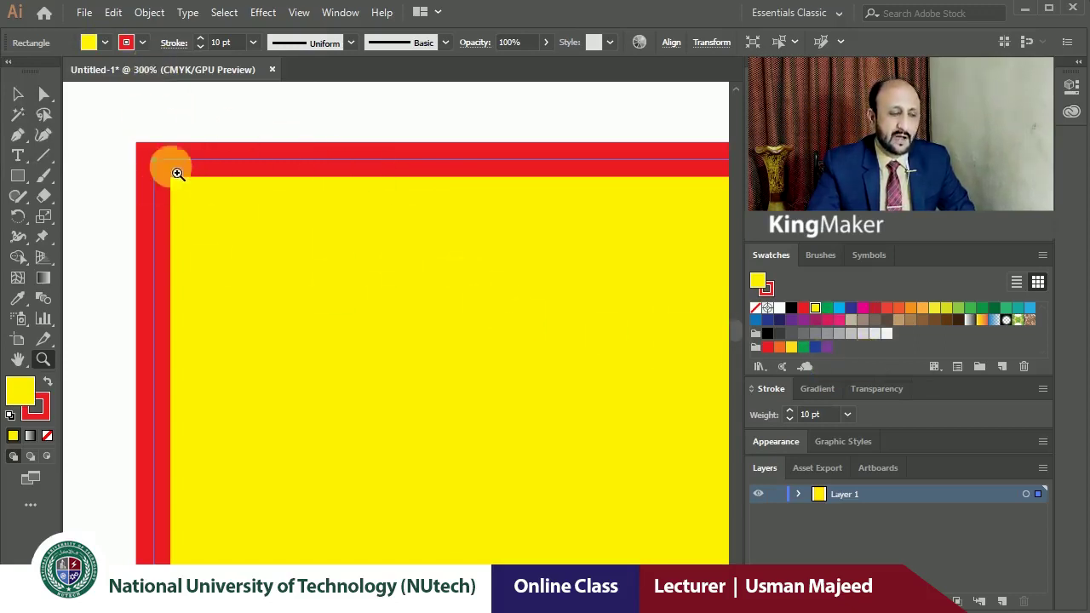
click(105, 43)
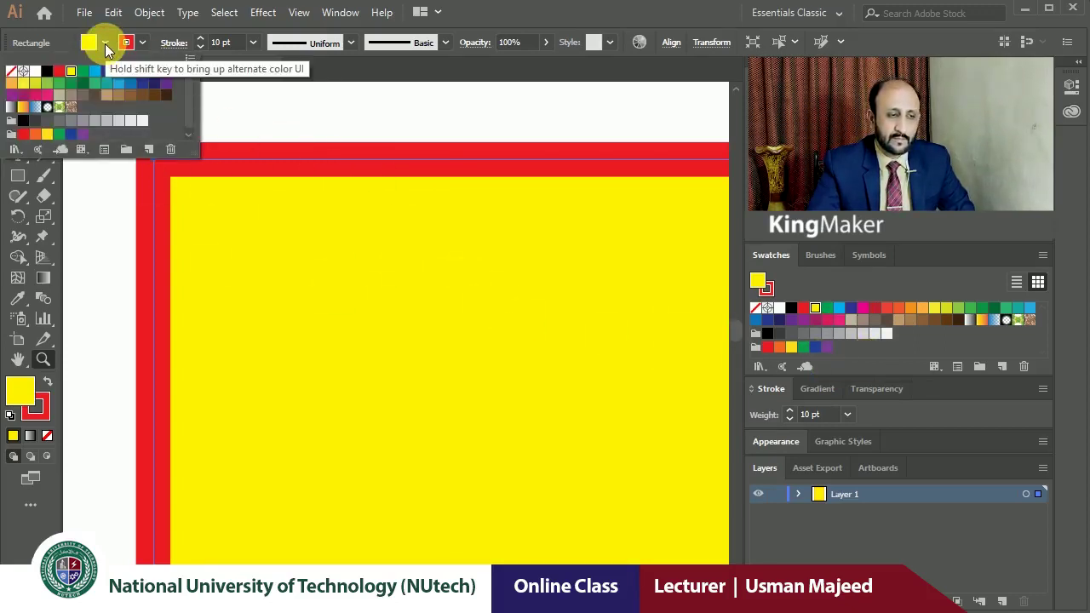
click(84, 72)
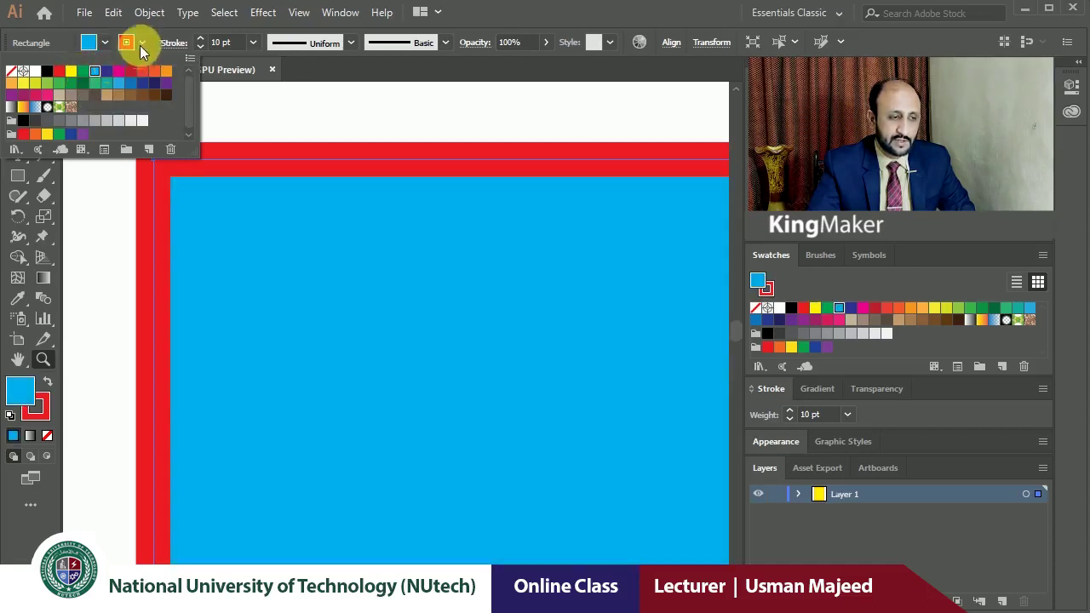
click(141, 44)
click(72, 71)
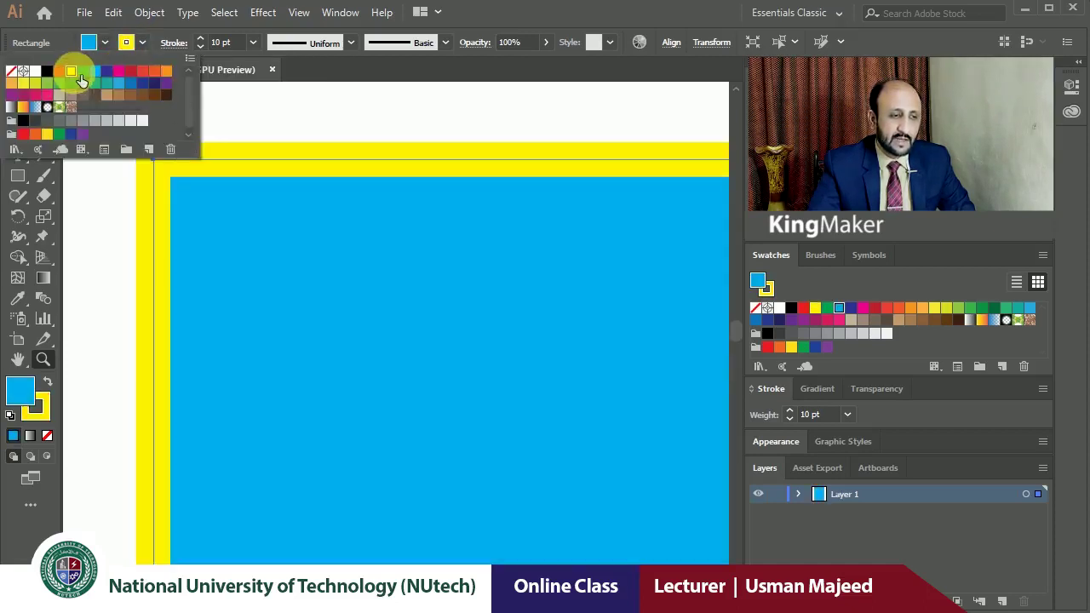
click(59, 72)
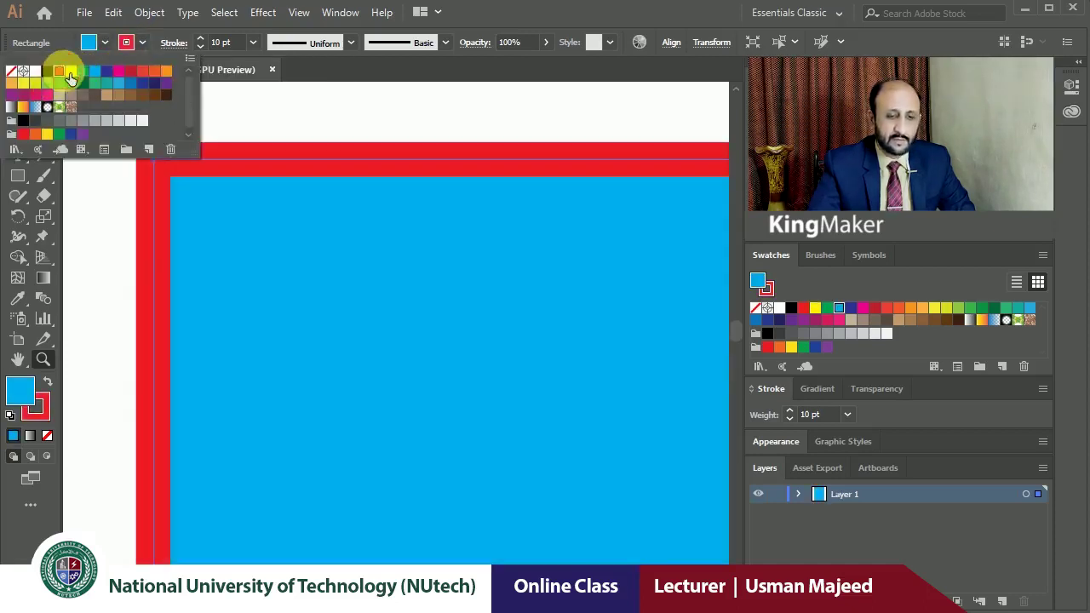
- Cycle the fill through dark blue, crimson, orange and yellow swatches, ending on green
click(101, 43)
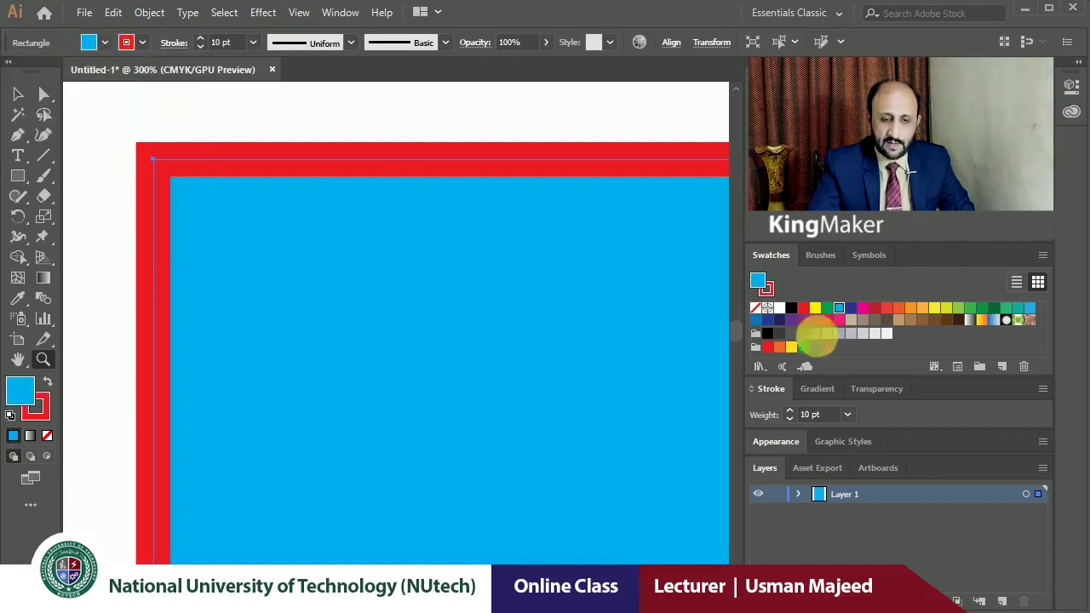
click(851, 308)
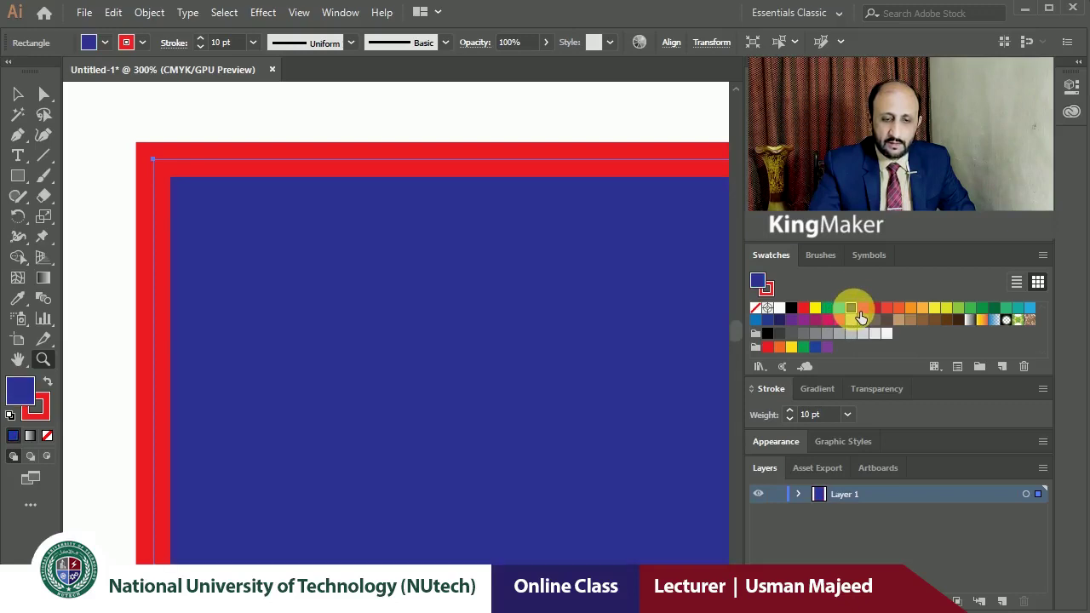
click(875, 308)
click(894, 310)
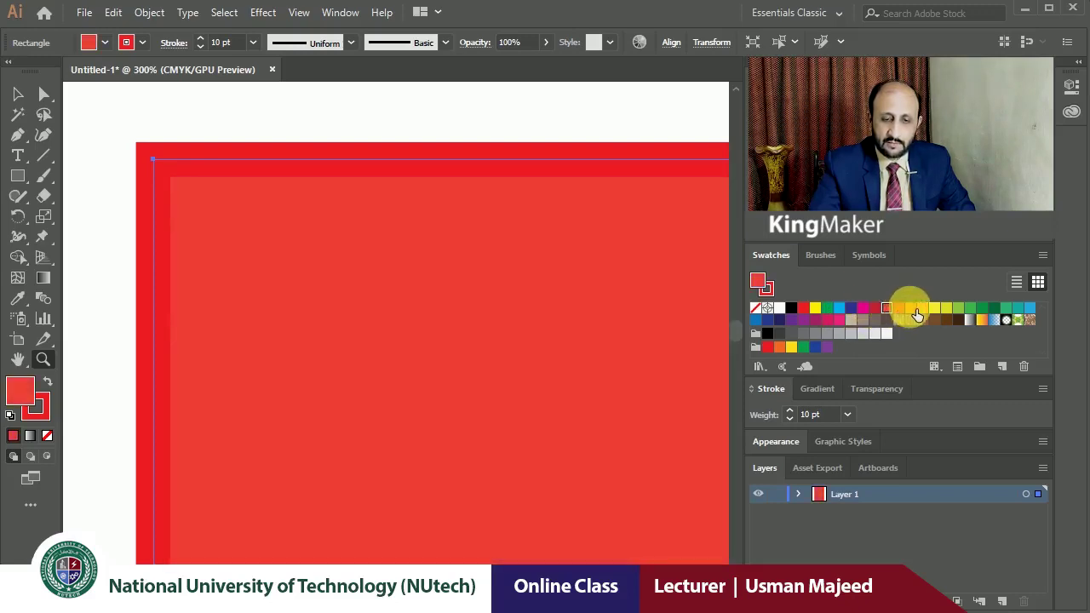
click(932, 308)
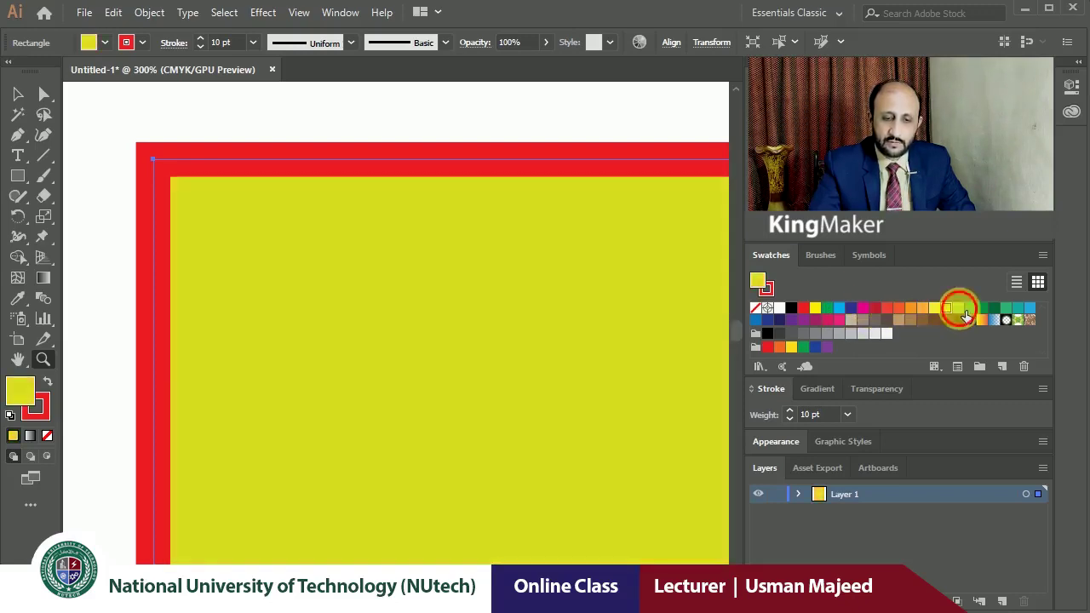
click(959, 310)
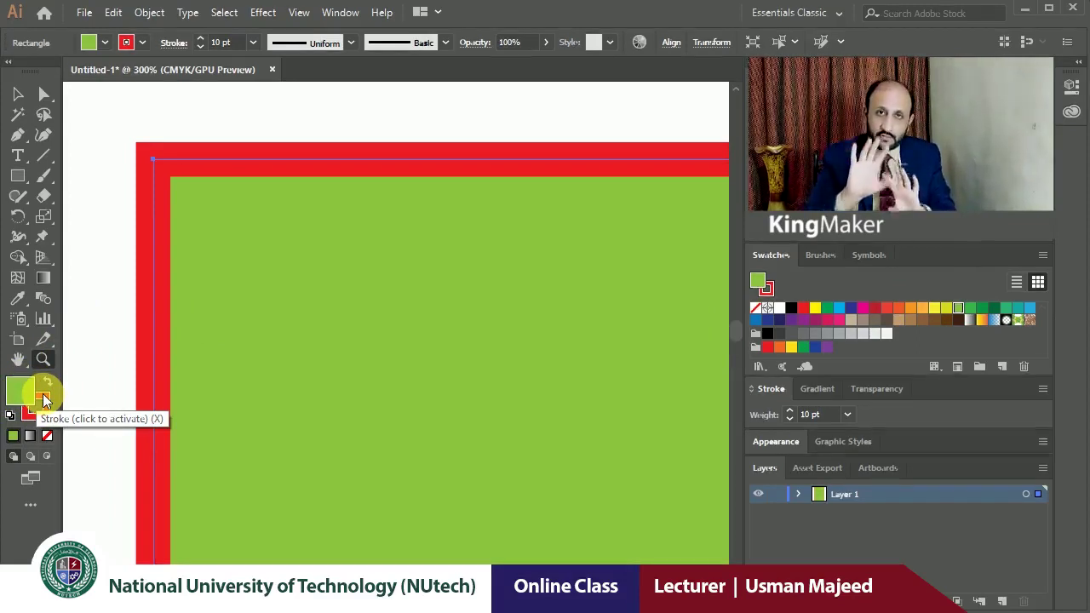
click(44, 399)
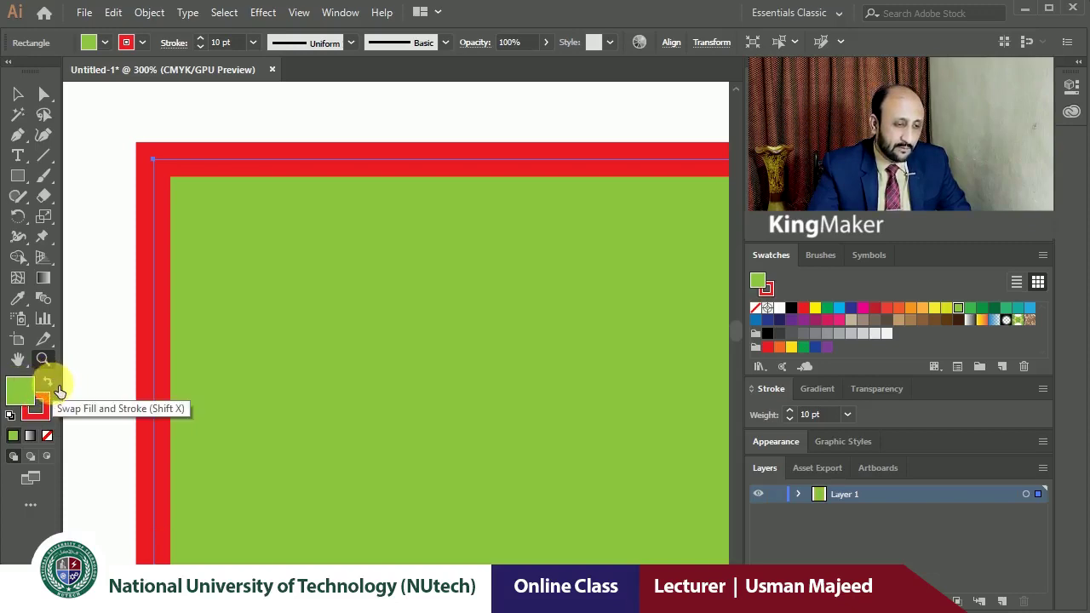
click(54, 386)
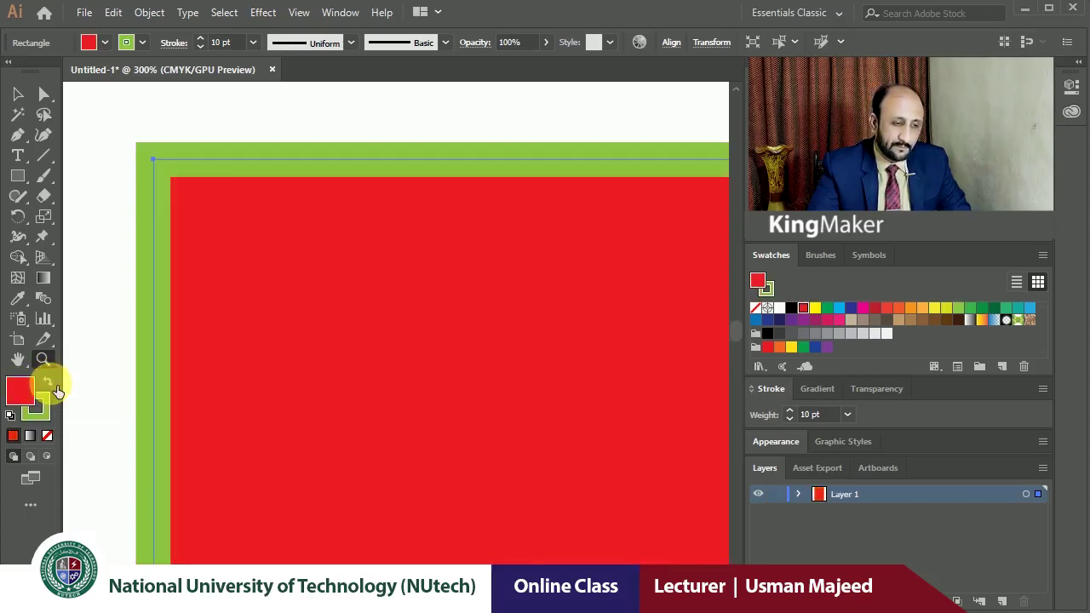
click(55, 386)
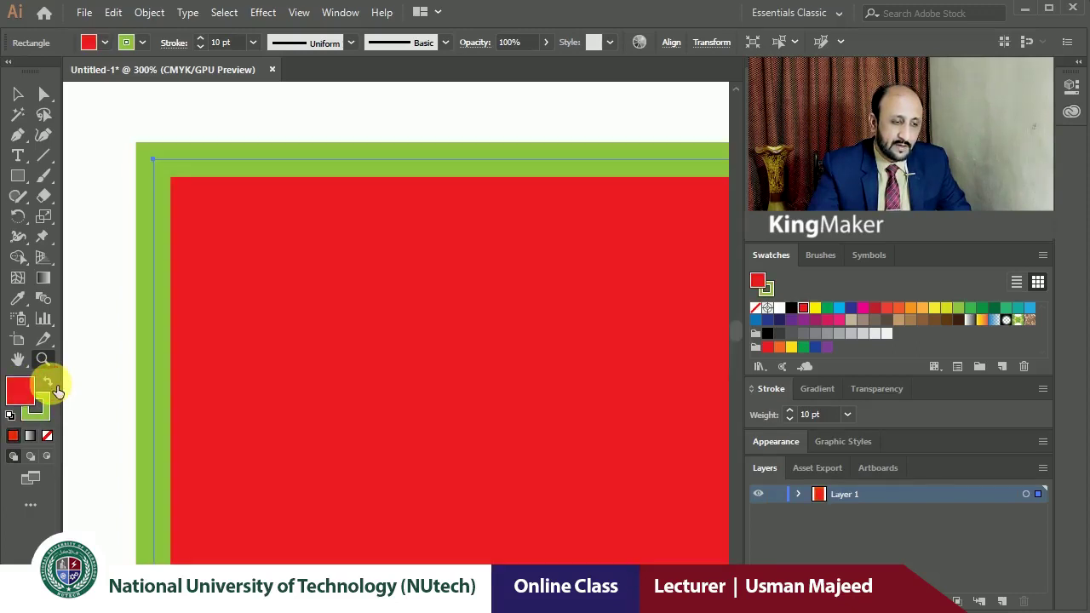
click(54, 386)
click(56, 388)
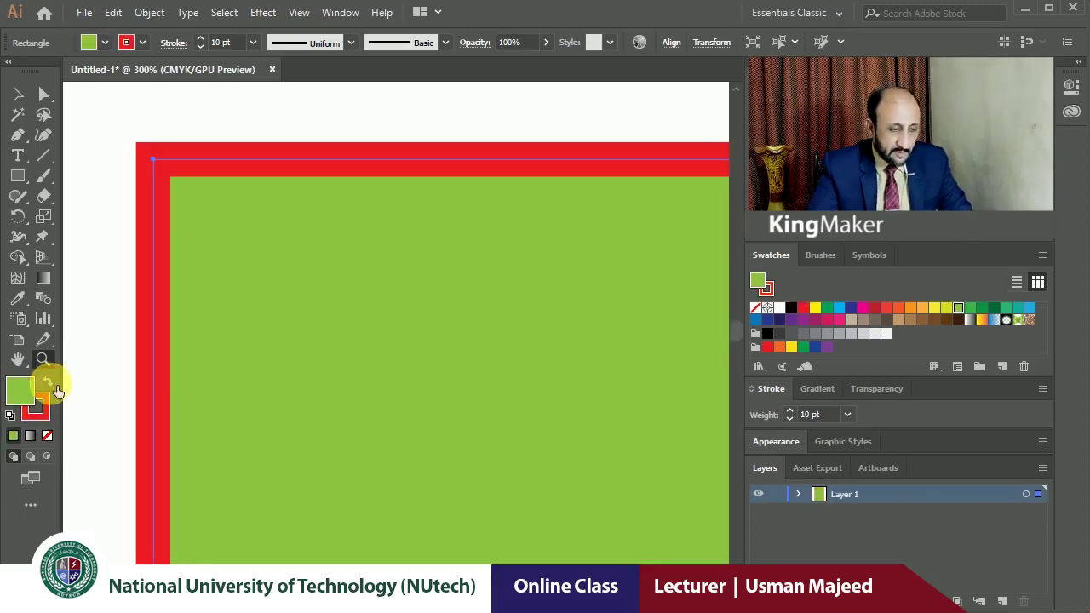
click(57, 389)
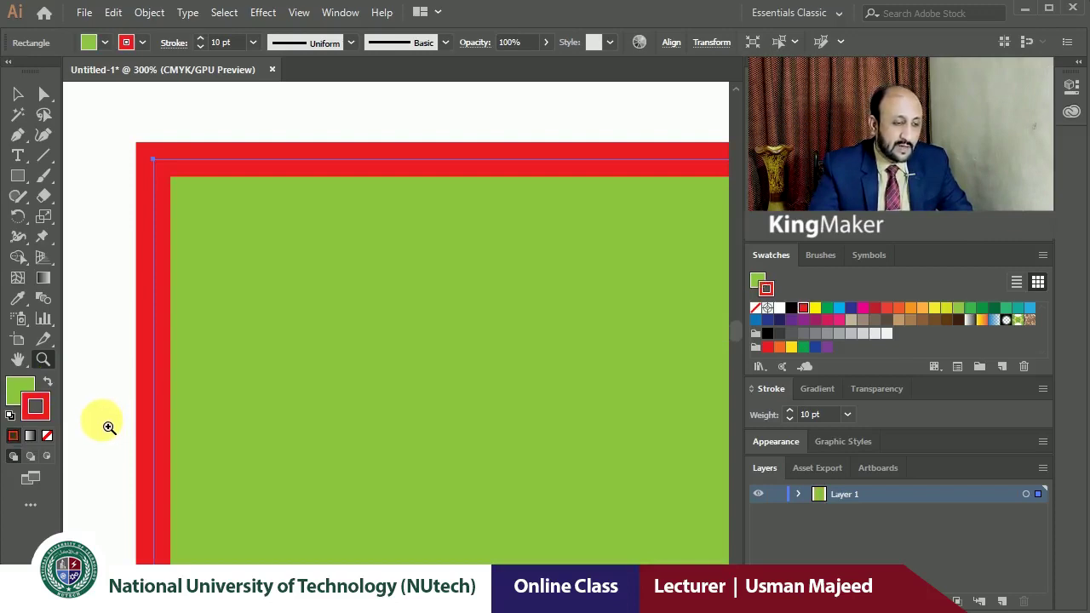
click(36, 406)
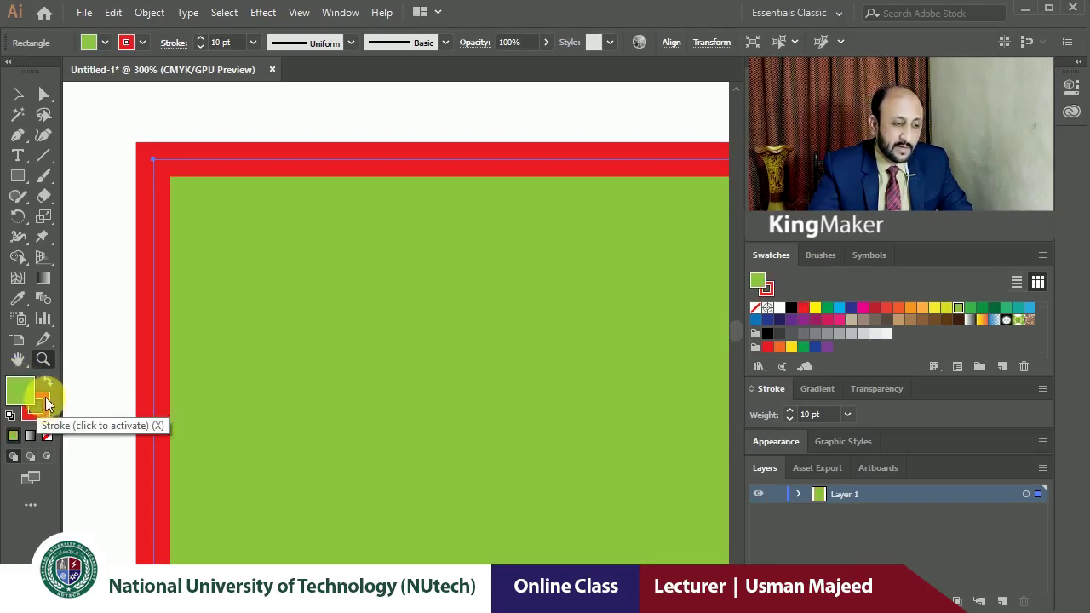
click(47, 405)
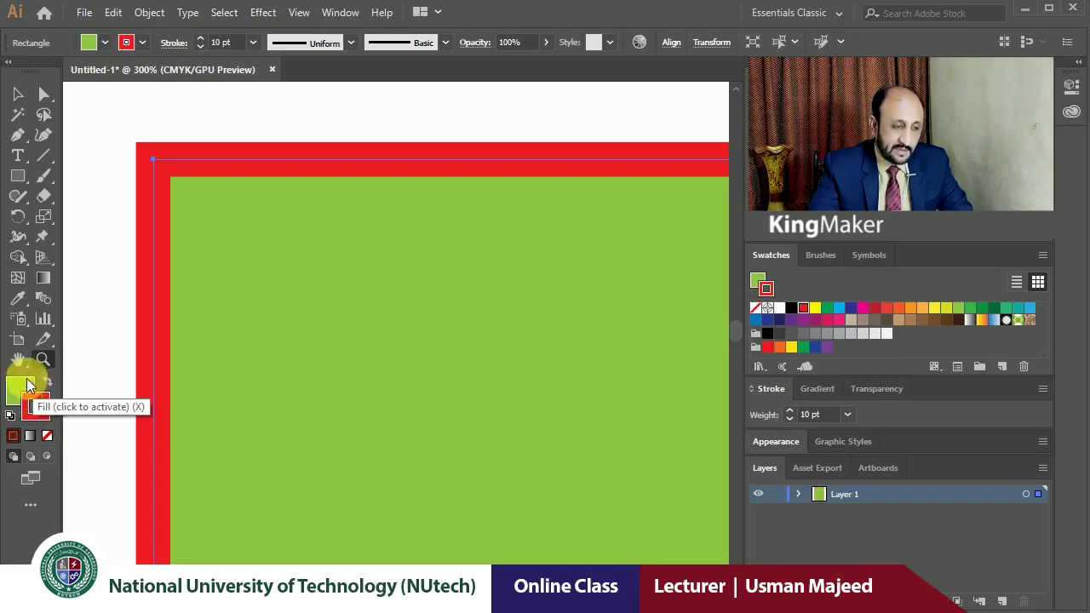
click(19, 383)
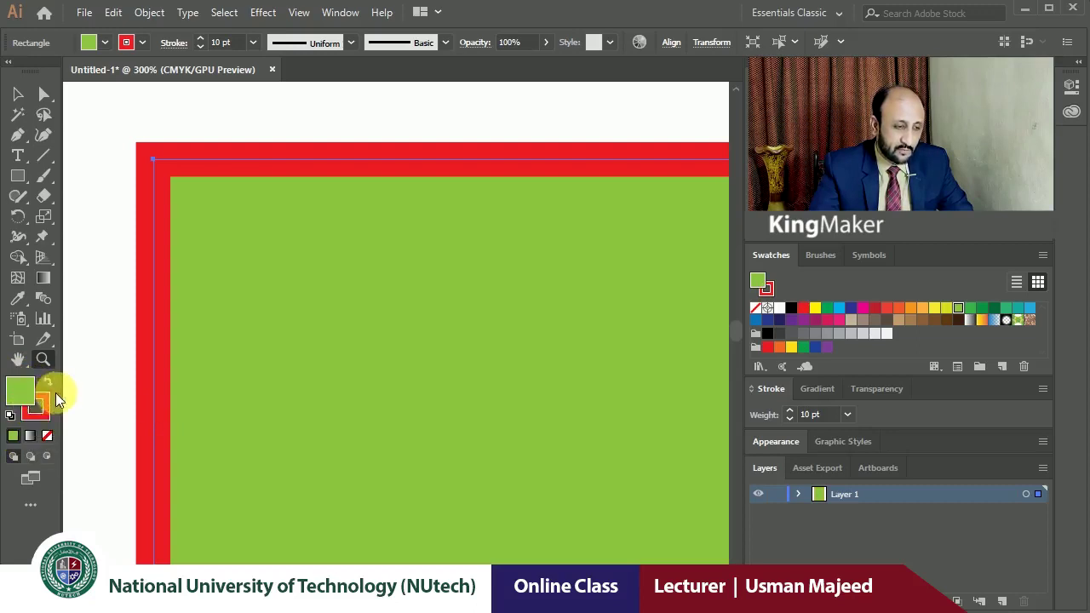
click(39, 398)
click(25, 388)
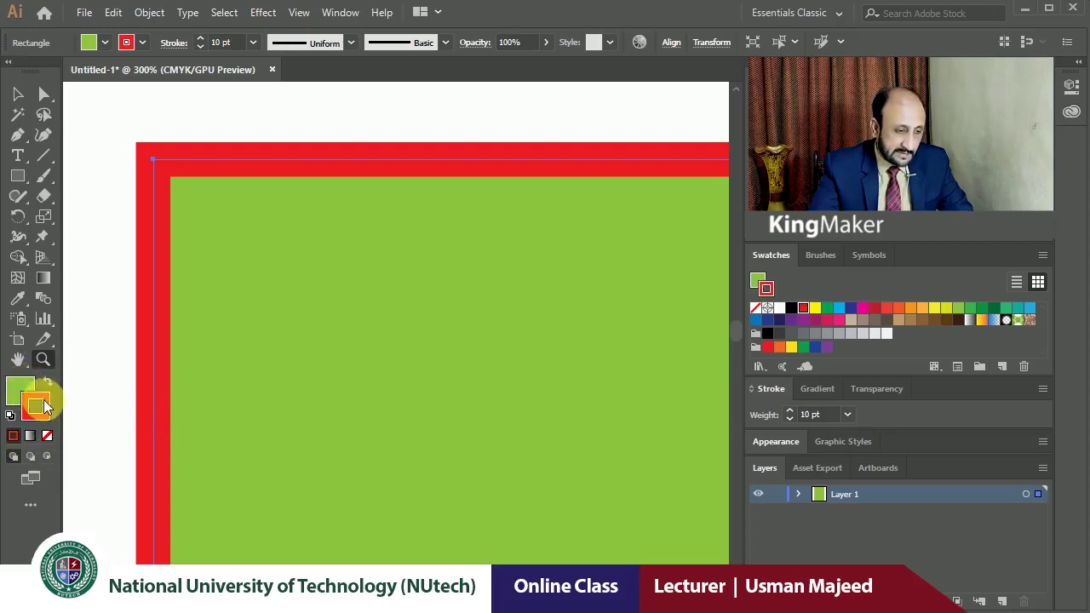
click(30, 392)
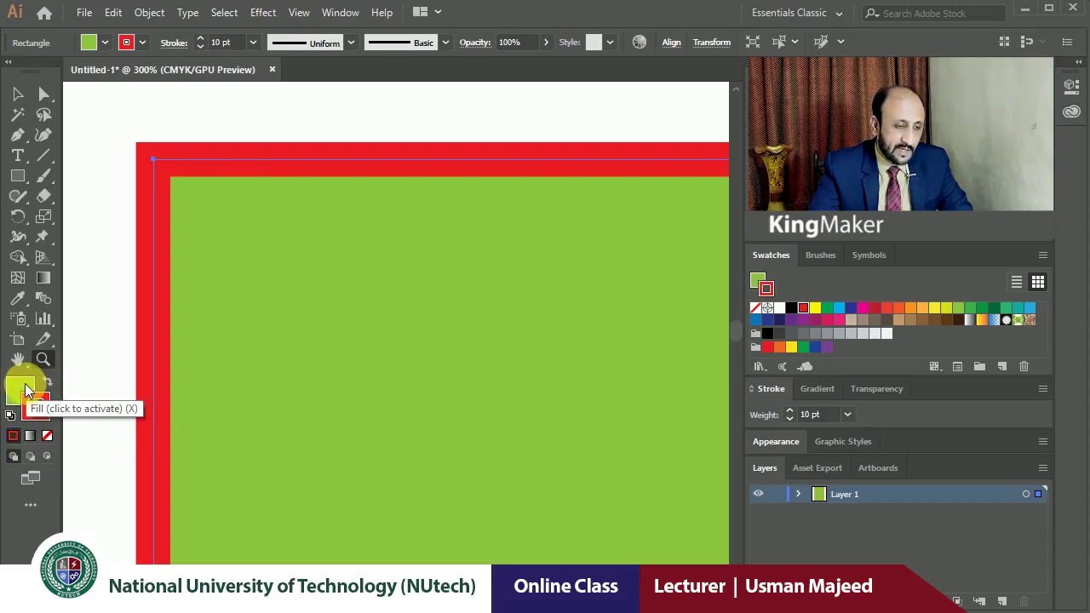
click(22, 392)
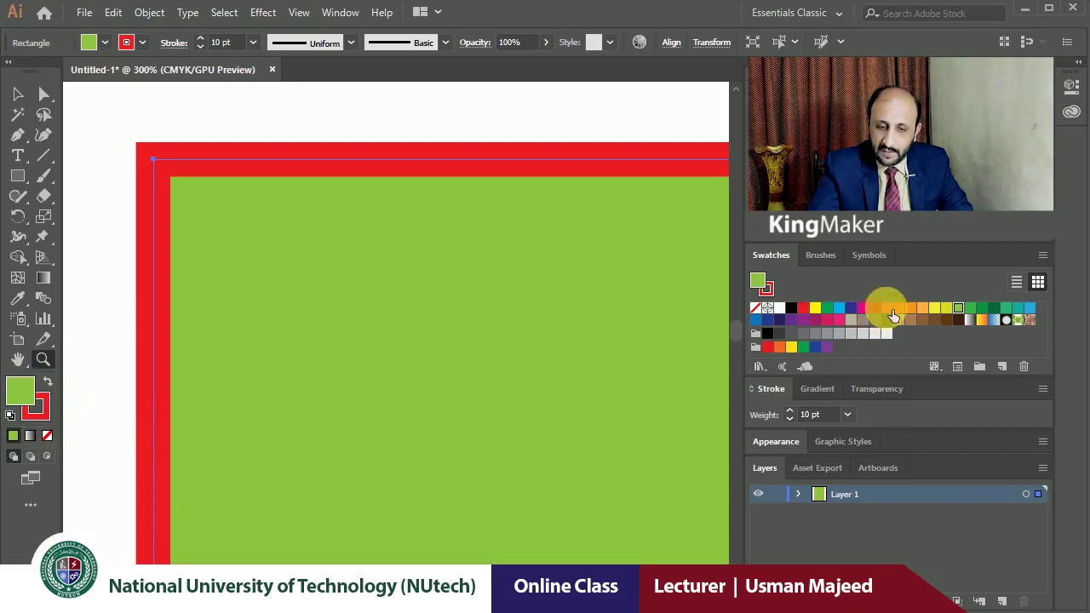
- Try red, yellow, green and navy fills, leaving the rectangle yellow
click(889, 308)
click(934, 308)
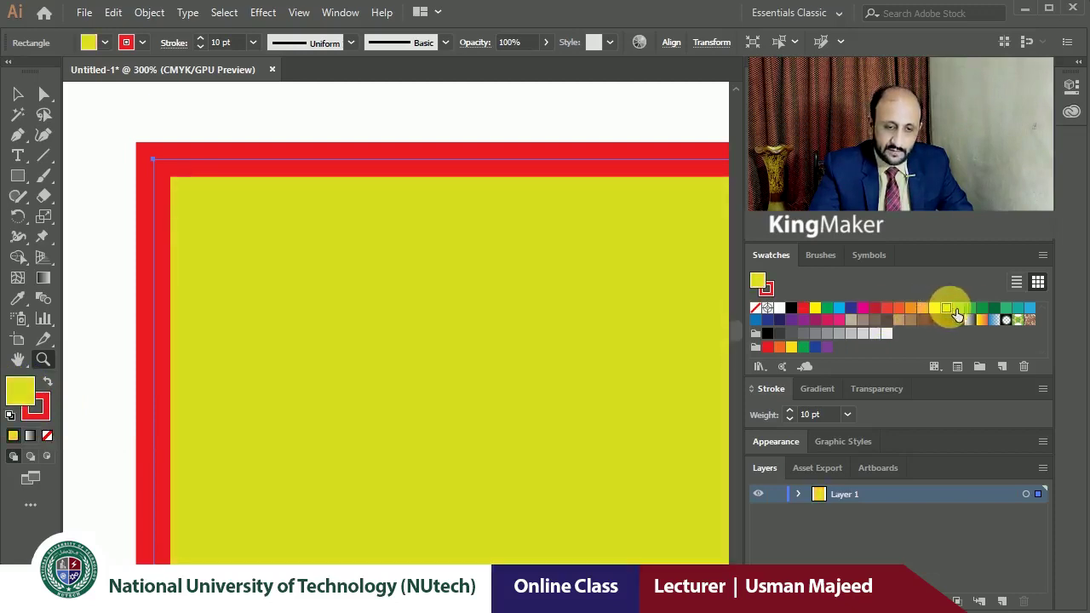
click(970, 308)
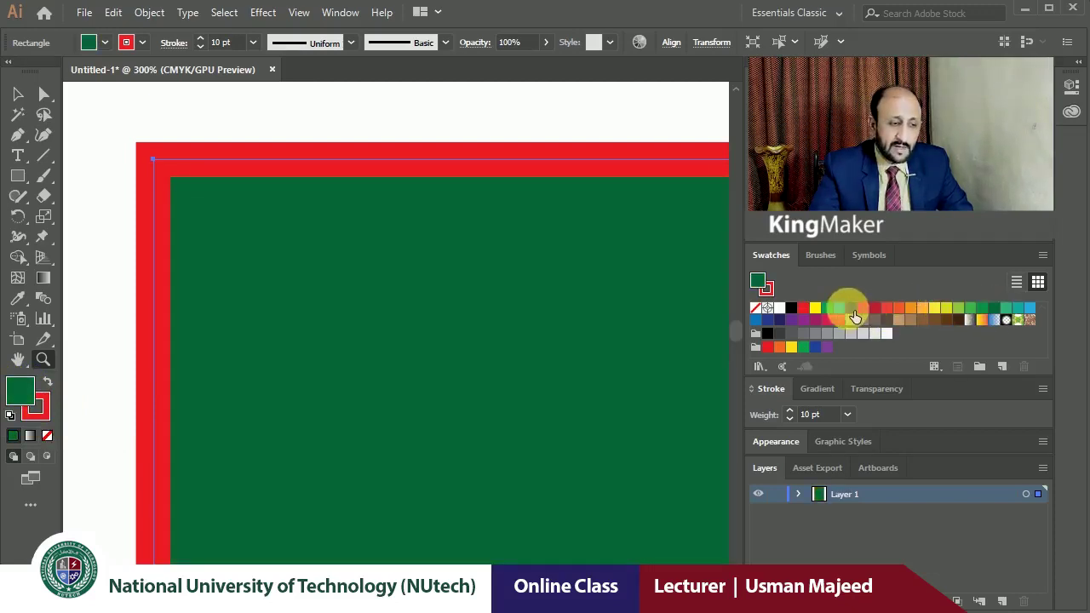
click(779, 320)
click(815, 308)
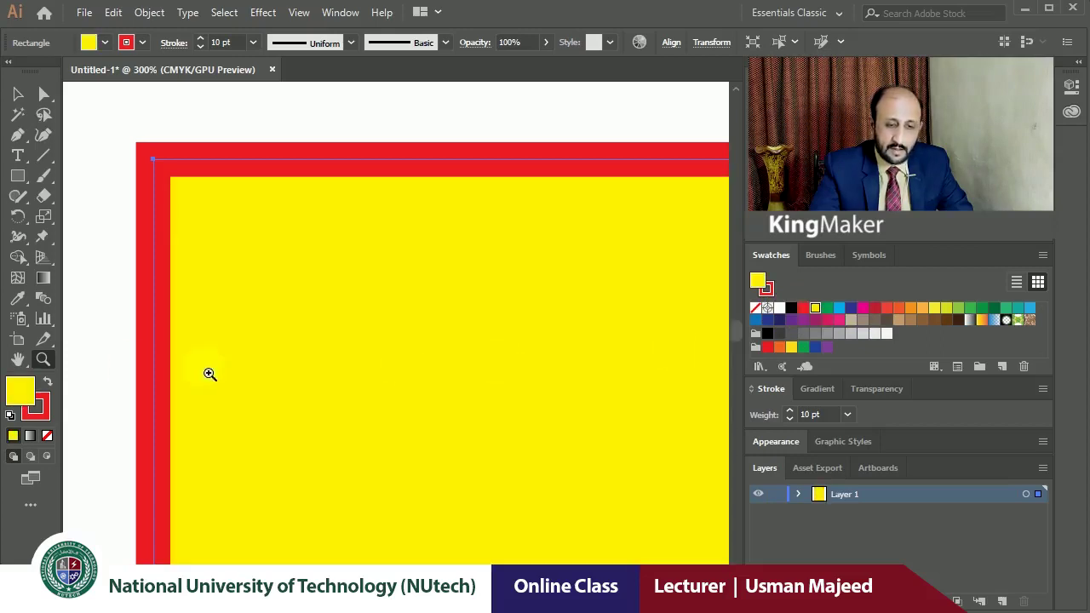
- Cycle the stroke through navy, magenta, green and yellow, ending on red
click(42, 407)
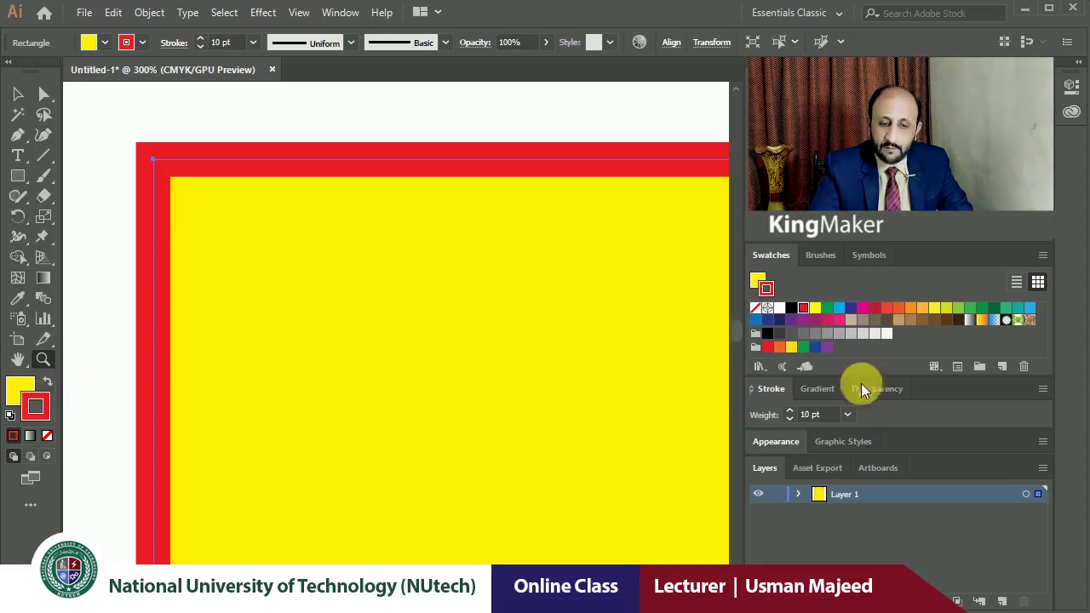
click(781, 318)
click(863, 309)
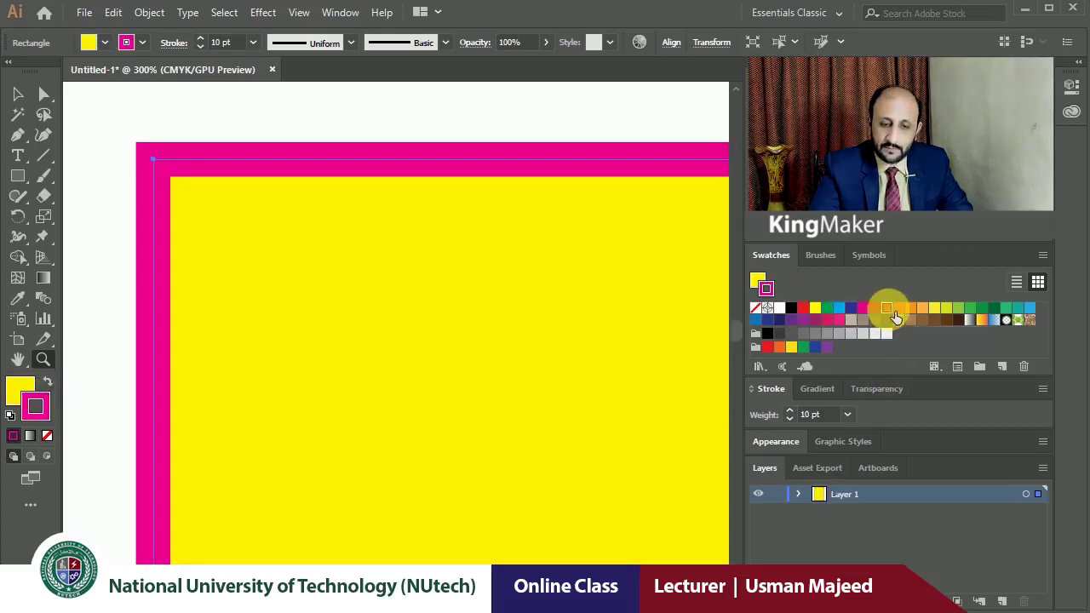
click(958, 309)
click(993, 314)
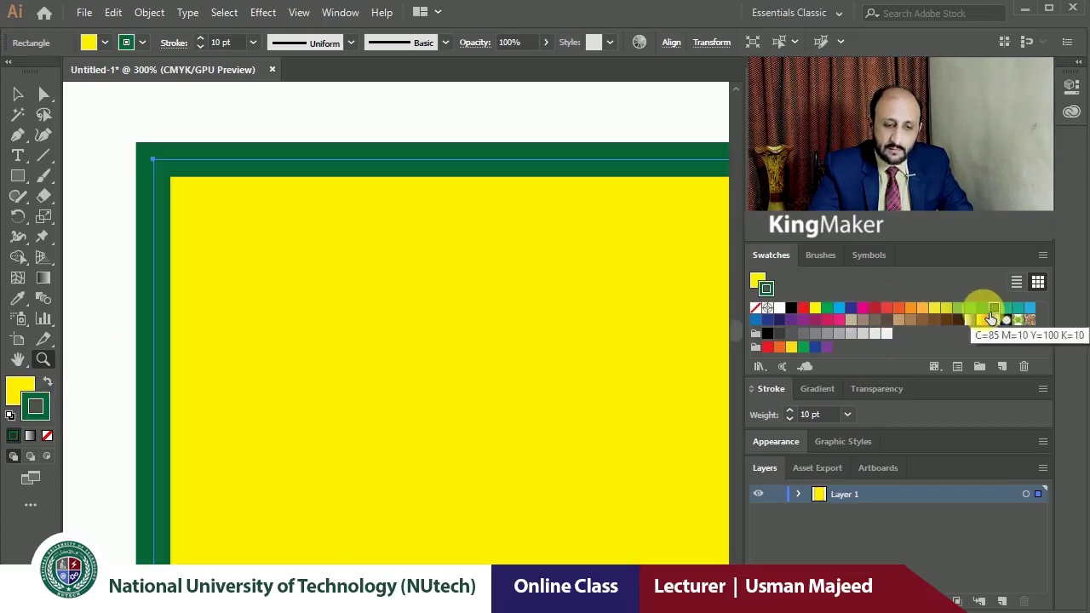
click(935, 308)
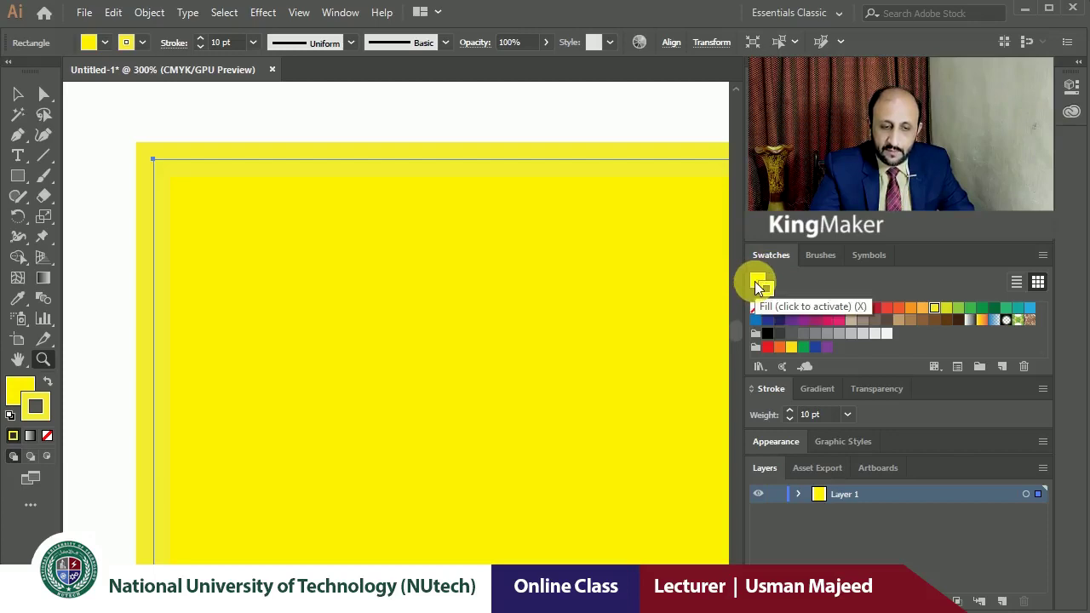
click(803, 308)
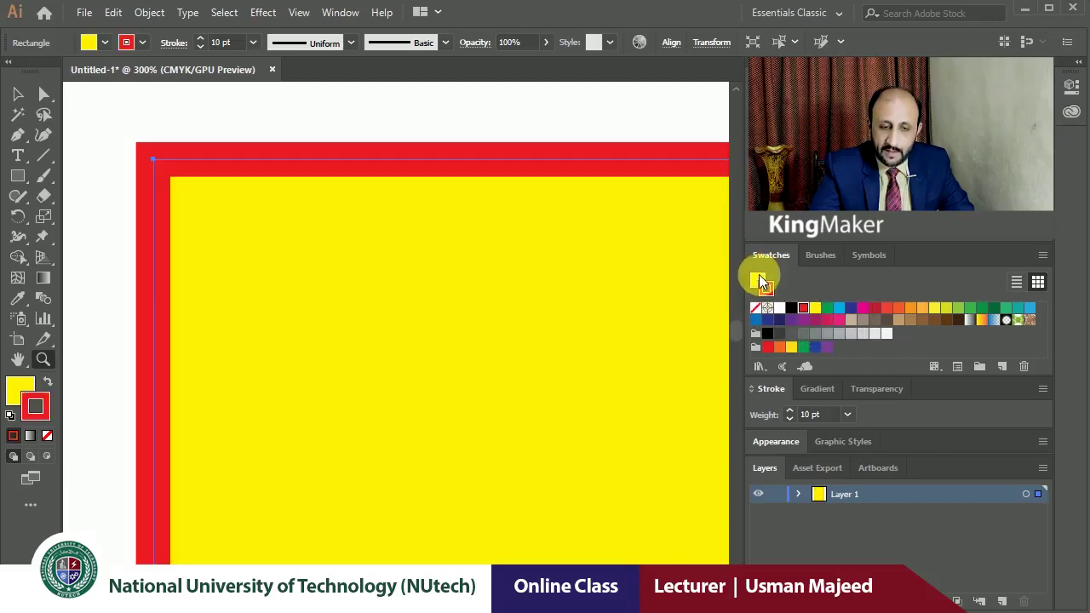
- Set the fill to CMYK Green and, after cyan and yellow trials, the stroke to black
click(758, 282)
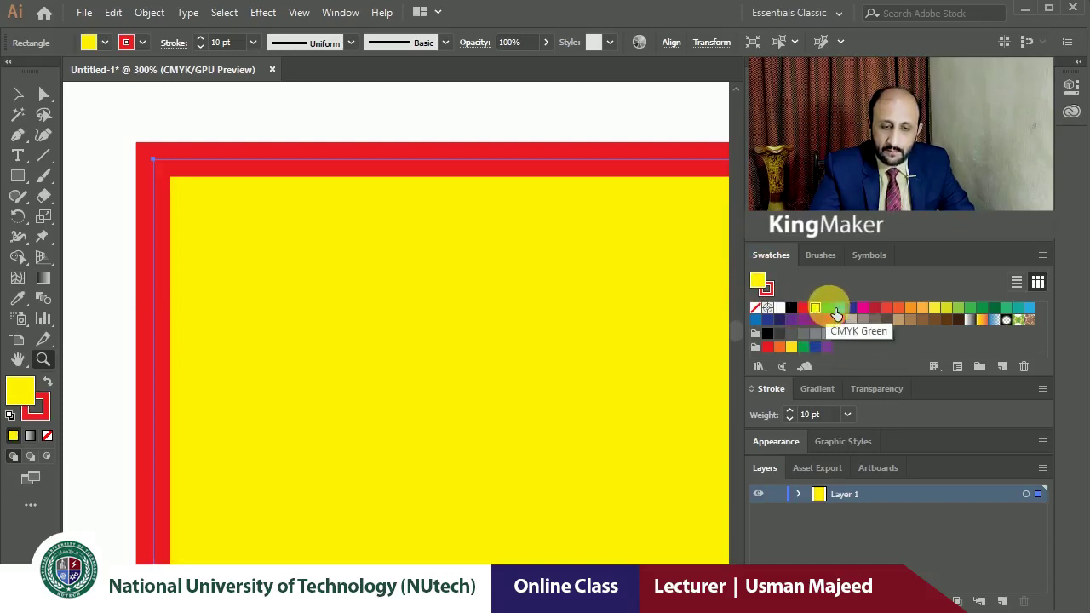
click(837, 315)
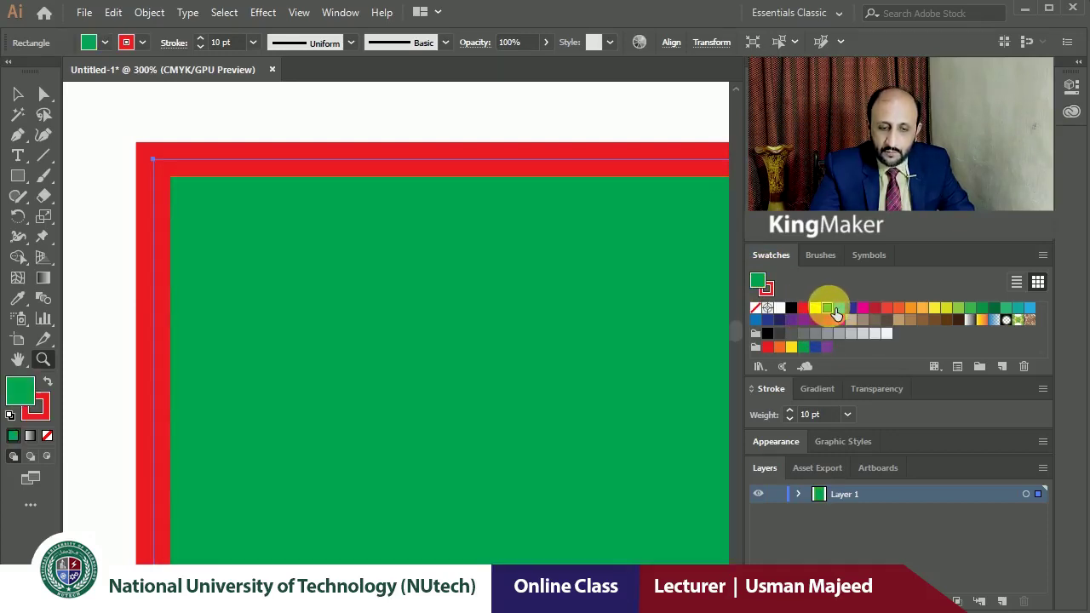
click(766, 289)
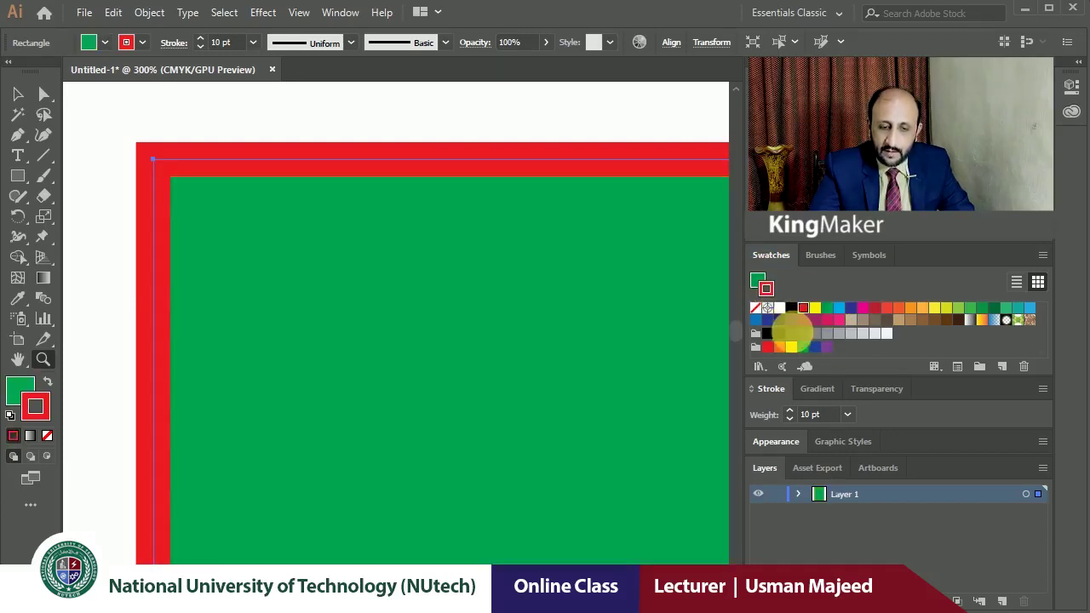
click(844, 314)
click(816, 309)
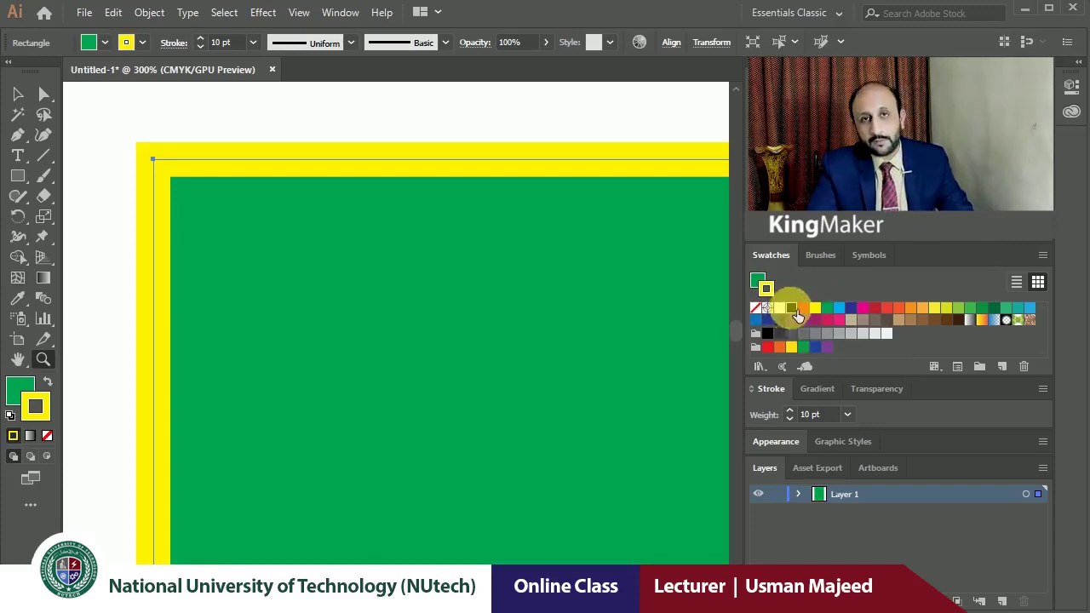
click(792, 308)
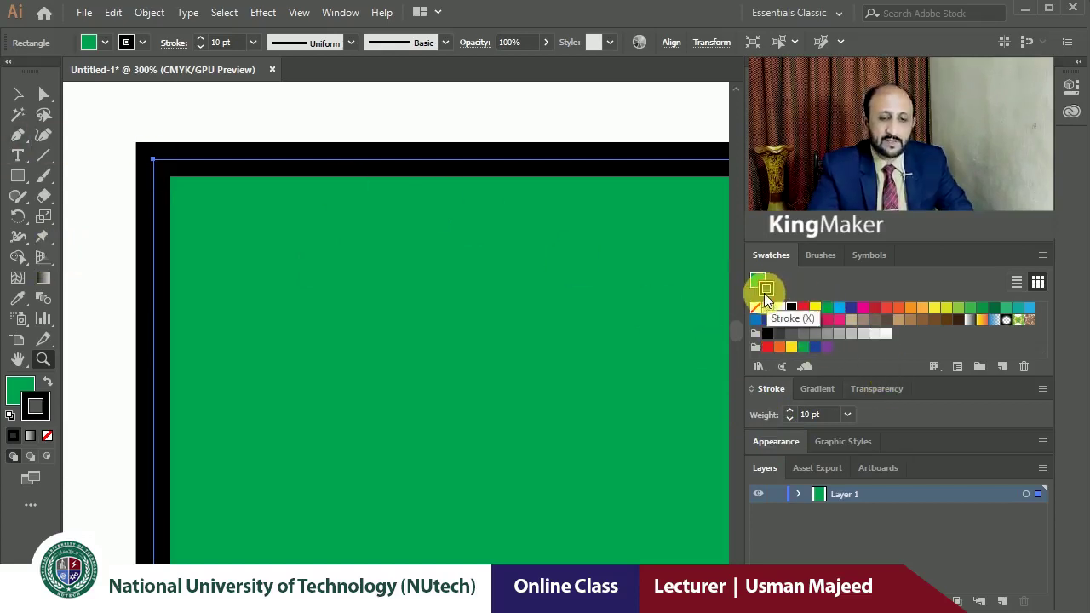
- Recolour the rectangle with a yellow fill and a dark blue stroke
key(x)
key(x)
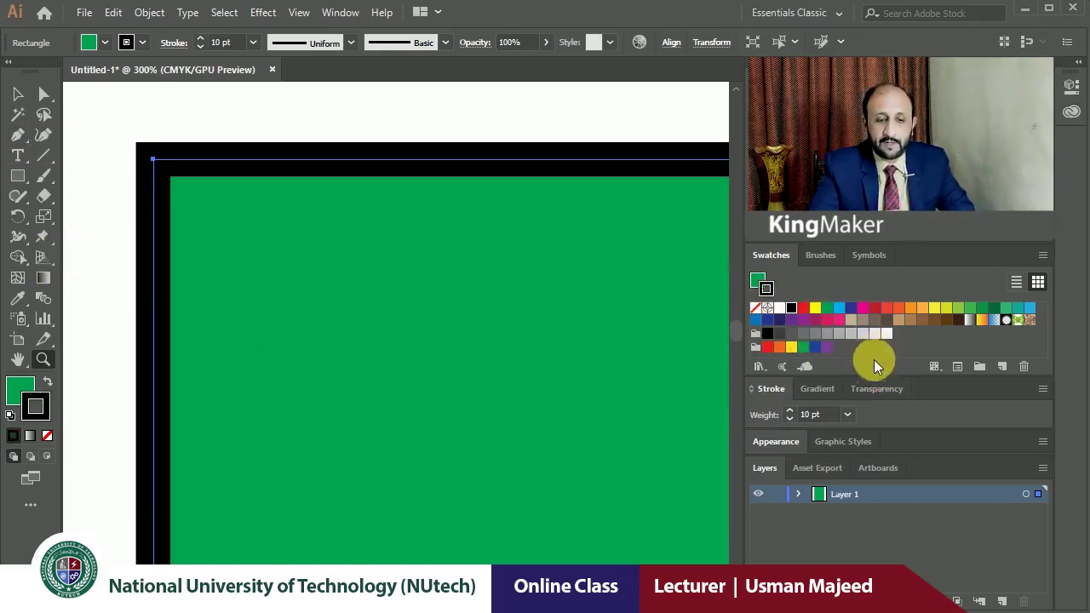
key(x)
key(x)
key(x)
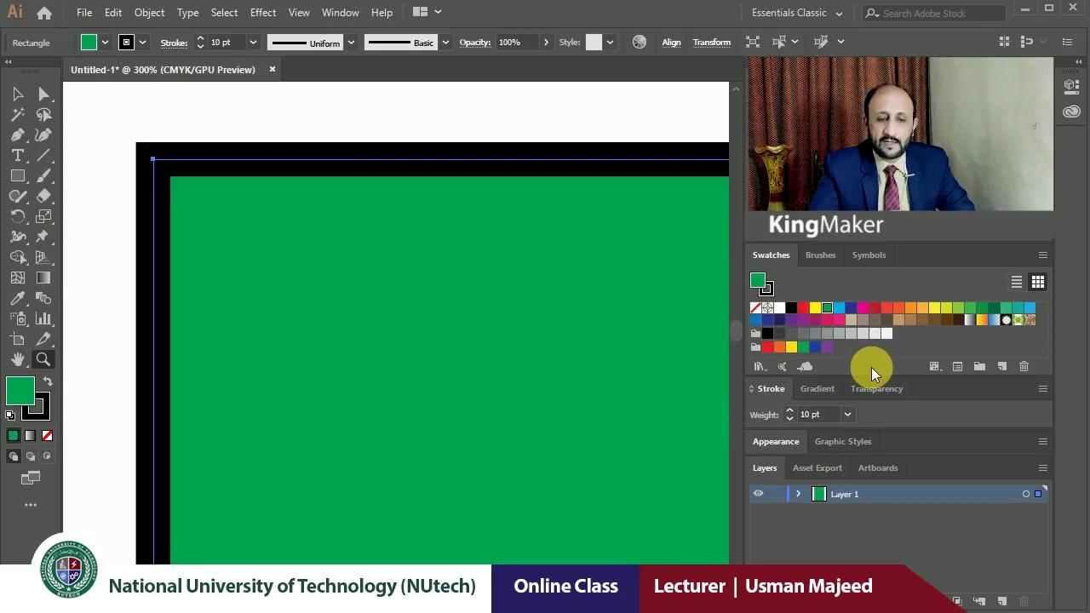
key(x)
key(x)
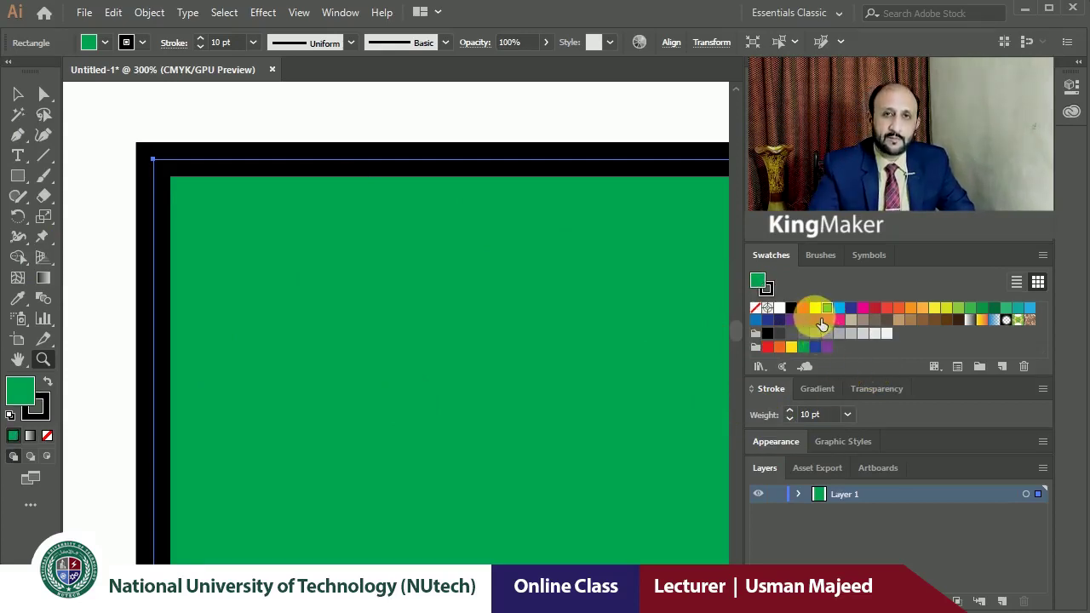
key(x)
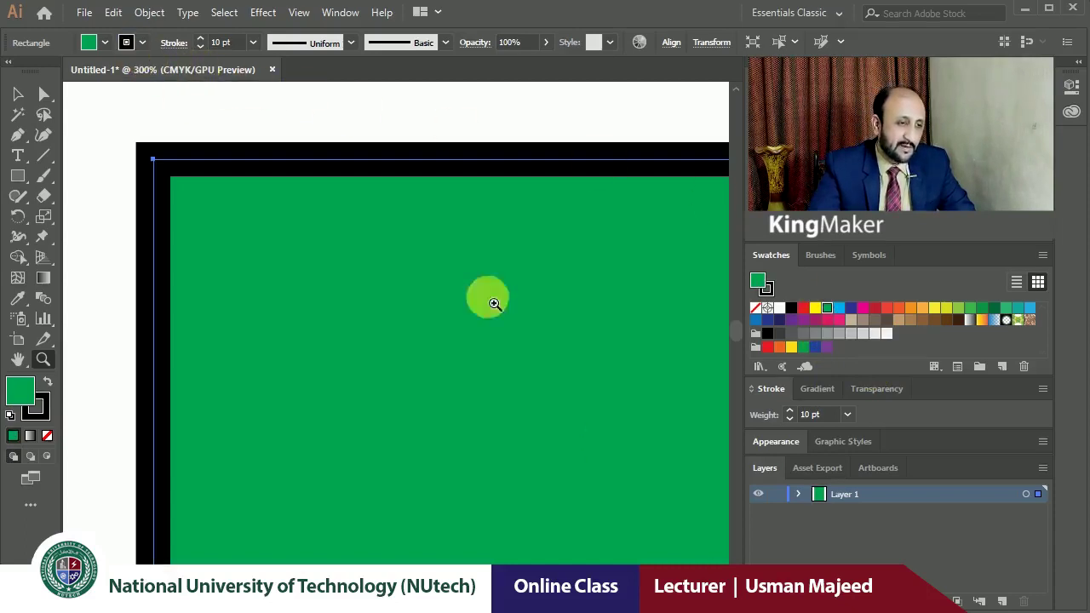
click(105, 42)
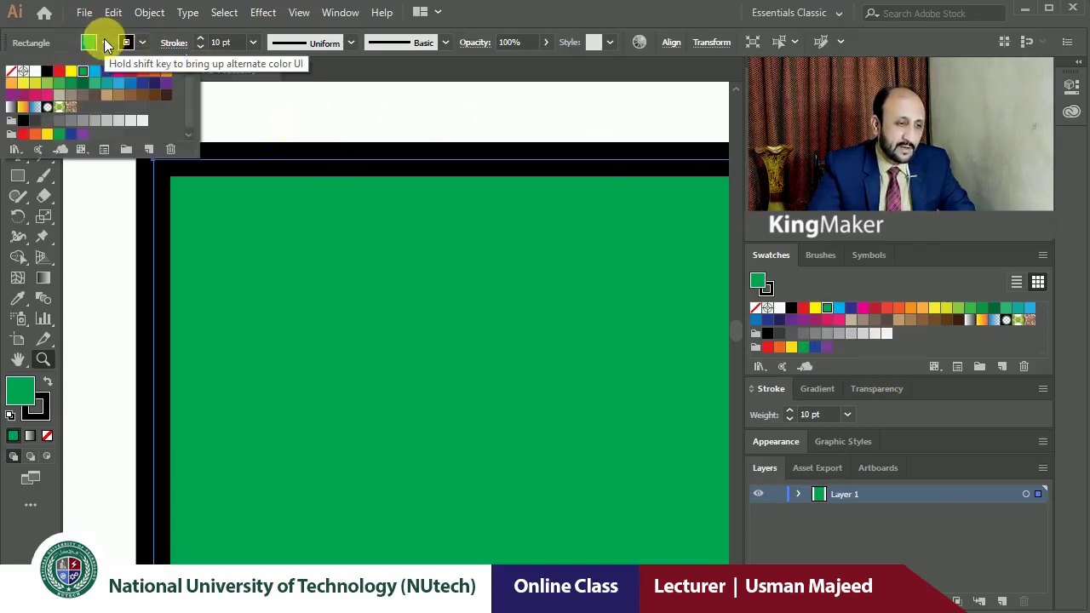
click(70, 70)
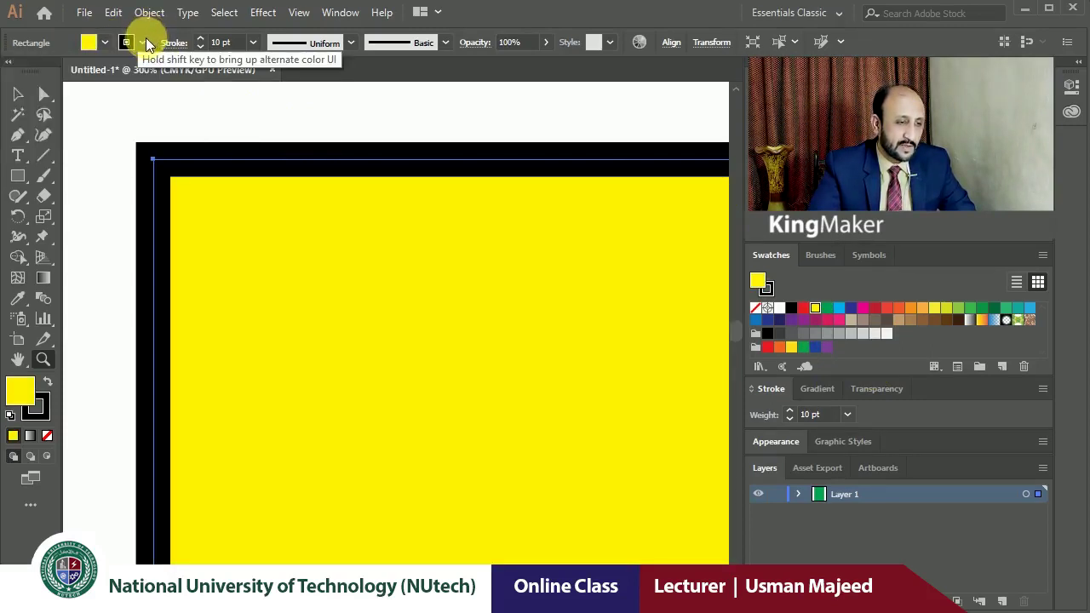
click(143, 42)
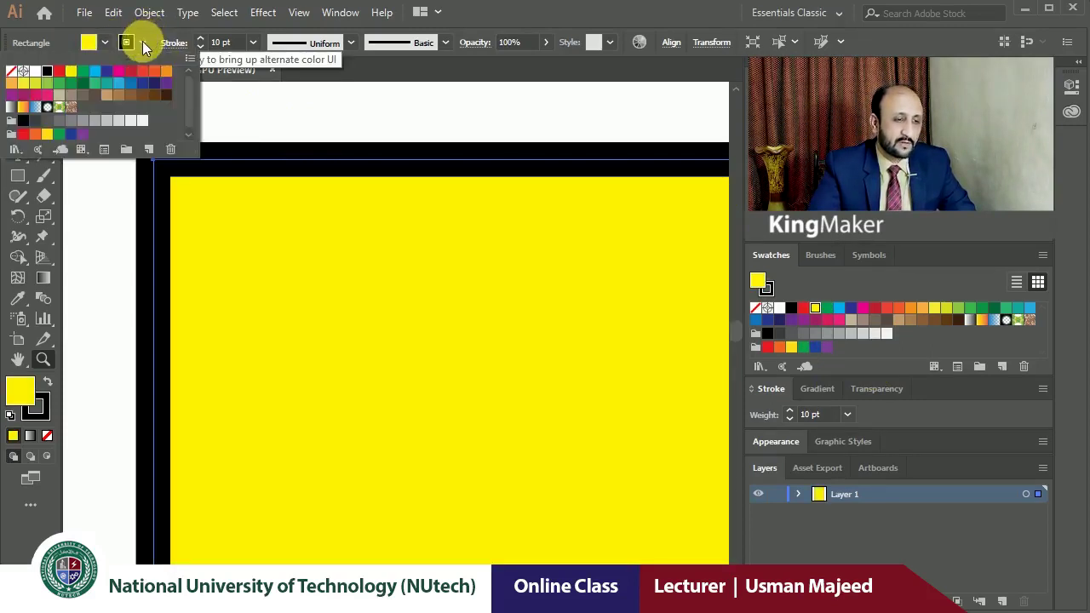
click(111, 73)
click(518, 25)
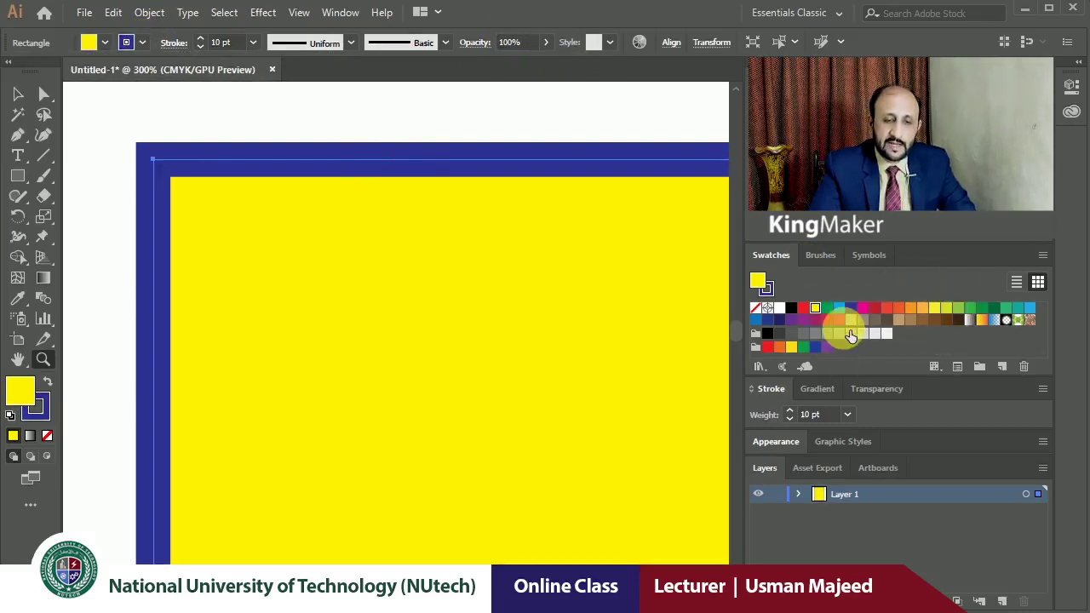
- Fit the whole artboard in view and delete the yellow rectangle
key(x)
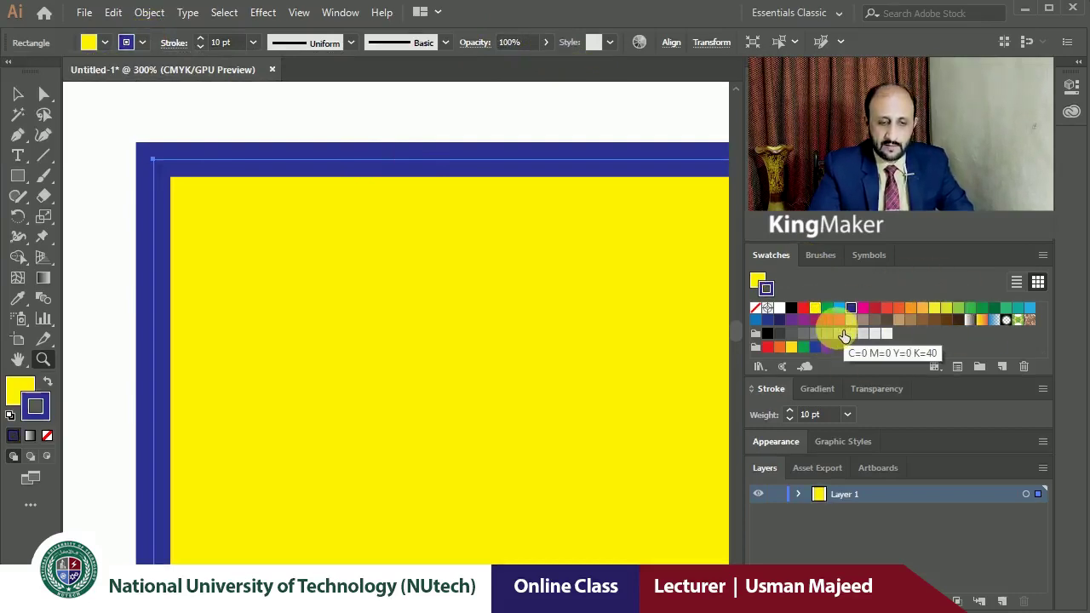
key(x)
key(x)
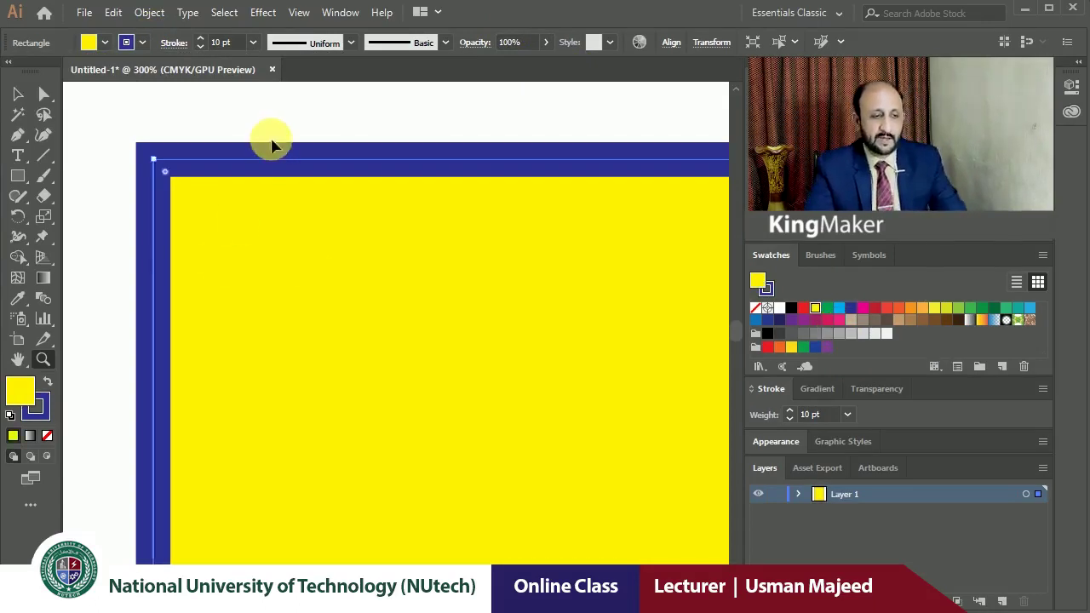
key(ctrl+0)
key(Delete)
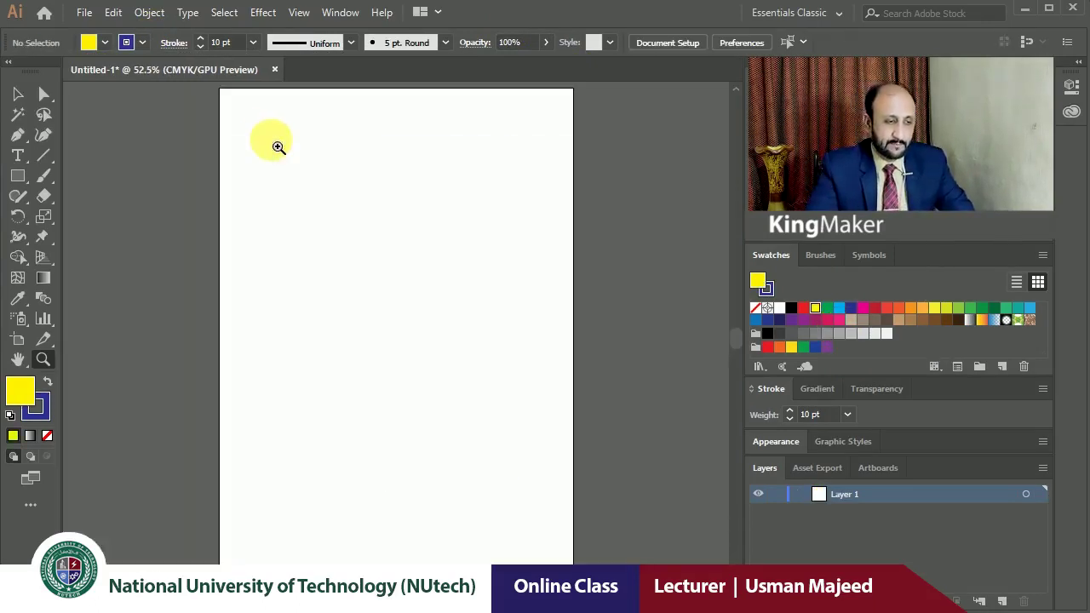
- Draw a trial hexagon with the Polygon Tool, delete it, and start another hexagon
click(18, 94)
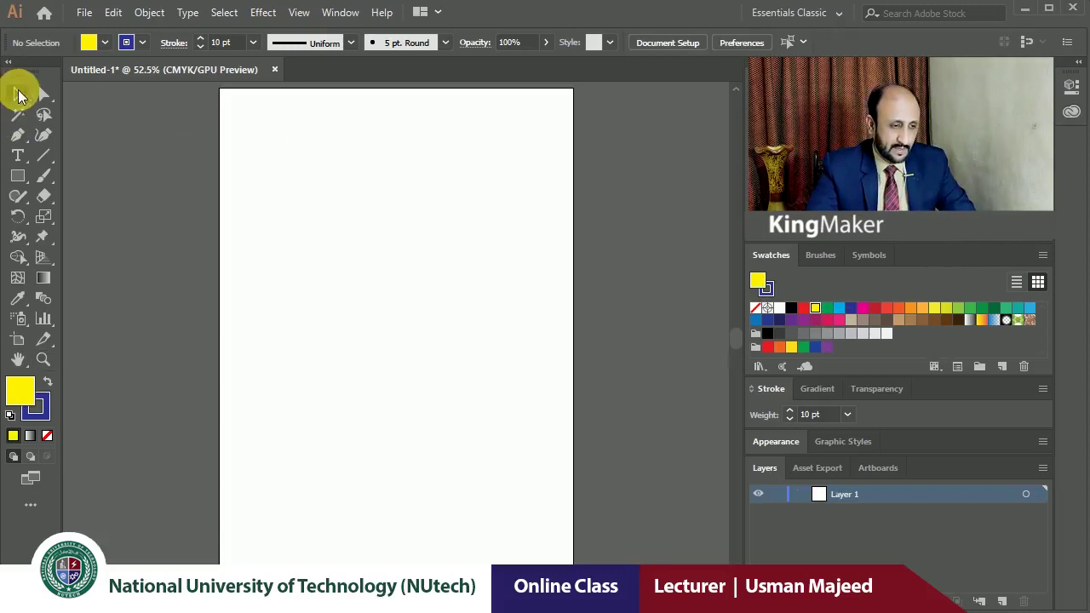
click(18, 178)
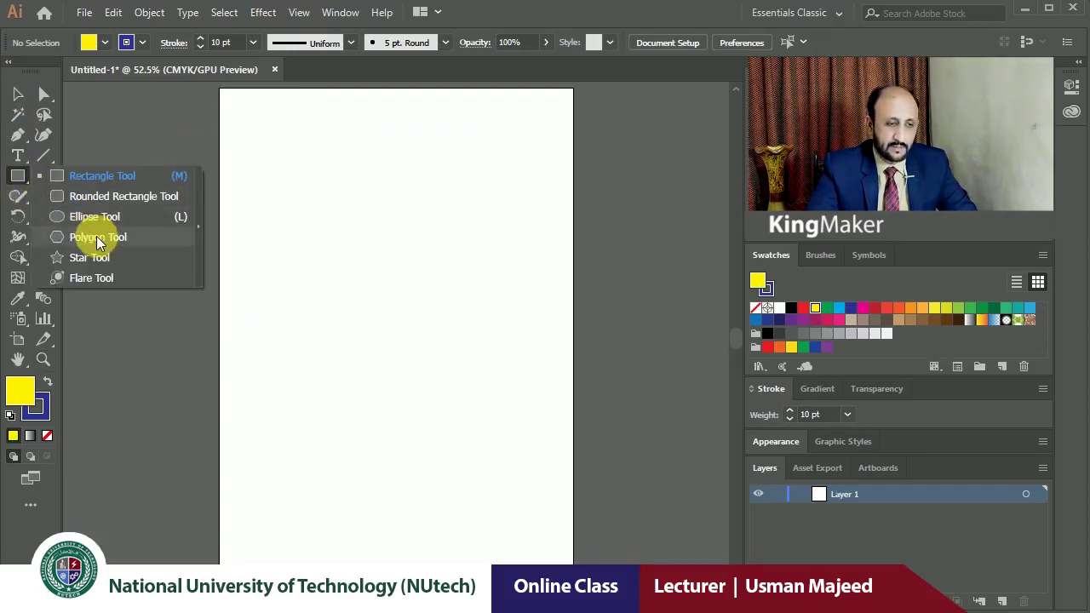
click(88, 237)
drag(300, 227, 354, 296)
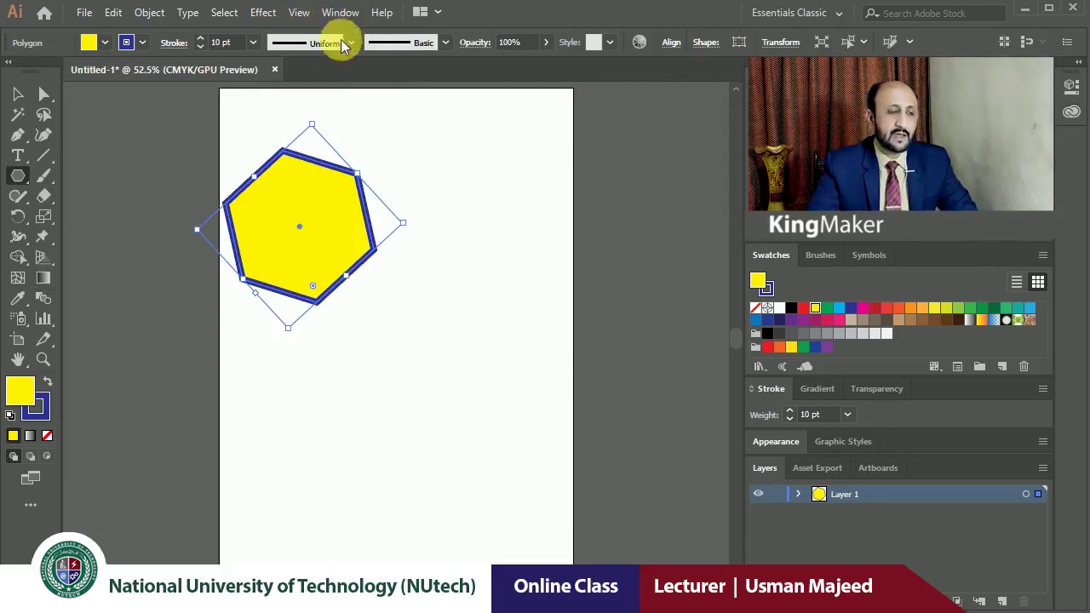
key(Delete)
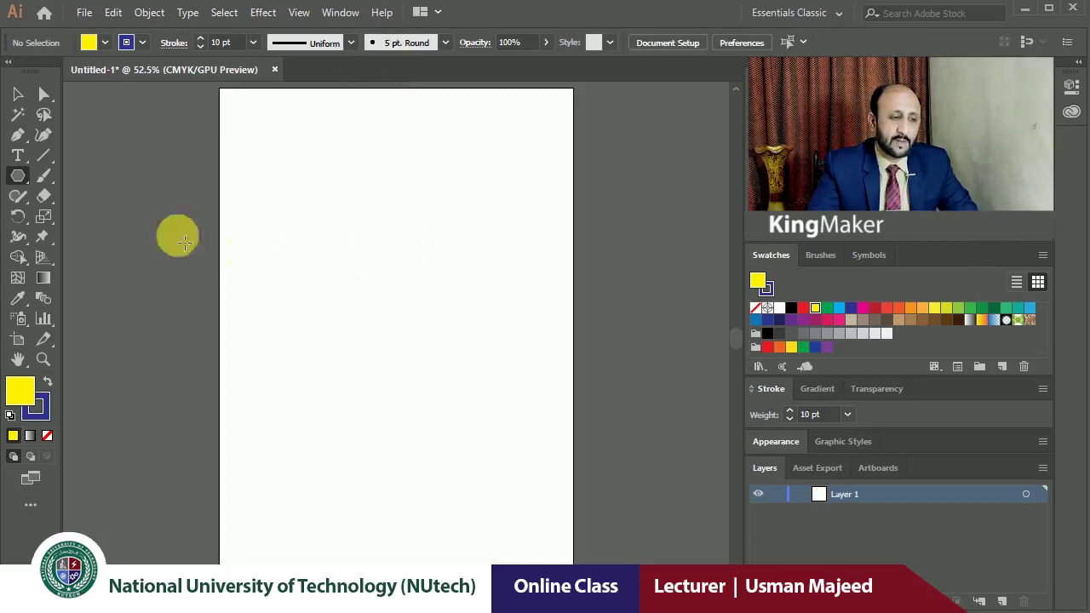
drag(19, 181, 129, 235)
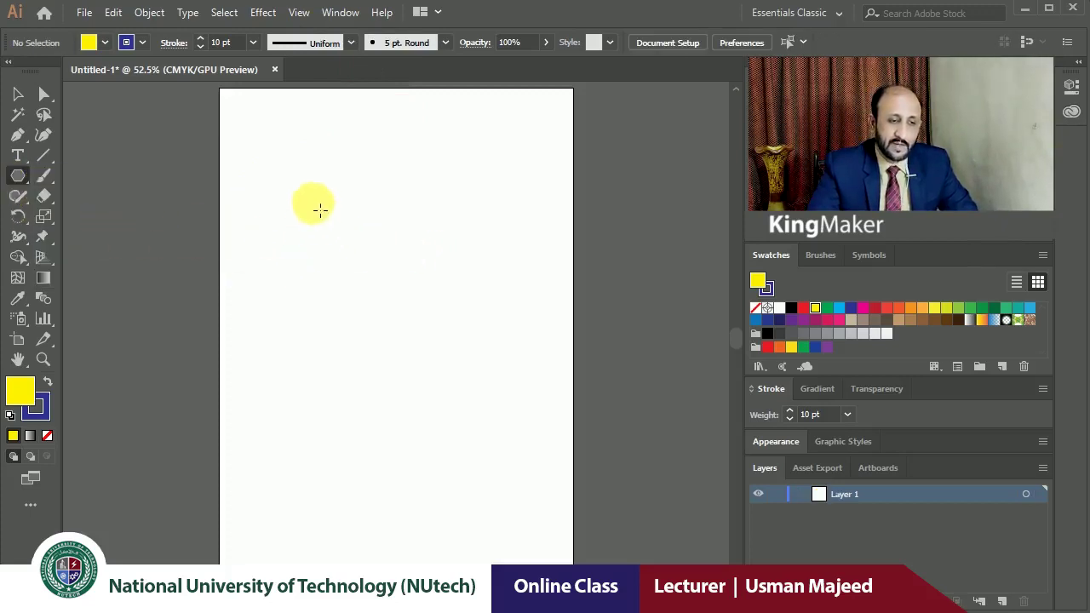
drag(308, 186, 357, 242)
- Undo the hexagon and draw a 3-sided polygon triangle with a 2 in radius
key(ctrl+z)
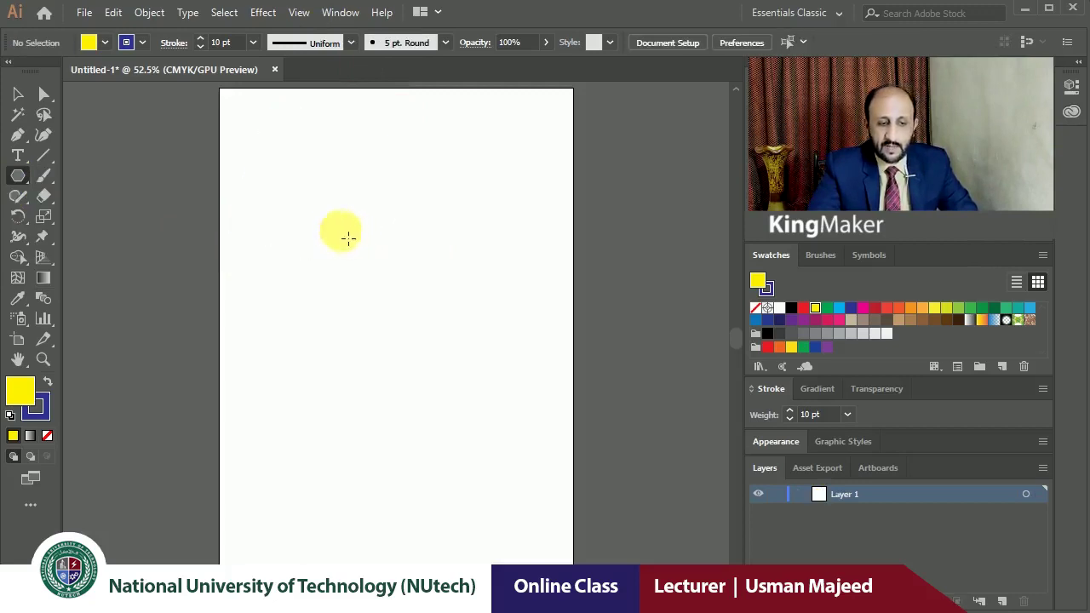
click(345, 237)
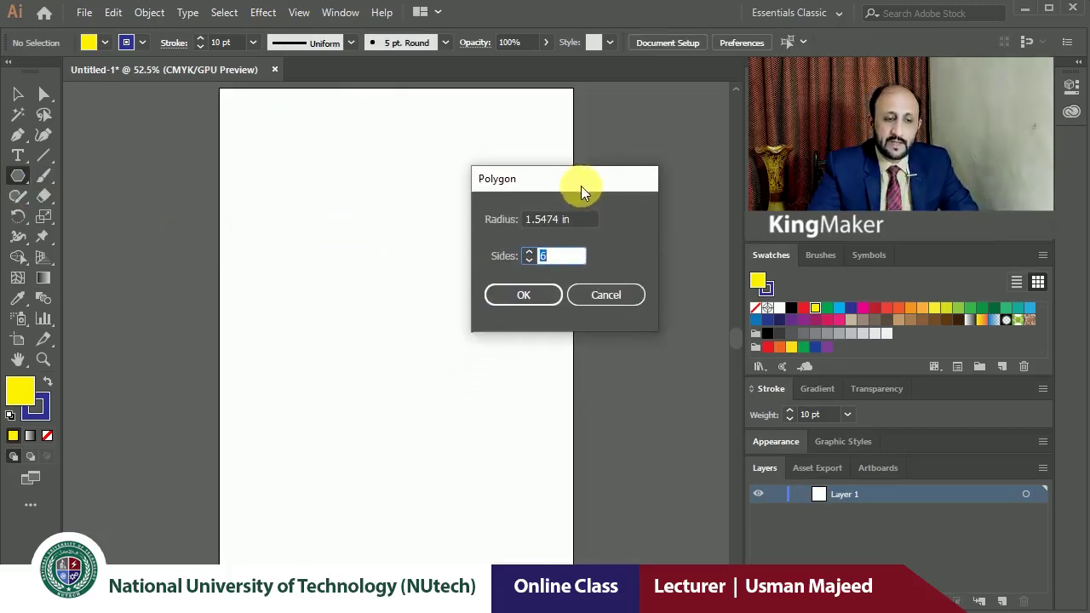
drag(558, 244, 594, 162)
click(573, 192)
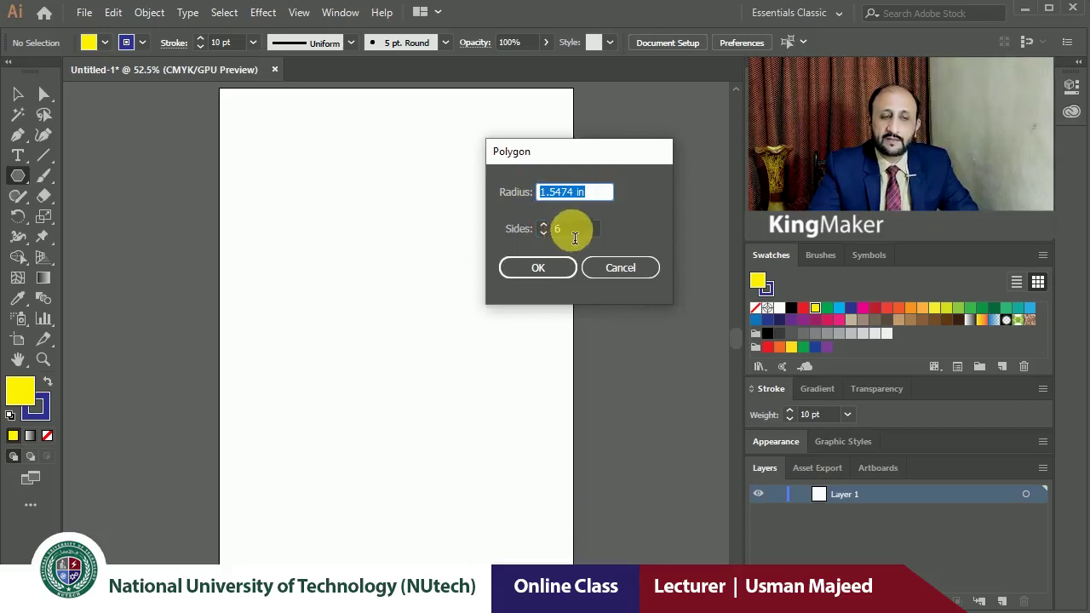
click(575, 230)
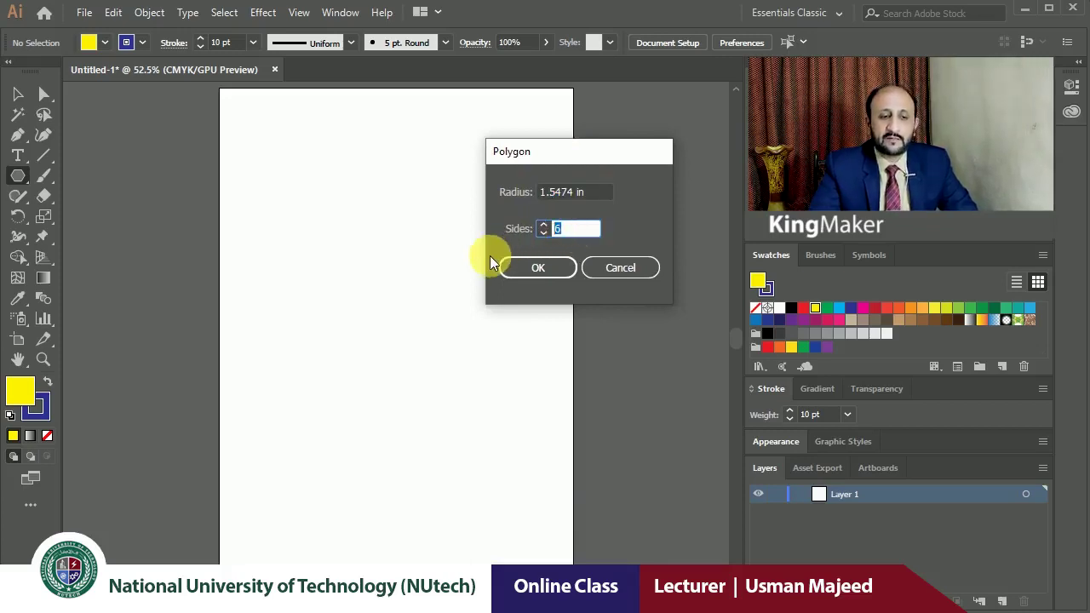
click(578, 194)
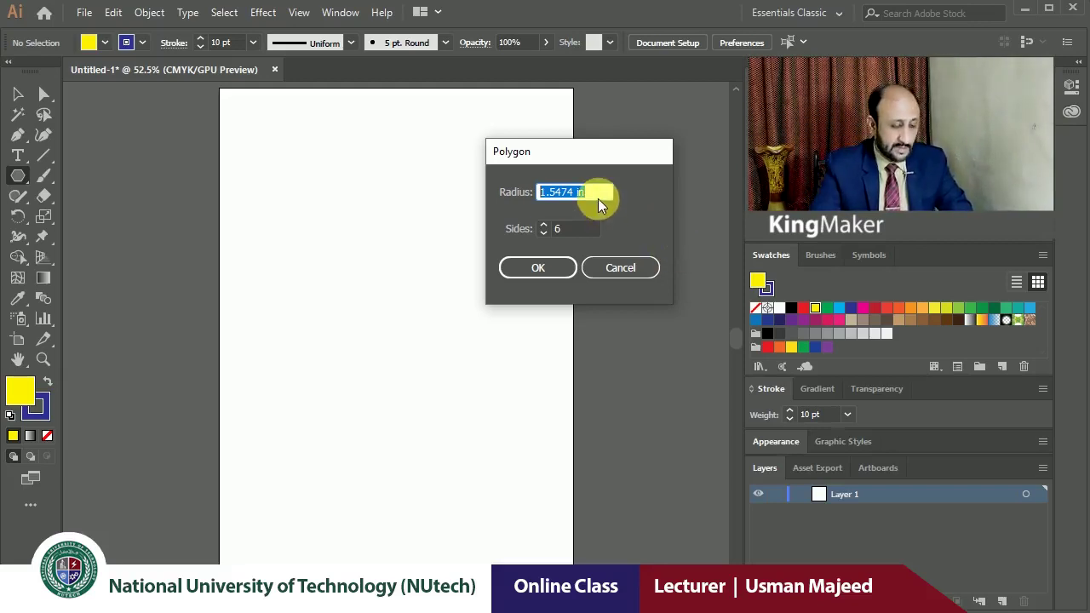
text(2)
key(Tab)
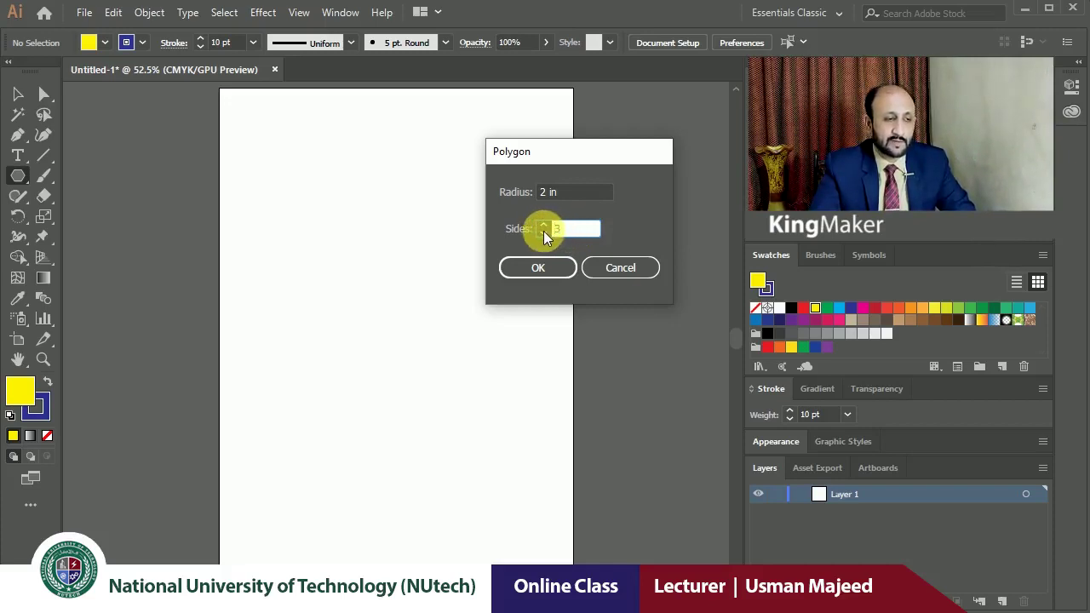
click(542, 269)
click(18, 93)
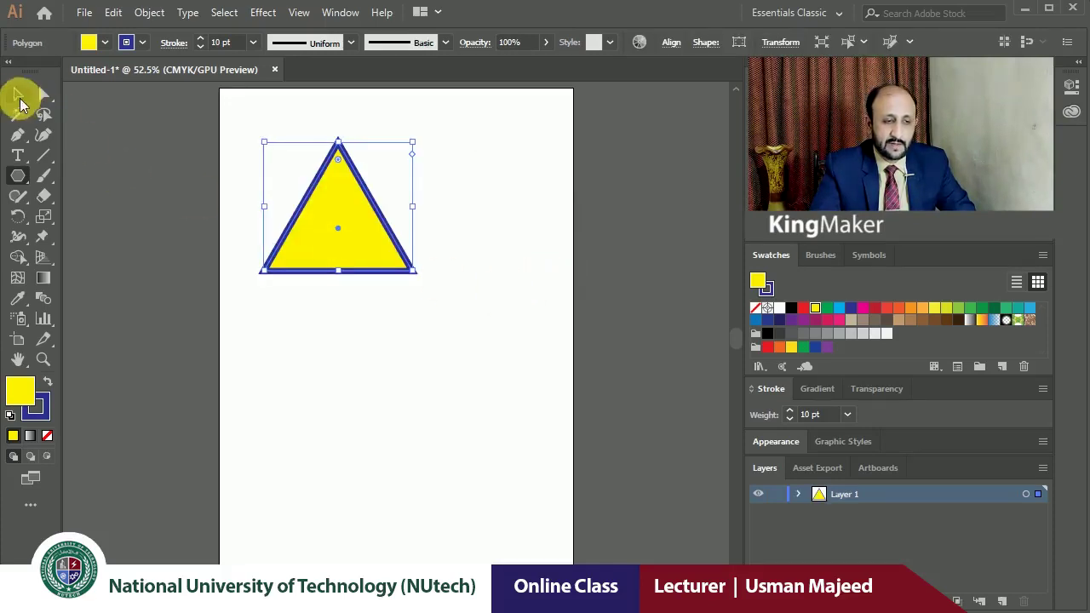
- Move the triangle left onto the artboard edge and set its fill and stroke to None
click(255, 207)
mouse_move(327, 236)
mouse_down()
mouse_move(368, 236)
mouse_move(210, 230)
mouse_up()
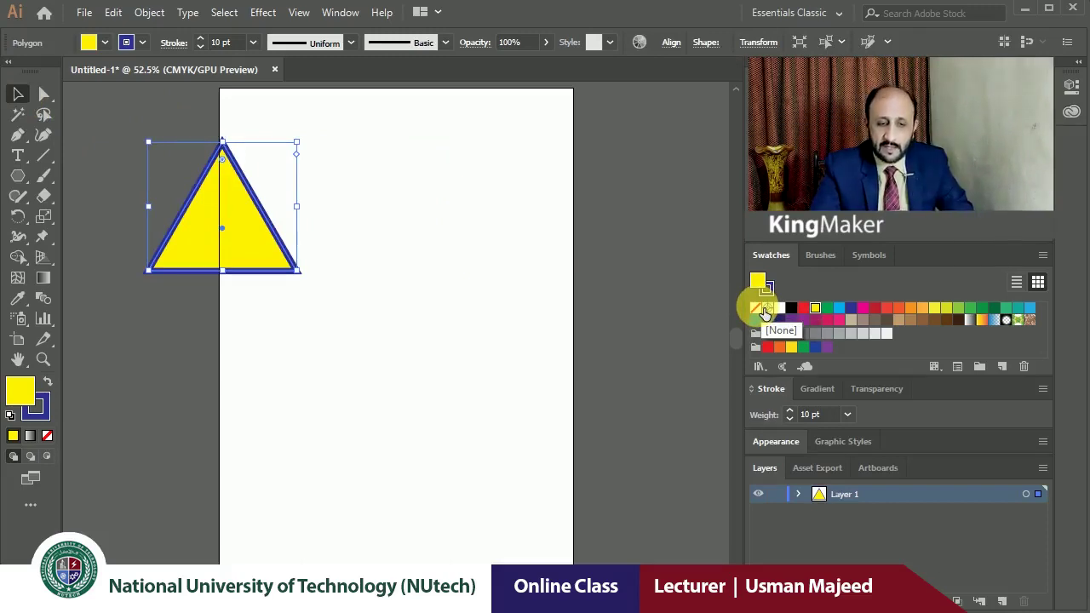
click(765, 313)
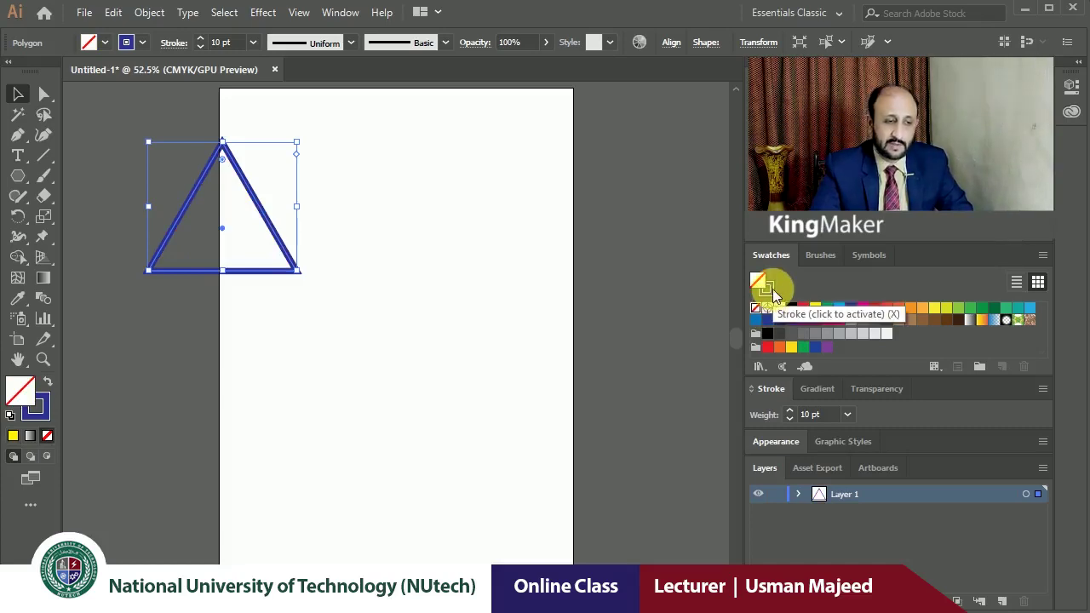
click(767, 290)
click(757, 309)
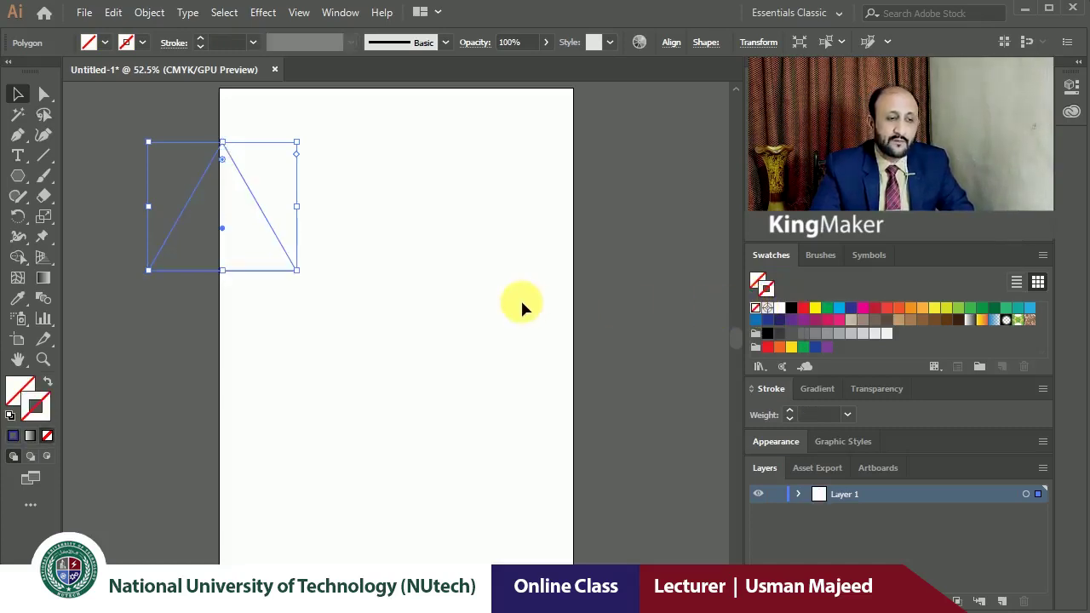
- Practise selecting and deselecting the invisible triangle by marquee and by clicking its area
click(394, 307)
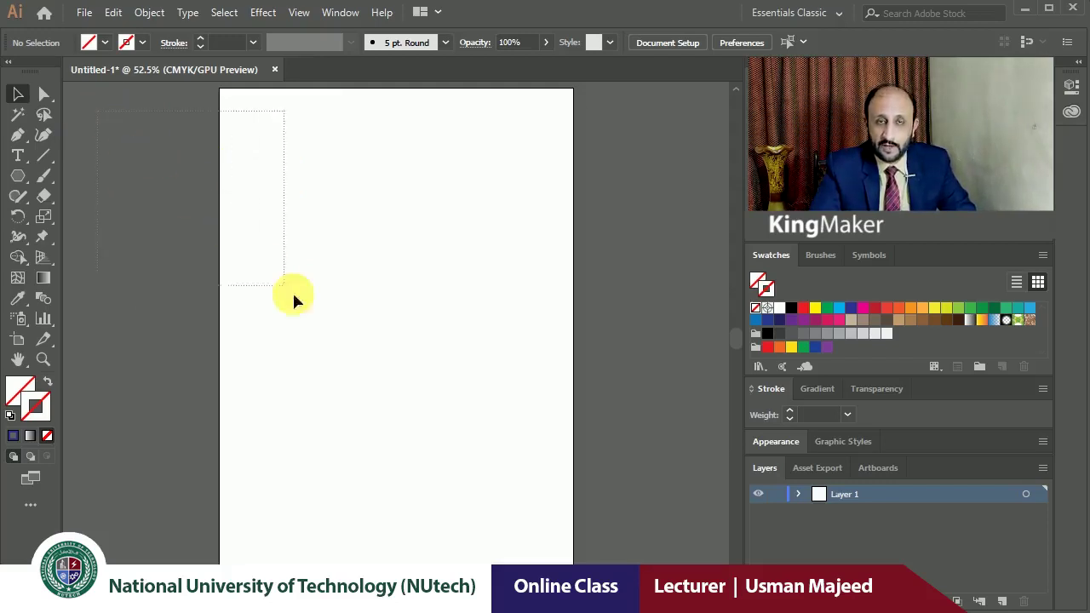
drag(94, 110, 292, 290)
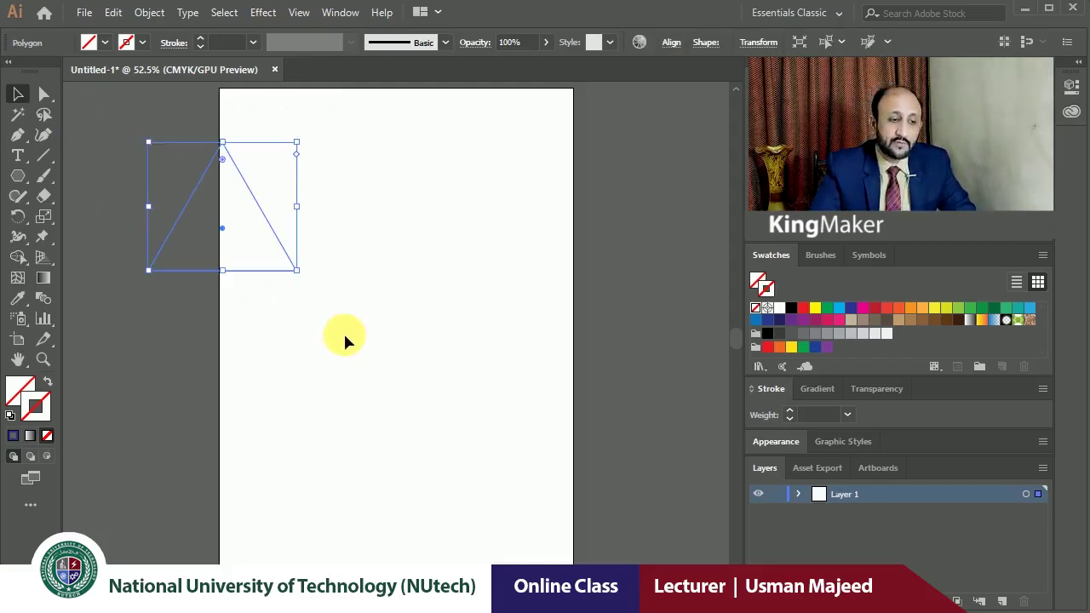
click(304, 334)
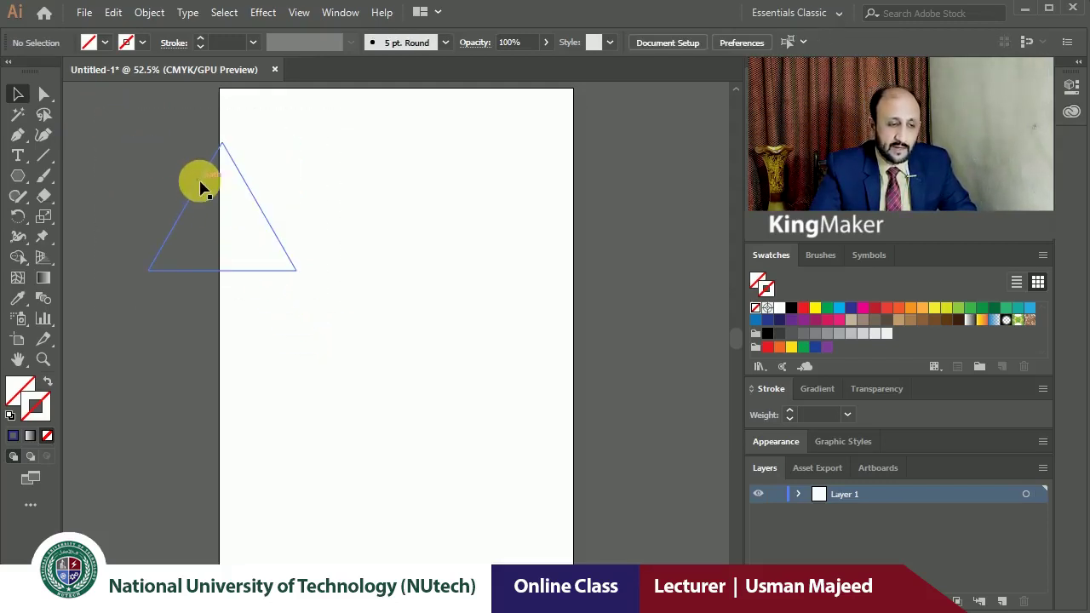
click(208, 187)
click(380, 310)
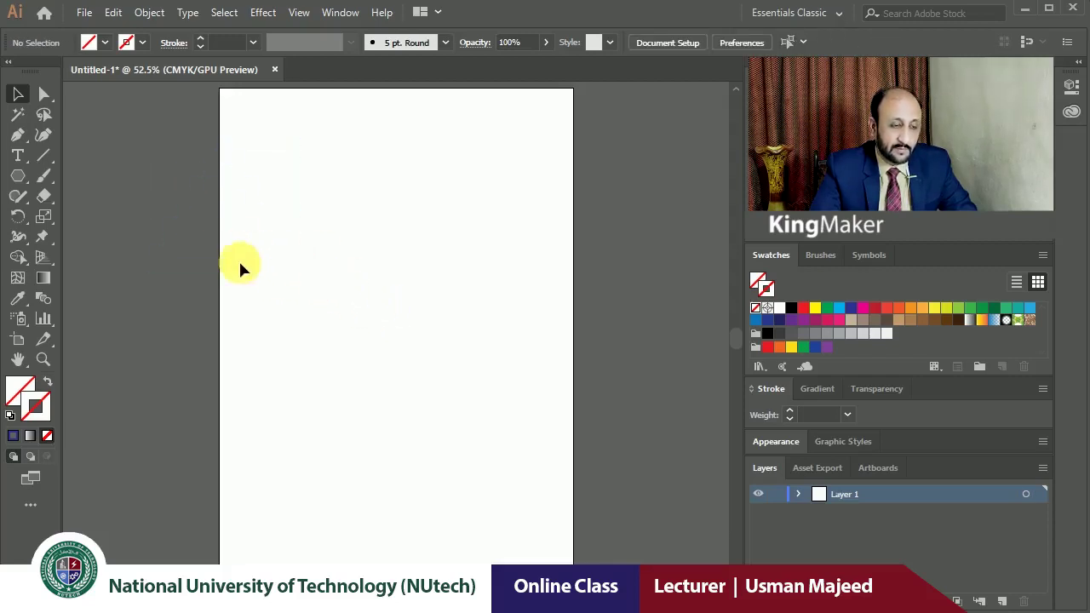
click(190, 271)
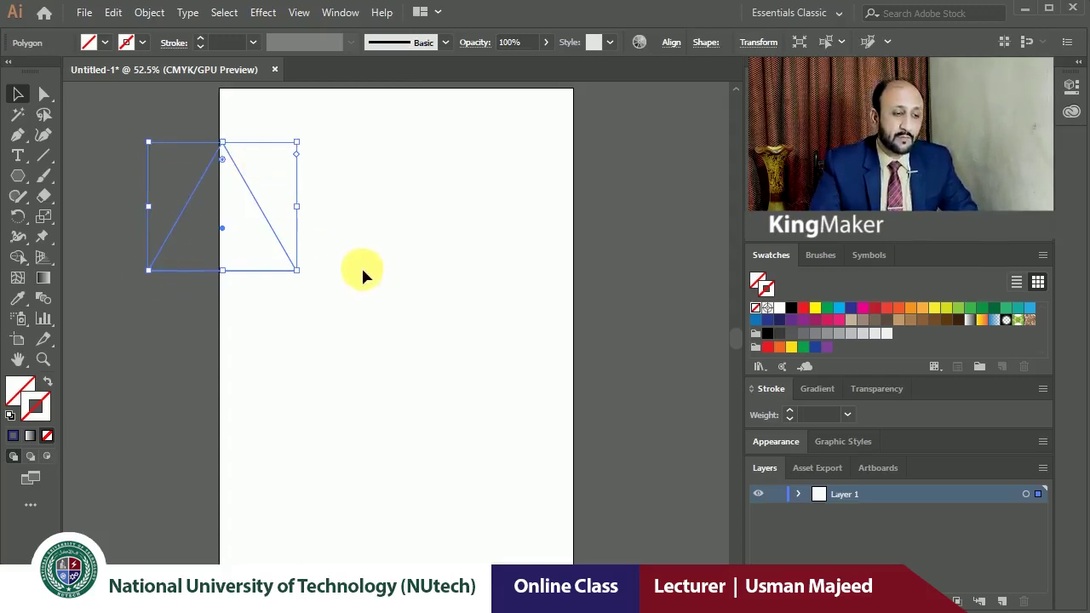
- Select the invisible triangle and zoom in to inspect its outline and bounds
click(359, 298)
click(191, 205)
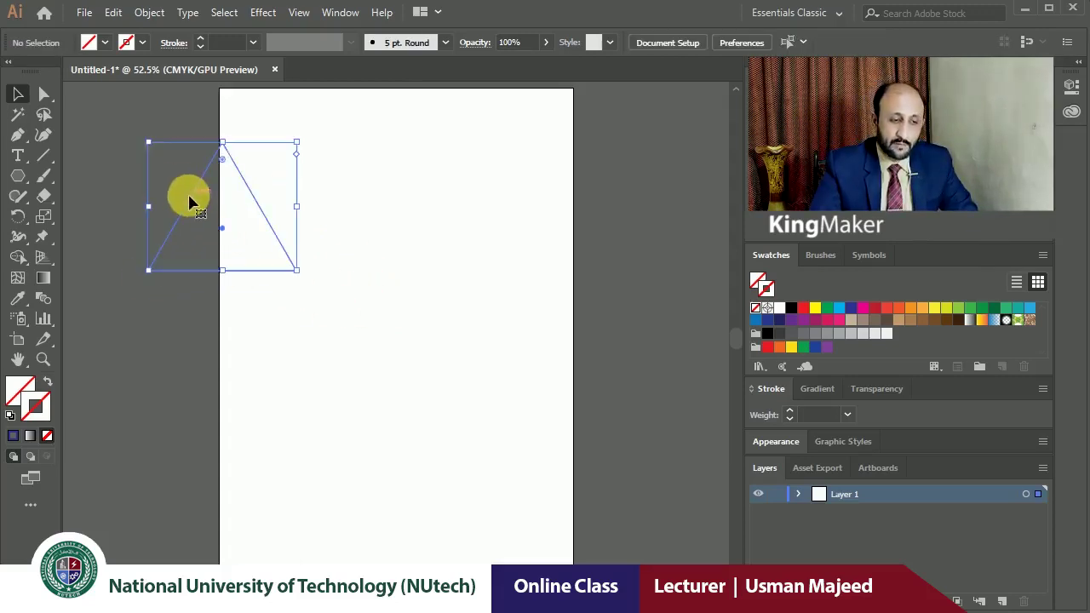
key(z)
drag(178, 180, 397, 397)
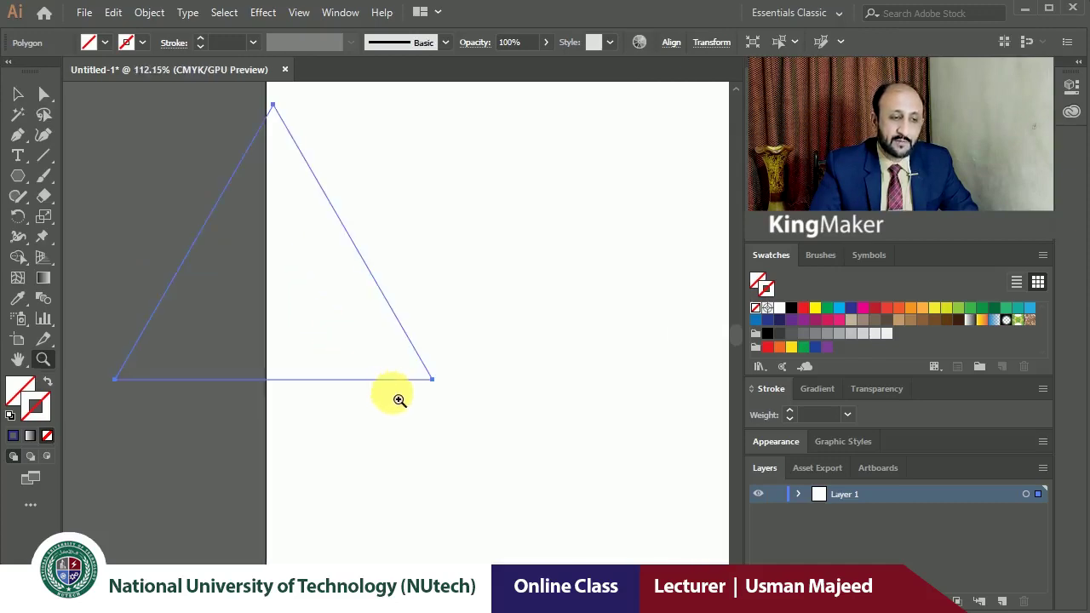
mouse_move(195, 244)
mouse_down()
mouse_move(261, 285)
mouse_move(357, 373)
mouse_up()
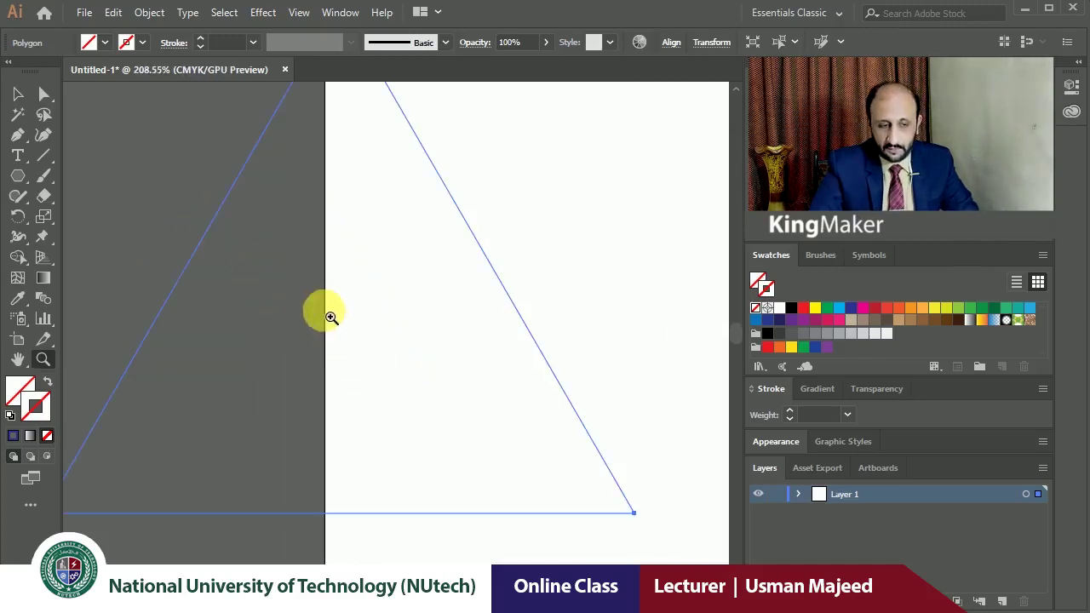
key(ctrl)
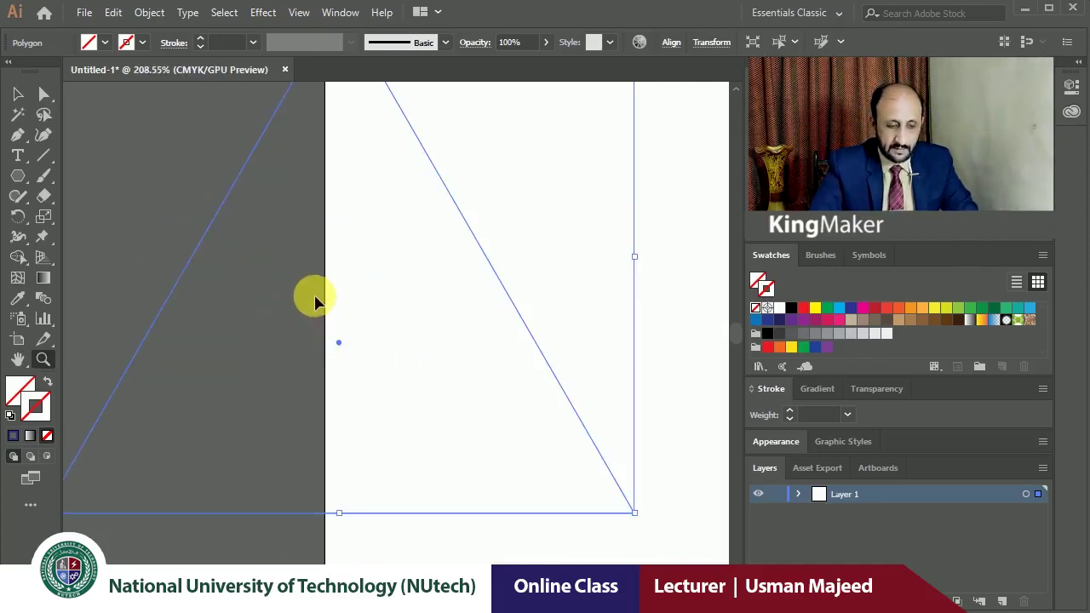
key(ctrl+minus)
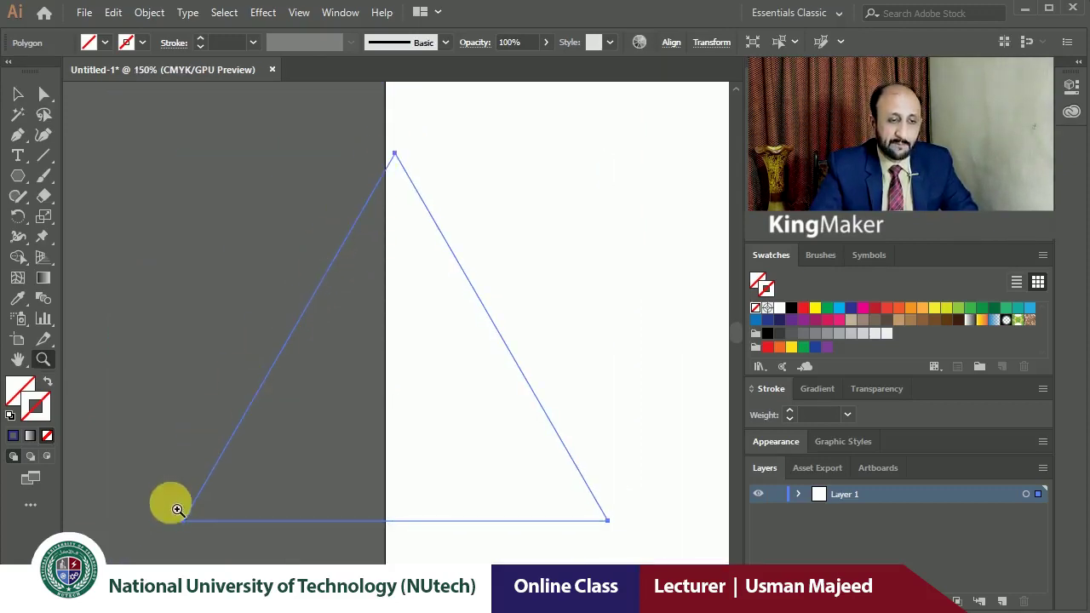
click(14, 99)
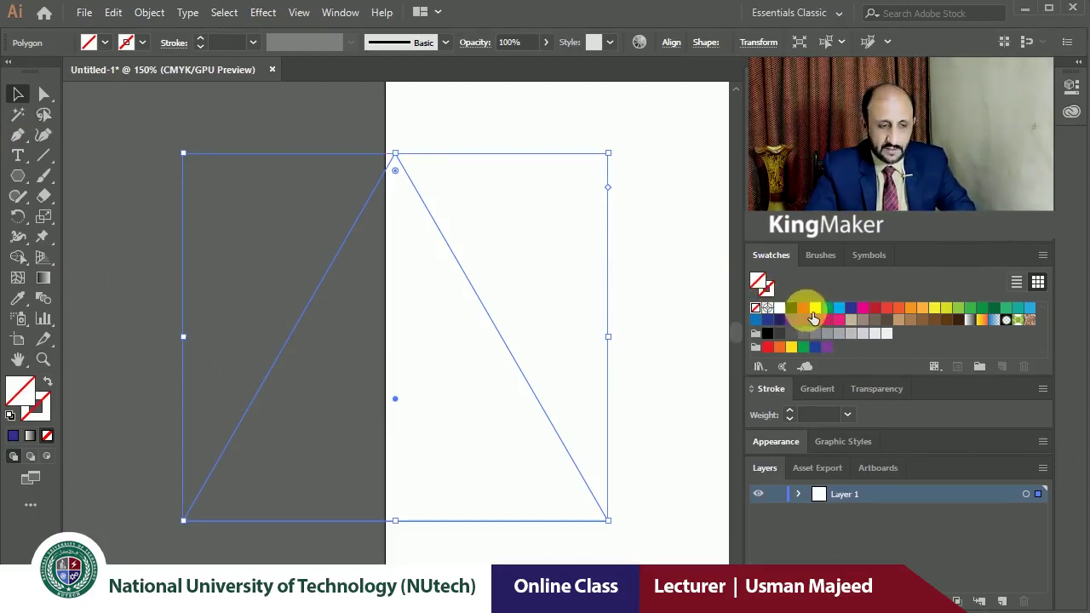
- Fill the triangle with red, move it onto the page, then delete it
click(804, 308)
click(697, 319)
key(ctrl+0)
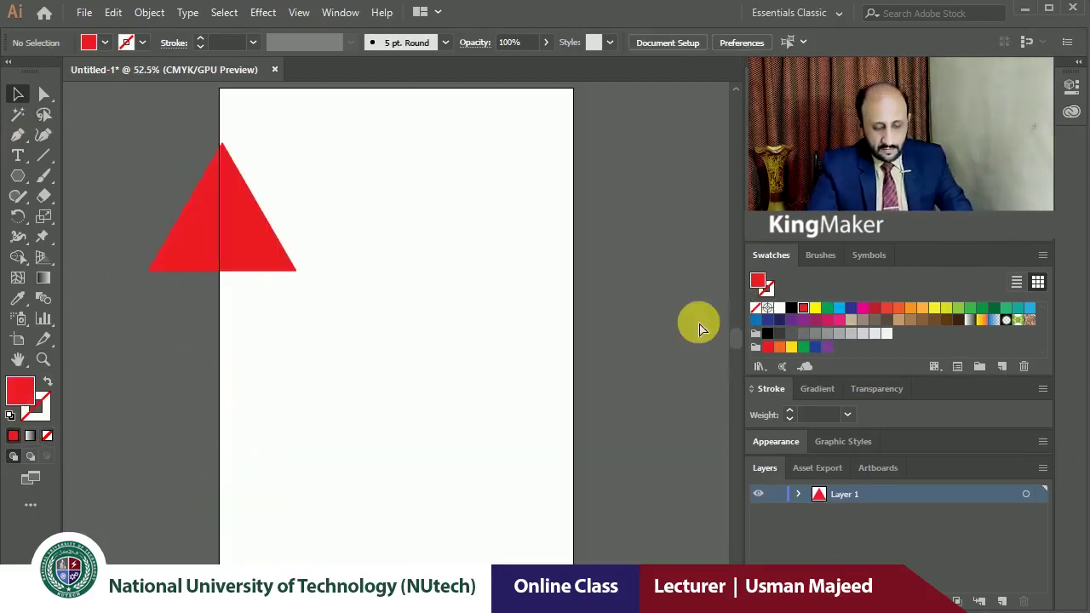
drag(249, 249, 436, 329)
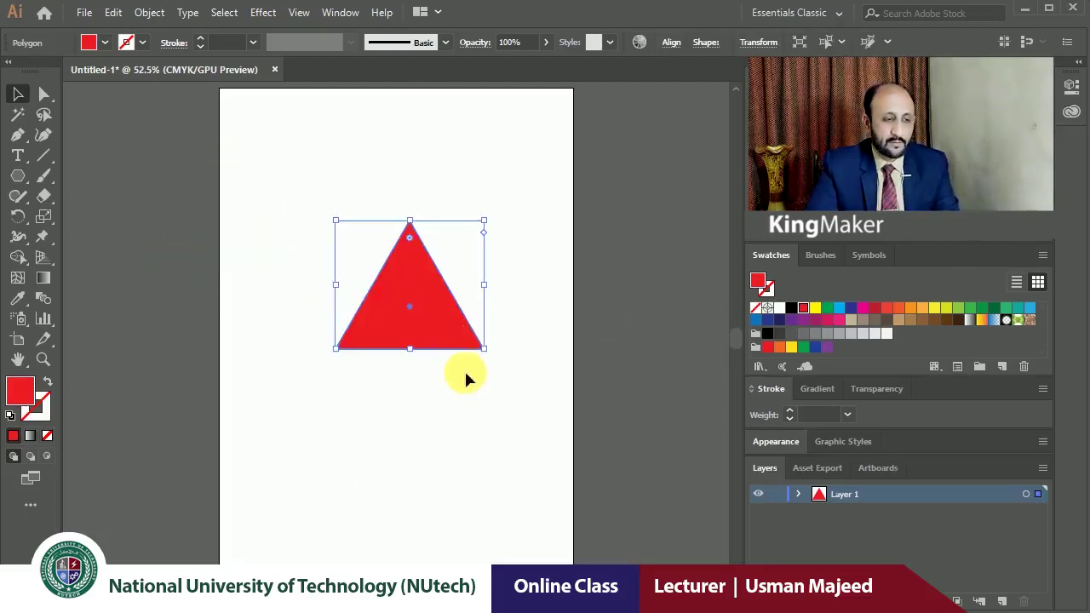
key(Delete)
click(18, 176)
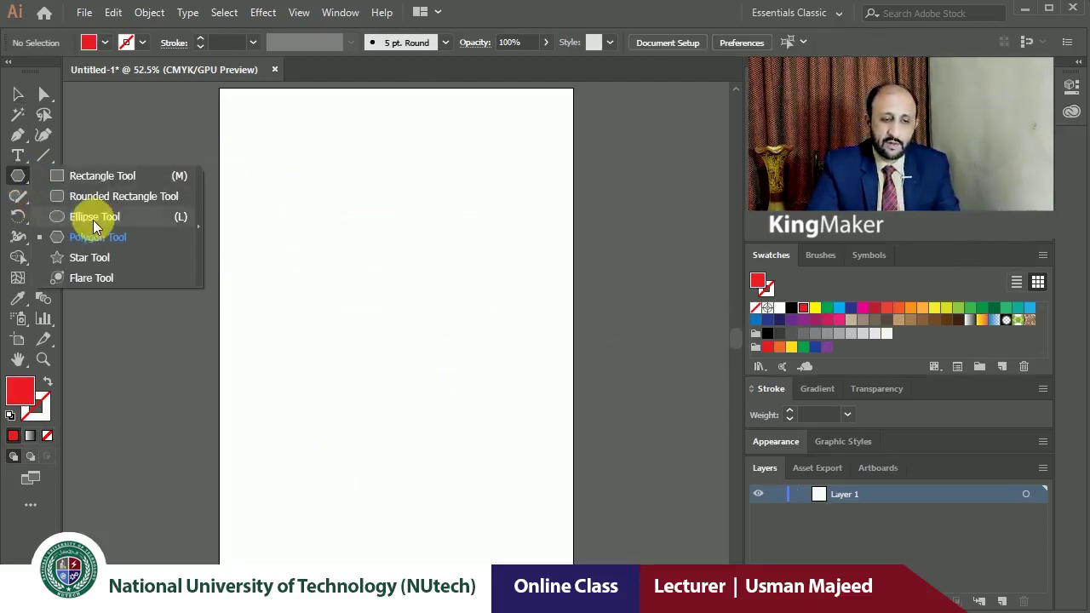
- Dismiss the Polygon dialog, then draw a trial five-point star and delete it
click(102, 236)
click(322, 244)
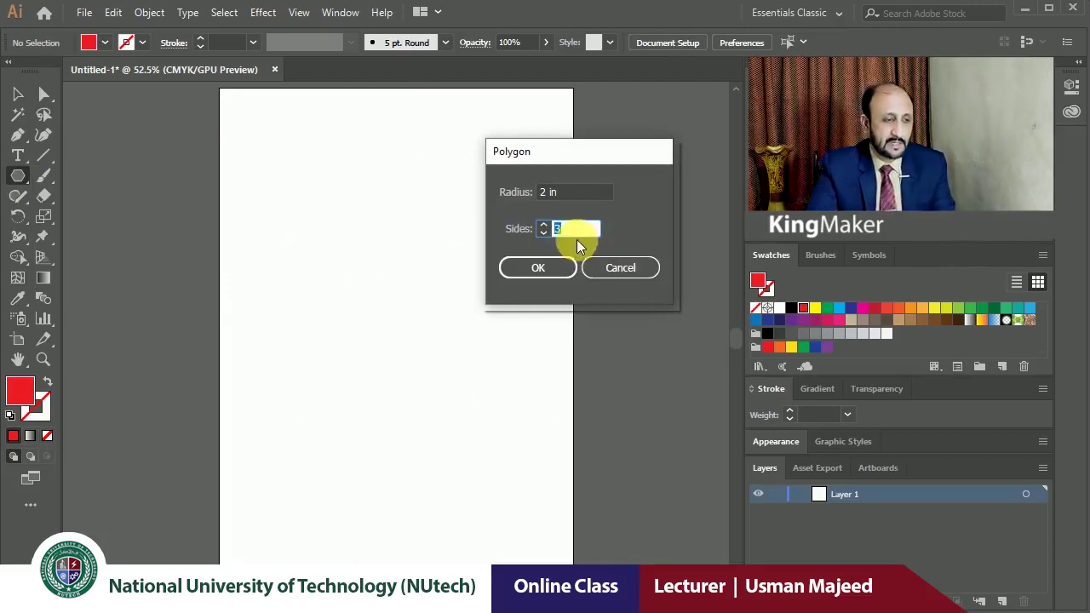
key(Escape)
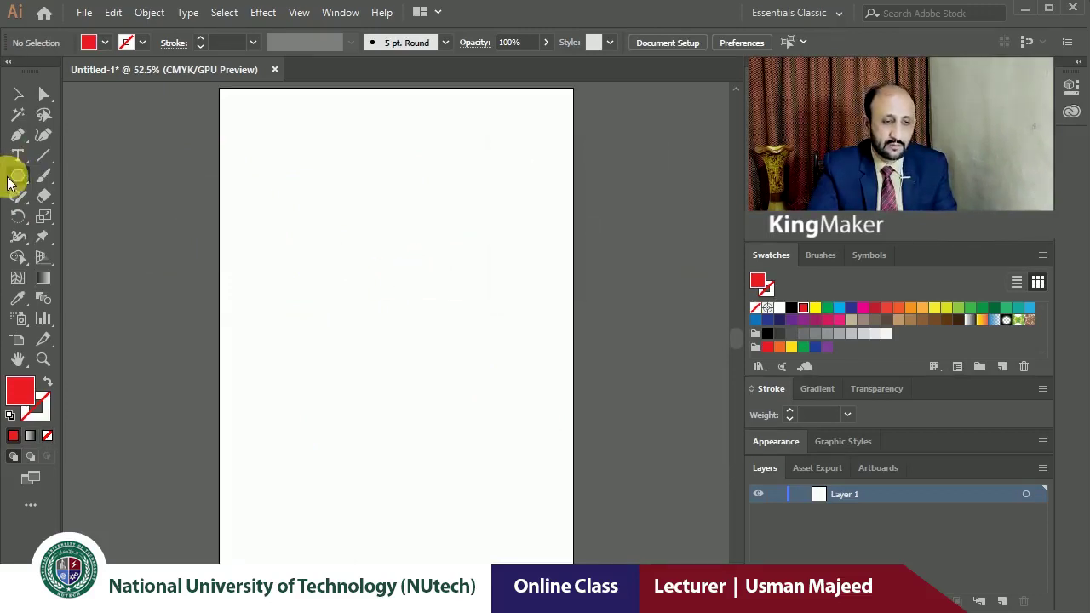
click(10, 179)
click(90, 257)
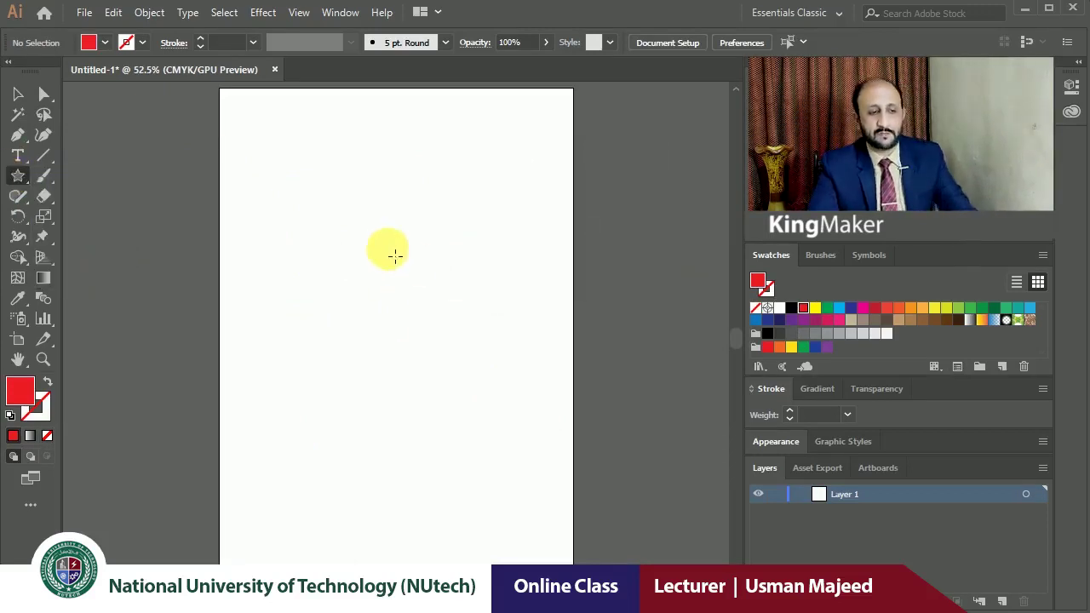
drag(322, 200, 357, 247)
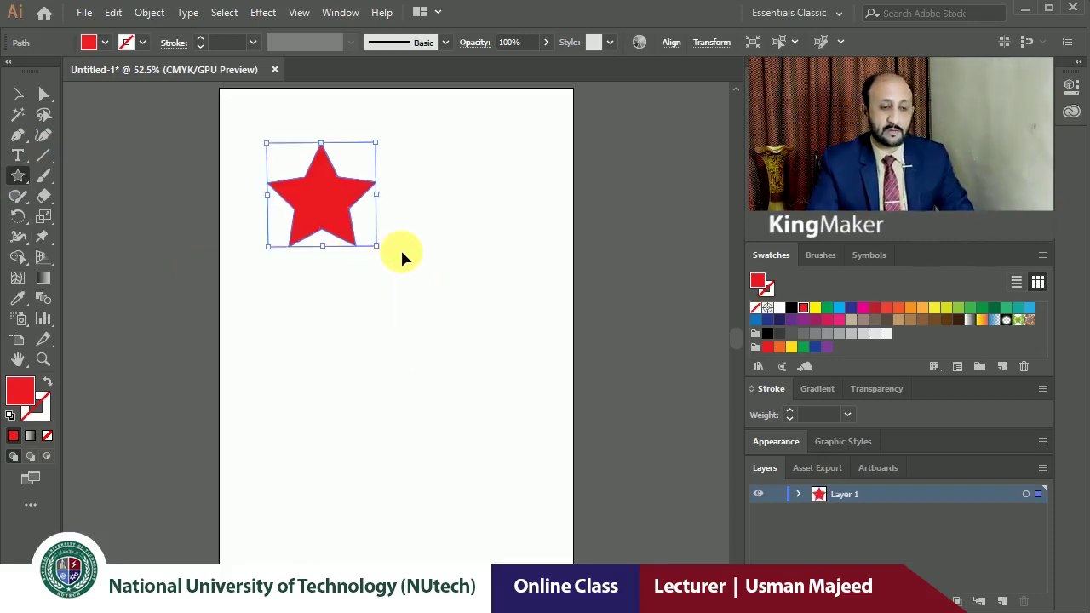
key(Delete)
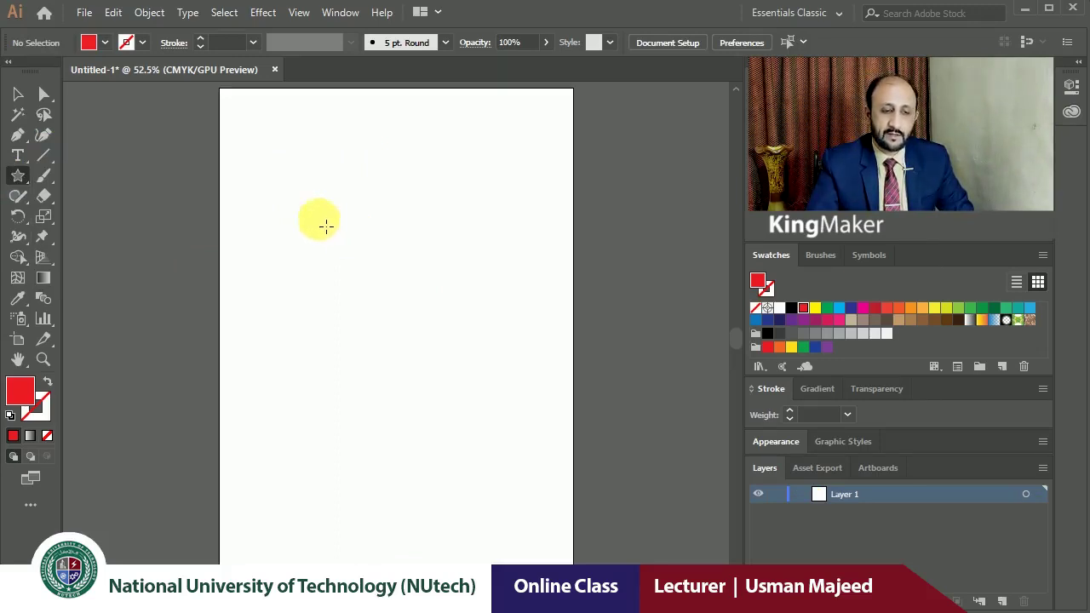
- Create a 20-point star from the Star dialog, then undo it
click(347, 227)
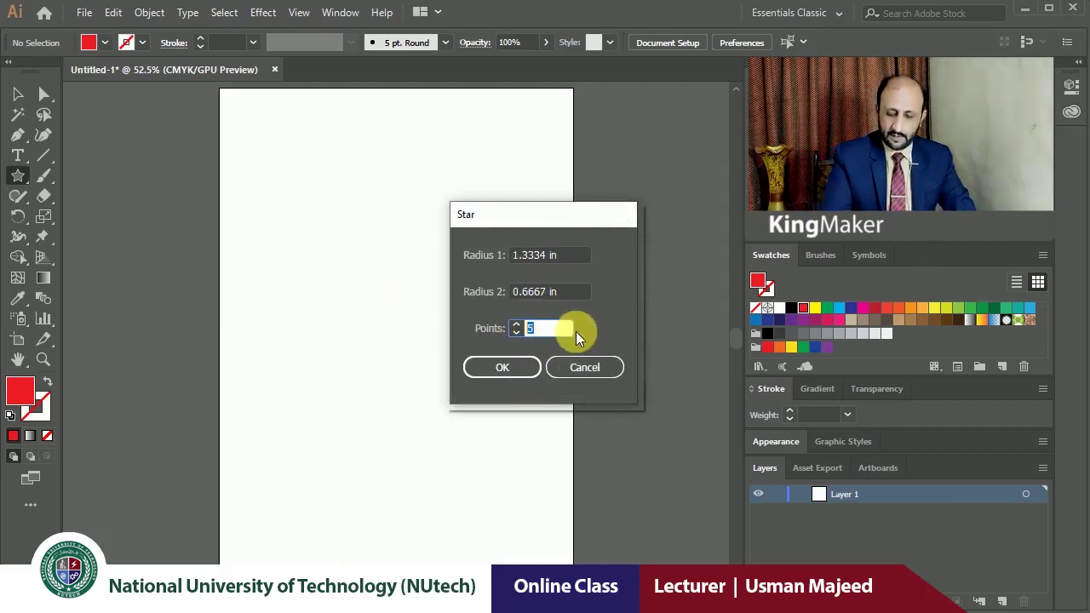
text(2)
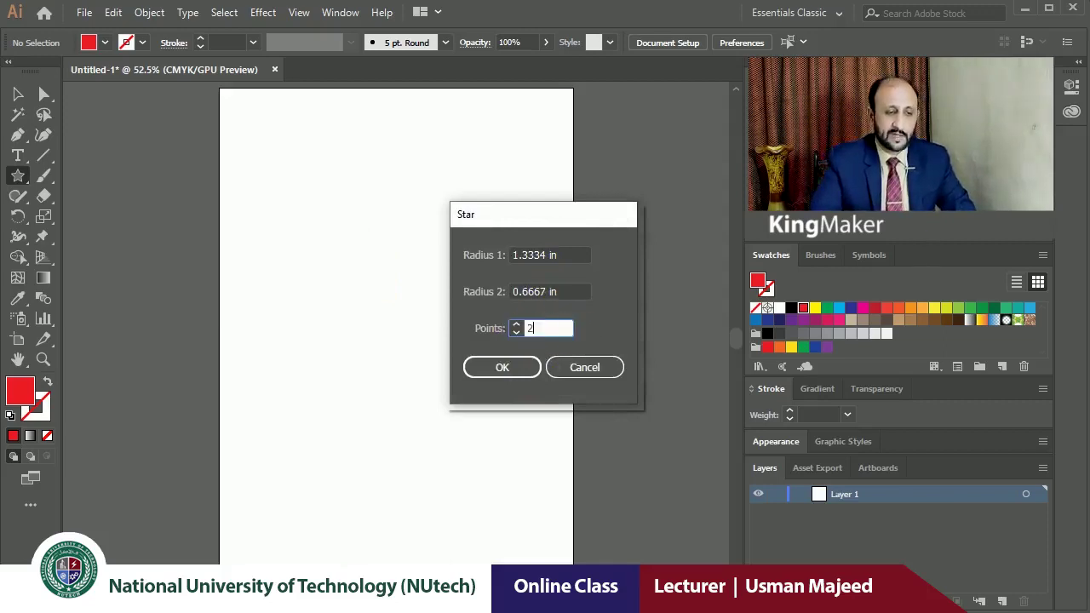
text(0)
key(Return)
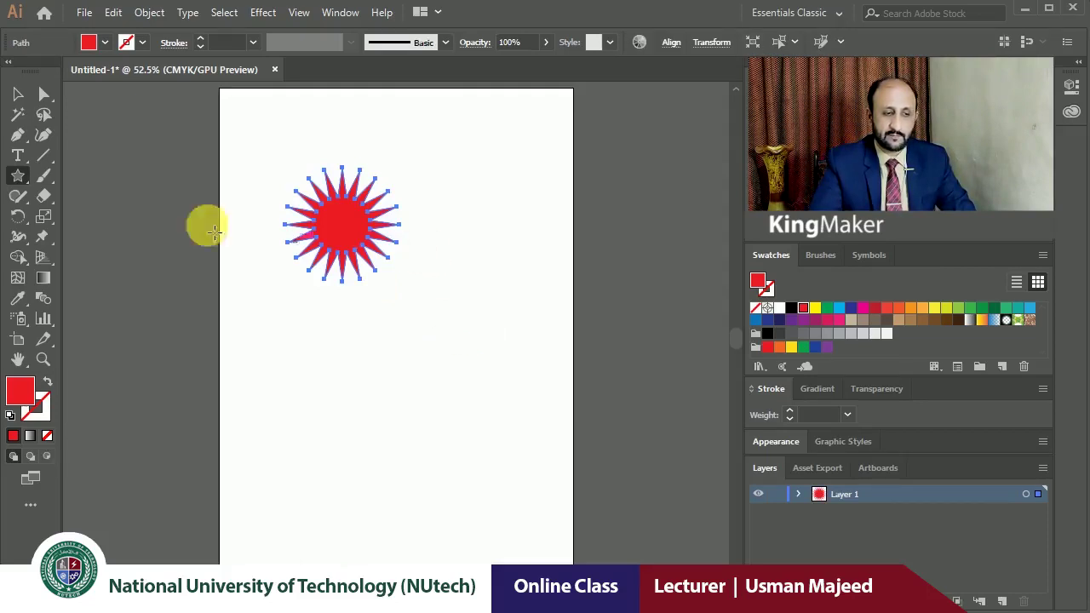
click(18, 94)
click(272, 285)
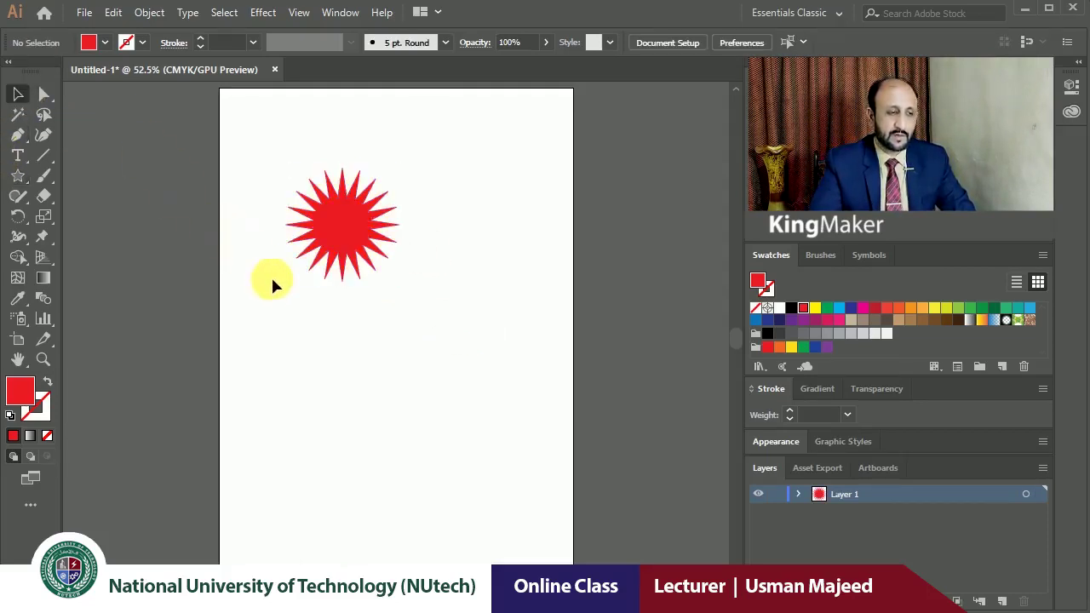
key(ctrl+z)
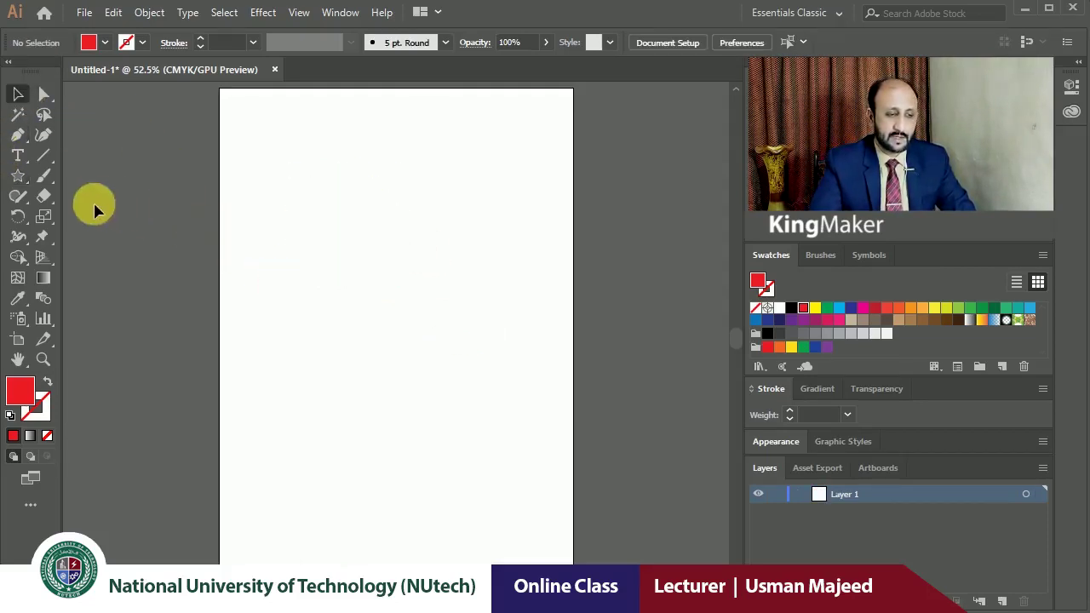
- Create a 5-point star from the Star dialog and zoom in on it
drag(25, 176, 101, 255)
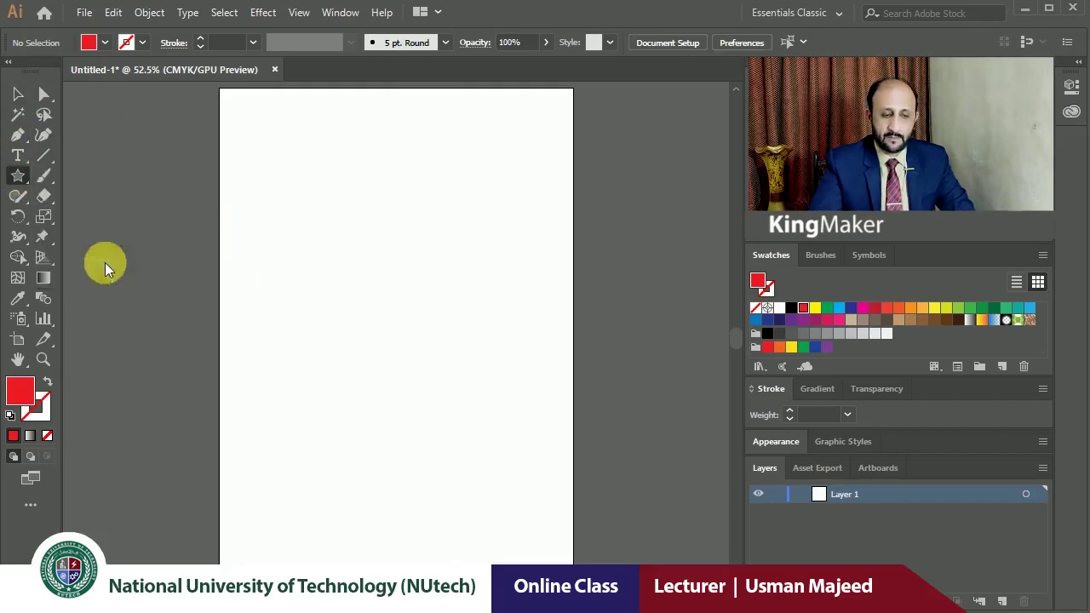
click(328, 238)
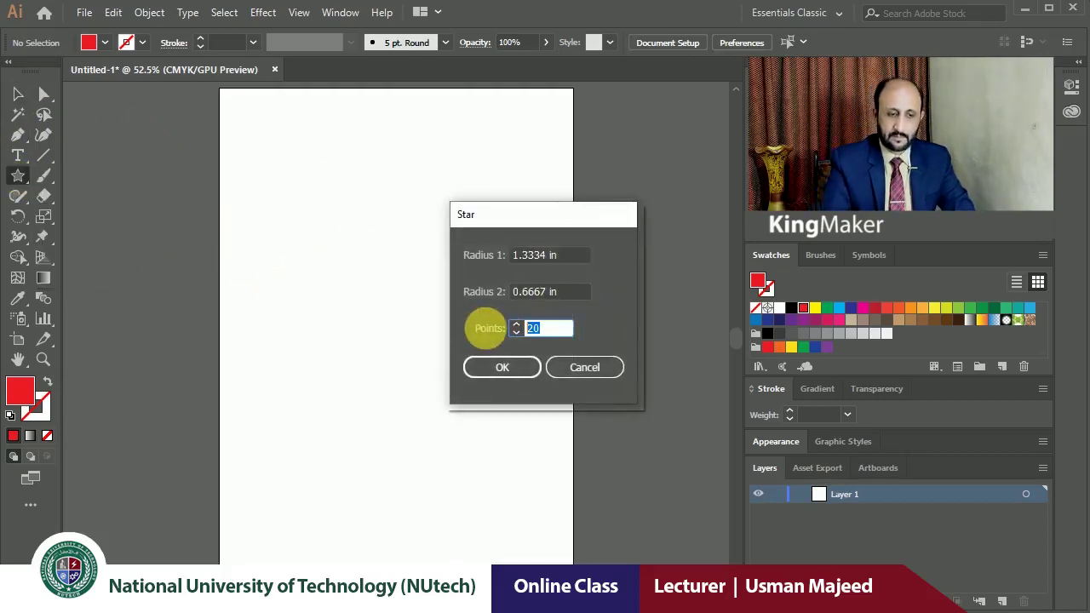
text(5)
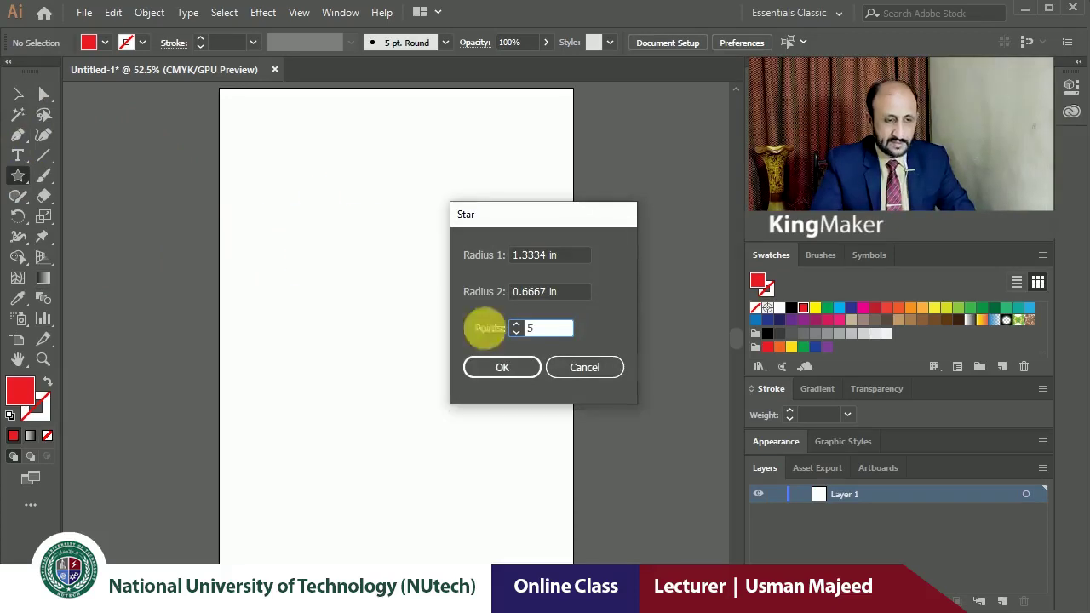
key(Return)
key(z)
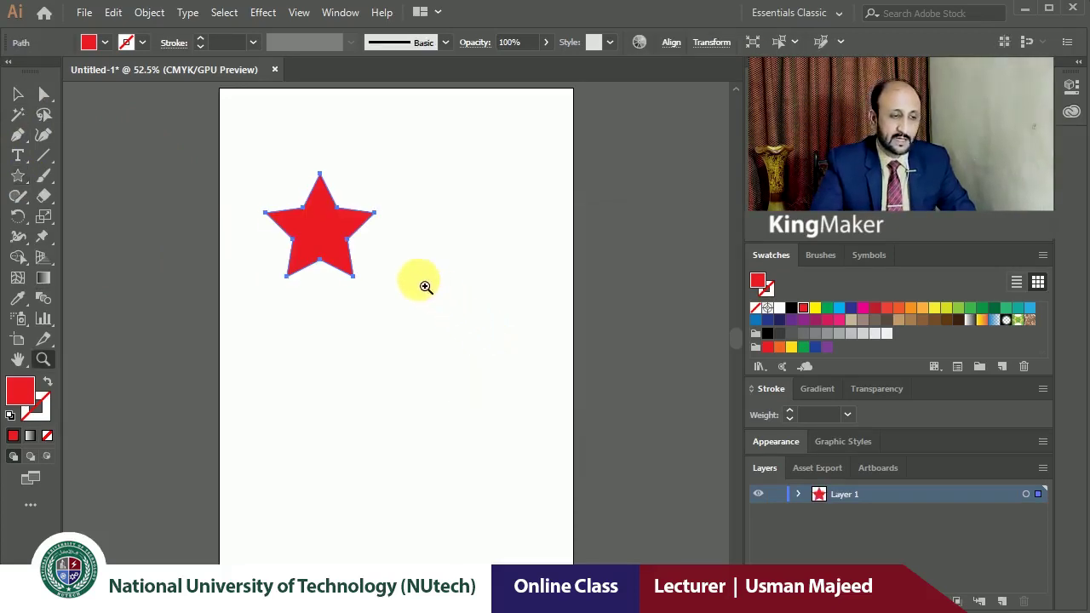
drag(426, 287, 480, 329)
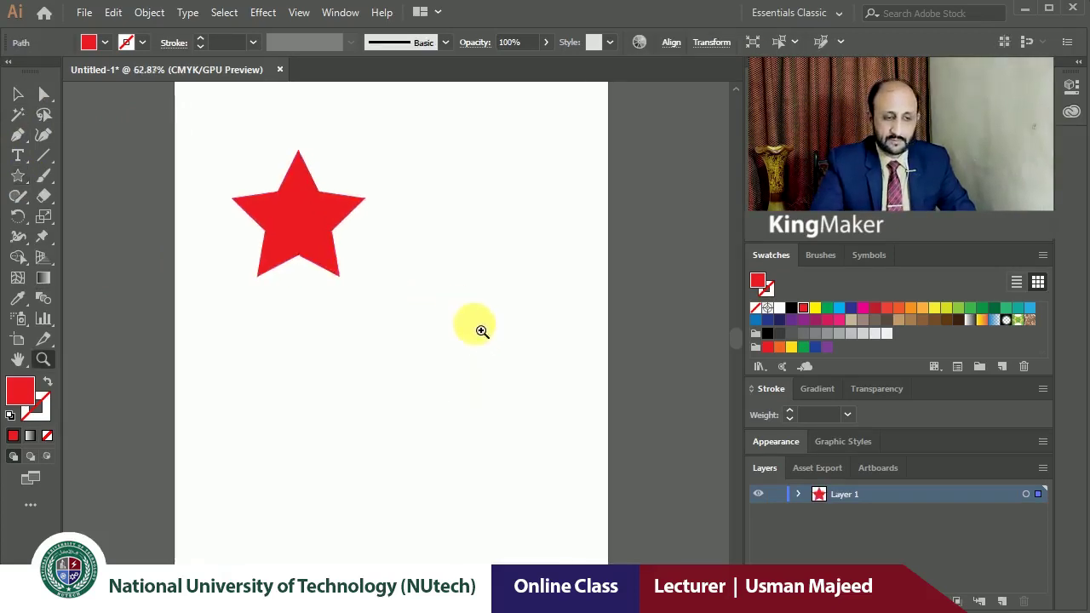
- Reopen the Star dialog and select its 1.3334 in and 0.6667 in radius values
click(18, 175)
click(501, 324)
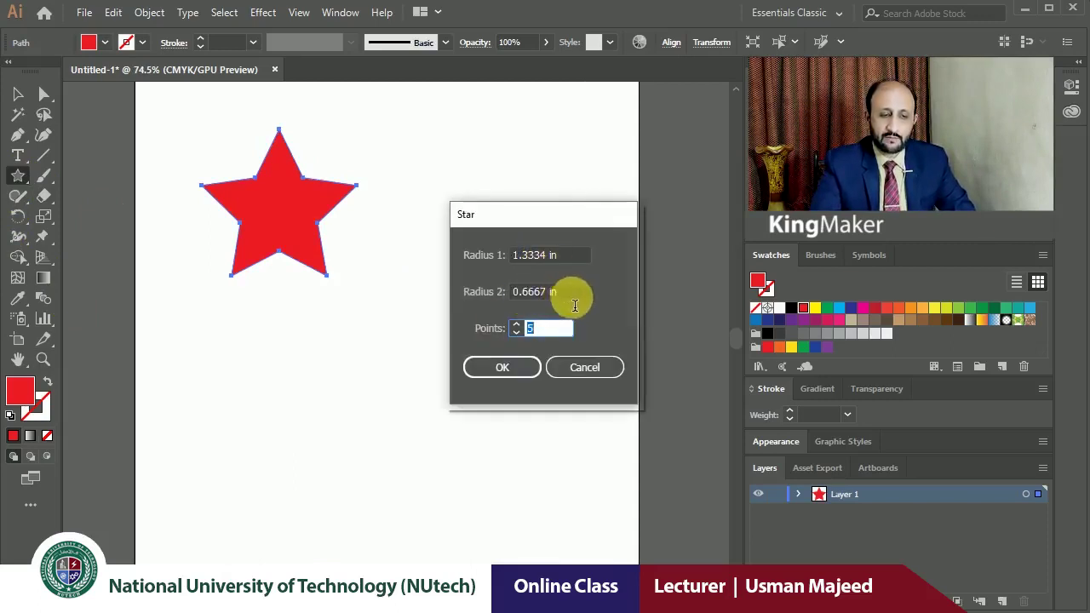
drag(586, 293, 479, 294)
drag(567, 257, 510, 258)
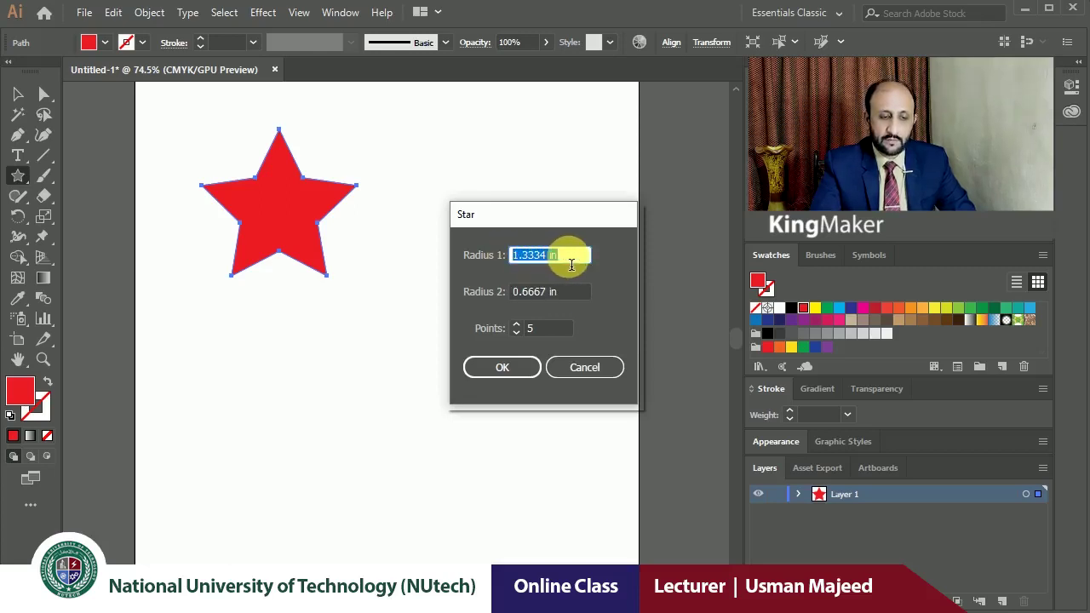
click(578, 299)
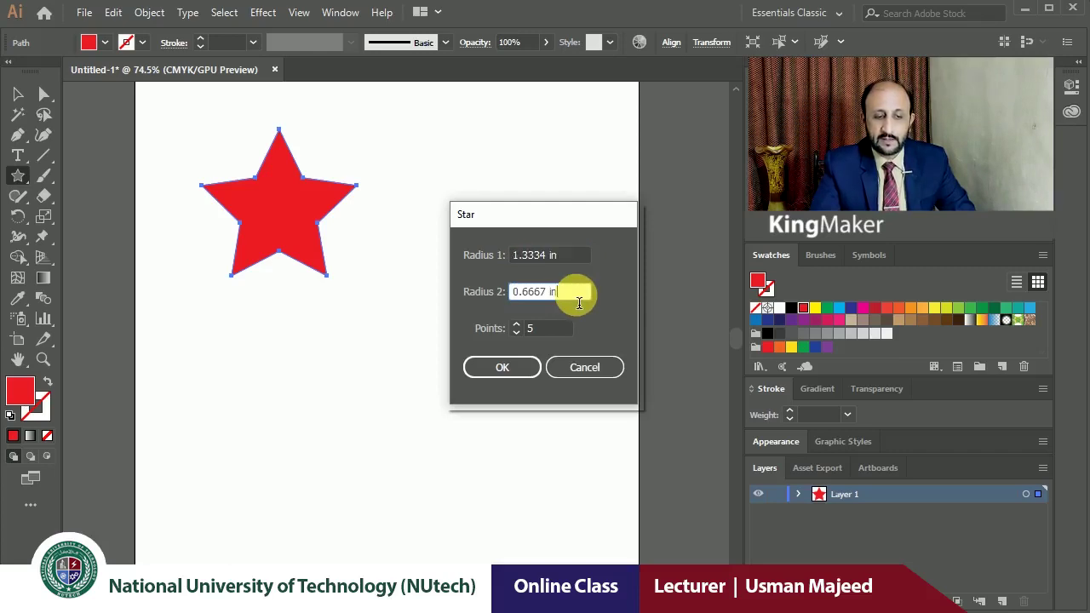
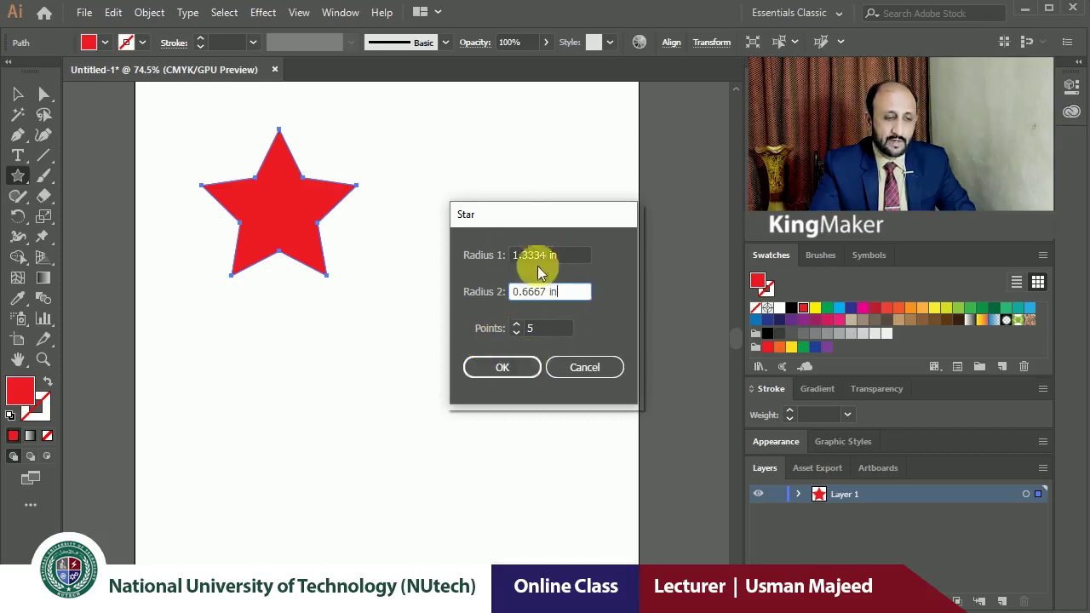
- Delete the extra 1.3334/0.6667 in star, leaving only the original red star
click(501, 370)
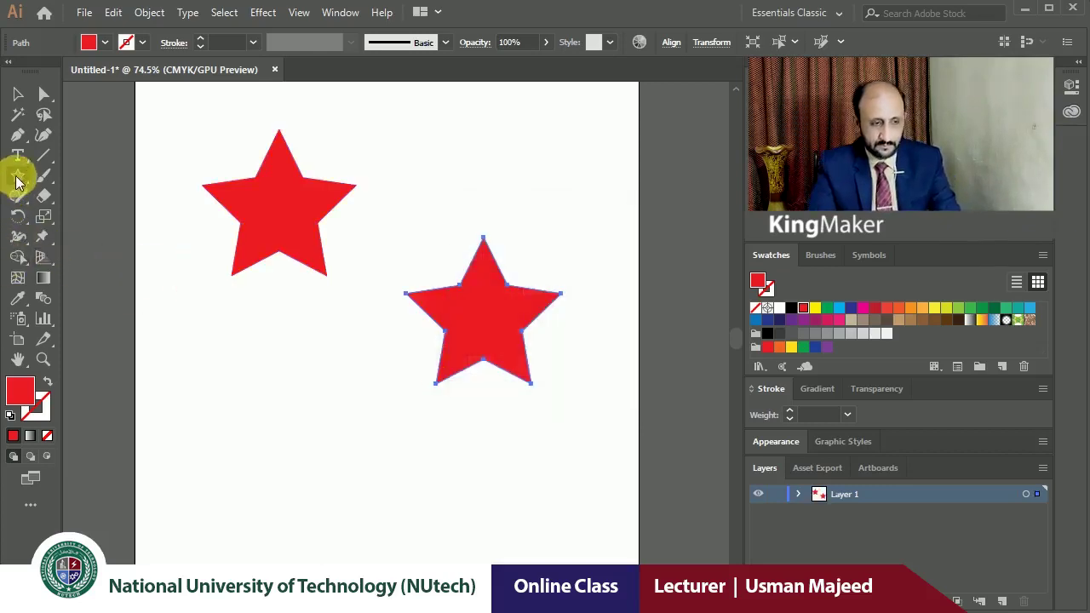
click(18, 94)
click(454, 332)
key(Delete)
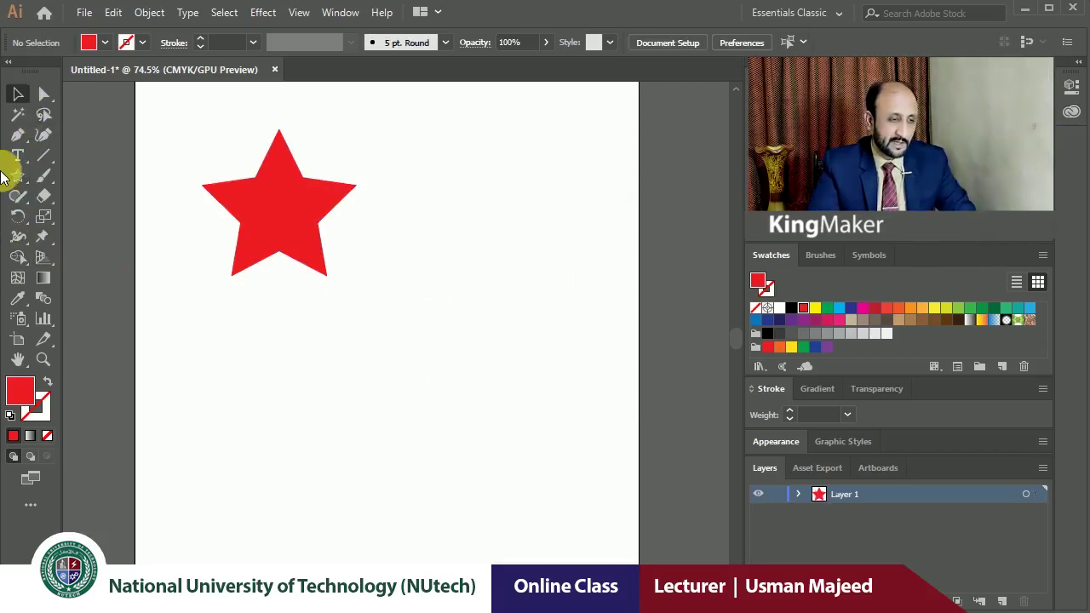
click(18, 176)
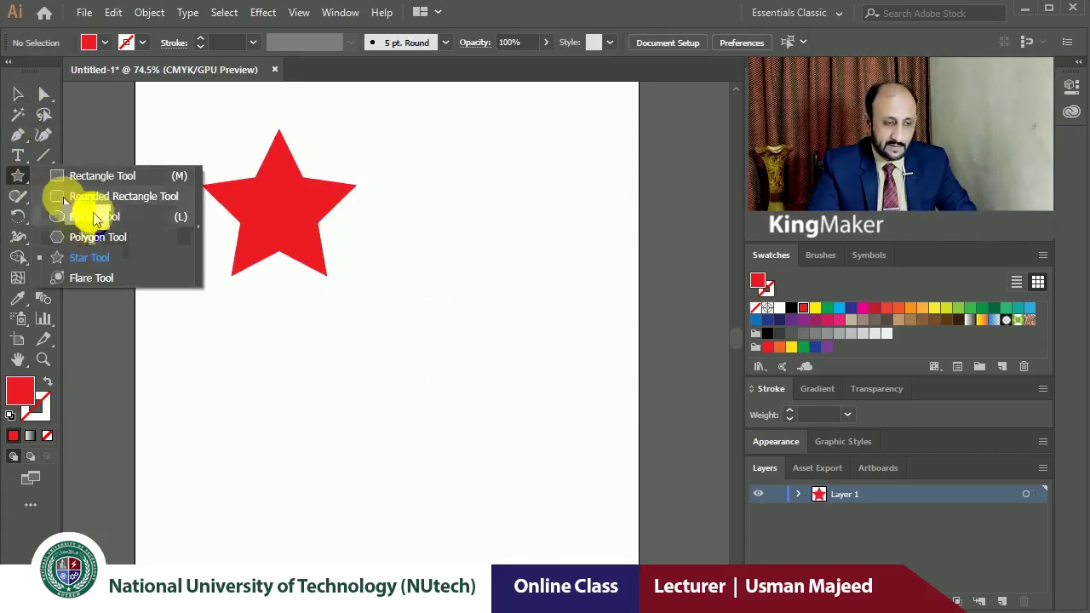
- Draw a red 1.3 in circle centred over the star, undoing misplaced attempts
click(82, 218)
drag(287, 213, 356, 285)
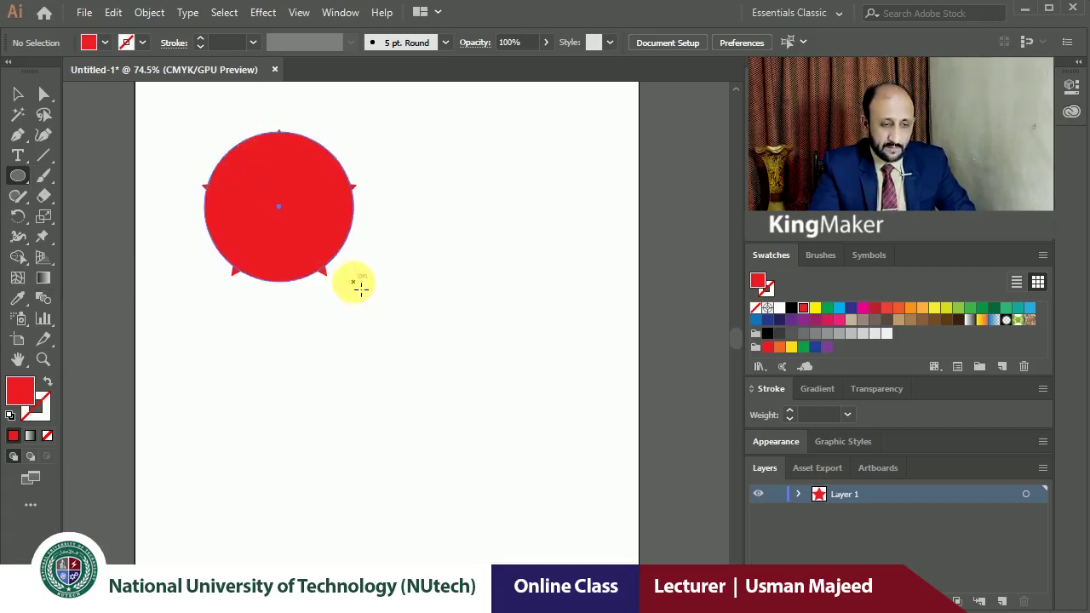
key(ctrl+z)
mouse_move(384, 242)
mouse_down()
mouse_move(552, 414)
mouse_move(541, 406)
mouse_up()
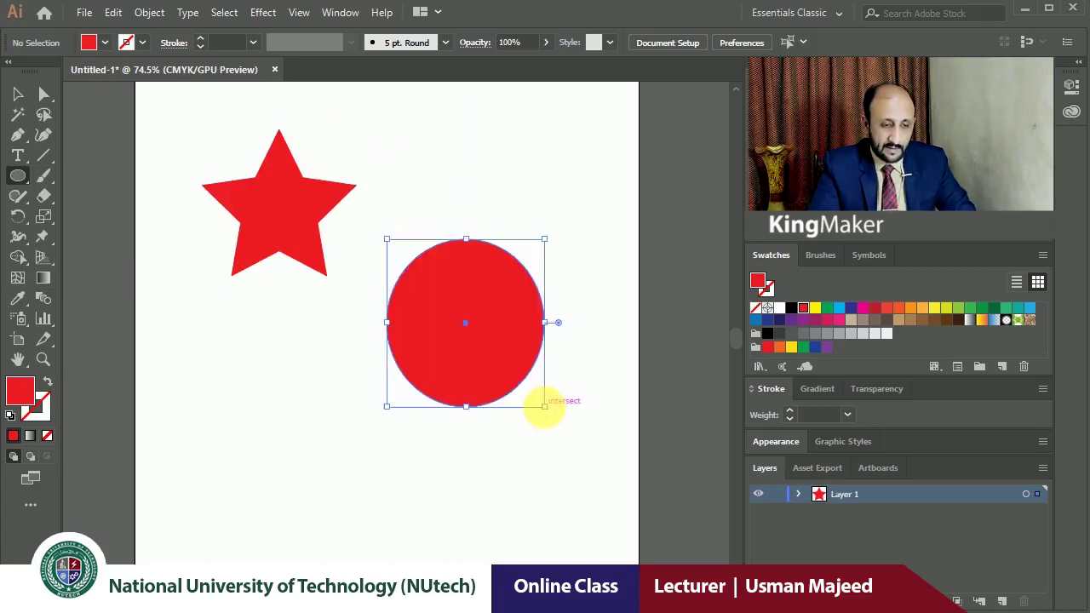
key(ctrl+z)
mouse_move(454, 310)
mouse_down()
mouse_move(540, 414)
mouse_move(457, 313)
mouse_move(526, 402)
mouse_up()
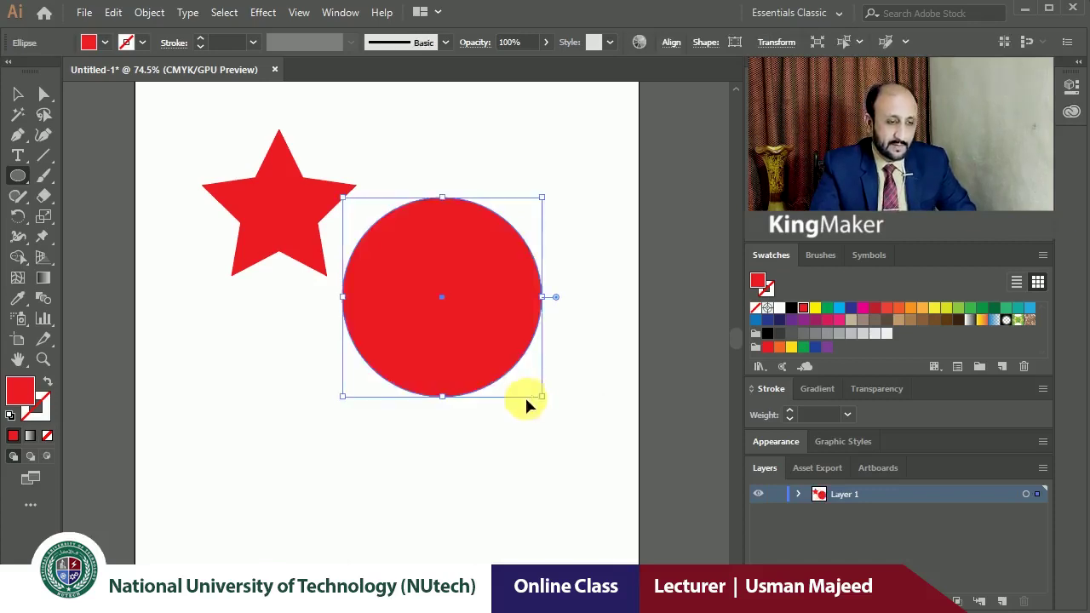
key(ctrl+z)
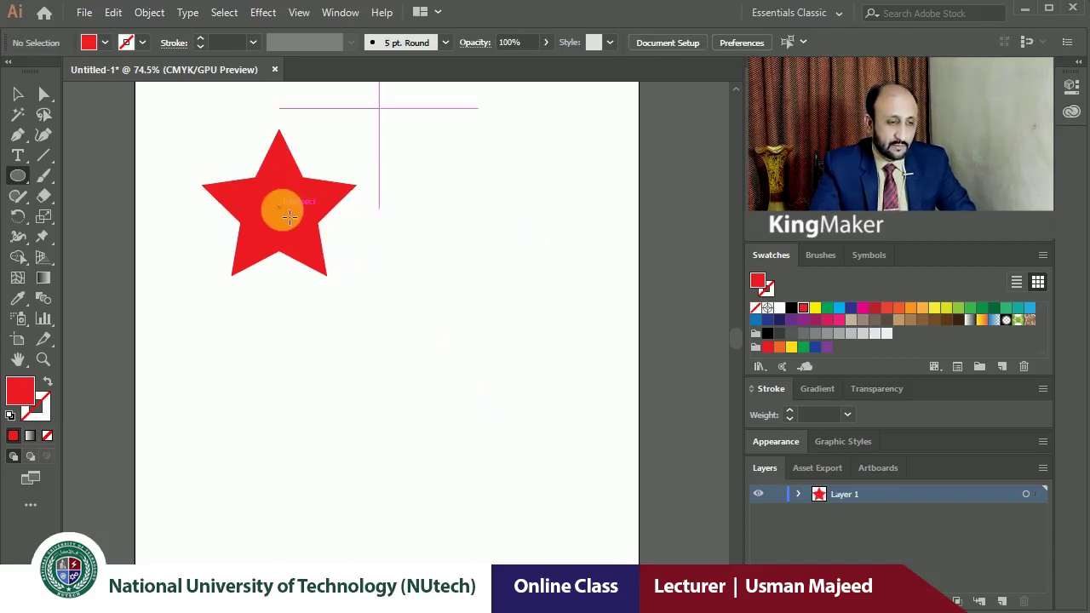
drag(282, 210, 328, 254)
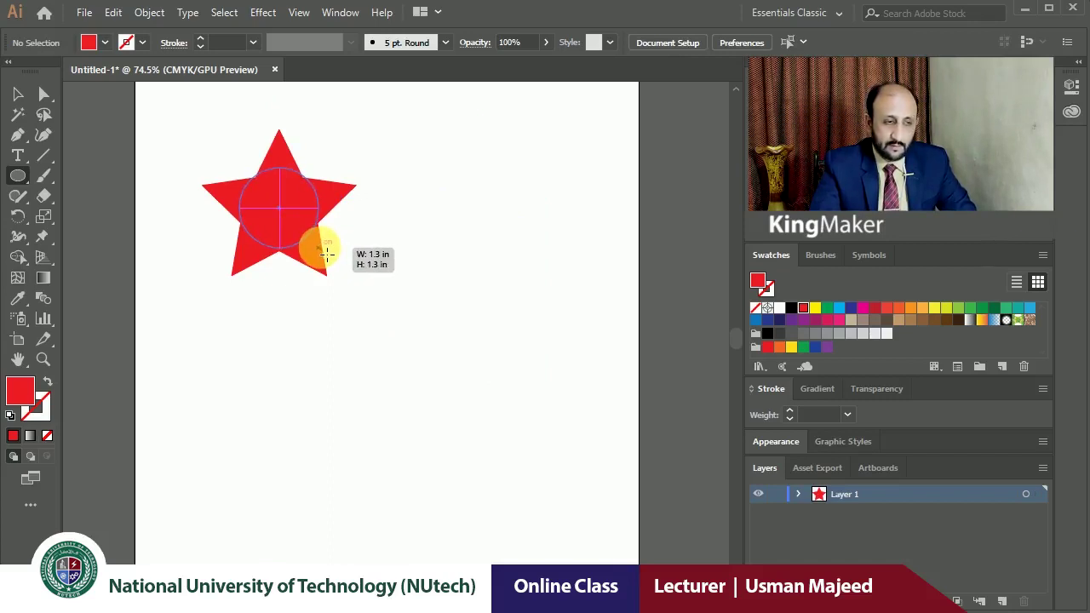
drag(329, 254, 318, 247)
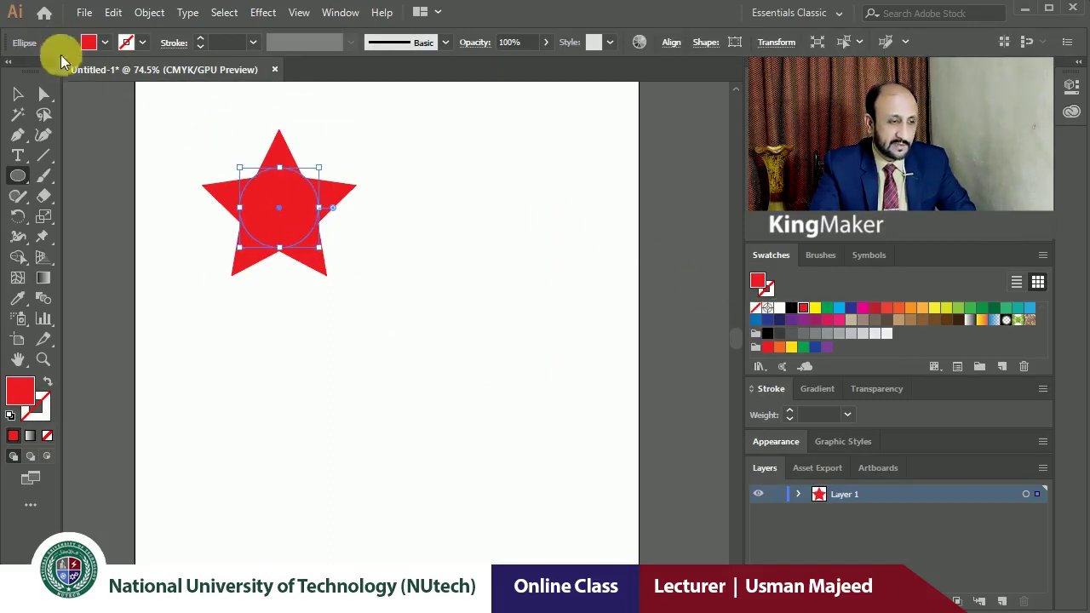
- Give the circle no fill and a black 1 pt outline
click(89, 42)
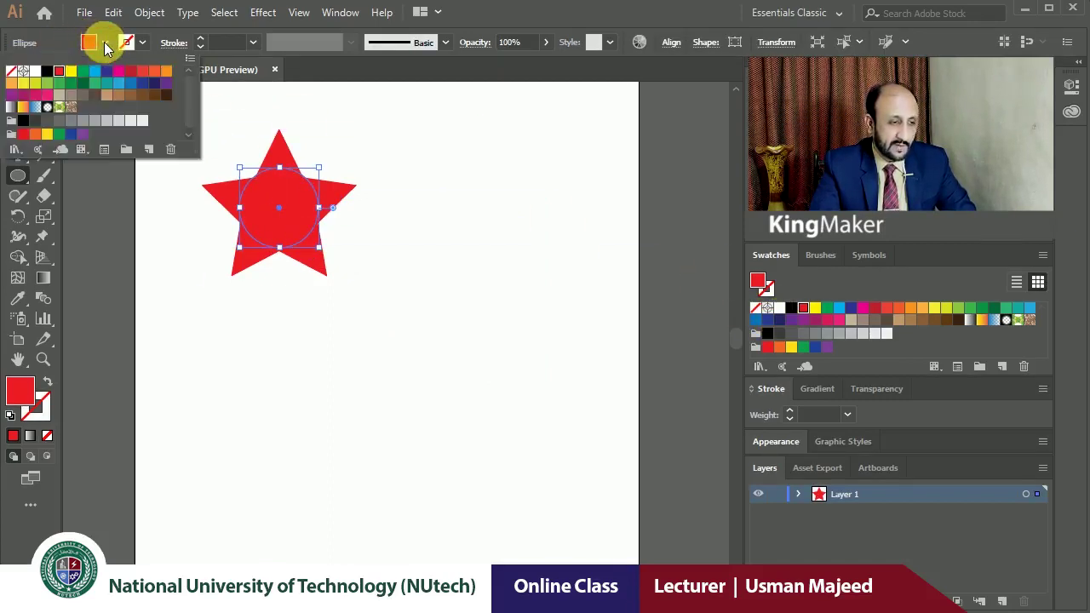
click(11, 71)
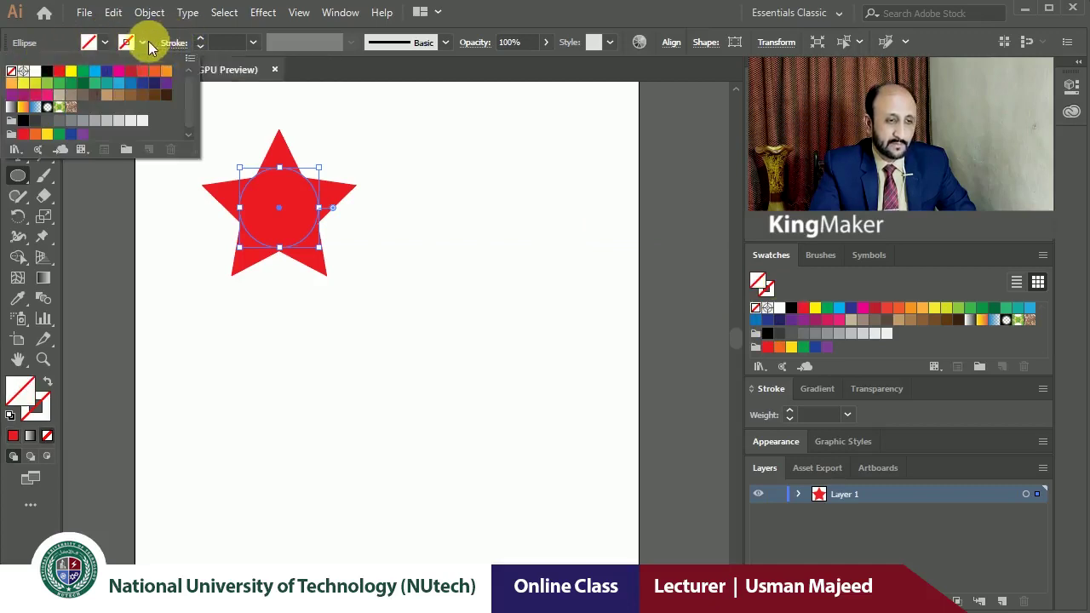
click(143, 42)
click(48, 71)
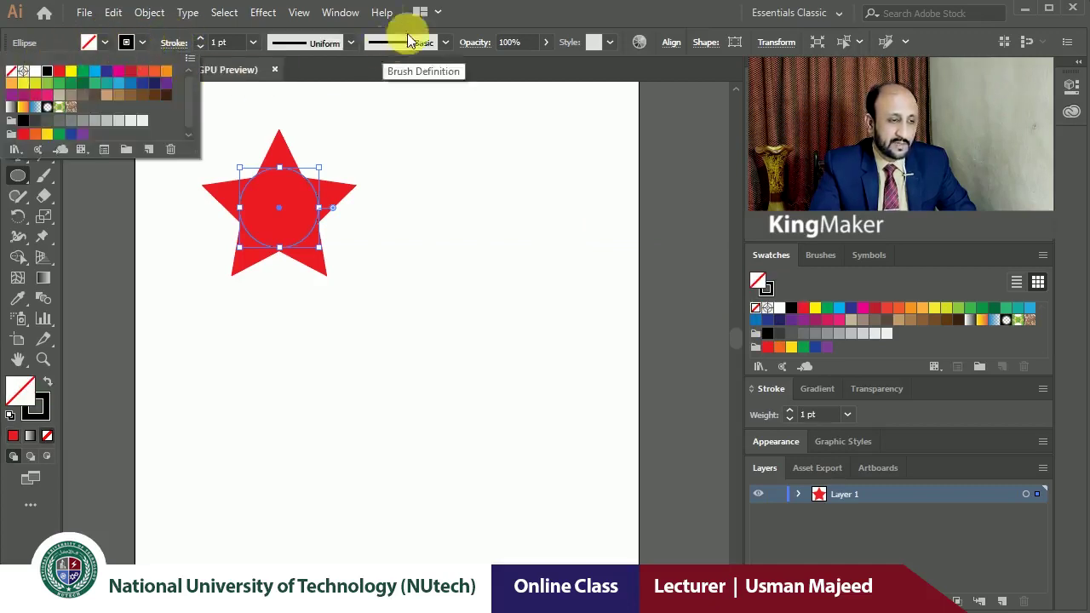
- Scale an outline circle out so it rings the star's outer tips
click(18, 94)
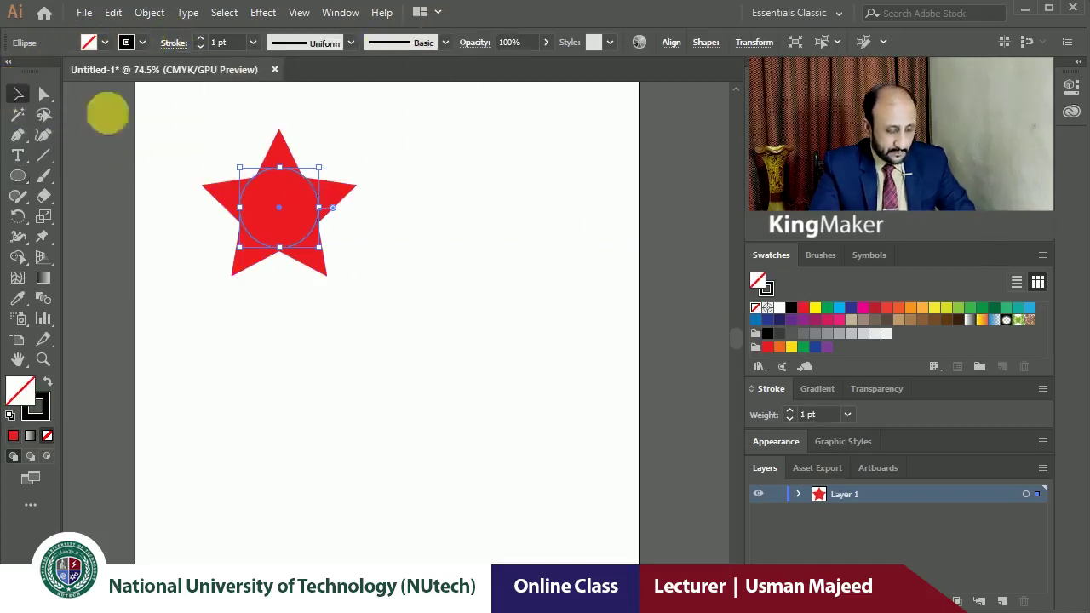
click(292, 178)
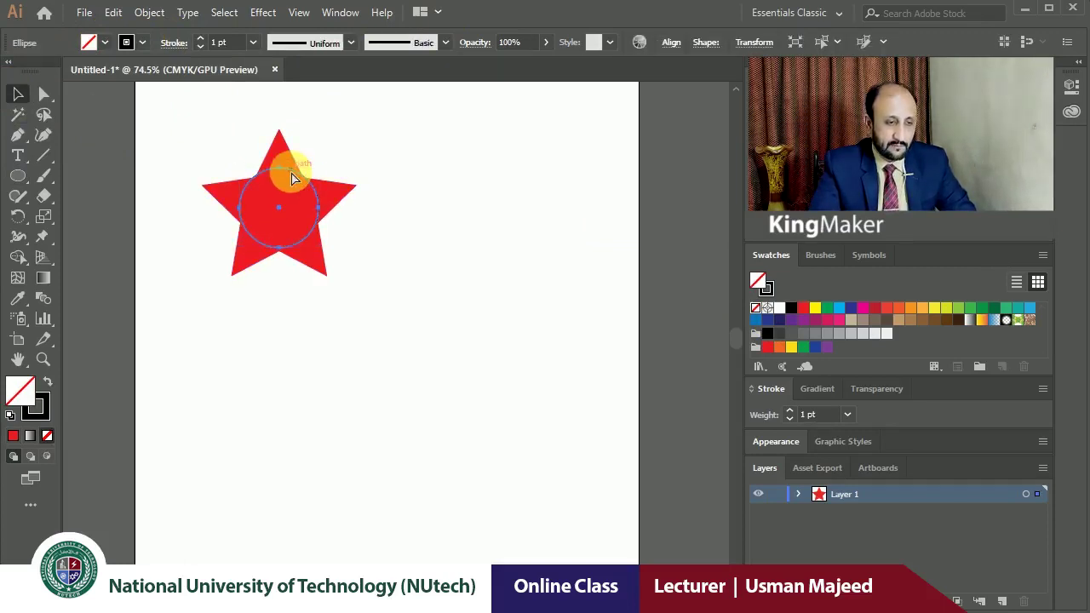
drag(320, 168, 388, 133)
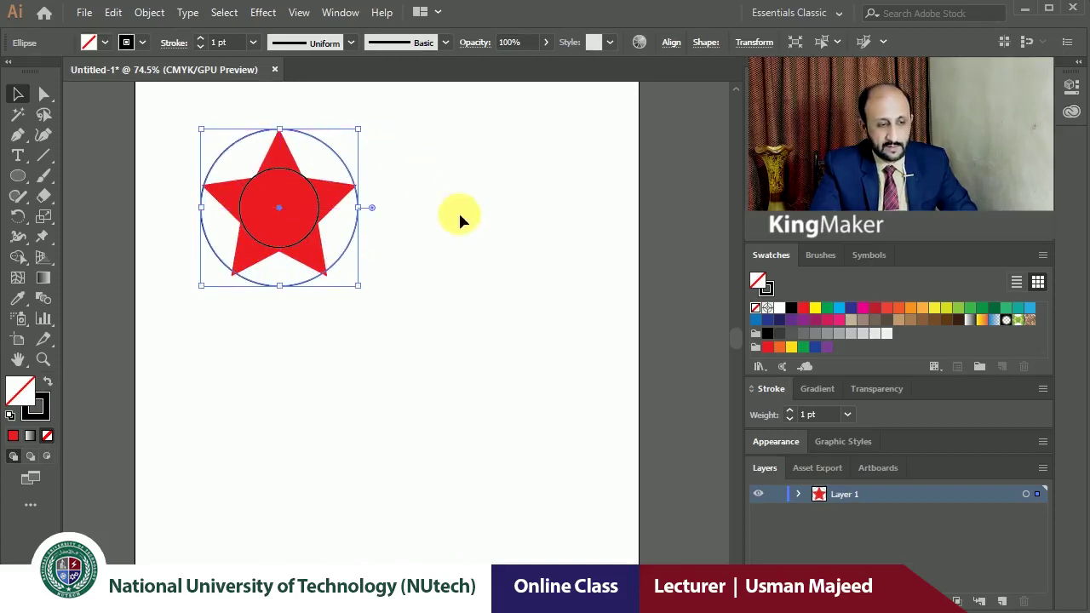
click(410, 275)
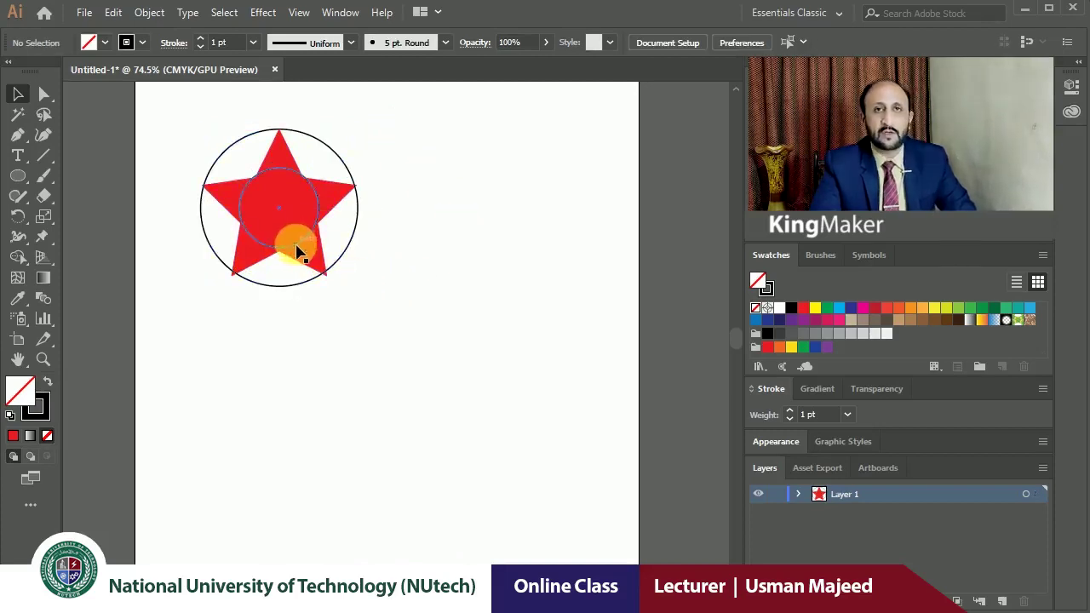
click(359, 210)
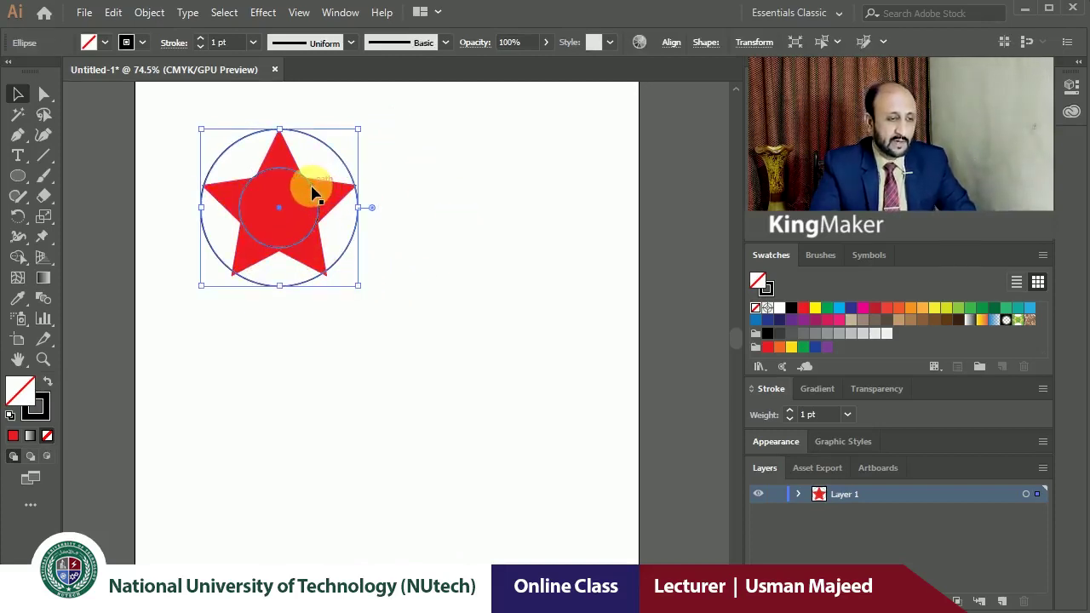
click(497, 255)
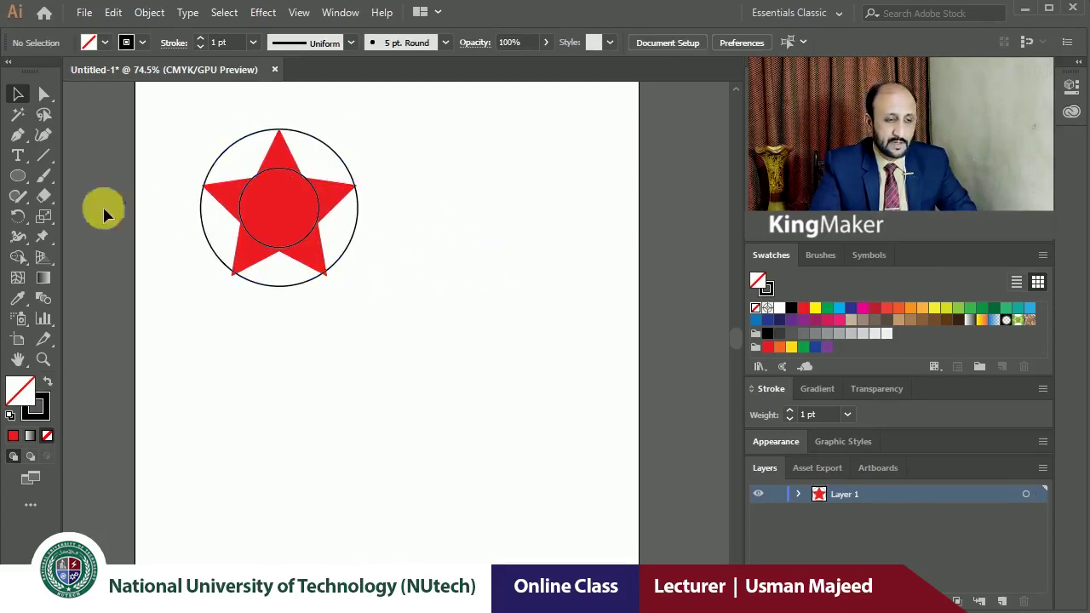
- Create a five-point star with inner radius 0.2
click(25, 184)
click(111, 260)
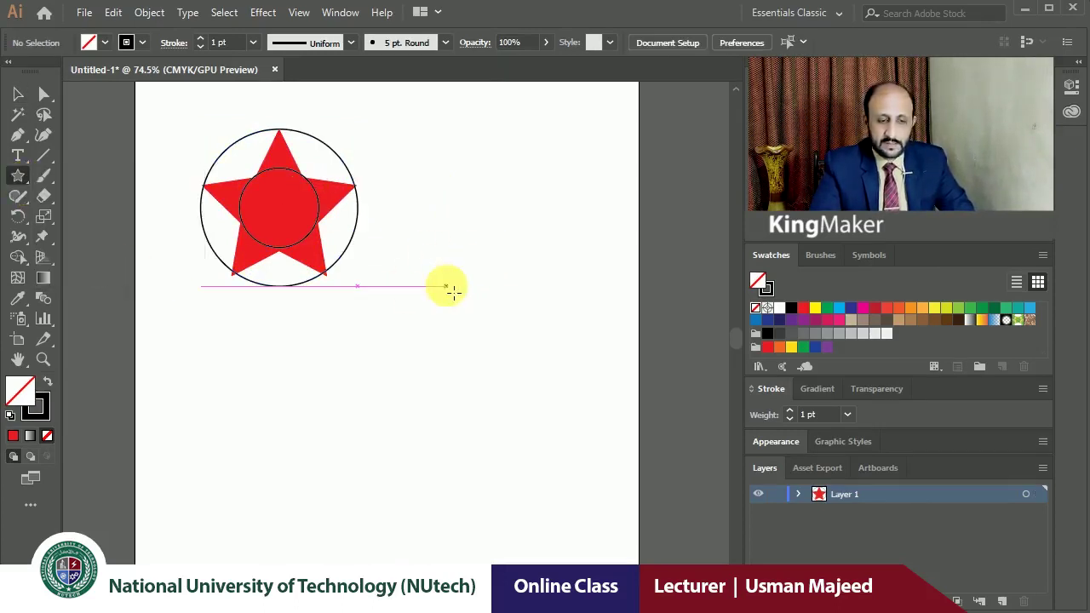
click(450, 287)
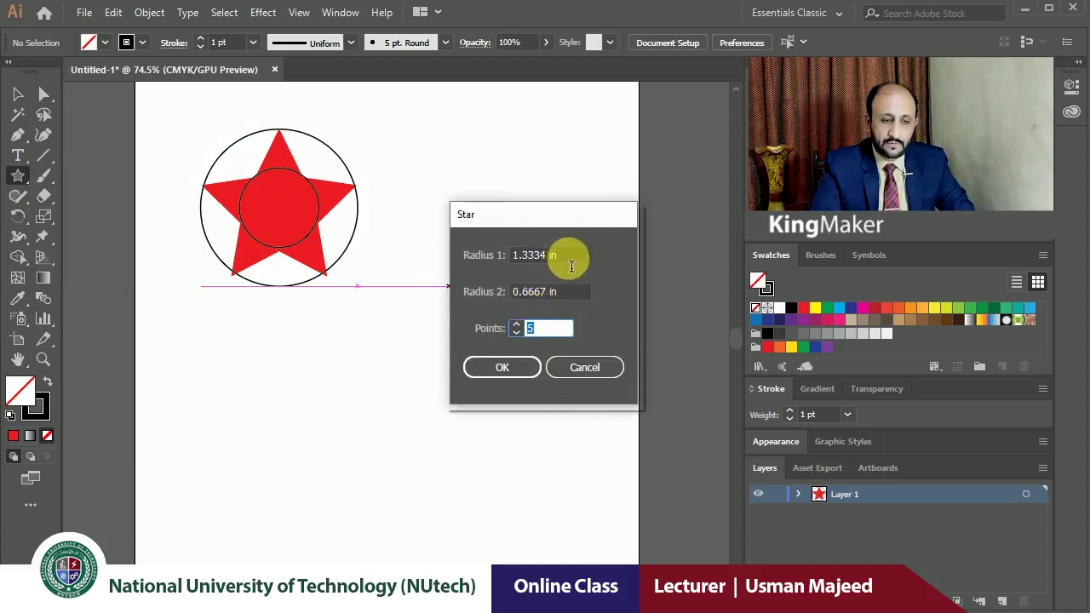
click(571, 292)
drag(564, 292, 511, 292)
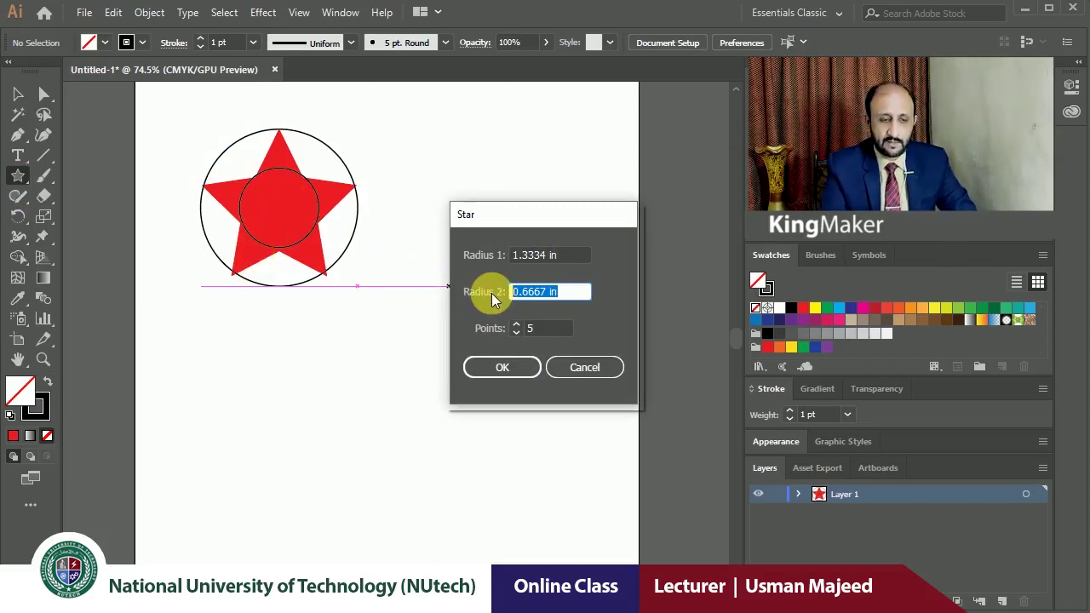
key(Right)
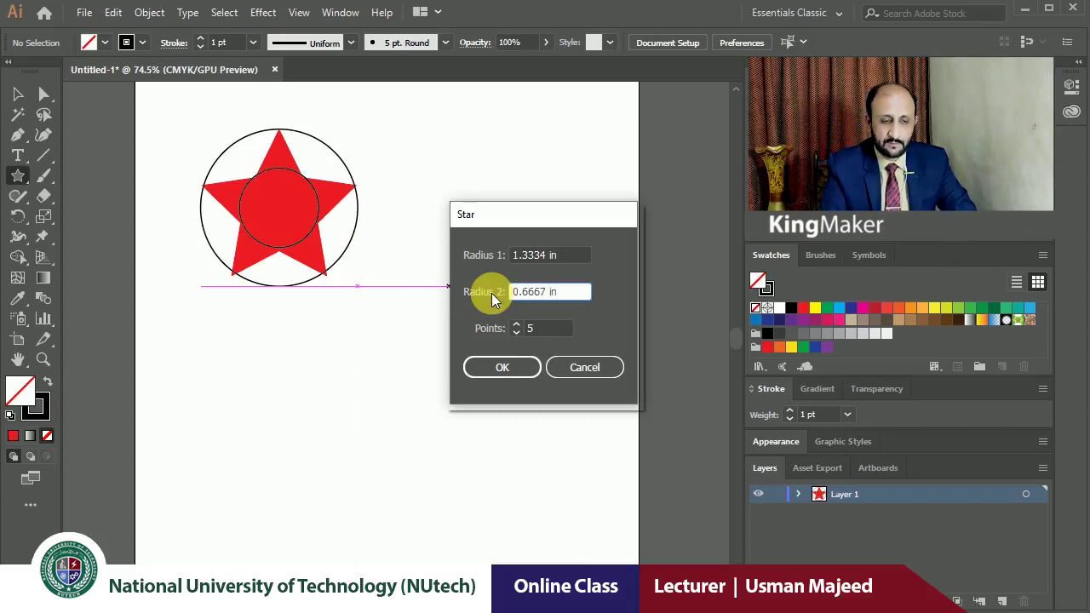
key(shift+Left)
key(shift+Left)
key(shift+Left)
key(shift+Left)
key(shift+Left)
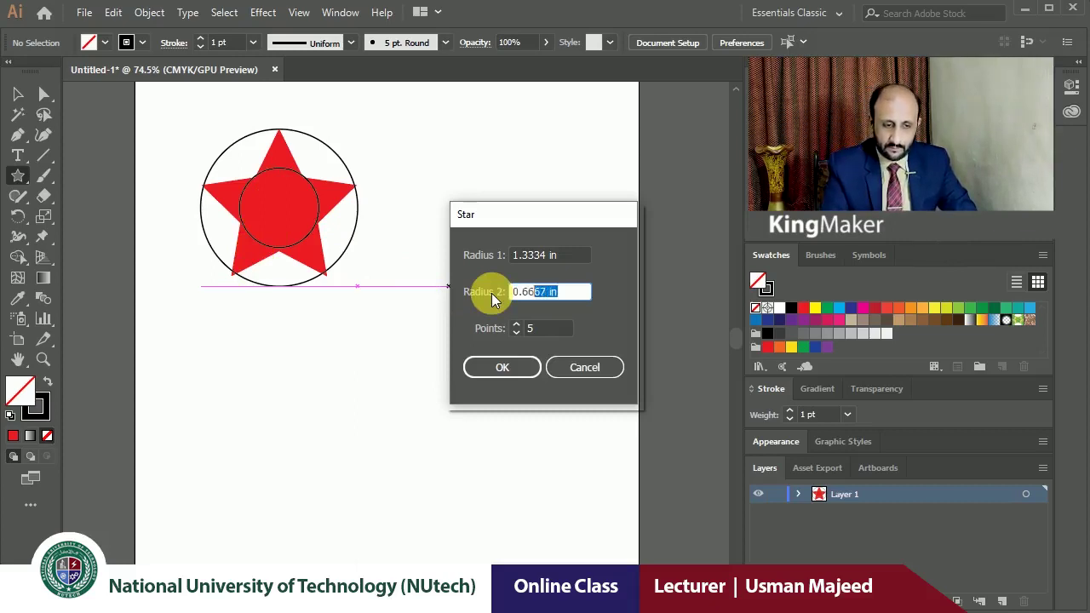
key(shift+Left)
key(shift+Left)
text(2)
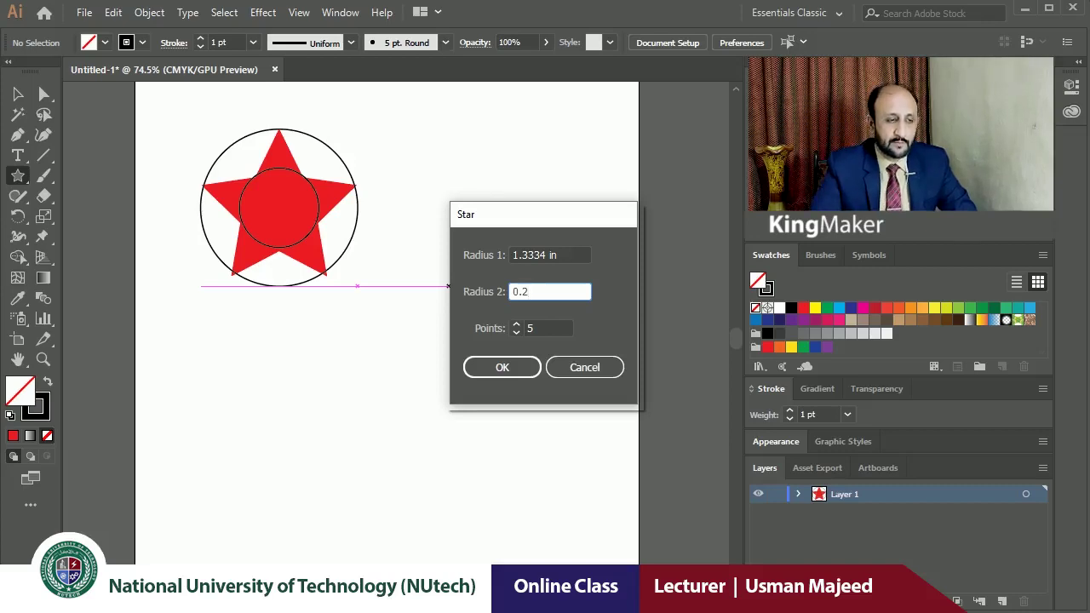
key(Return)
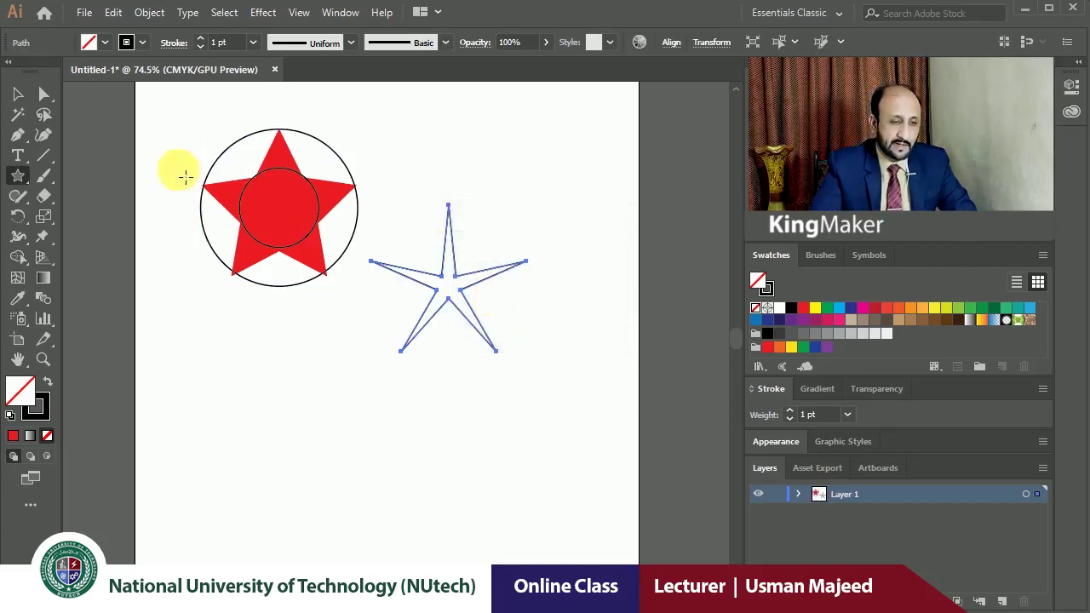
- Fill the thin star red, remove its outline, and move it beside the circled star
click(98, 42)
click(61, 73)
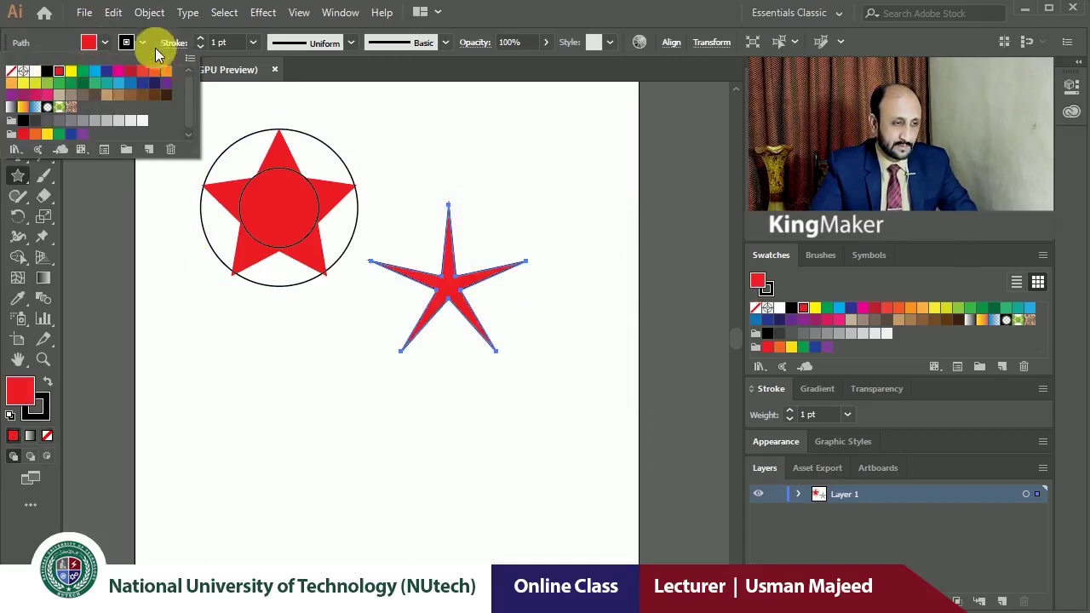
click(141, 42)
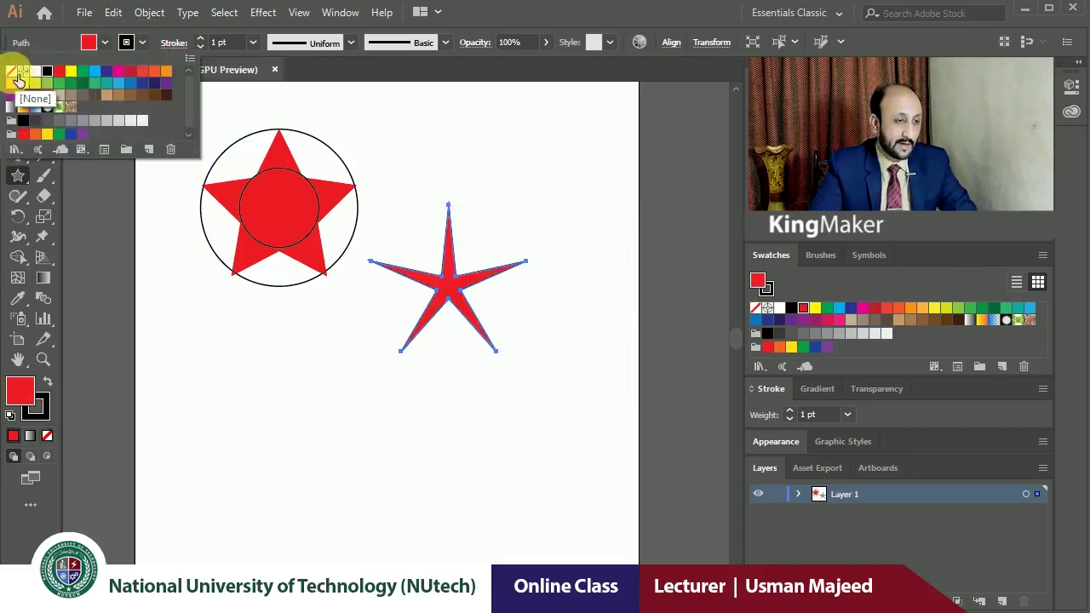
click(11, 71)
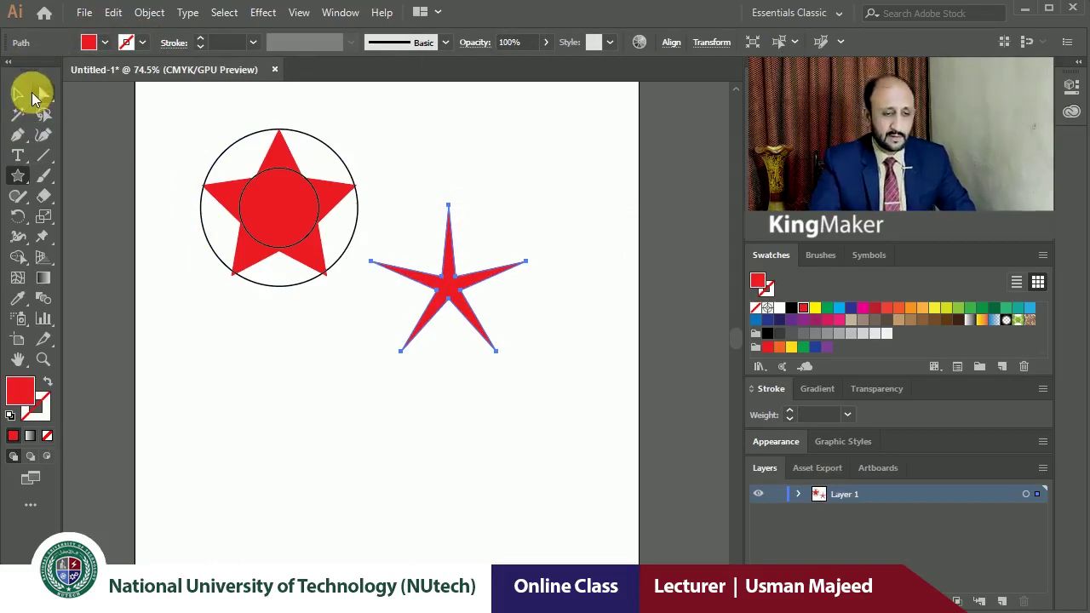
click(18, 93)
click(199, 360)
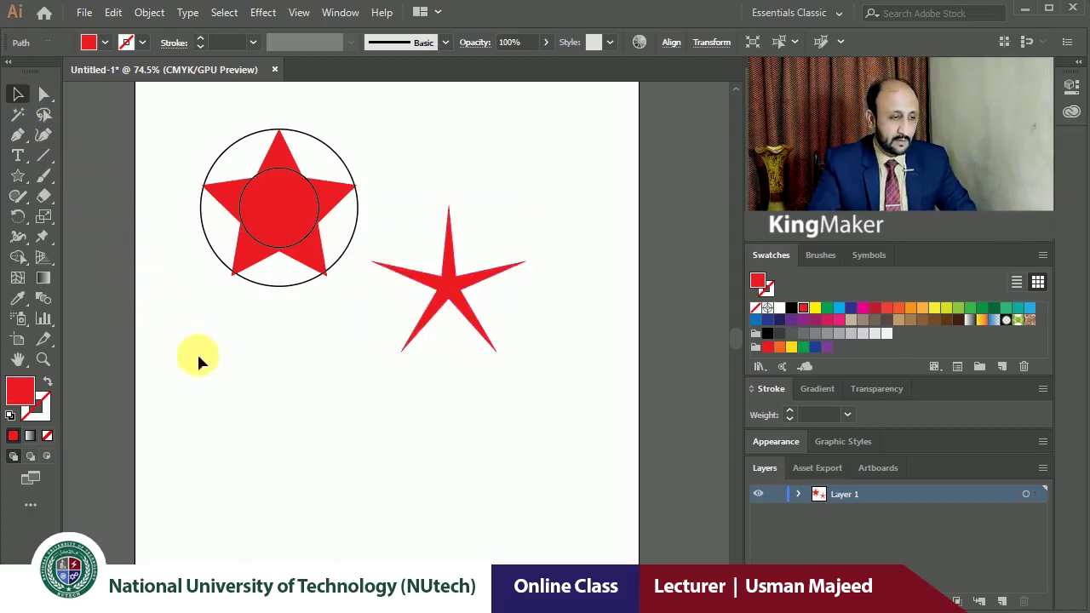
drag(440, 310, 474, 251)
- Create a star with inner radius 1, then delete the pentagon-like result
click(399, 364)
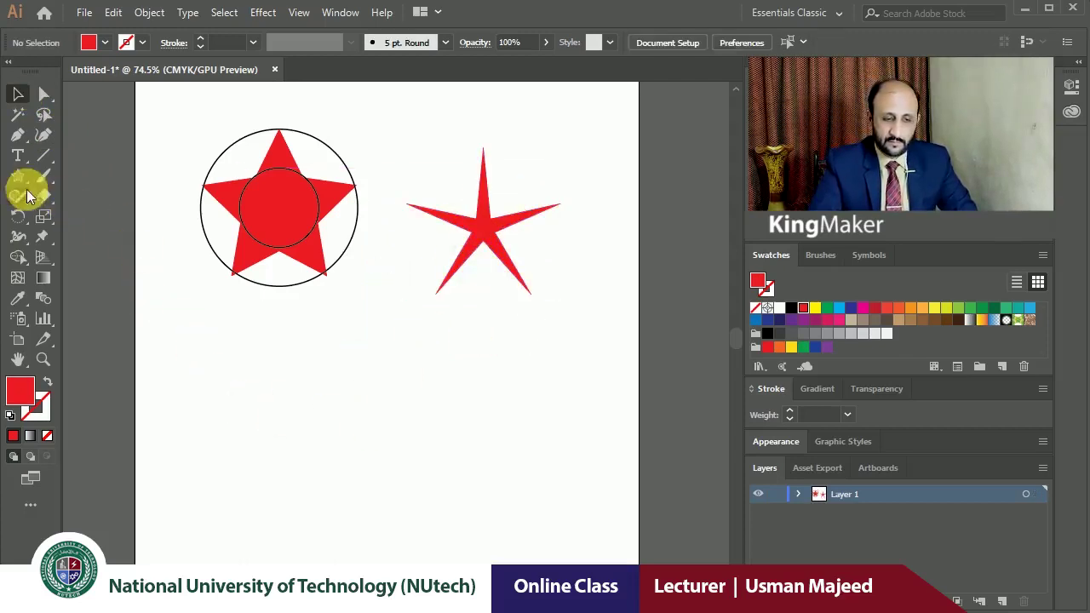
click(18, 176)
click(410, 412)
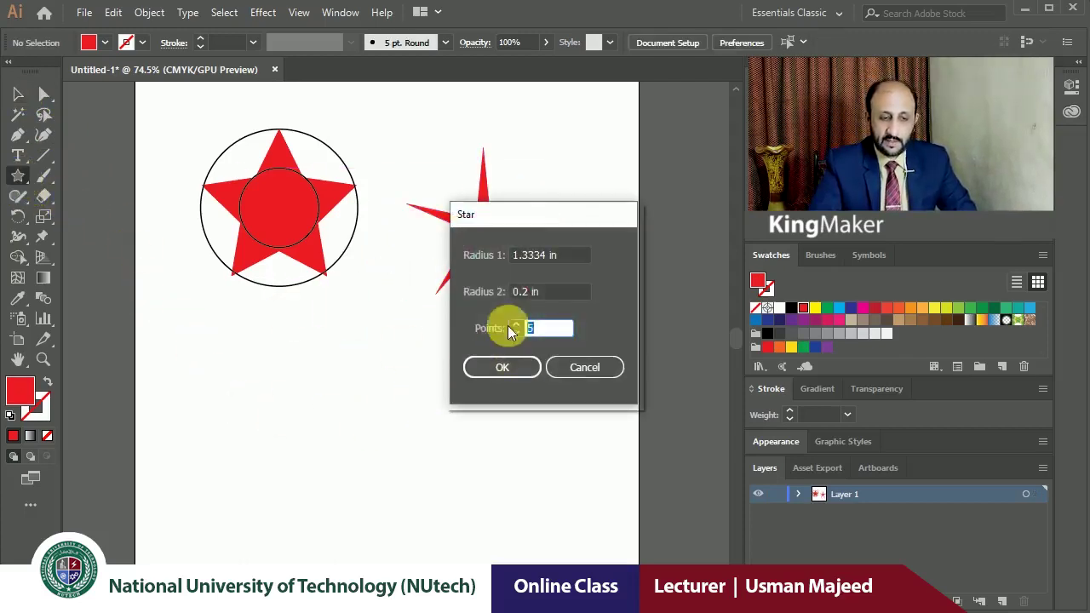
click(515, 292)
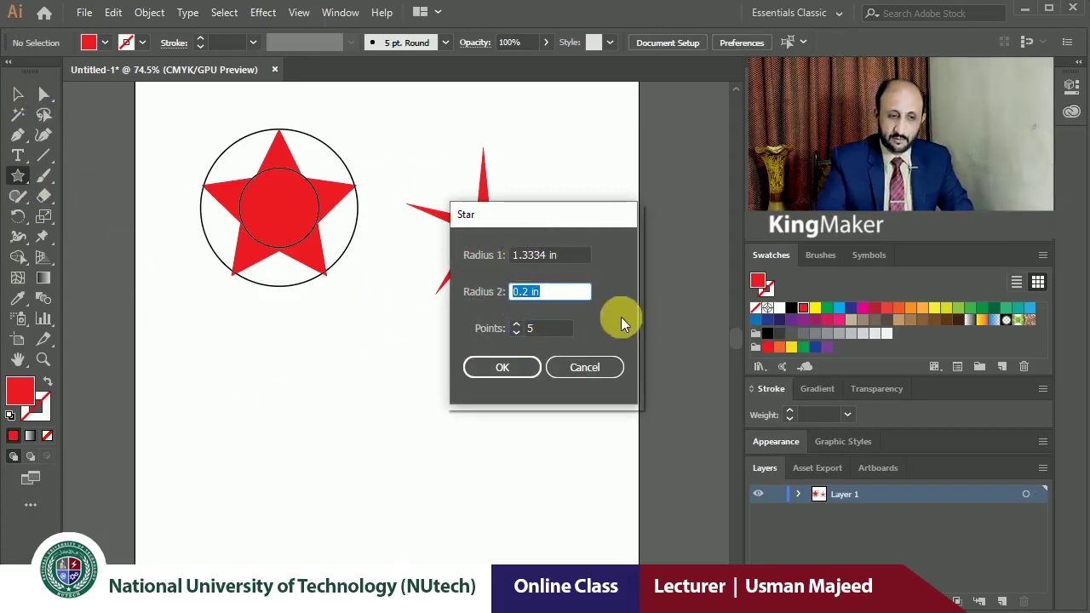
text(1)
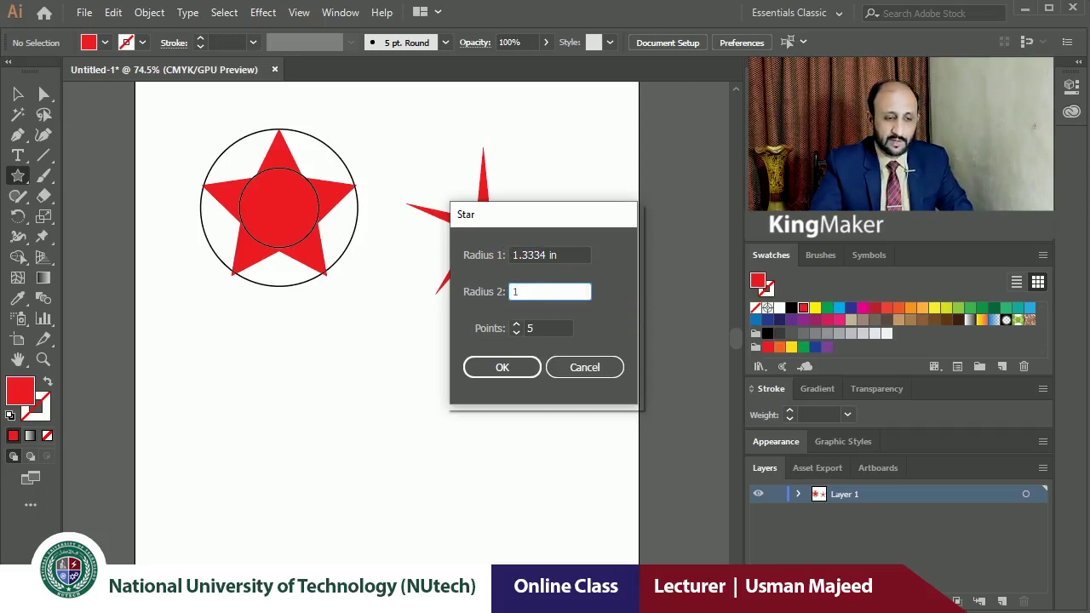
click(489, 366)
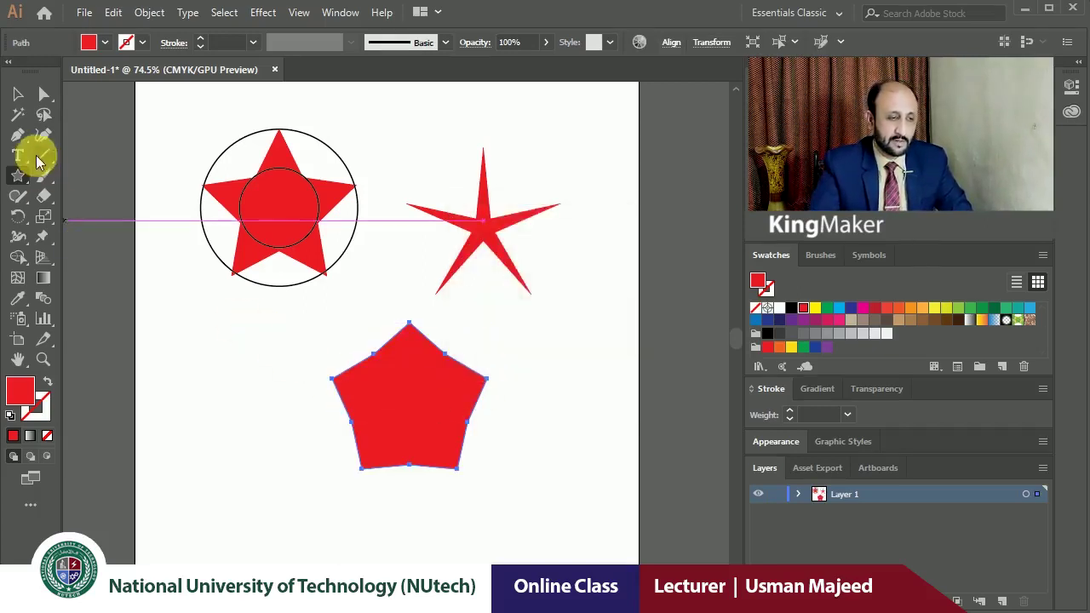
key(Delete)
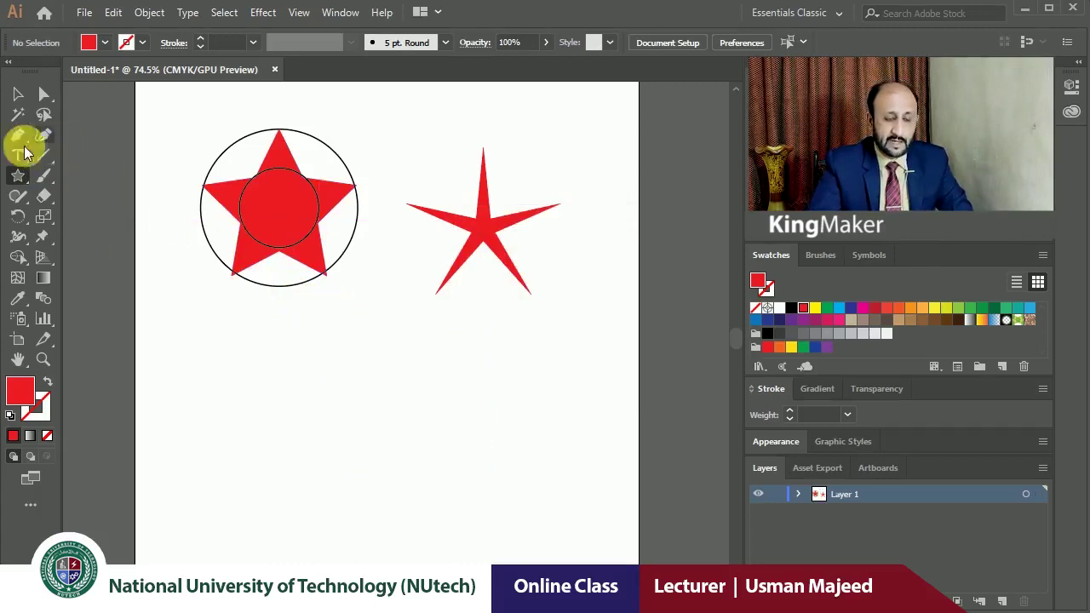
- Create a 50-point starburst with radii 1.25 and 1 in
click(379, 371)
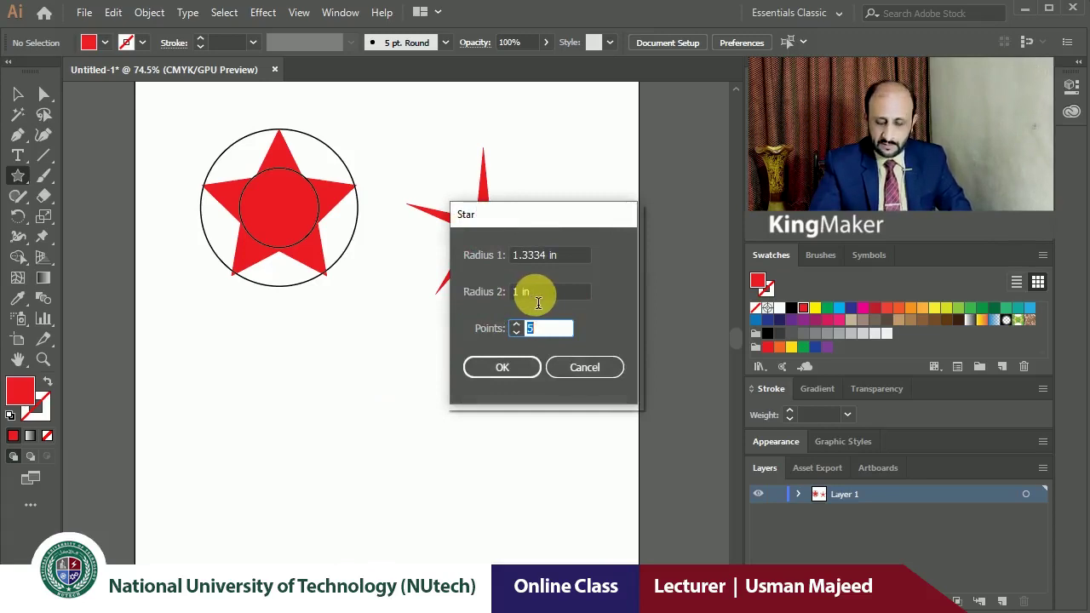
click(558, 252)
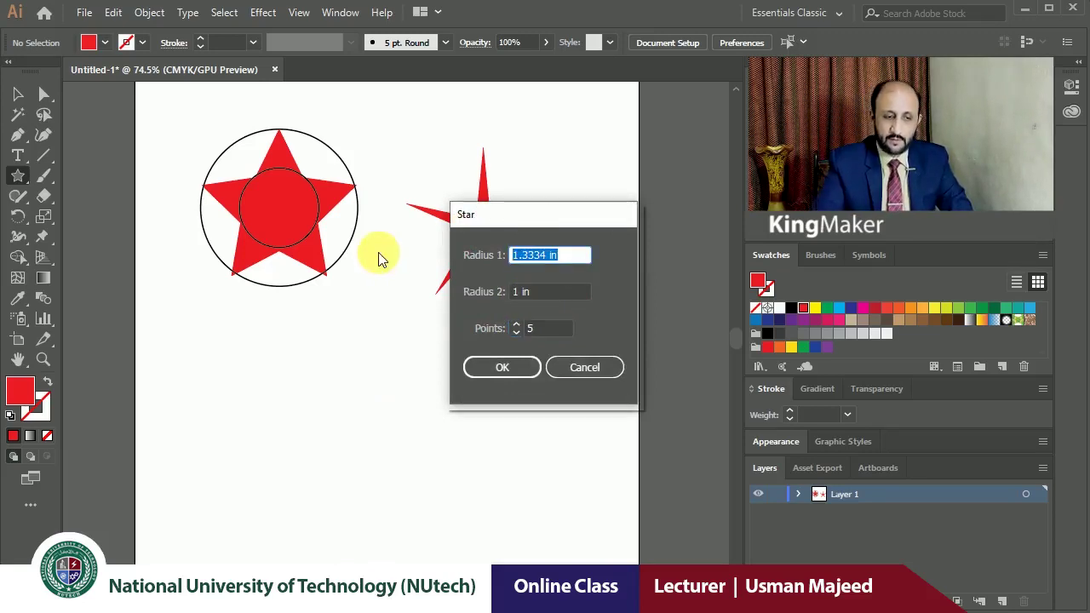
text(1.25)
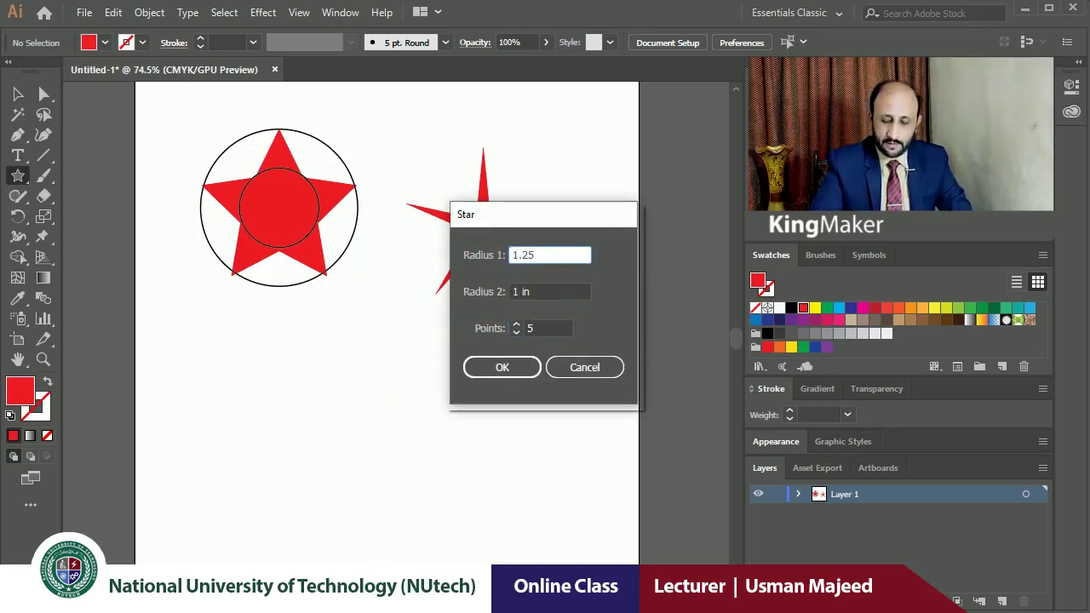
click(554, 328)
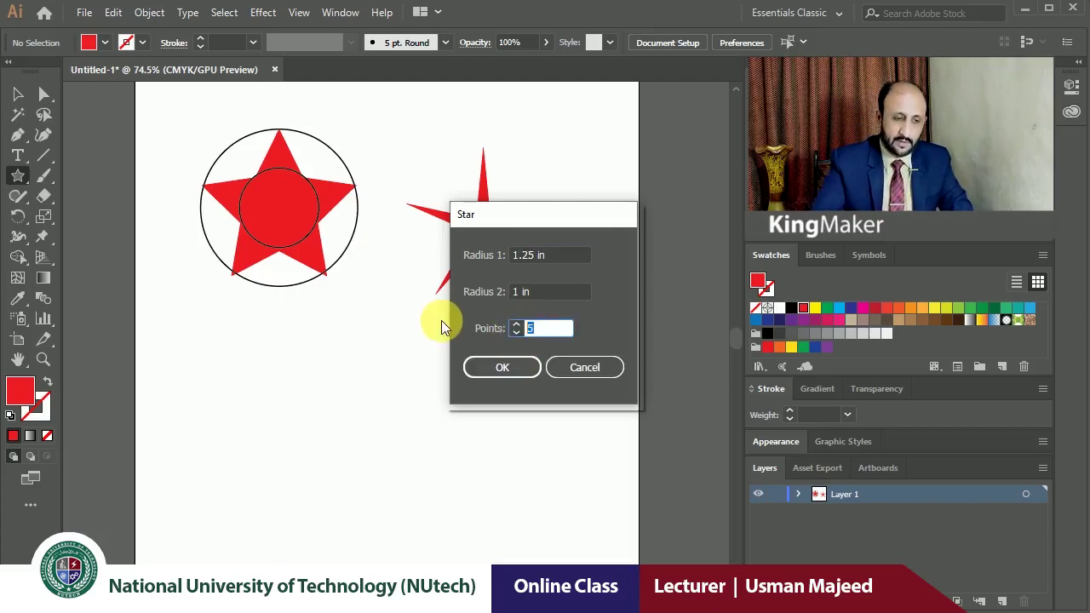
text(50)
key(Return)
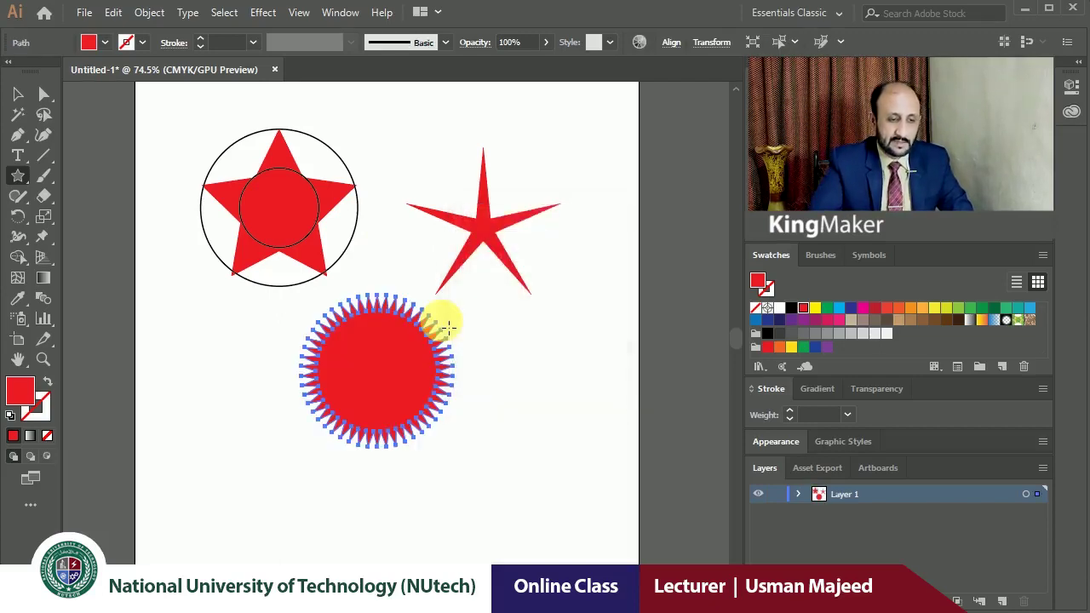
- Zoom in to inspect the starburst, fit the artboard, and select all the stars
click(18, 96)
click(199, 389)
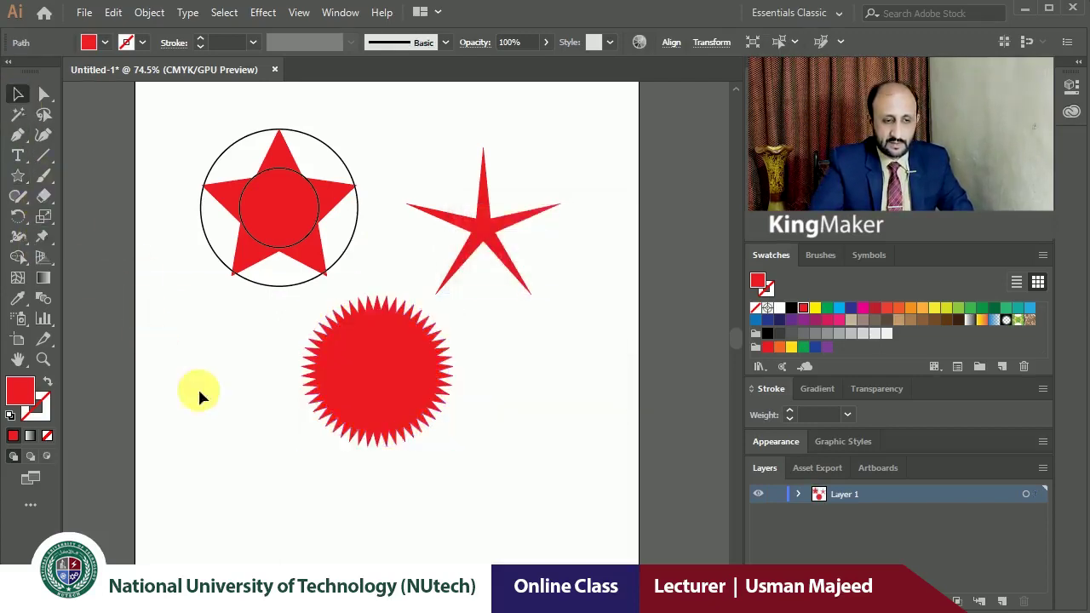
key(z)
drag(331, 414, 555, 553)
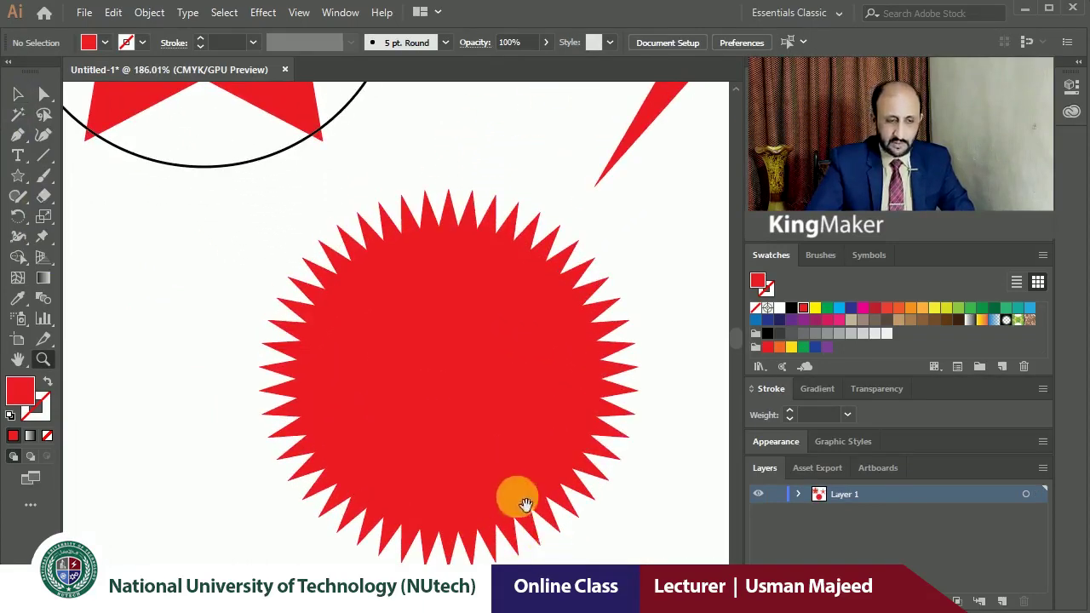
drag(518, 499, 474, 418)
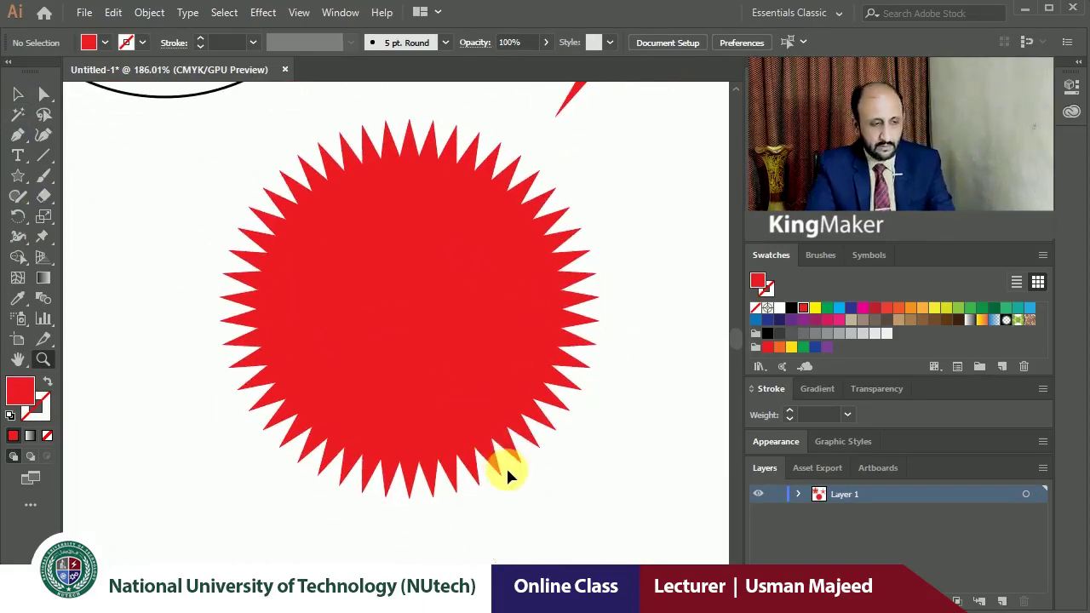
key(ctrl+0)
key(ctrl+a)
- Delete all the stars and choose the Line Segment tool
key(Delete)
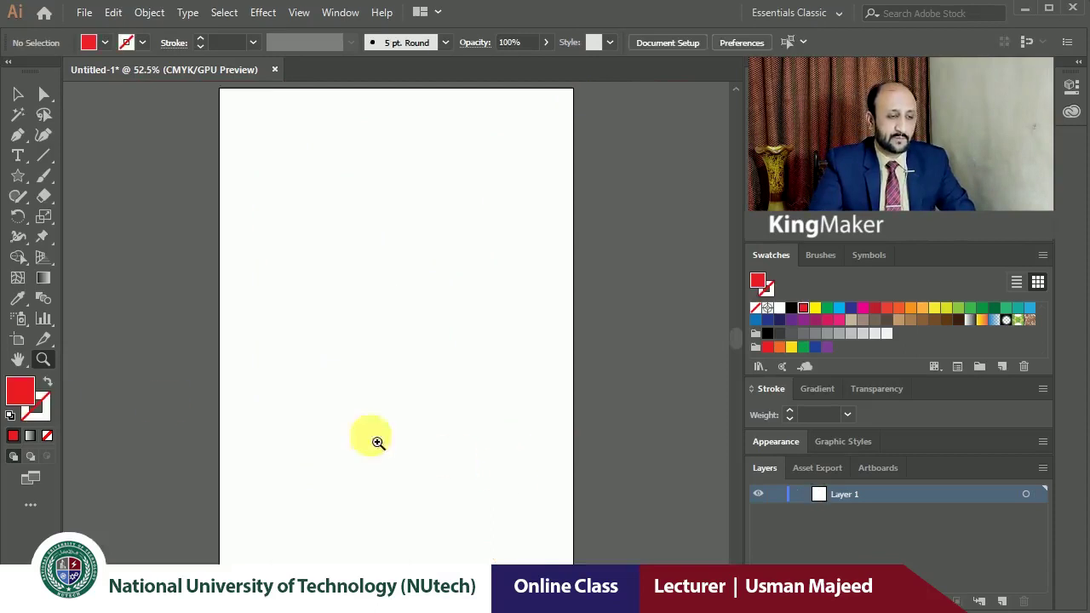
click(20, 179)
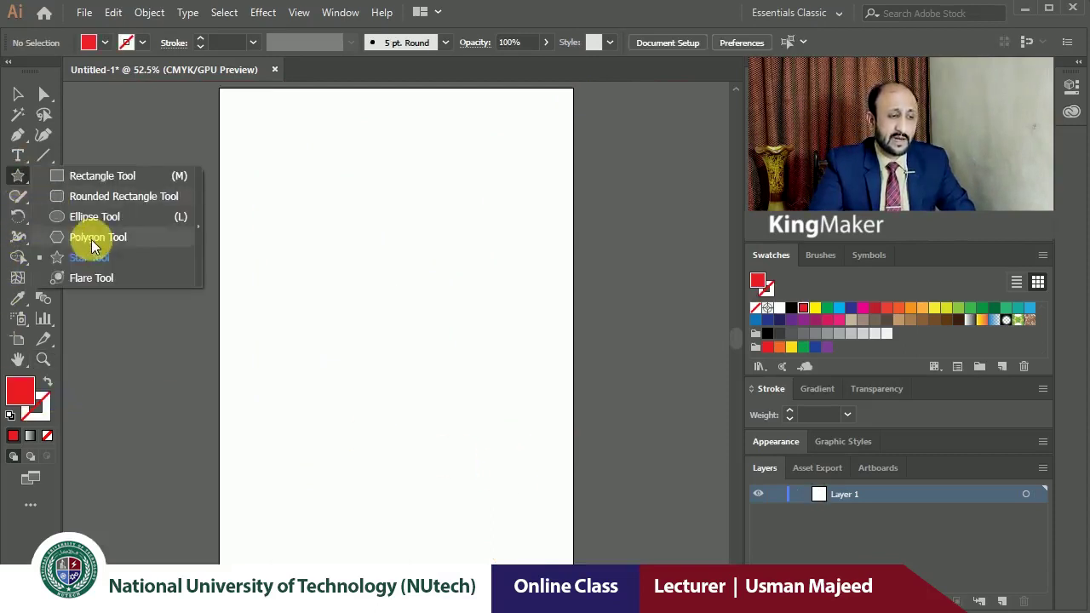
click(17, 180)
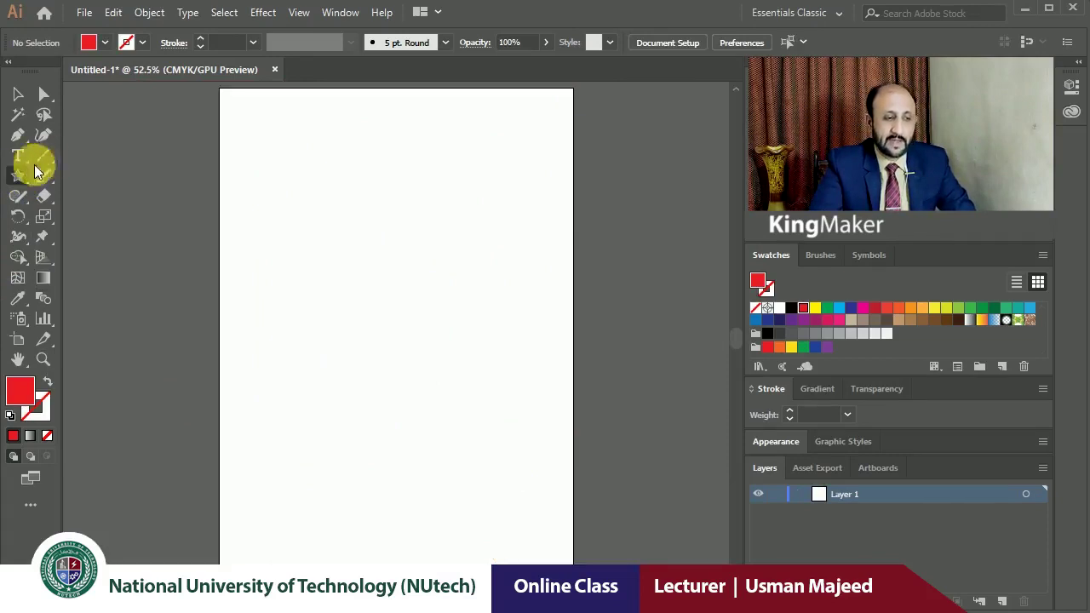
click(52, 155)
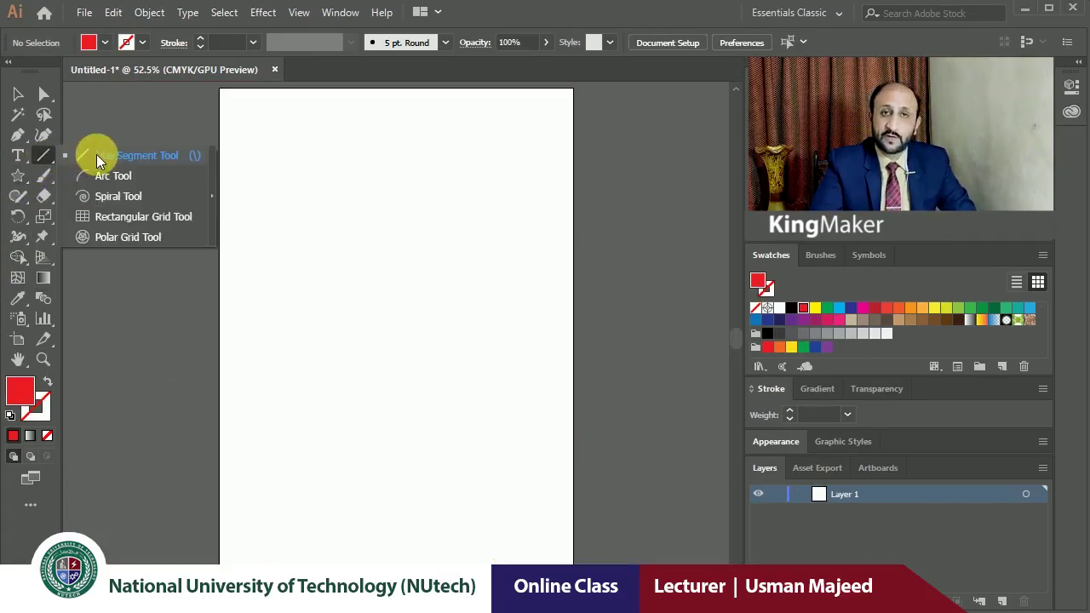
click(145, 156)
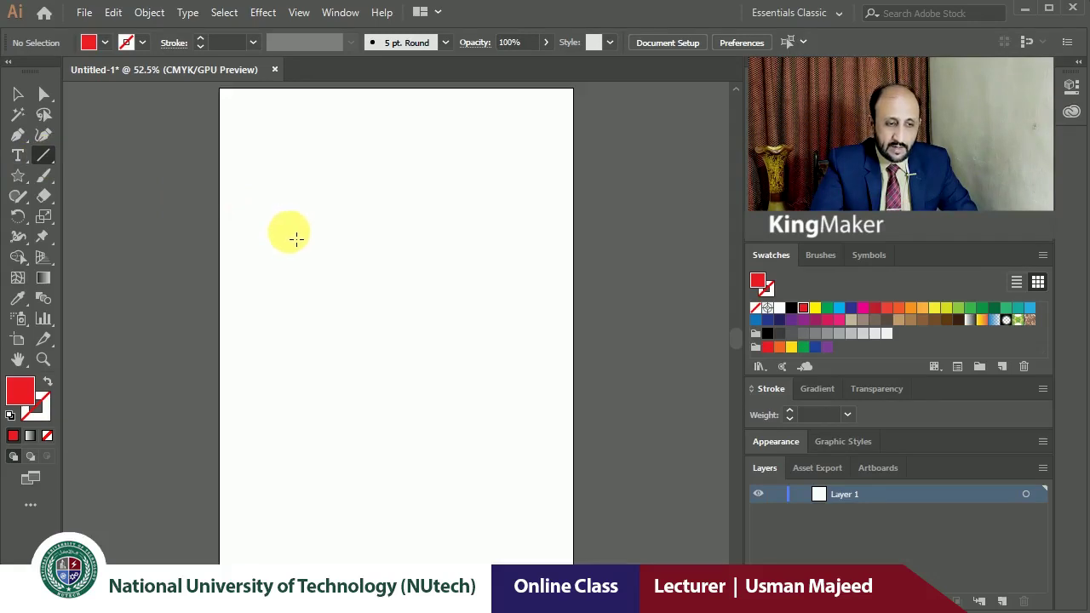
- Draw a horizontal line across the upper part of the artboard
mouse_move(267, 227)
mouse_down()
mouse_move(475, 236)
mouse_move(484, 195)
mouse_move(477, 344)
mouse_move(480, 182)
mouse_move(452, 139)
mouse_move(477, 238)
mouse_move(457, 332)
mouse_move(455, 229)
mouse_move(397, 141)
mouse_move(440, 217)
mouse_move(440, 329)
mouse_move(460, 233)
mouse_move(406, 358)
mouse_move(450, 248)
mouse_move(395, 321)
mouse_move(432, 268)
mouse_move(396, 306)
mouse_move(398, 141)
mouse_up()
key(shift)
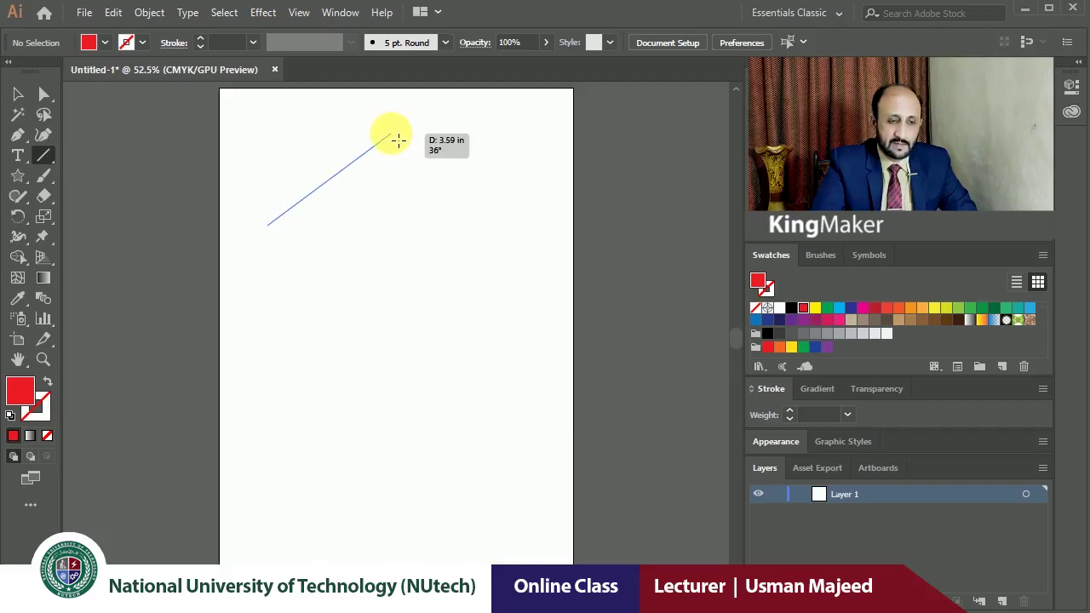
mouse_move(398, 141)
mouse_down()
mouse_move(414, 165)
mouse_move(420, 230)
mouse_up()
ctrl+click(420, 232)
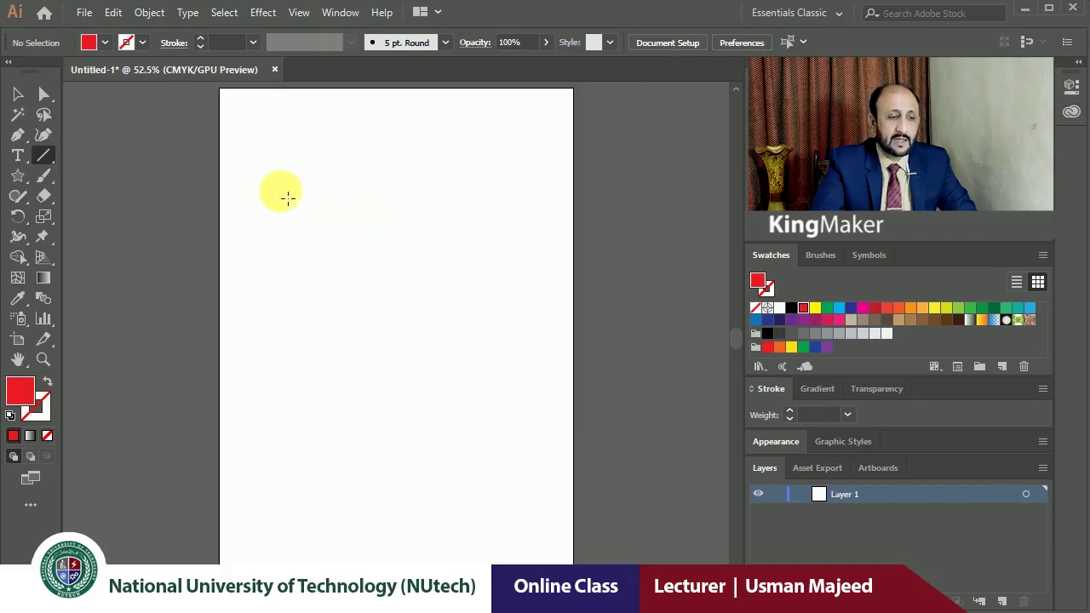
drag(263, 197, 479, 197)
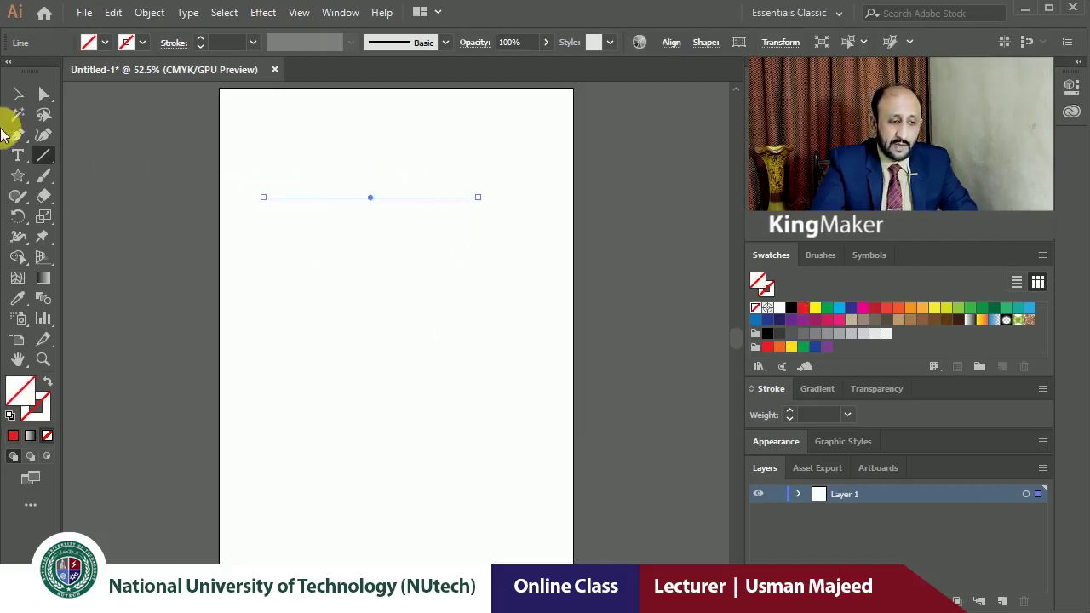
- Select the invisible horizontal line with marquee drags
click(17, 94)
click(358, 149)
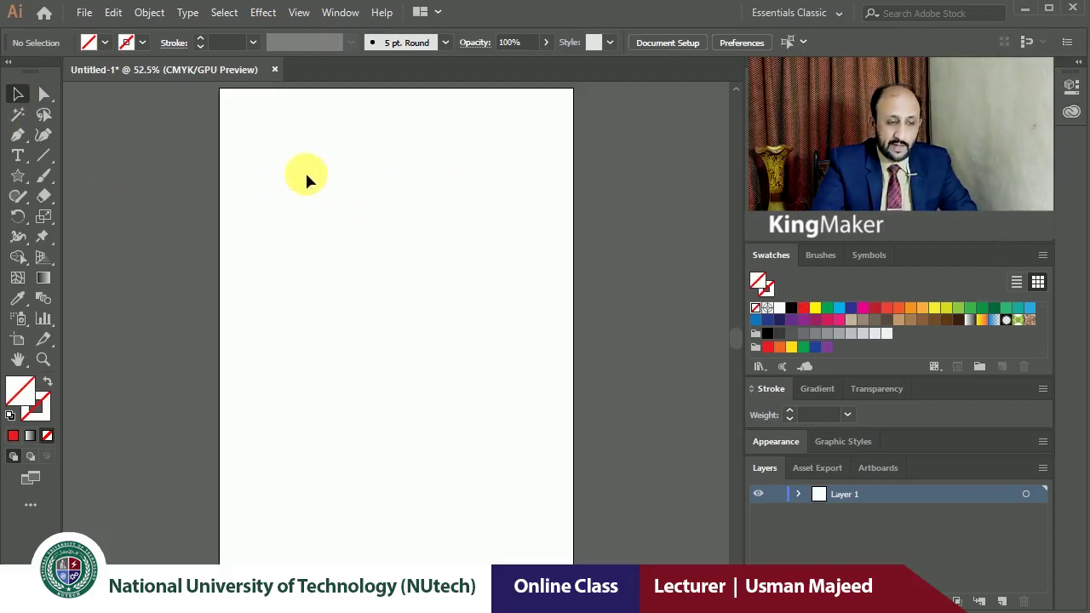
drag(305, 170, 240, 265)
click(342, 140)
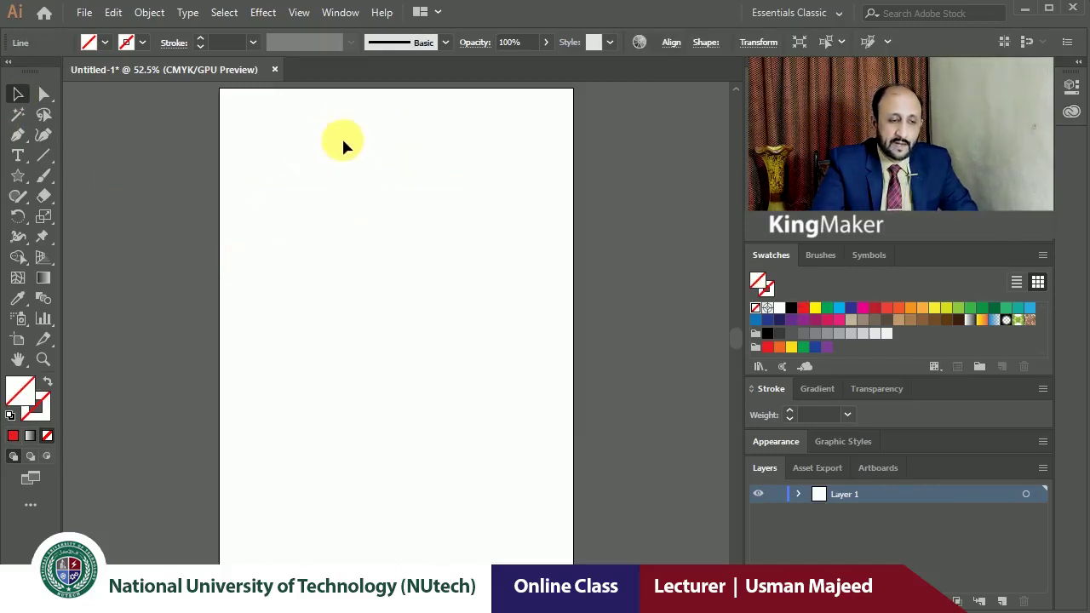
drag(369, 146, 303, 239)
click(349, 156)
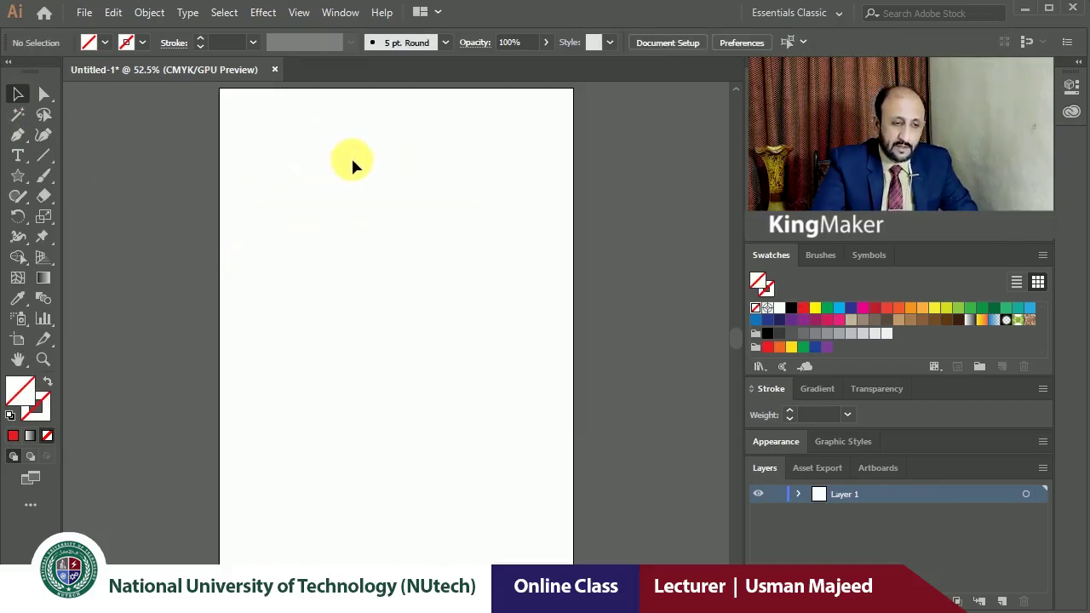
drag(364, 155, 305, 236)
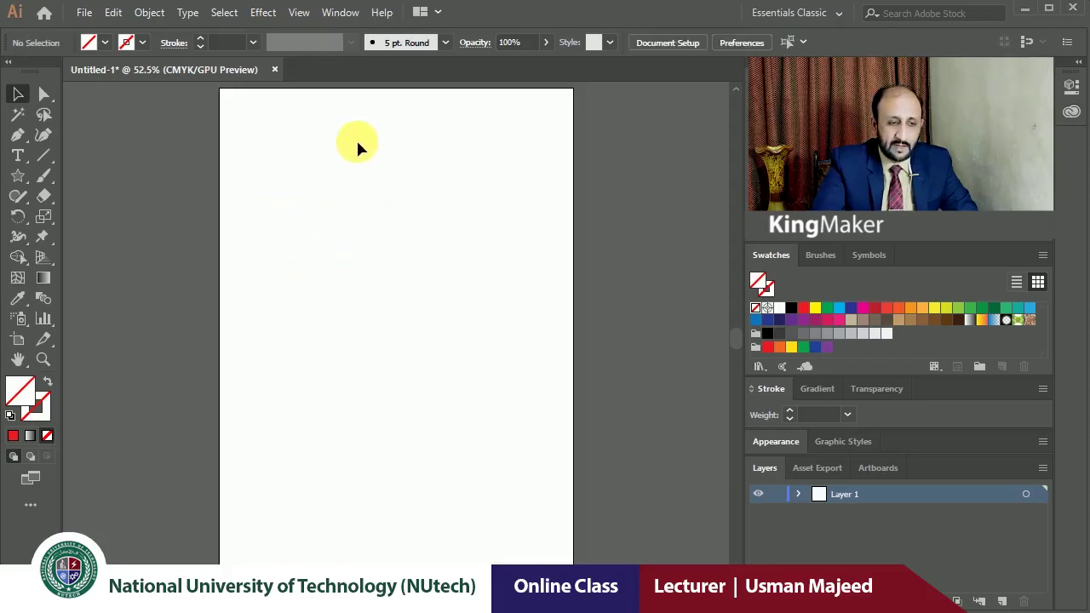
drag(415, 278, 355, 227)
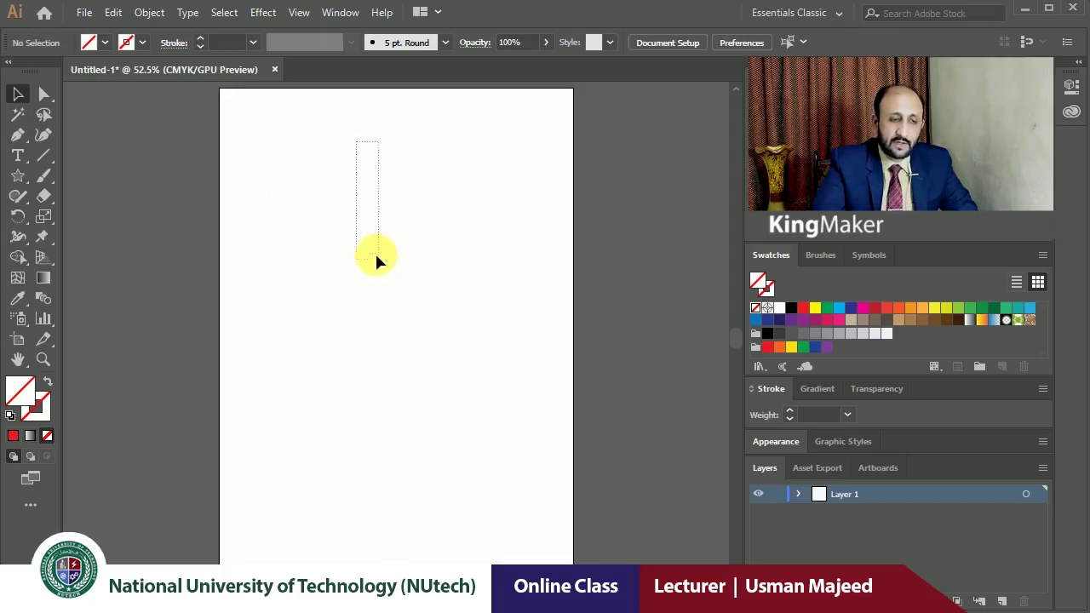
drag(376, 255, 332, 224)
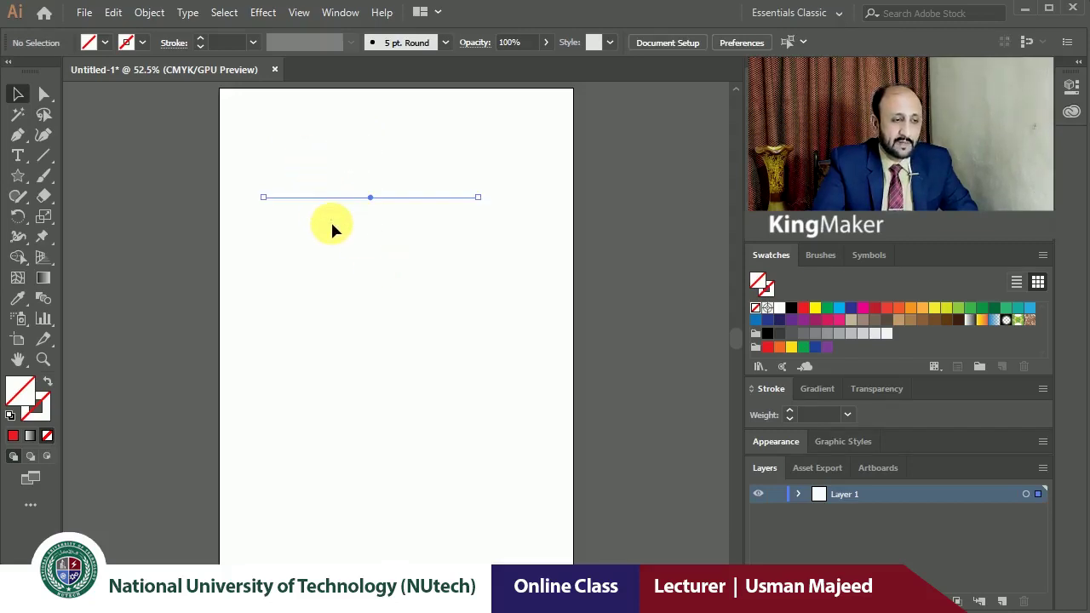
- Give the line a black stroke about 10 pt thick
click(143, 42)
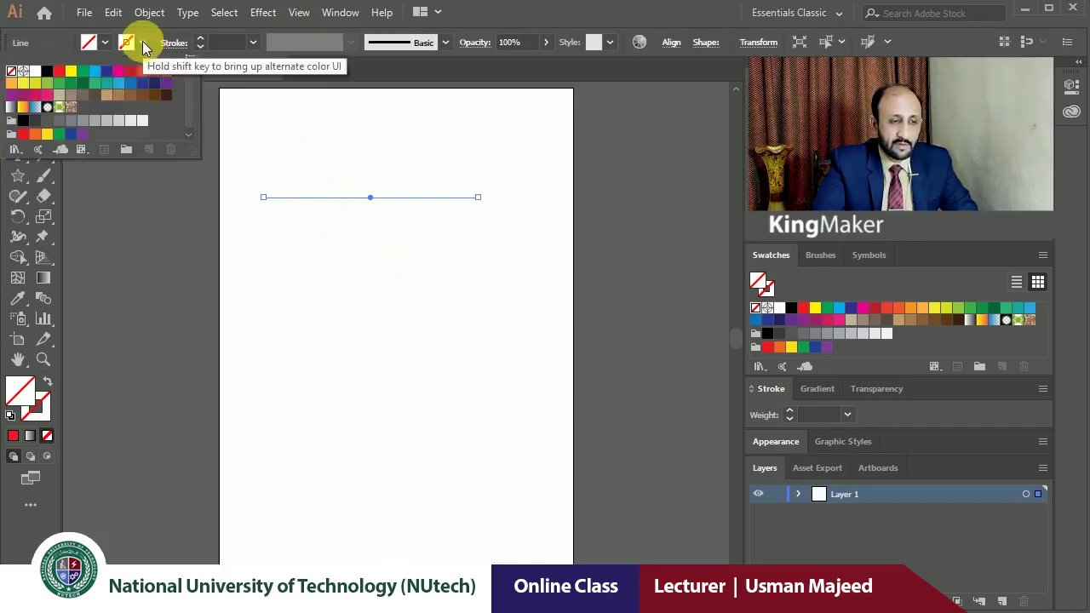
click(47, 70)
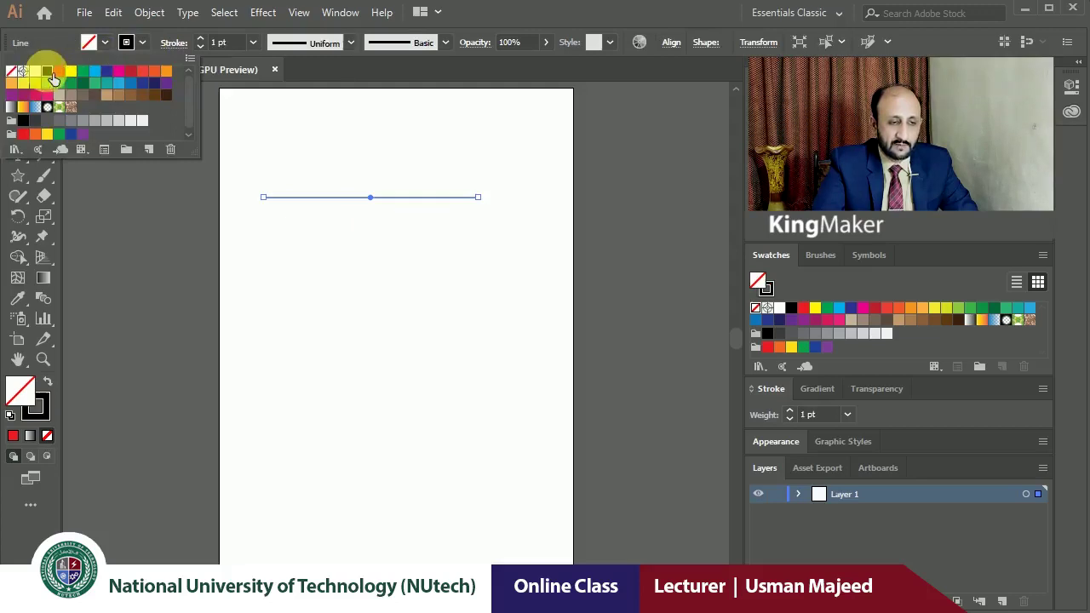
click(201, 38)
click(201, 39)
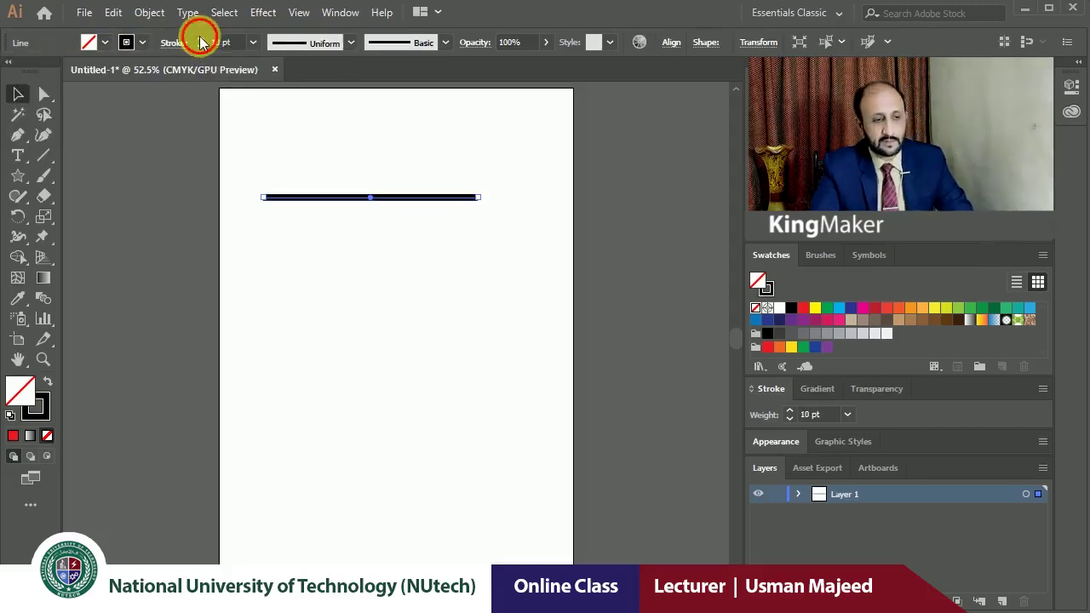
click(200, 38)
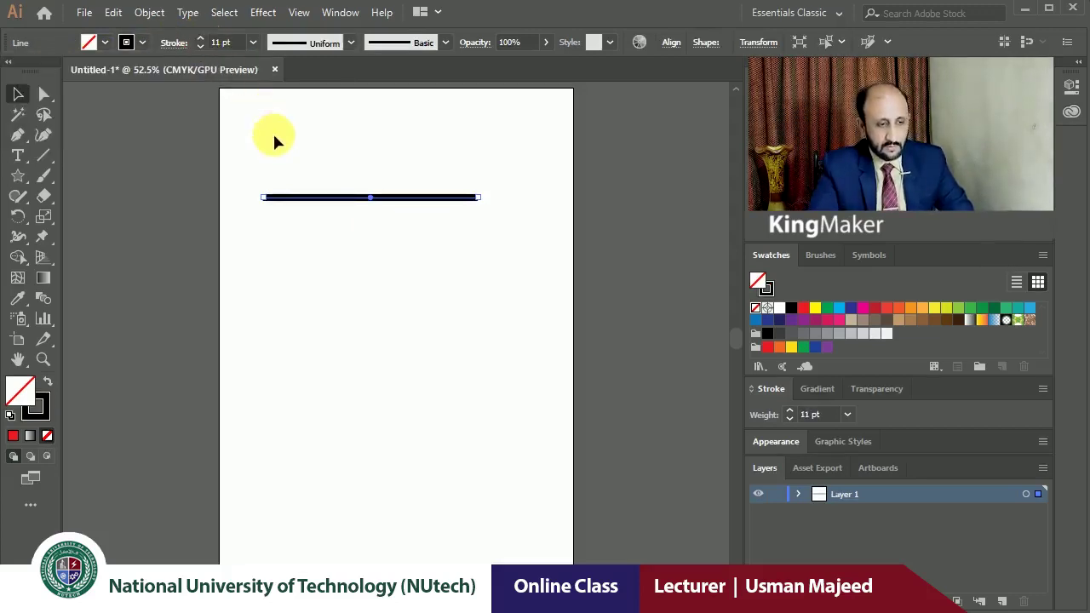
- Reselect the thick line and delete it
click(299, 164)
click(308, 194)
drag(214, 151, 509, 294)
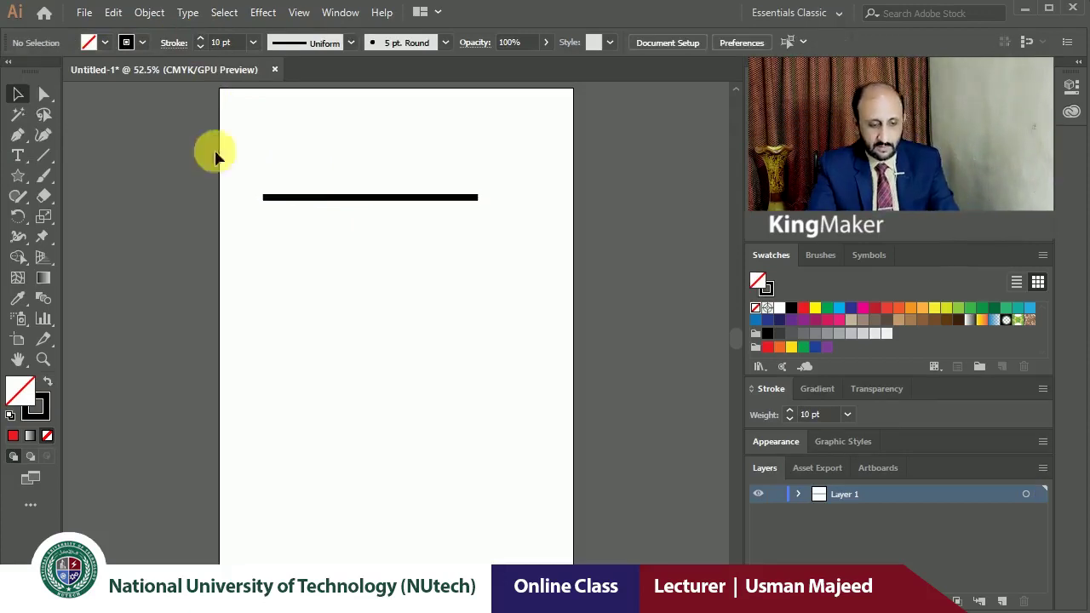
key(Delete)
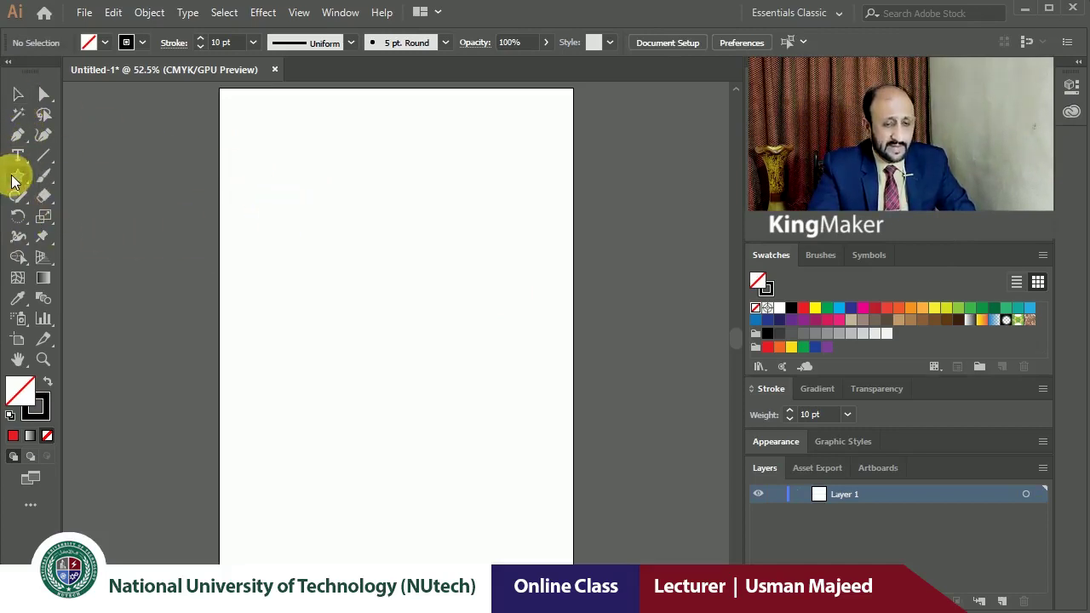
- Draw a wide red rectangle with no outline and nudge it down
drag(12, 181, 78, 178)
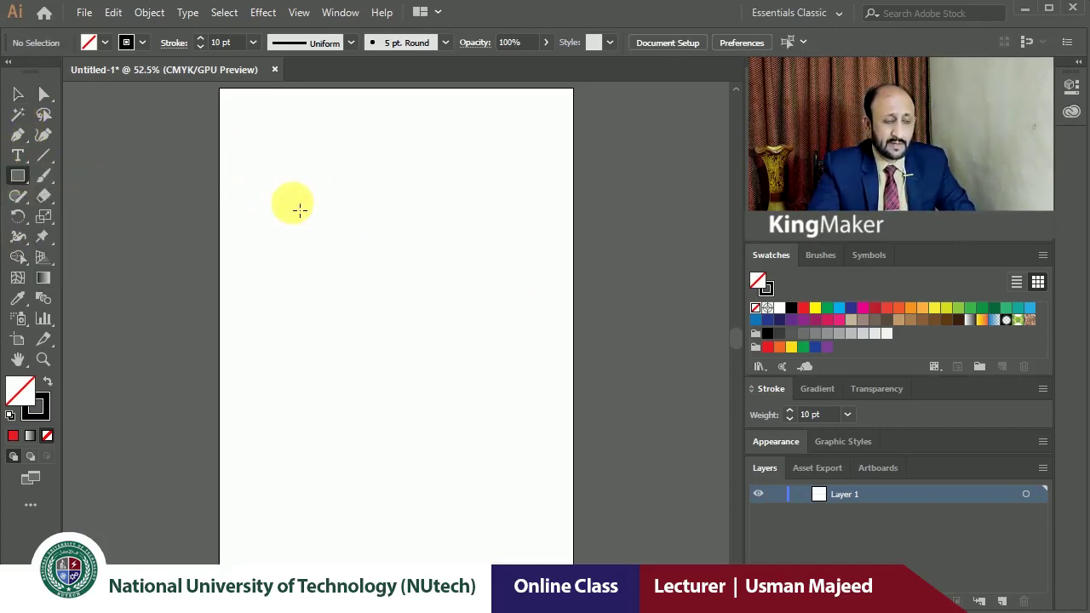
drag(270, 177, 531, 341)
key(ctrl+z)
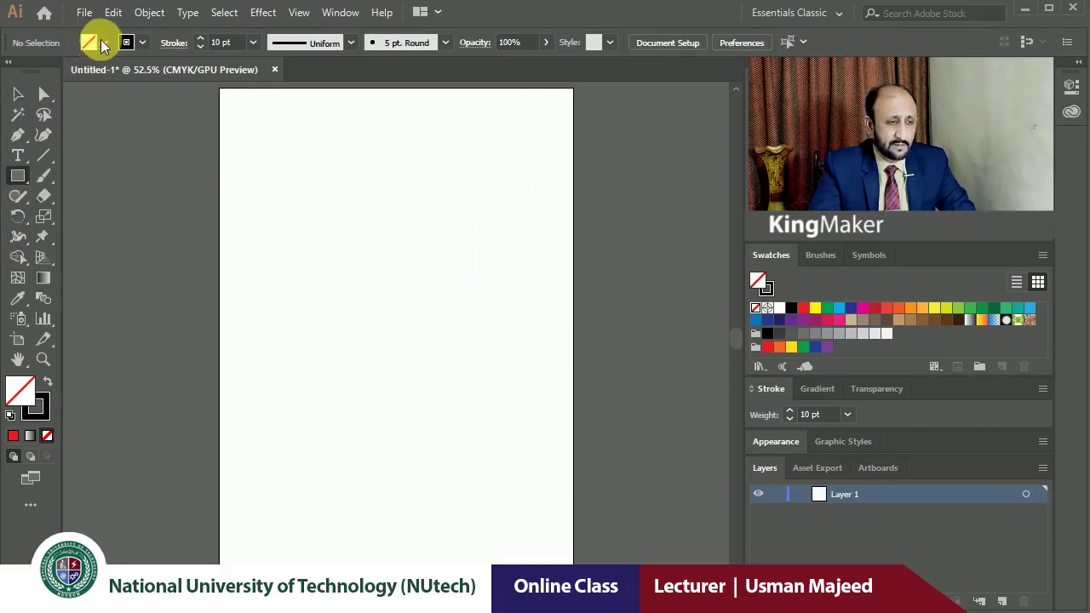
drag(245, 174, 539, 290)
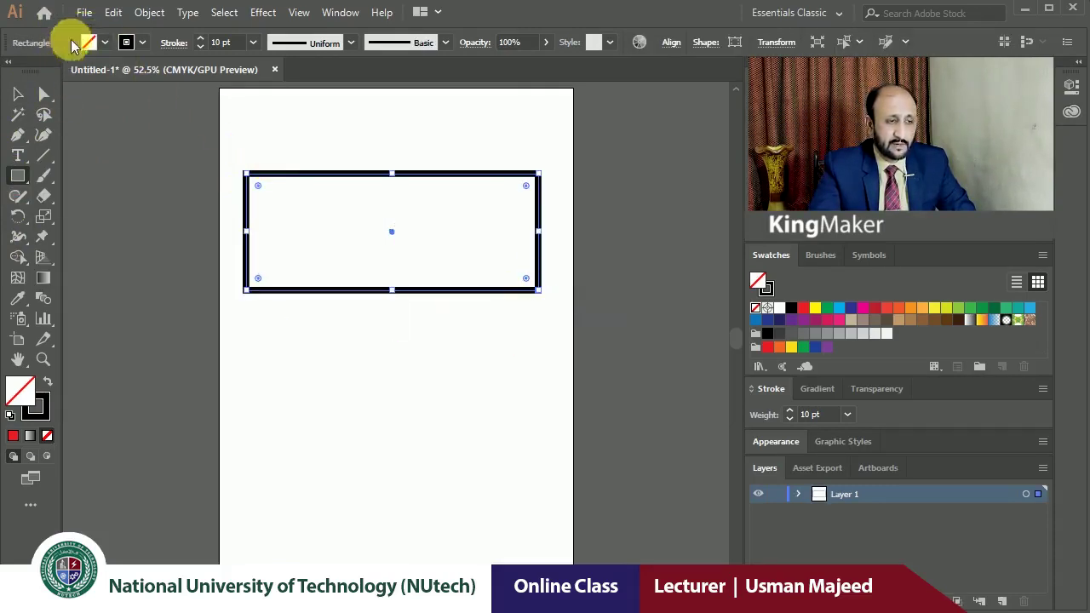
click(88, 42)
click(59, 71)
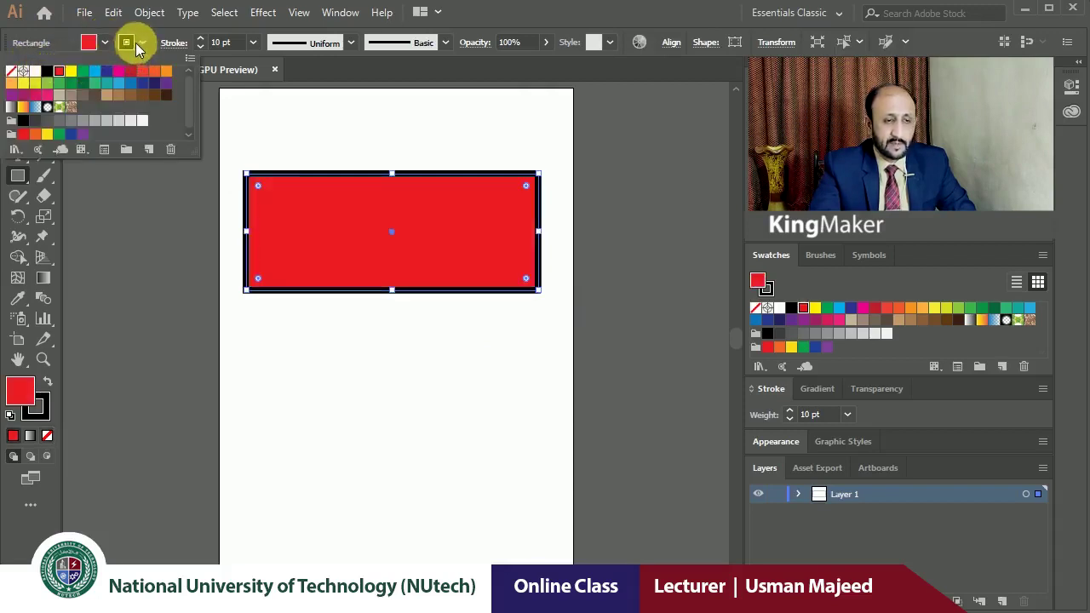
click(126, 43)
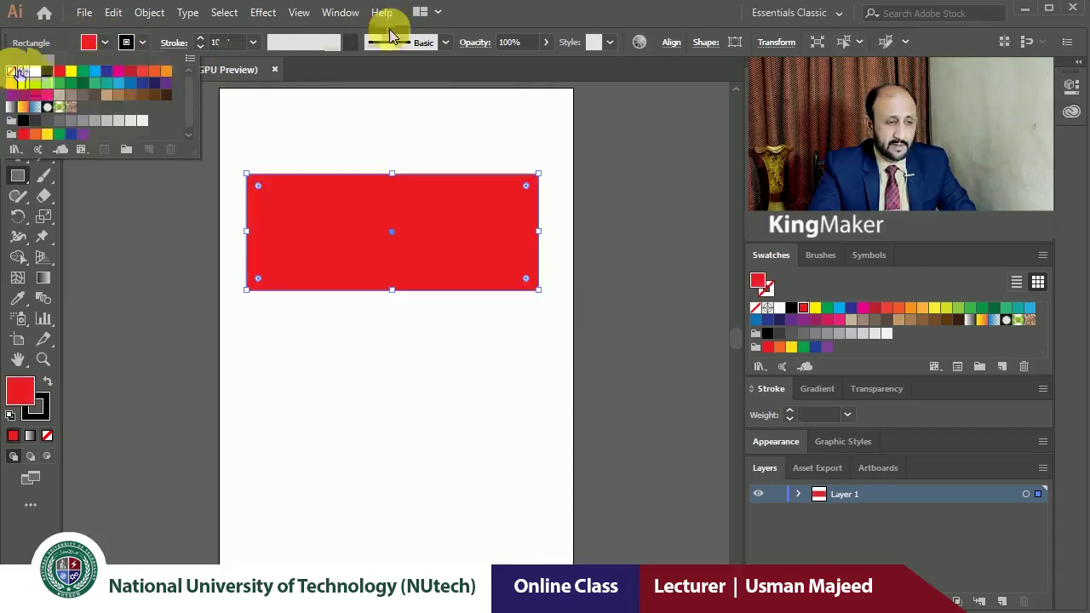
click(11, 72)
click(18, 94)
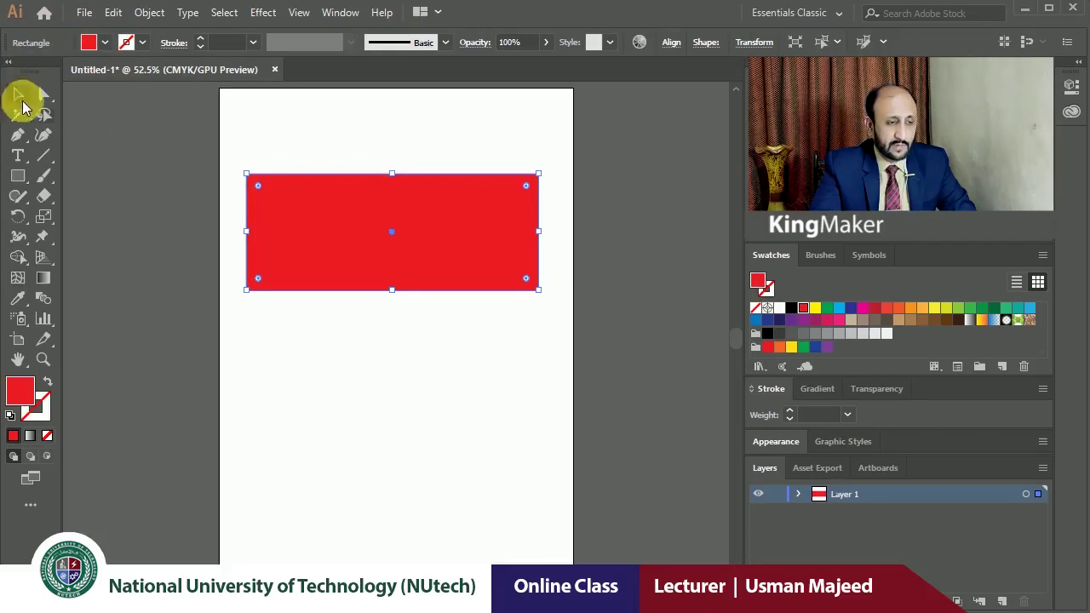
drag(294, 225, 299, 264)
- Add a tall green rectangle and a wide navy rectangle crossing it
click(18, 177)
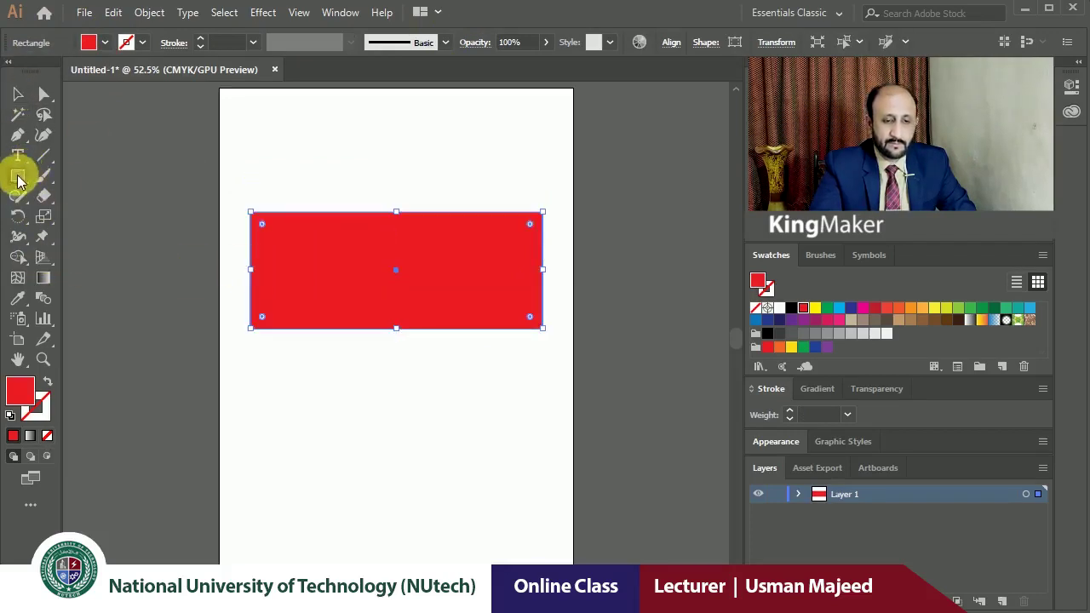
drag(344, 145, 448, 407)
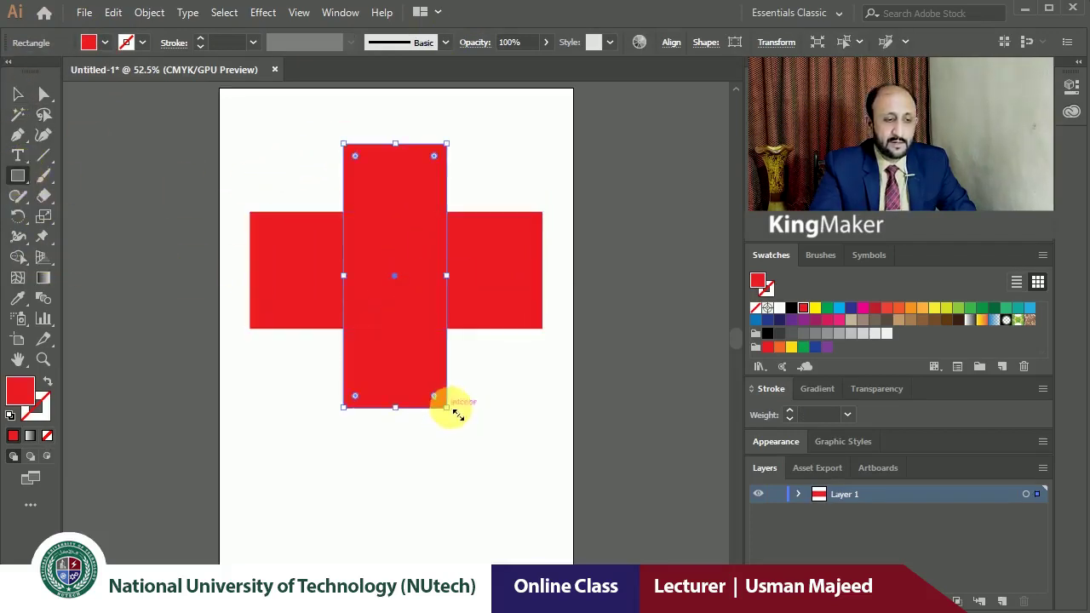
click(827, 308)
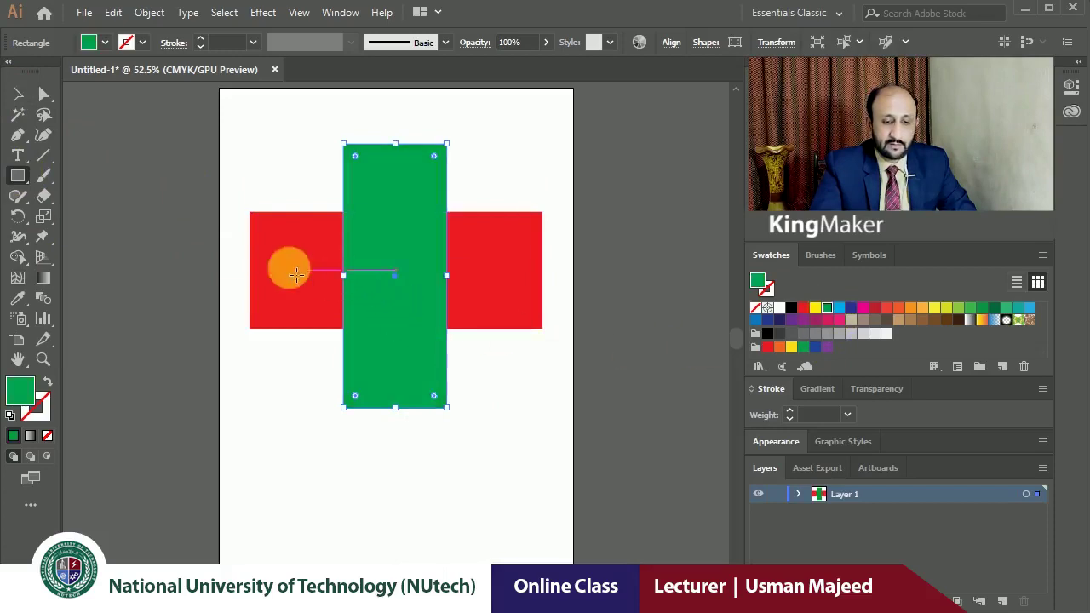
drag(223, 236, 270, 258)
drag(591, 304, 591, 303)
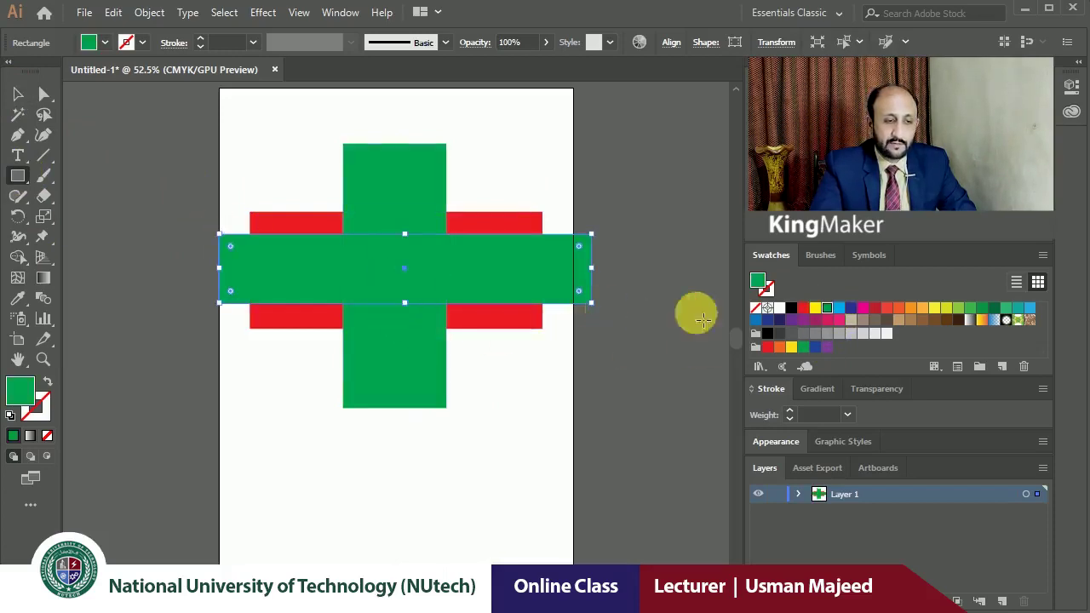
click(851, 307)
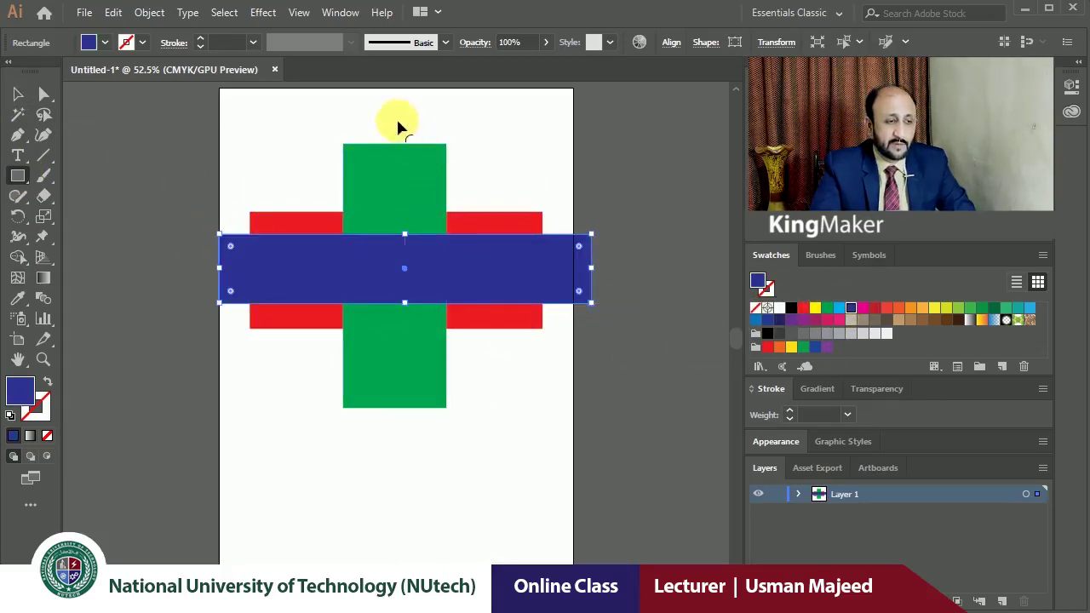
- Add a tall thin light blue bar and a thin wide orange bar, then zoom in
click(17, 94)
click(159, 136)
click(17, 175)
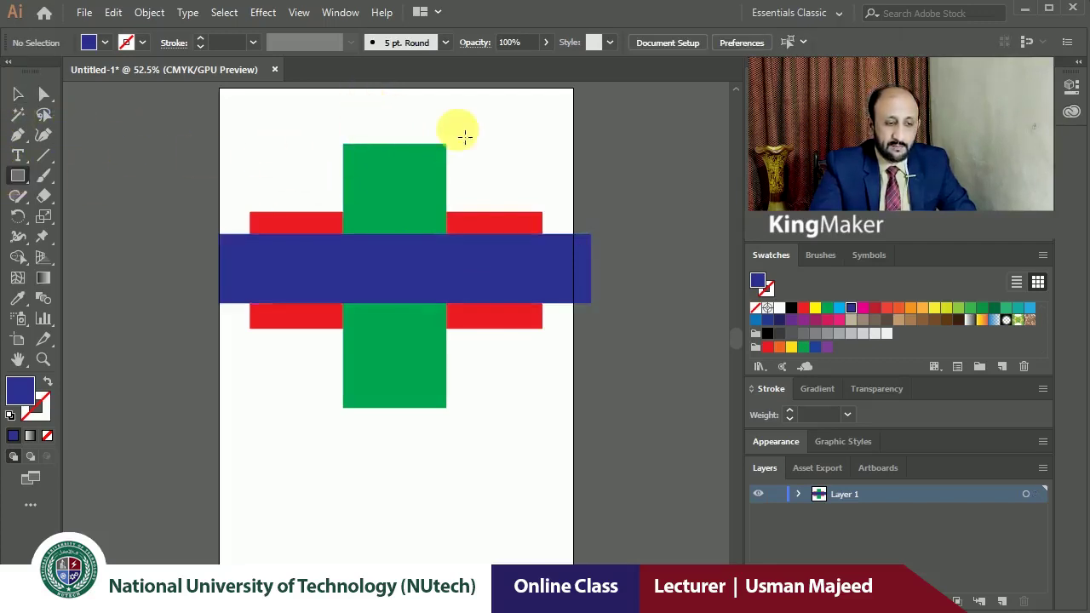
drag(368, 108, 417, 456)
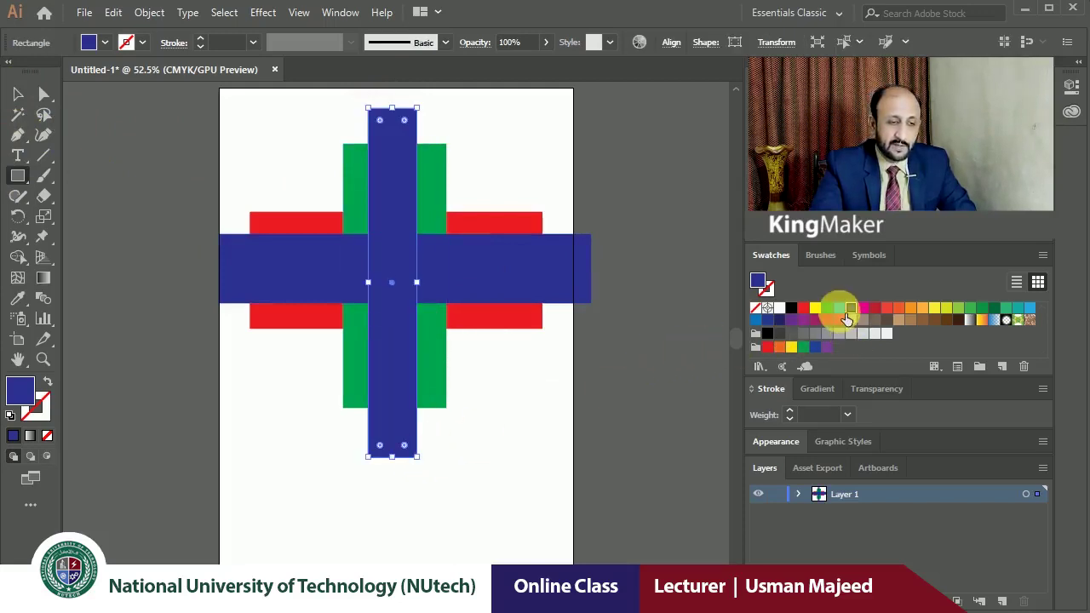
click(839, 308)
mouse_move(199, 247)
mouse_down()
mouse_move(619, 283)
mouse_move(614, 274)
mouse_up()
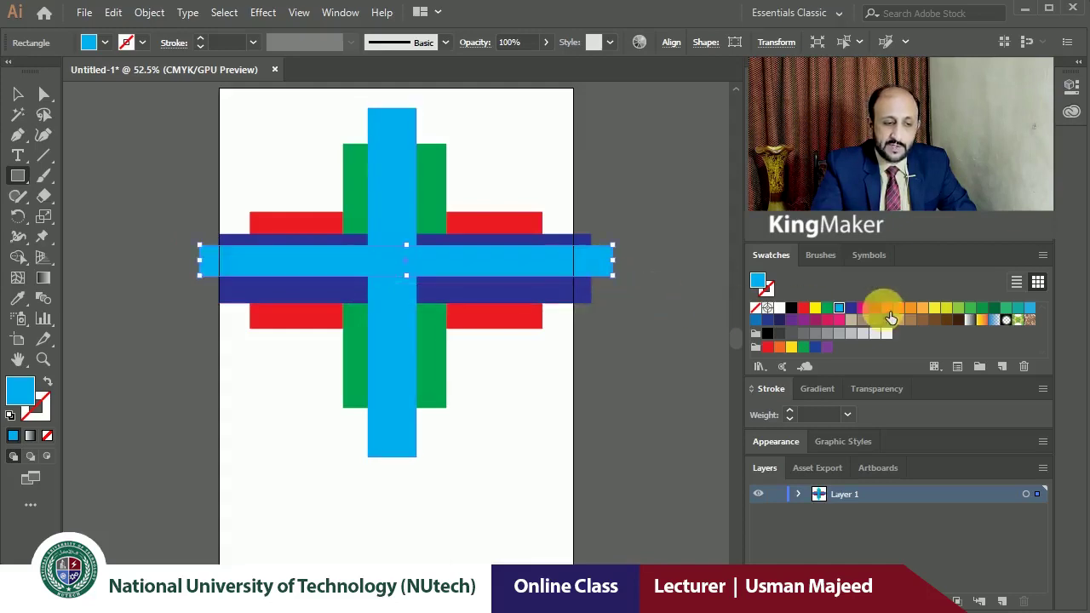
click(923, 309)
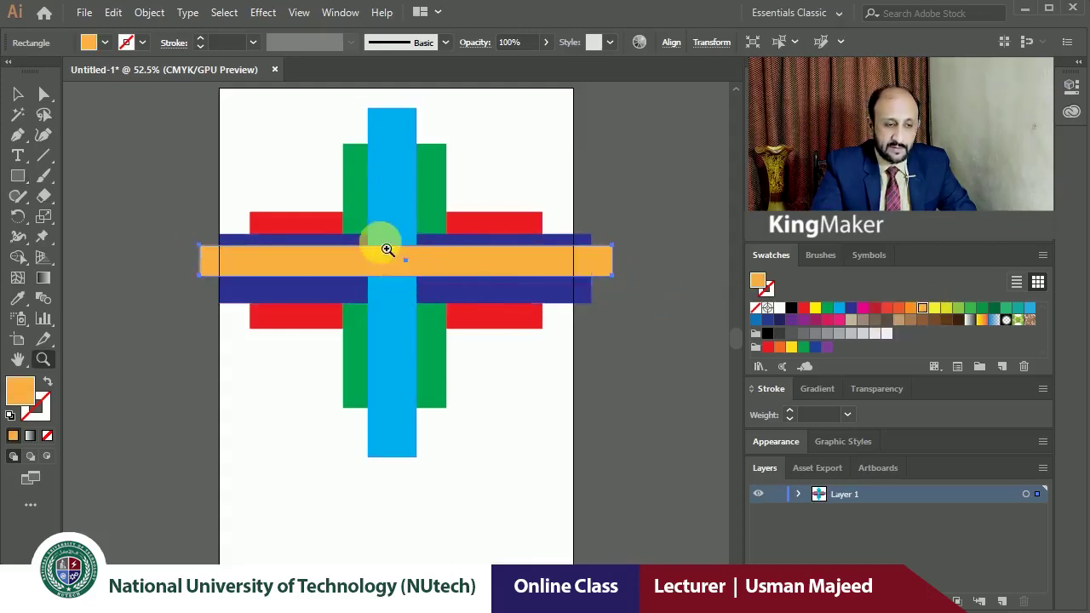
key(z)
drag(392, 239, 477, 320)
scroll(433, 315, up, 2)
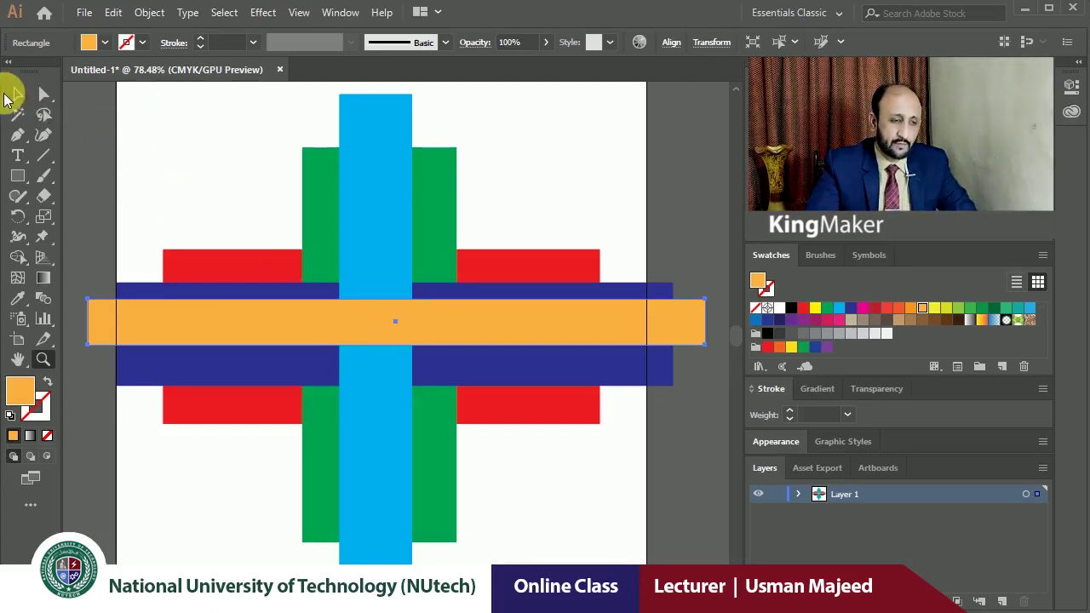
- Select the red rectangles and bring them forward above the green, navy and light blue bars
click(14, 100)
click(193, 110)
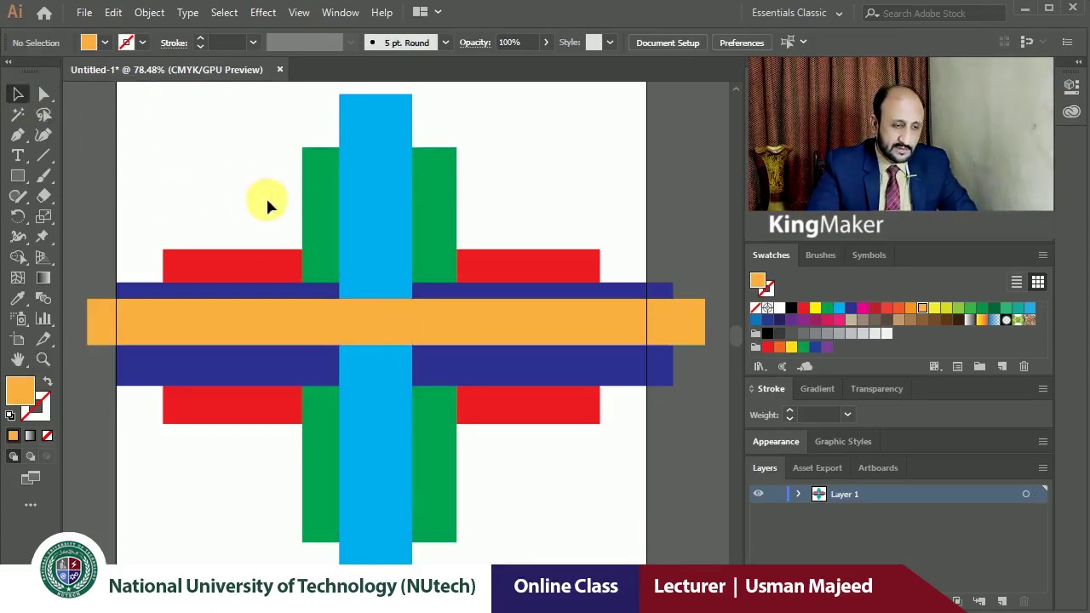
click(213, 271)
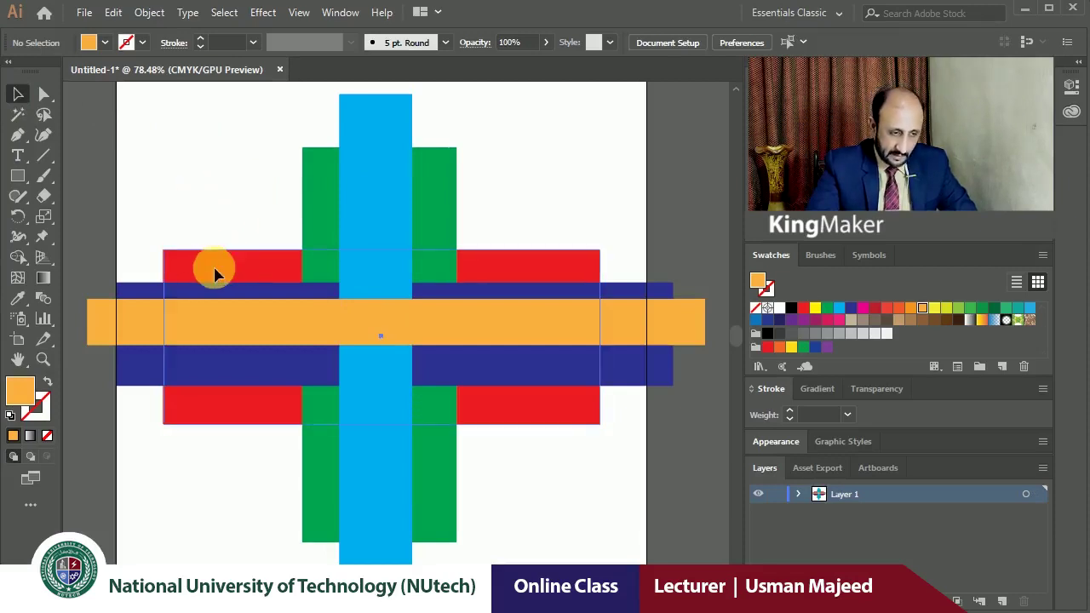
click(223, 226)
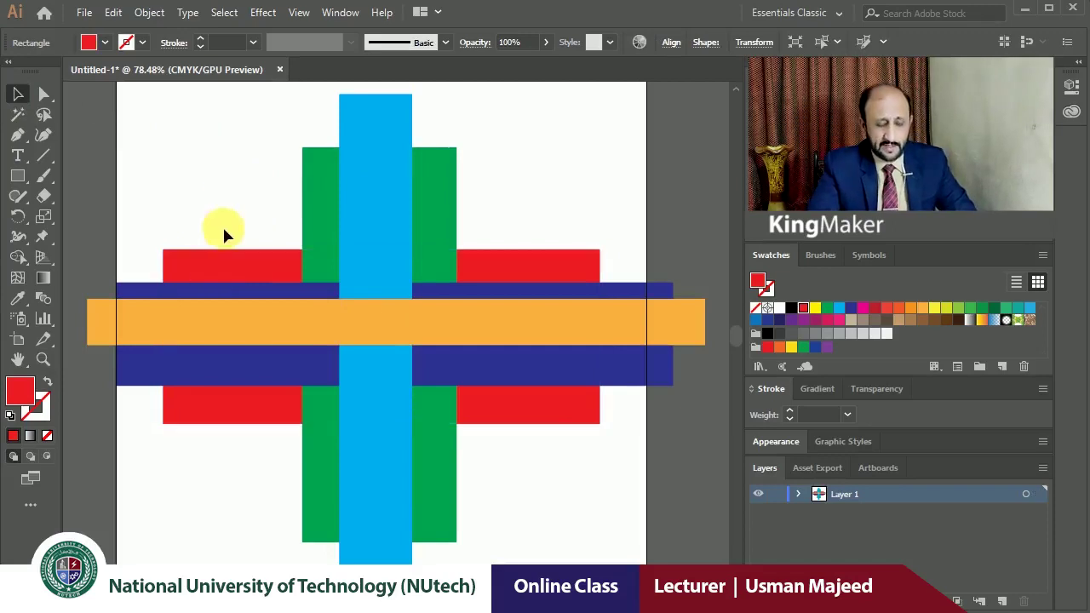
click(225, 254)
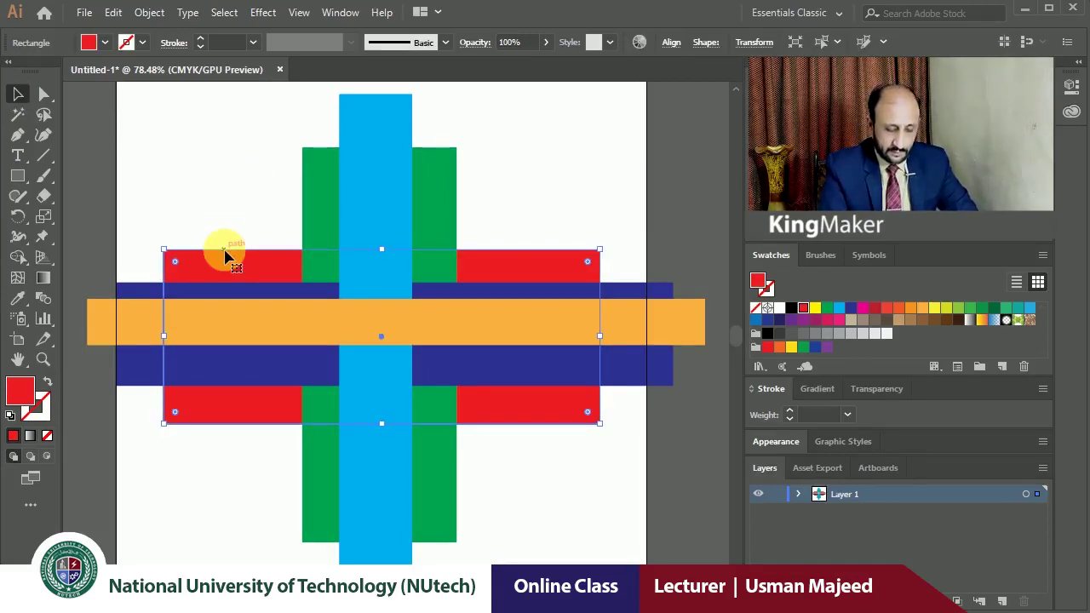
key(ctrl+bracketright)
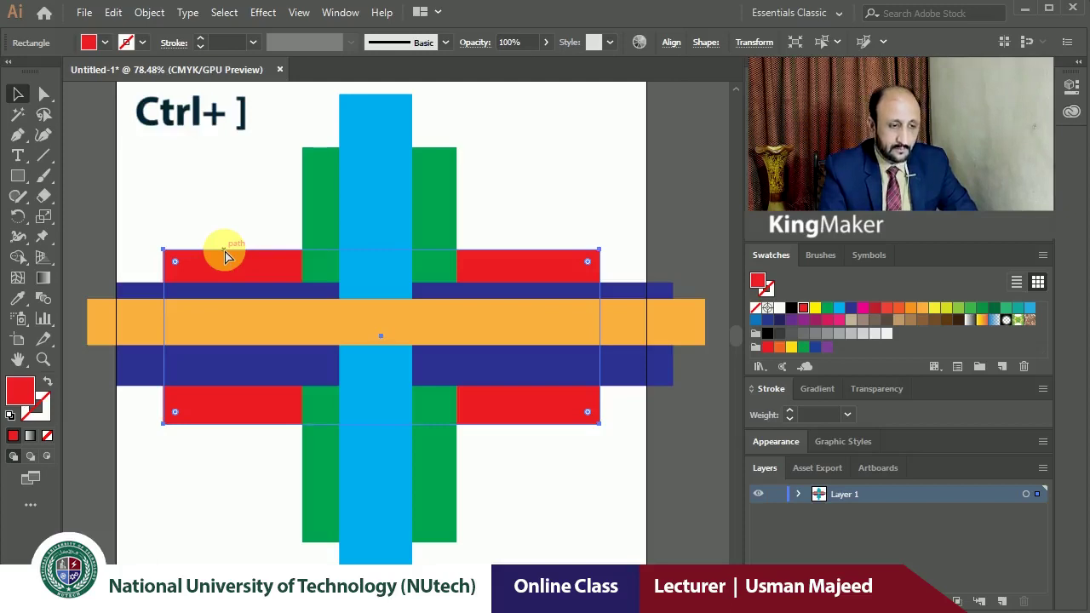
key(ctrl+bracketright)
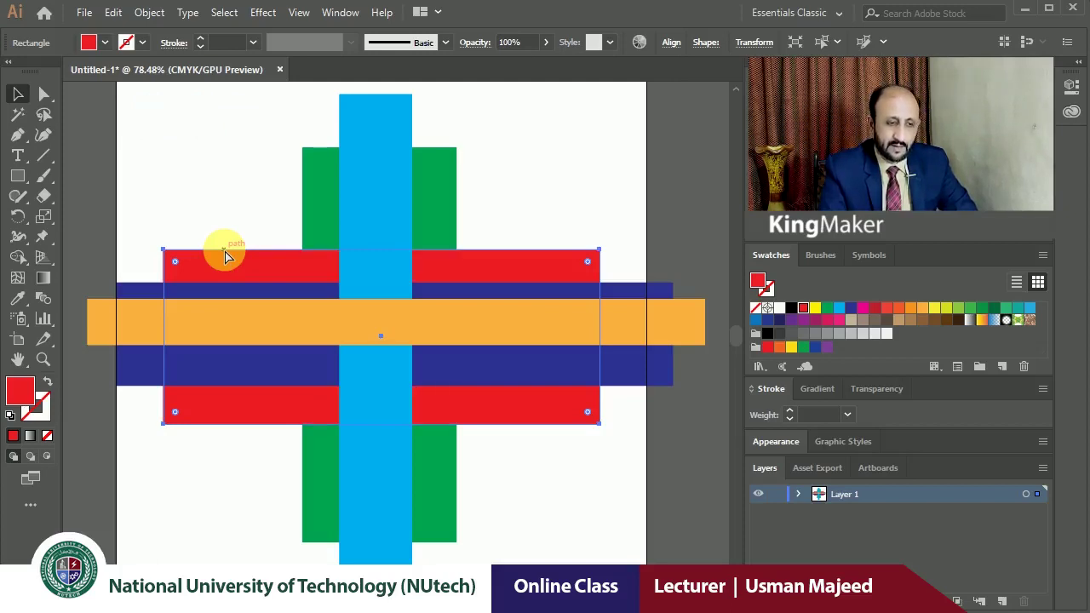
key(ctrl+bracketright)
key(ctrl+bracketright)
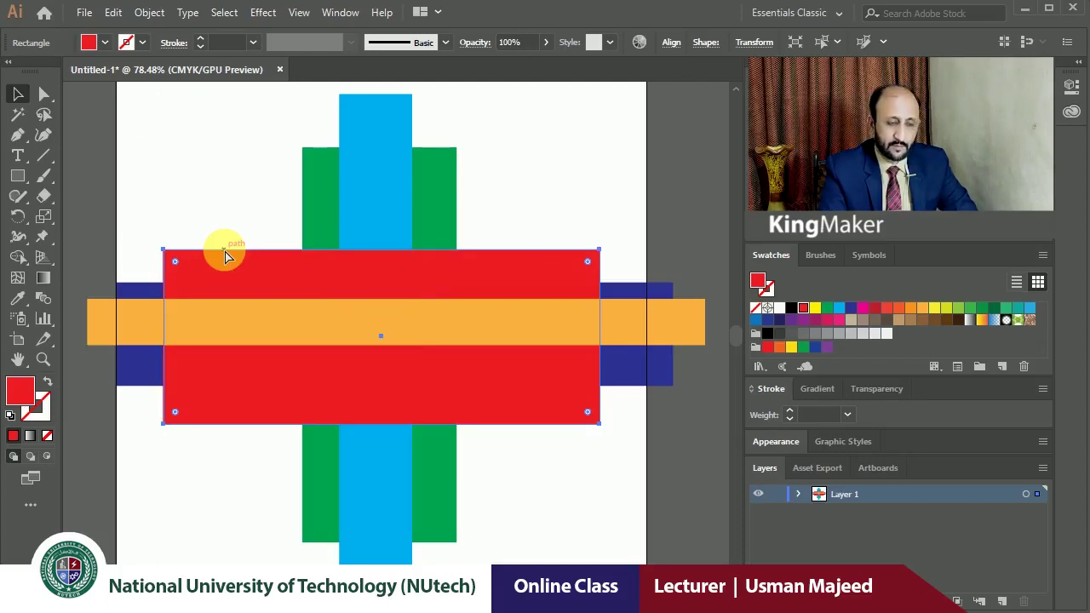
key(ctrl+bracketright)
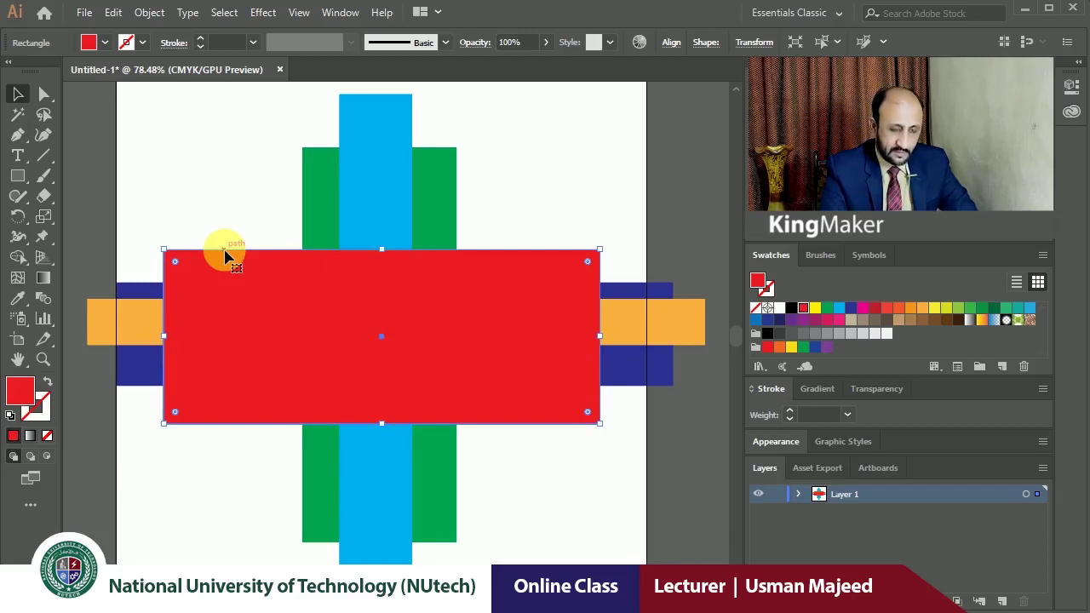
- Send the red rectangles back behind the navy, light blue and orange bars
key(ctrl+bracketleft)
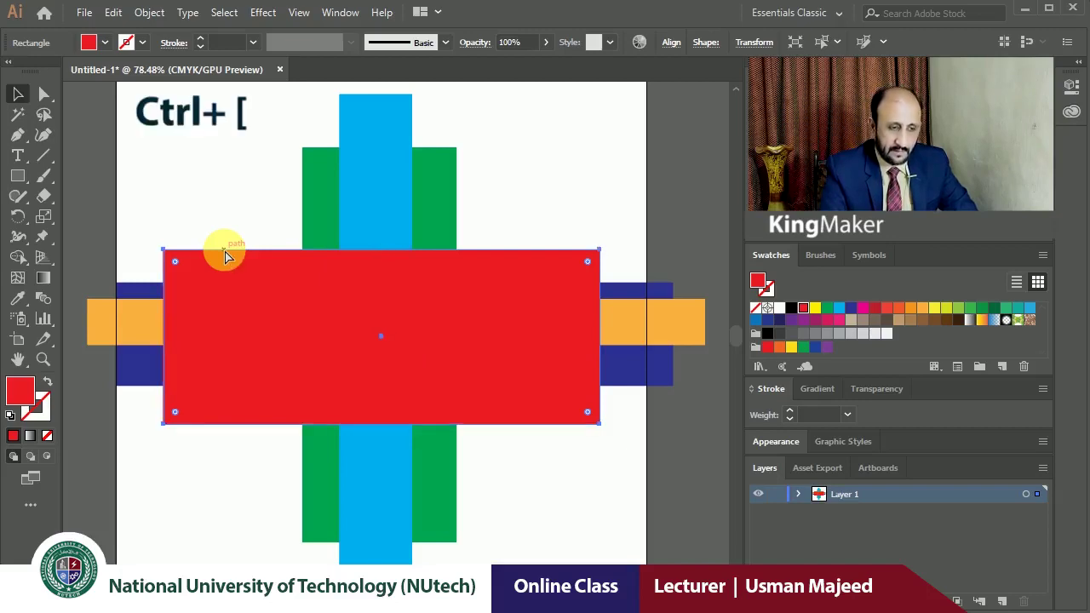
key(ctrl+bracketleft)
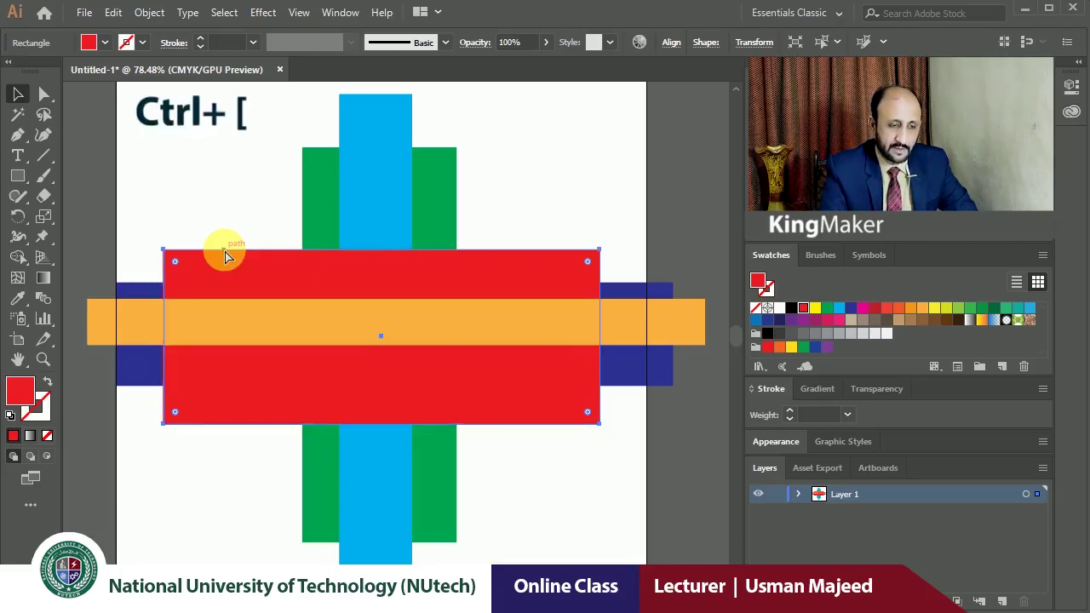
key(ctrl+bracketleft)
key(ctrl+bracketleft)
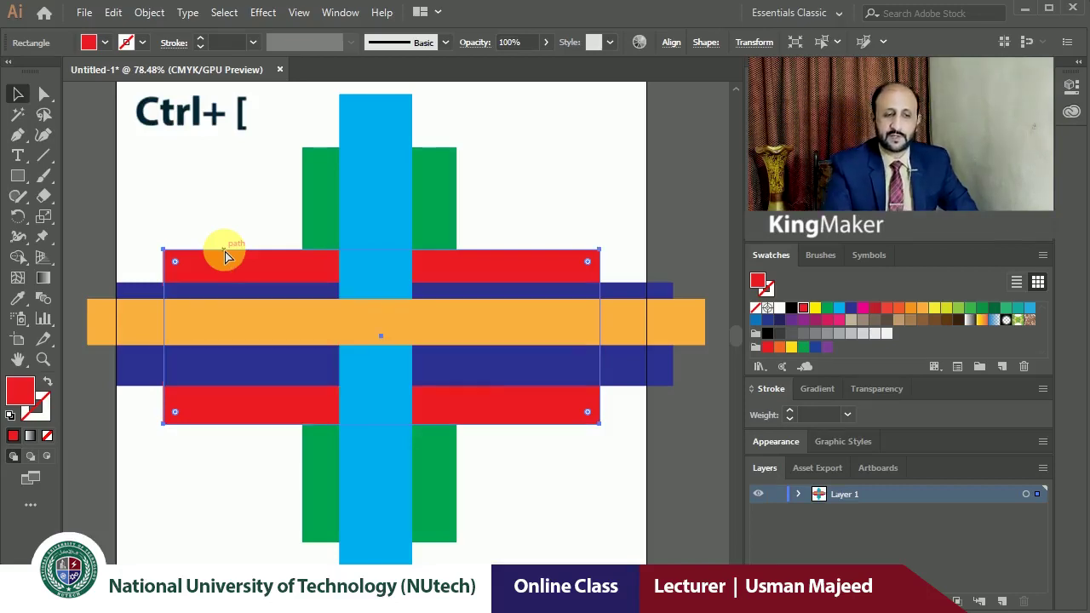
key(ctrl+bracketleft)
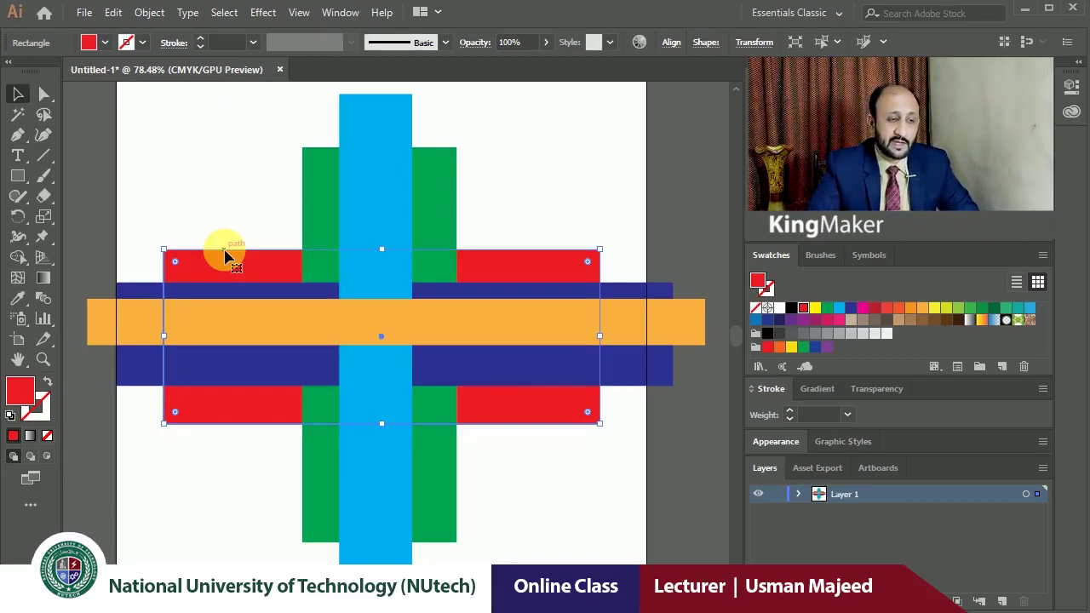
click(147, 15)
mouse_move(219, 47)
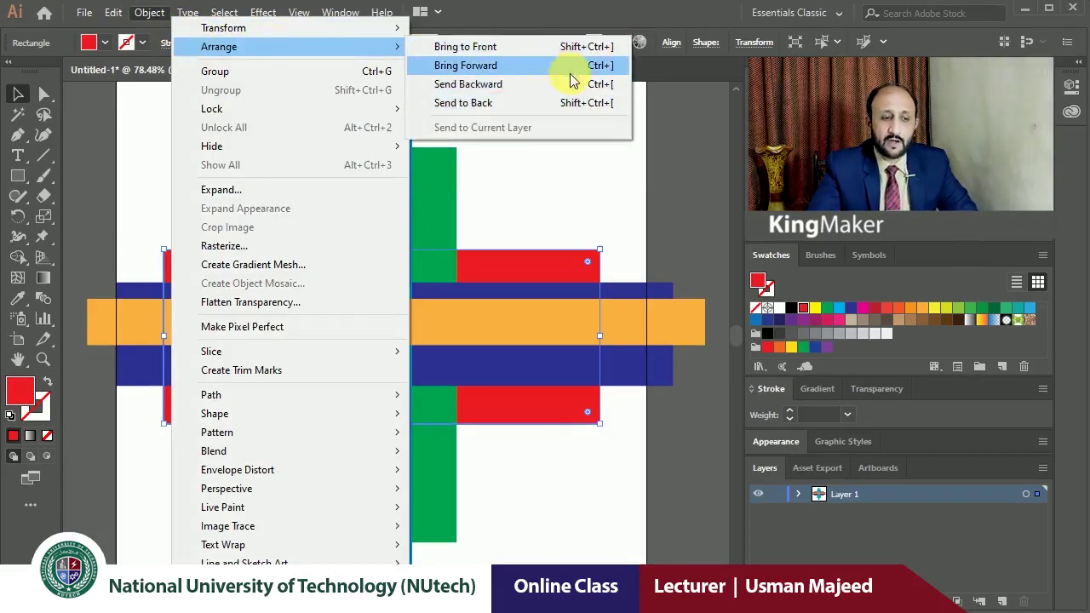
click(516, 12)
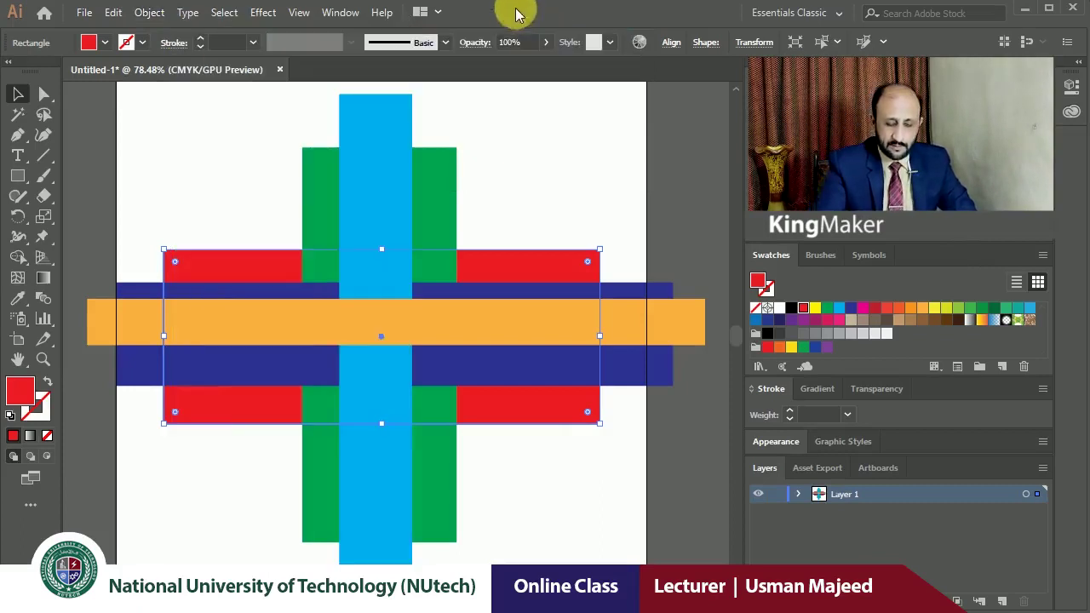
click(266, 176)
click(237, 261)
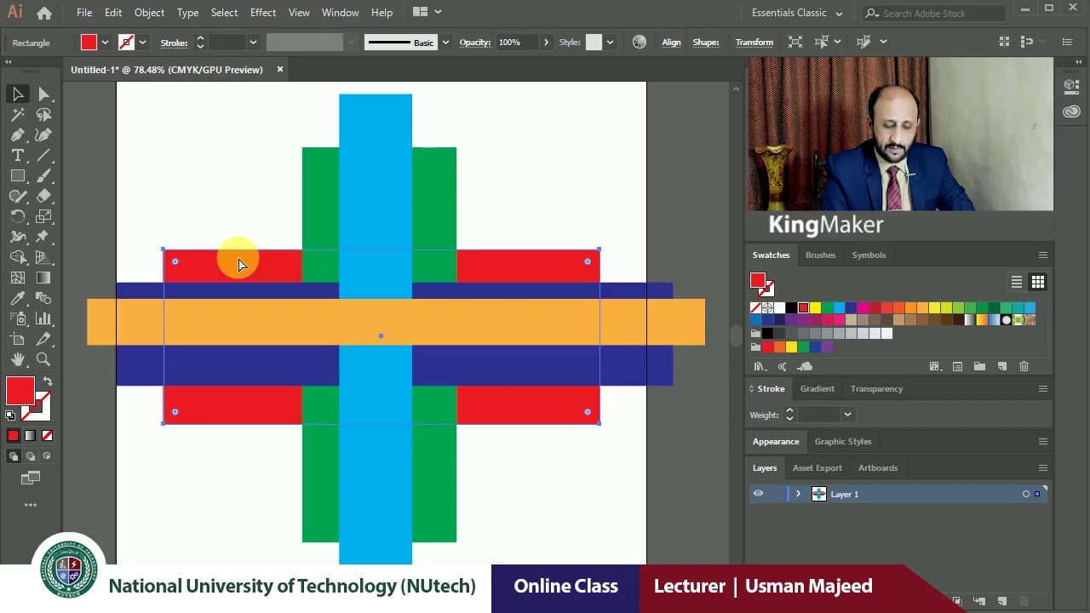
key(ctrl+shift+bracketright)
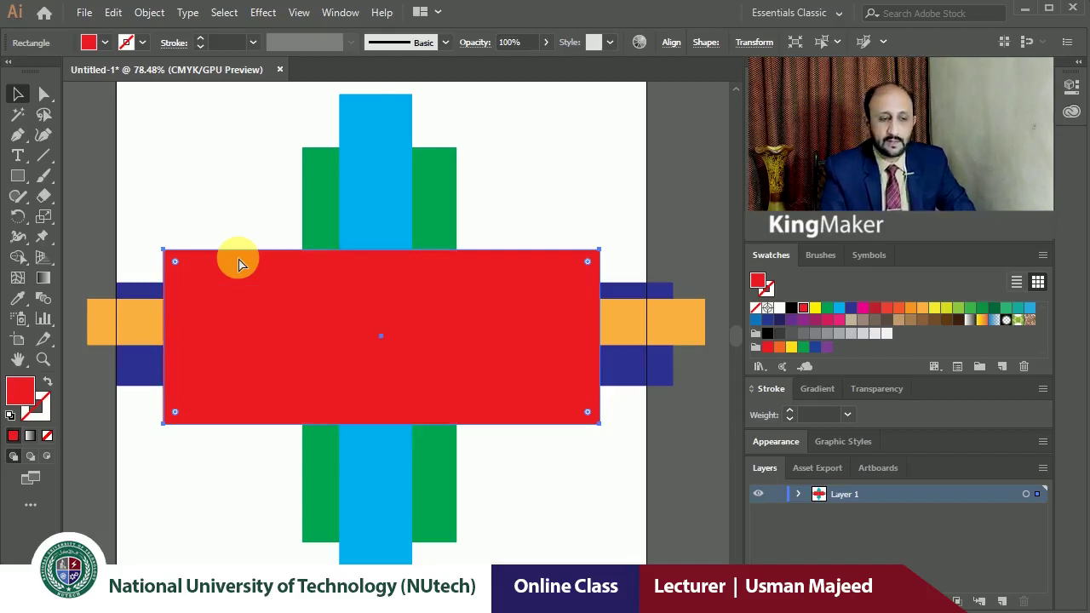
key(ctrl+shift+bracketleft)
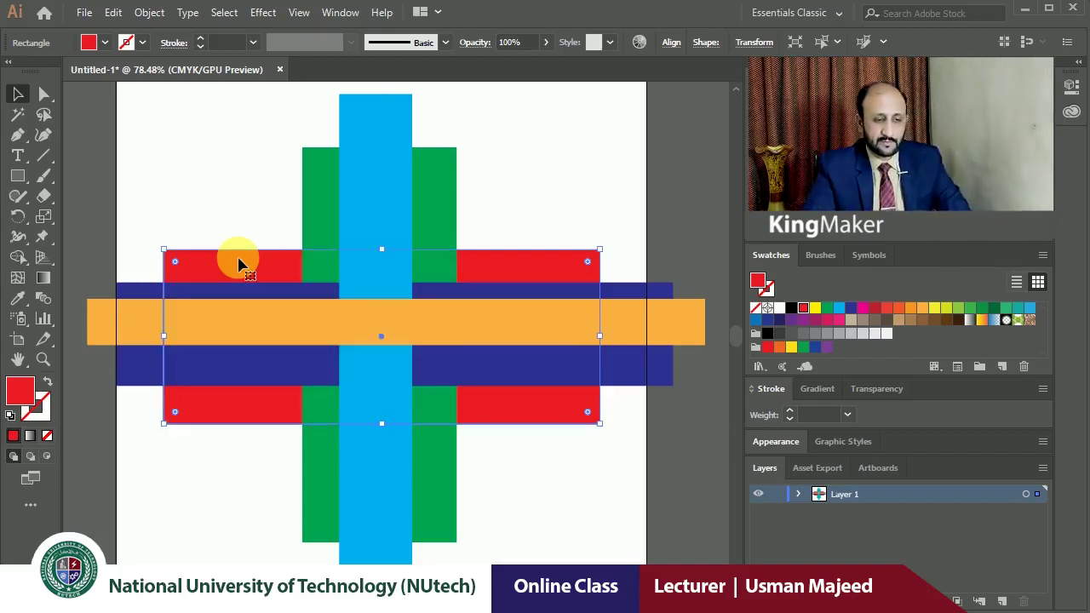
- Marquee-select and delete all the coloured rectangles, then fit the blank artboard in view
drag(234, 199, 559, 523)
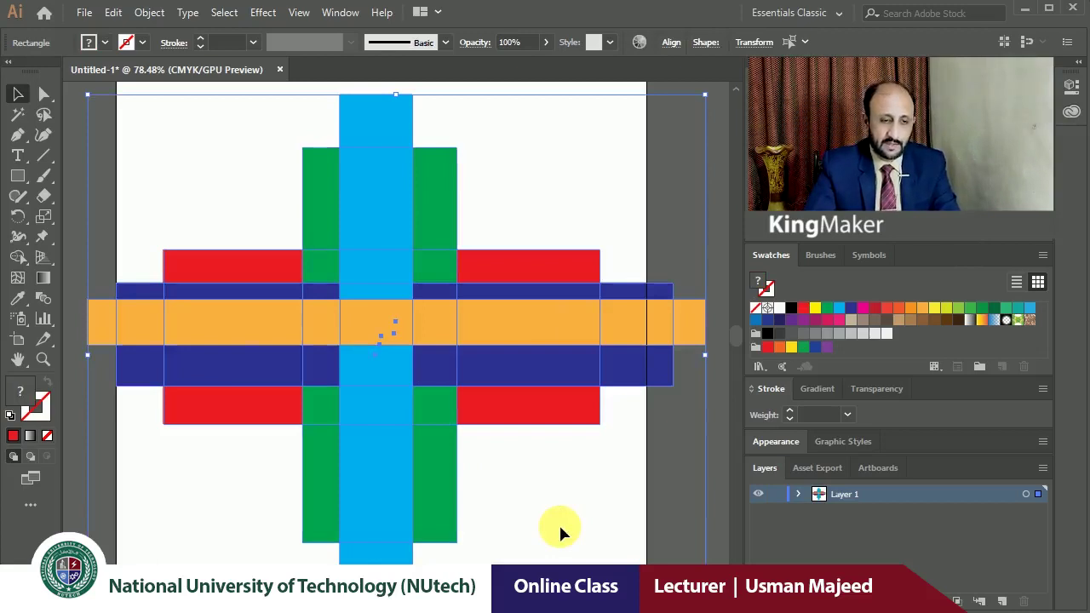
key(Delete)
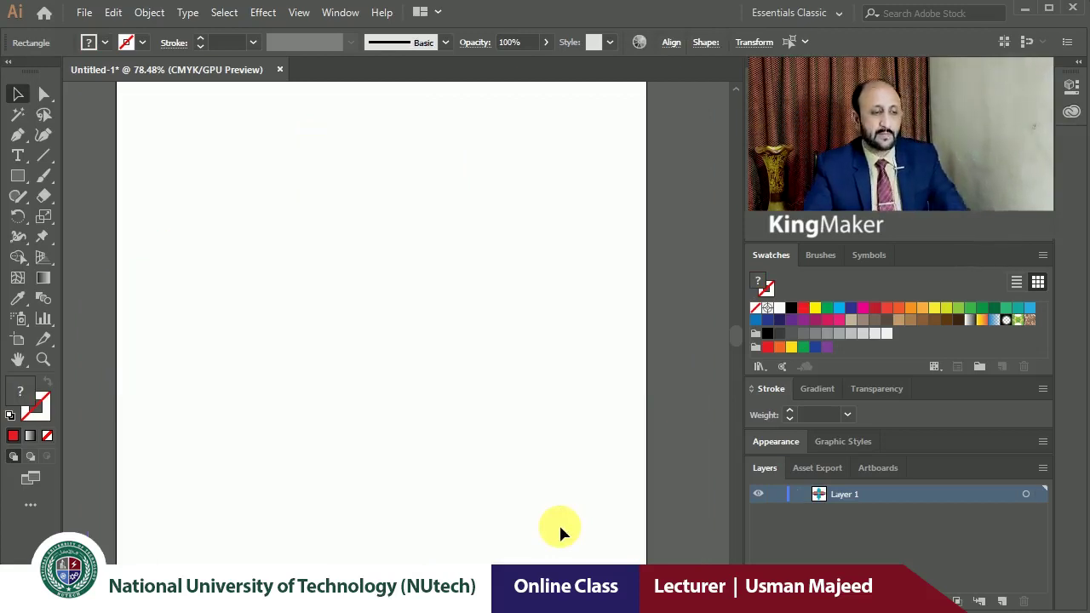
key(ctrl+0)
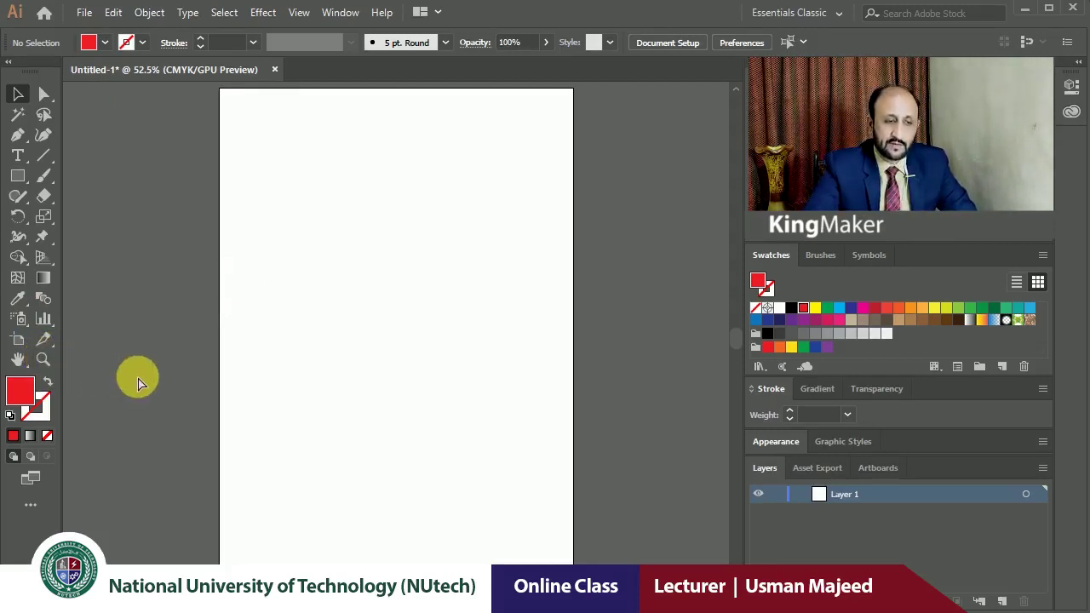
key(ctrl+minus)
key(ctrl+plus)
key(ctrl+plus)
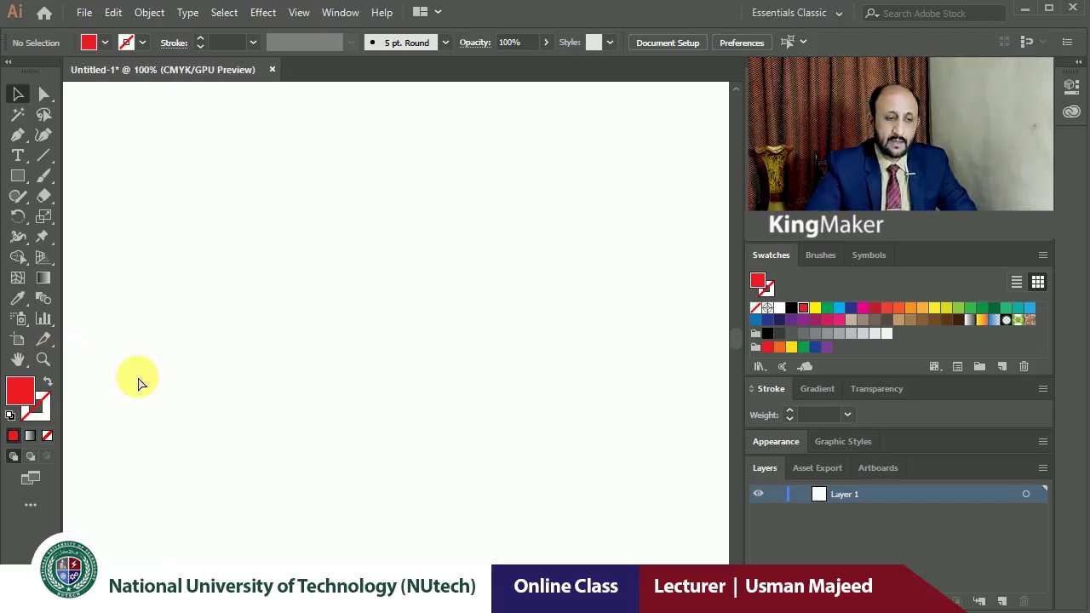
key(ctrl+minus)
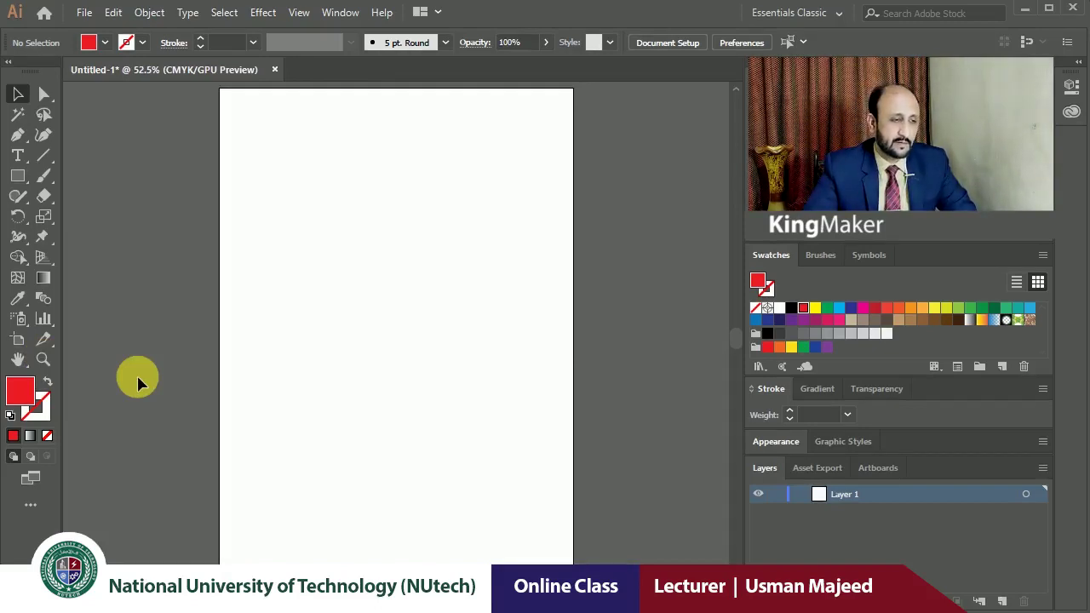
click(19, 94)
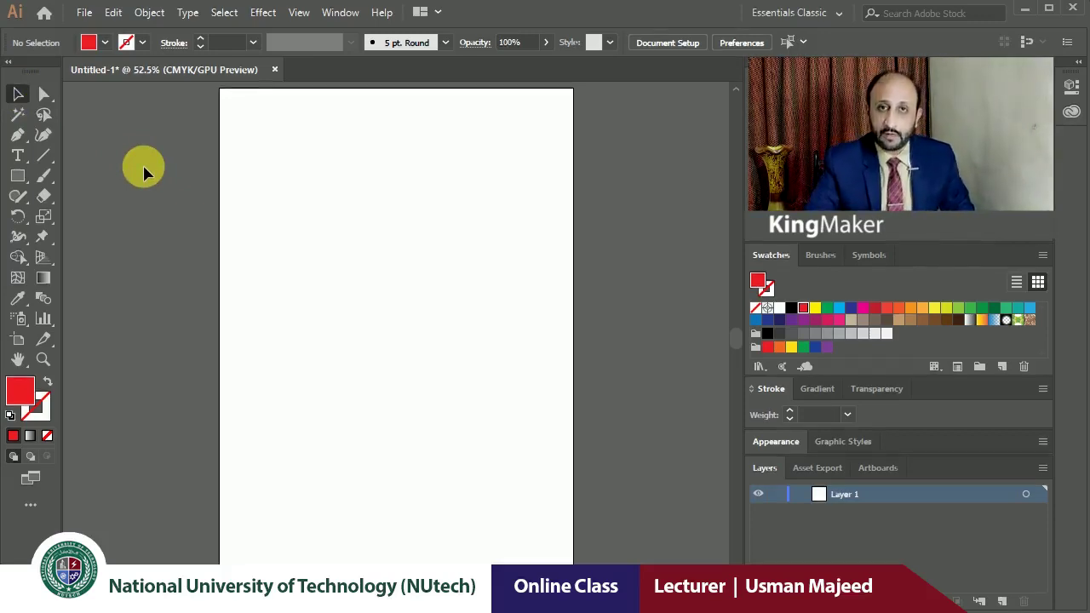
- Draw a red rectangle near the top of the artboard, widen it and shift it slightly right
click(17, 175)
mouse_move(301, 170)
mouse_down()
mouse_move(433, 280)
mouse_move(472, 295)
mouse_up()
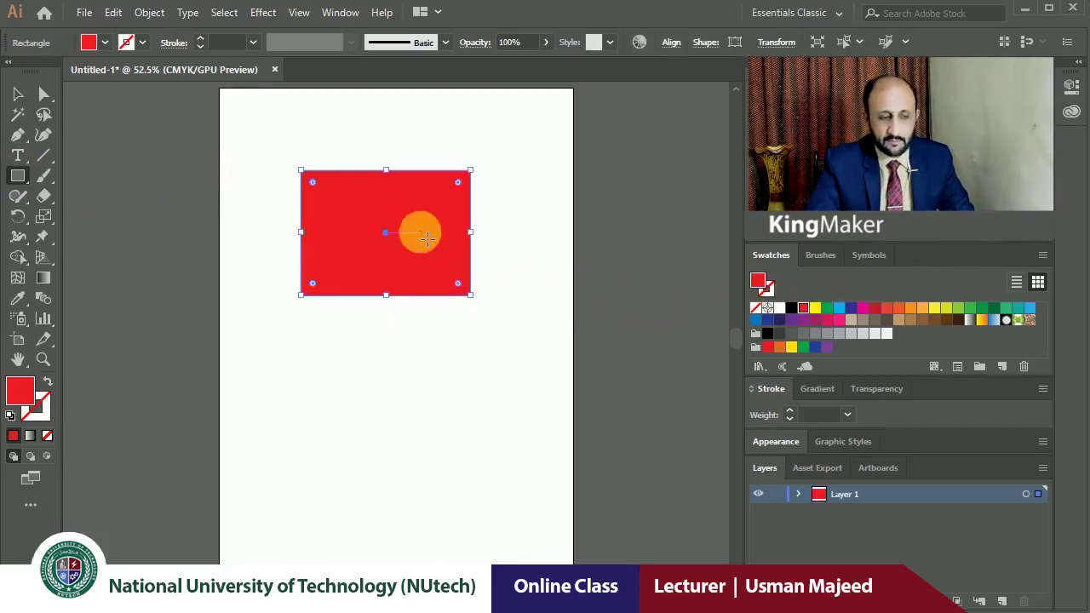
click(17, 94)
click(195, 121)
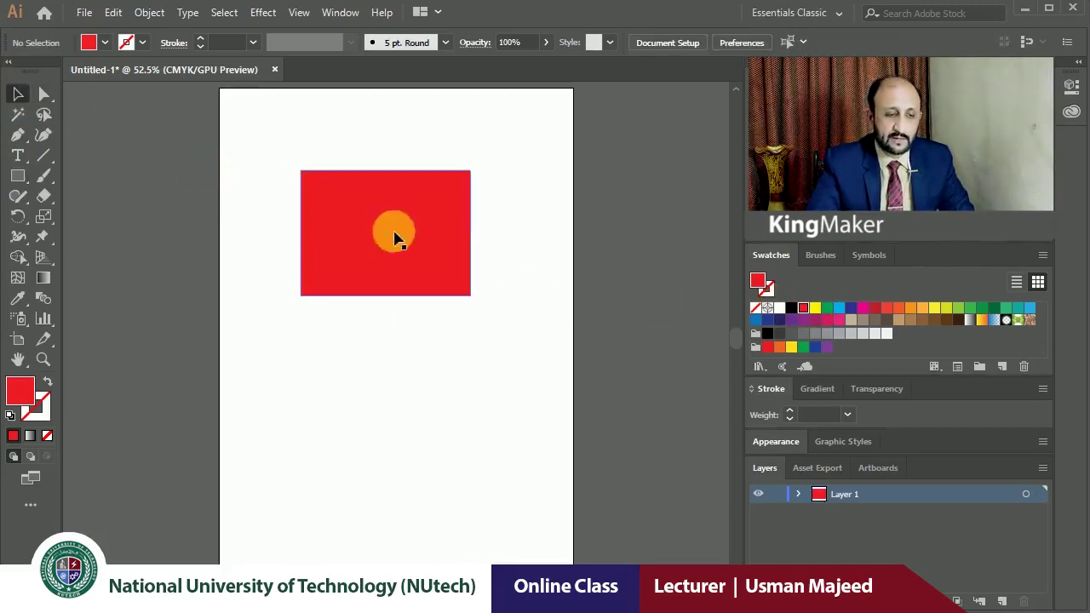
click(394, 239)
drag(472, 235, 508, 240)
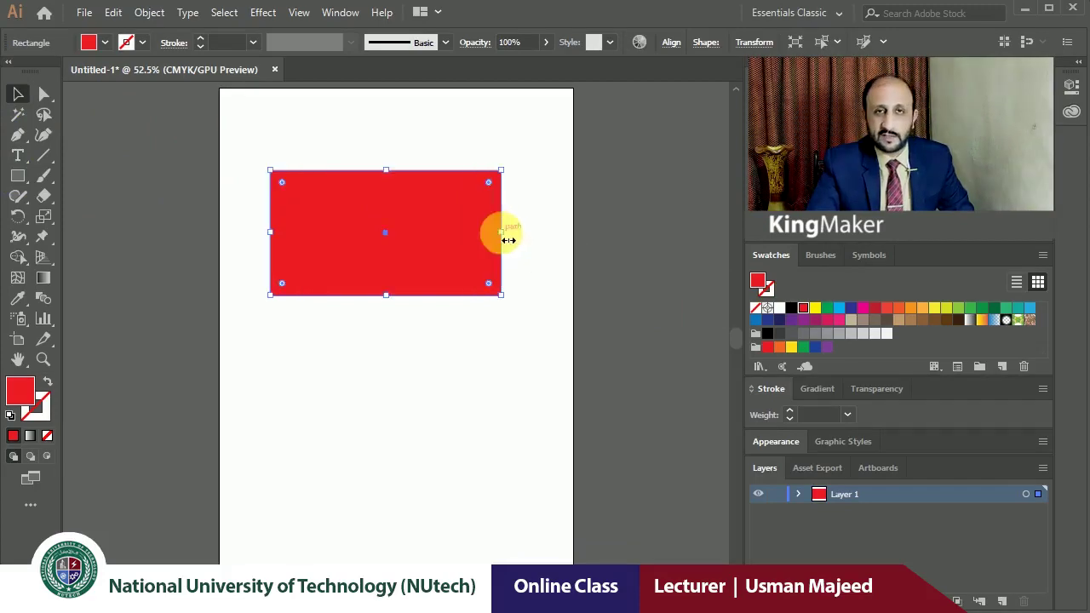
drag(442, 220, 453, 220)
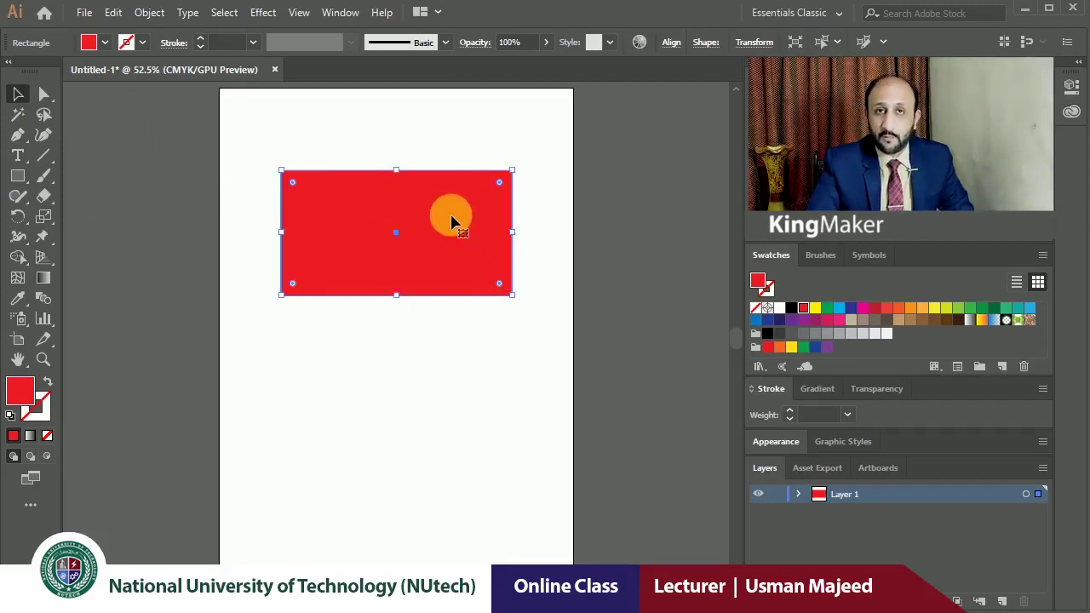
- Zoom in on the red rectangle and reselect it
click(358, 143)
click(324, 203)
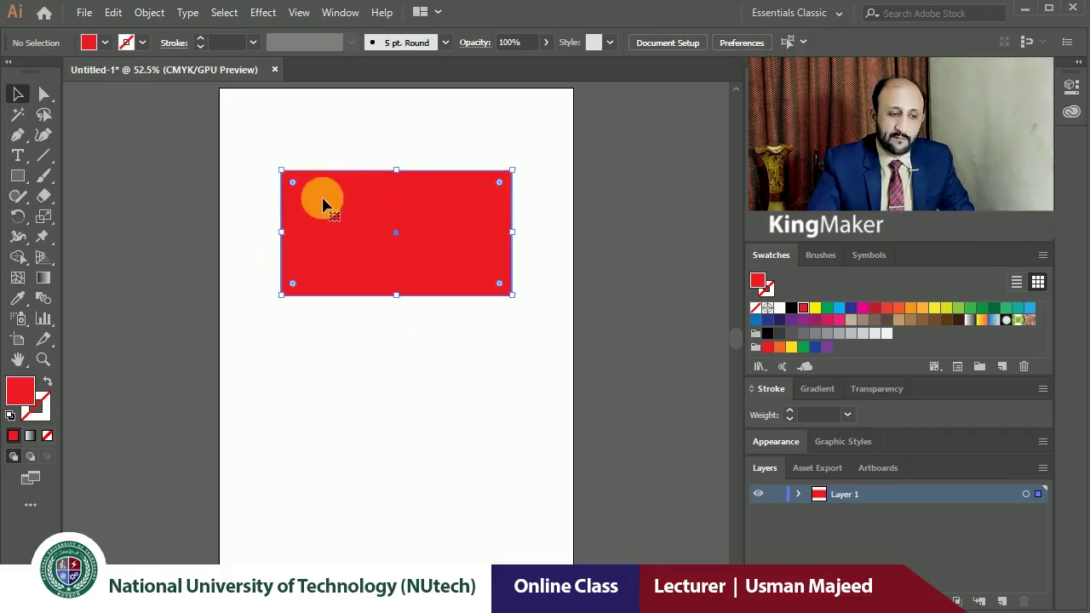
drag(257, 134, 553, 321)
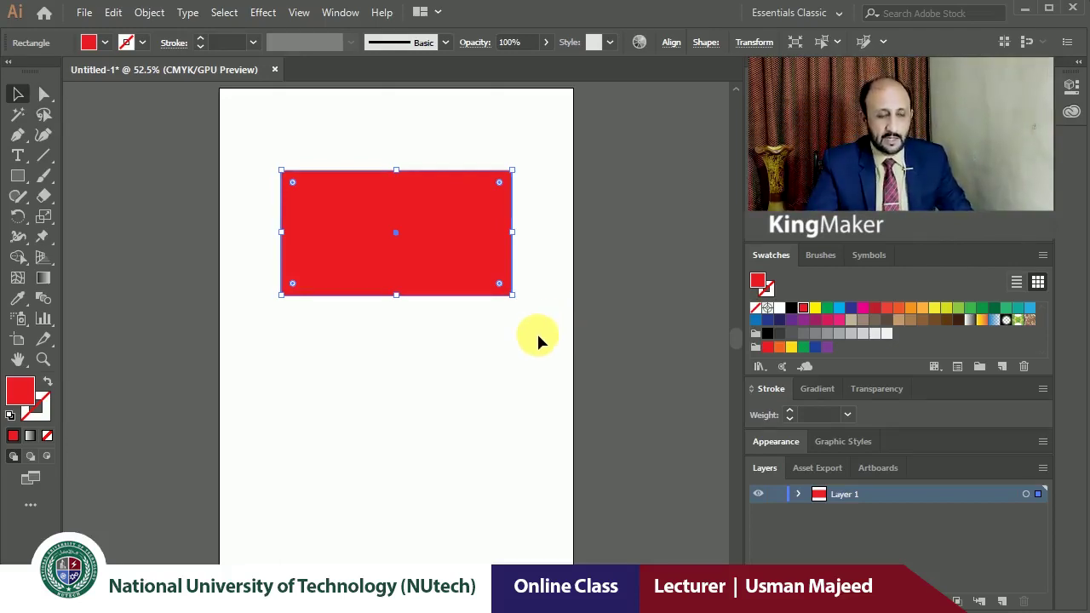
click(512, 362)
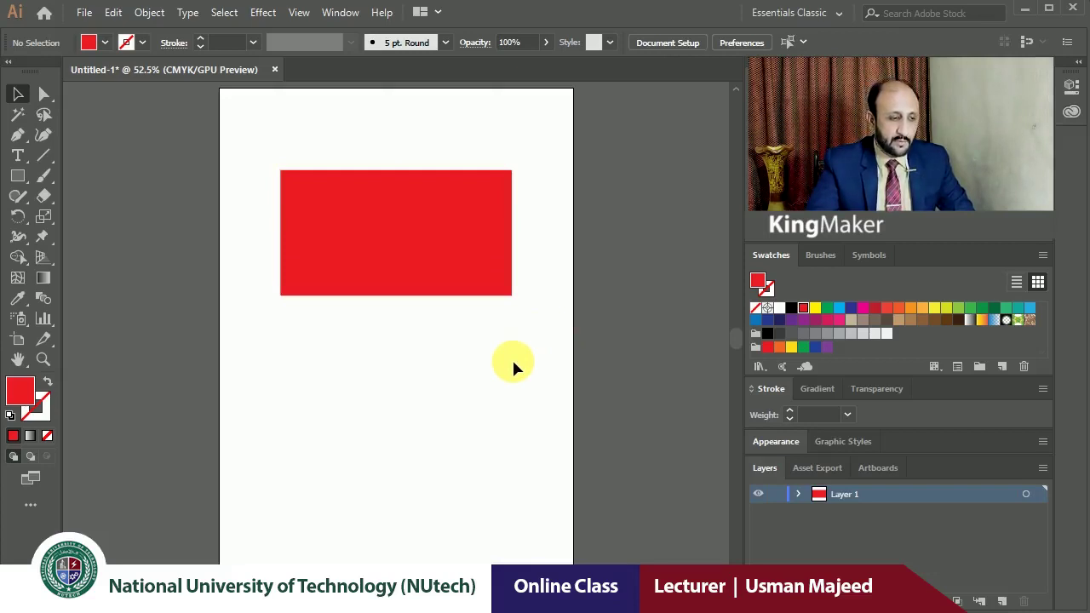
click(388, 267)
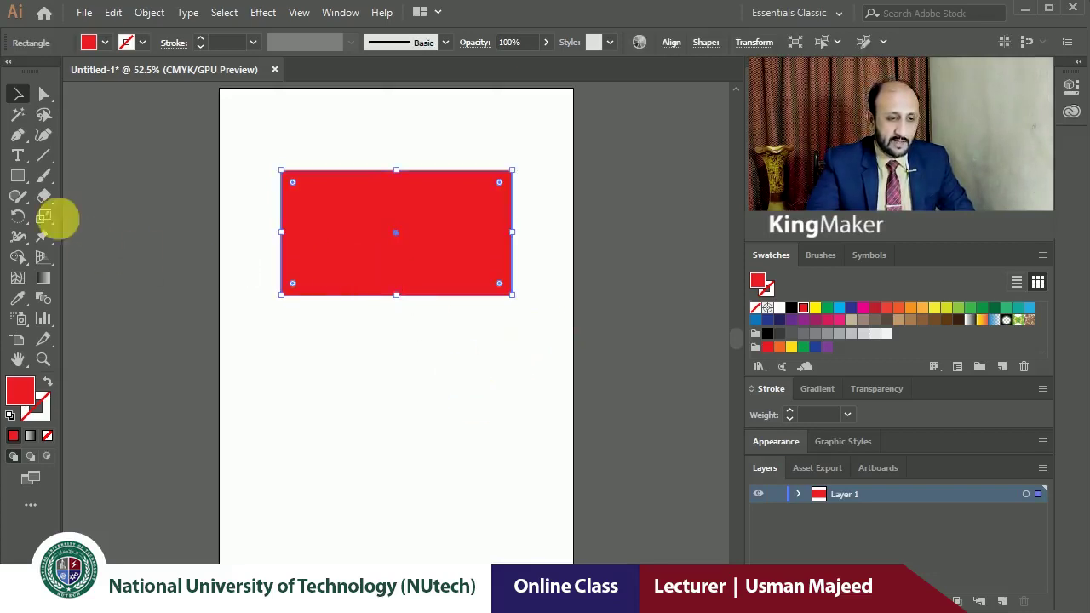
click(318, 150)
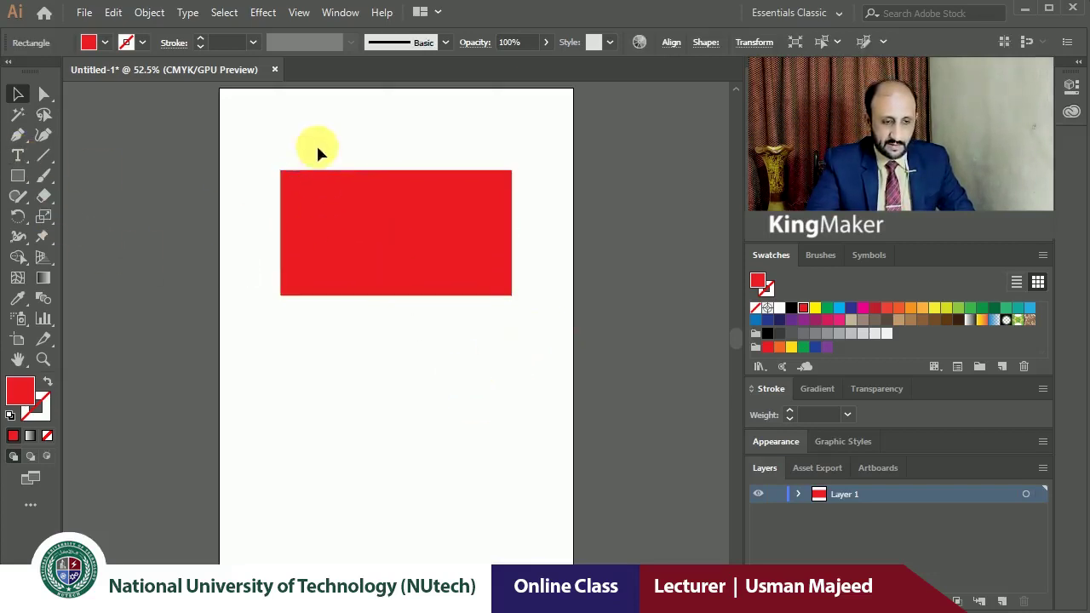
key(z)
drag(263, 156, 485, 346)
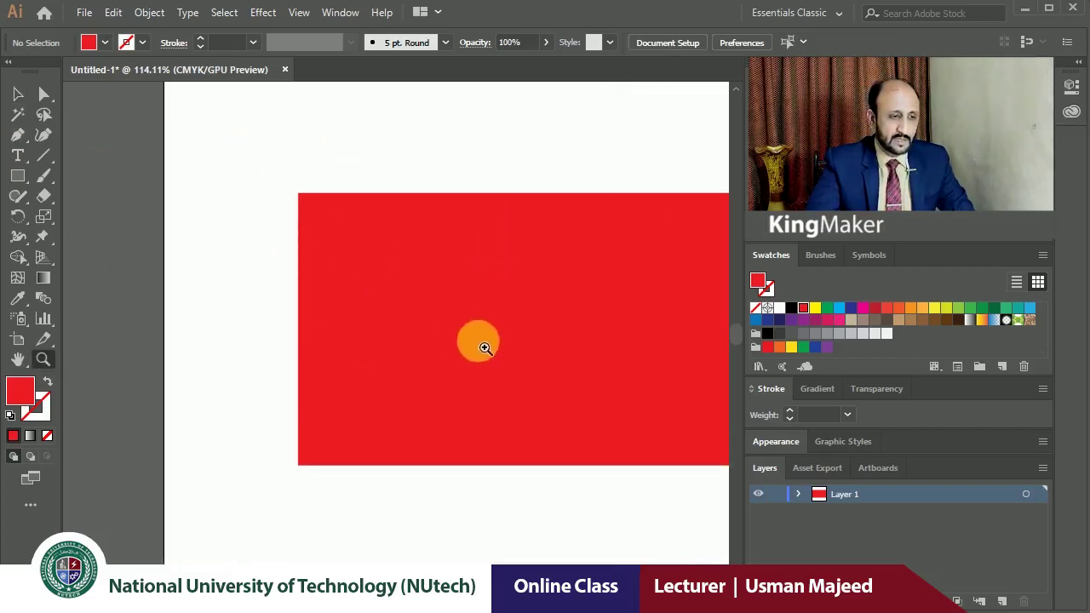
click(19, 95)
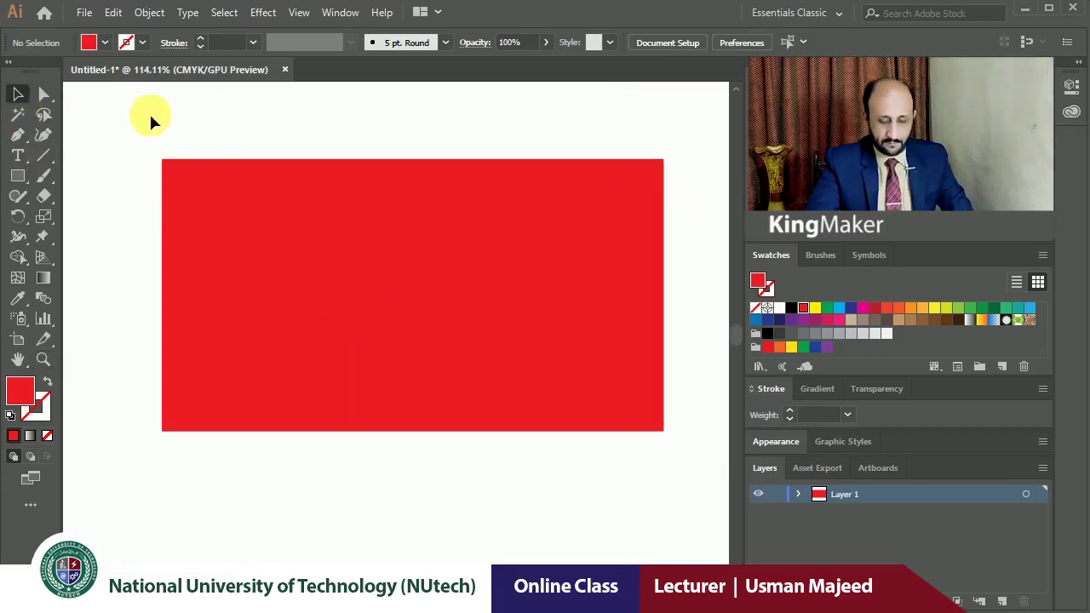
click(265, 241)
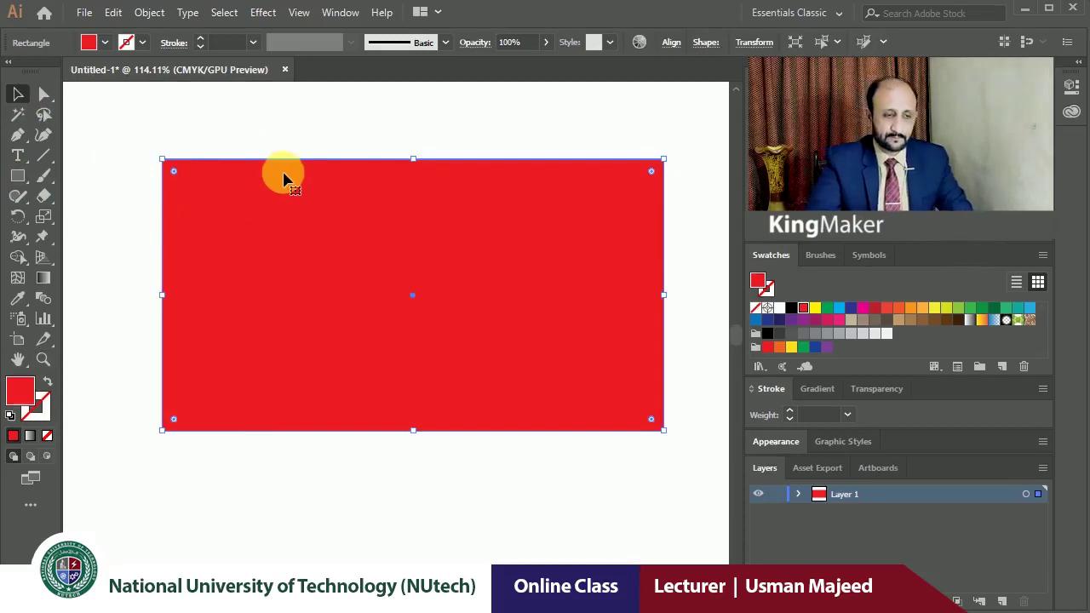
- Replace the red rectangle with an exact 5.5 by 3 in rectangle
key(Delete)
click(18, 176)
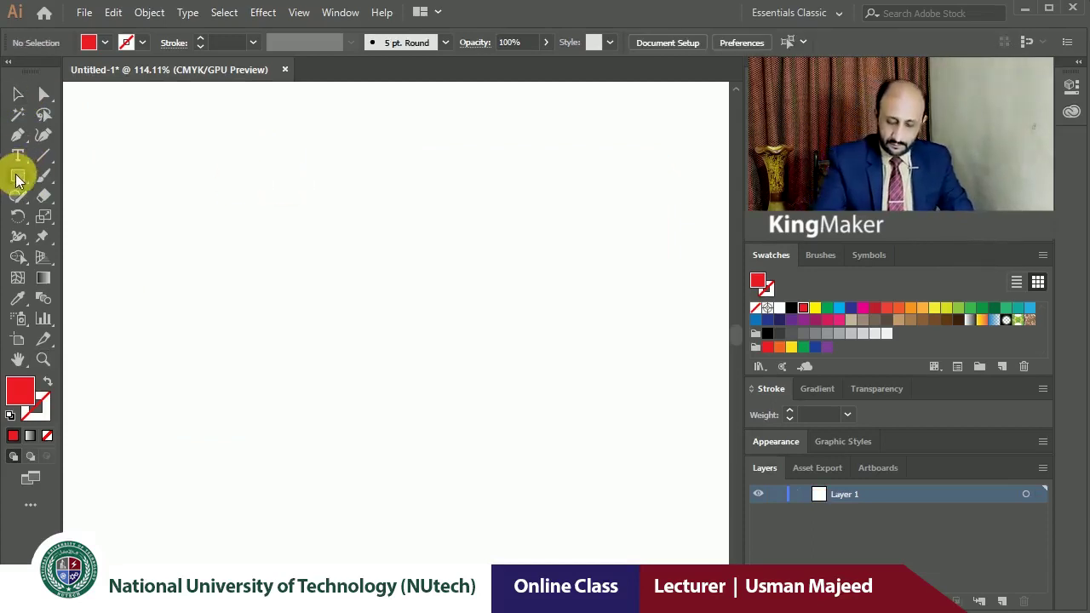
click(267, 263)
text(5)
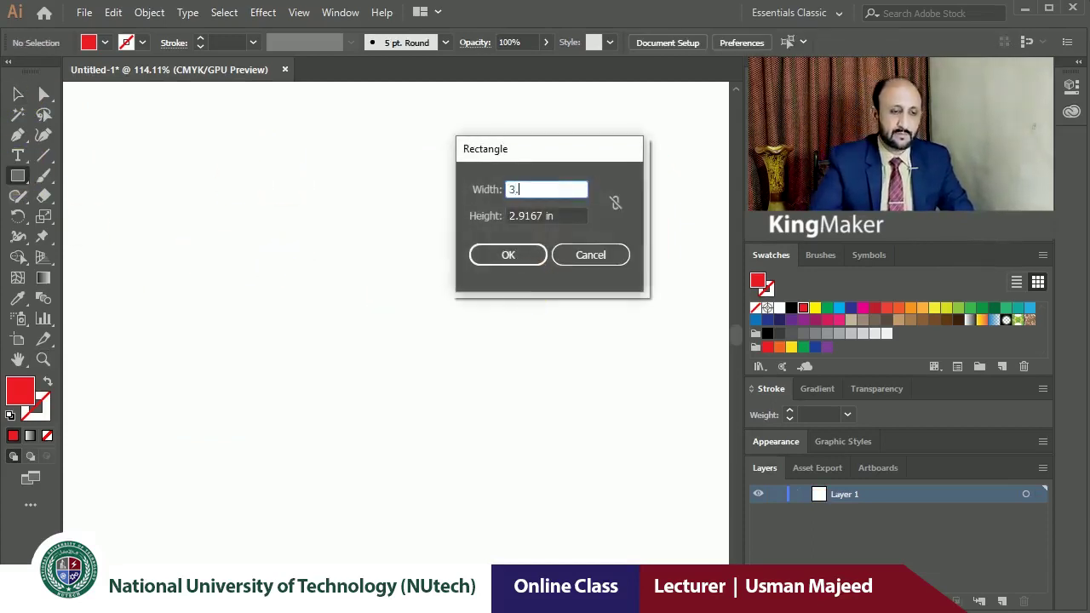
text(.5)
key(Tab)
text(3)
key(Return)
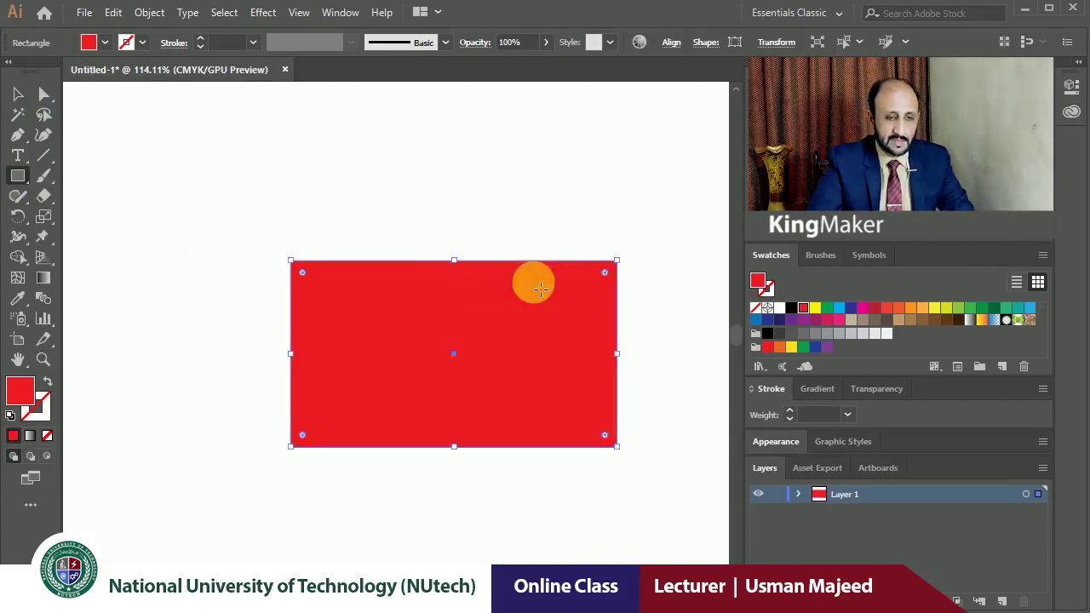
- Move the new rectangle up and left and fill it with cyan blue
click(18, 95)
drag(332, 311, 269, 274)
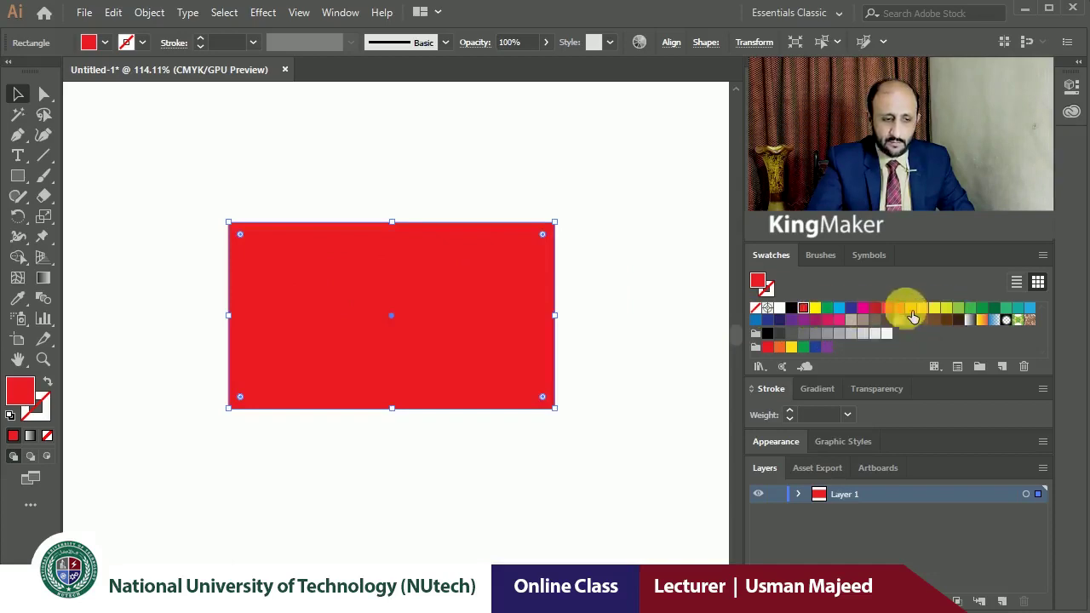
click(1032, 316)
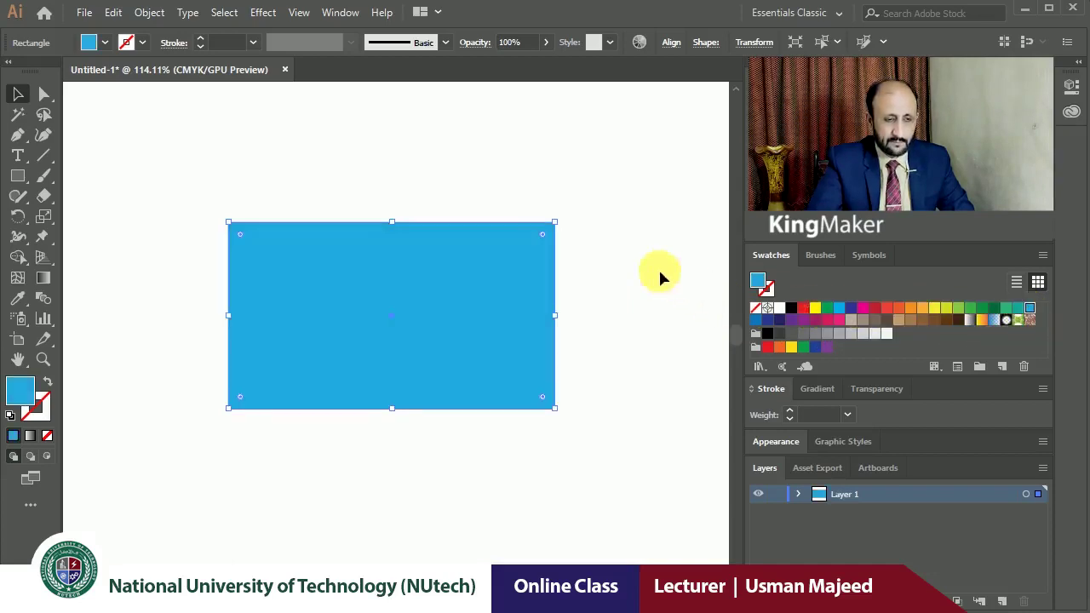
click(659, 278)
- Zoom in on the artboard and reselect the blue background rectangle
key(z)
drag(406, 287, 432, 315)
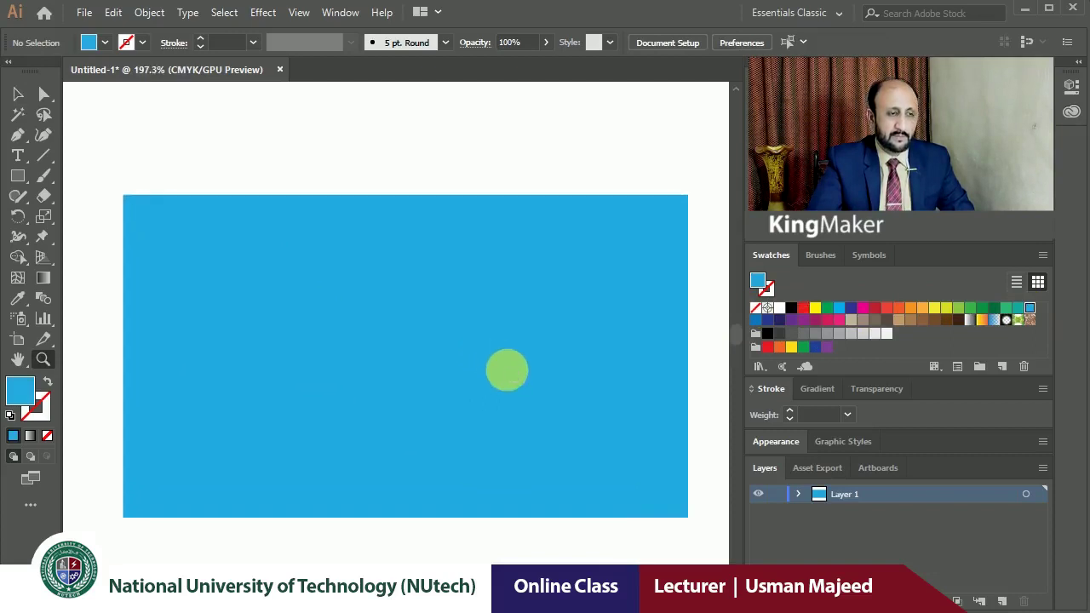
drag(500, 365, 475, 353)
click(18, 95)
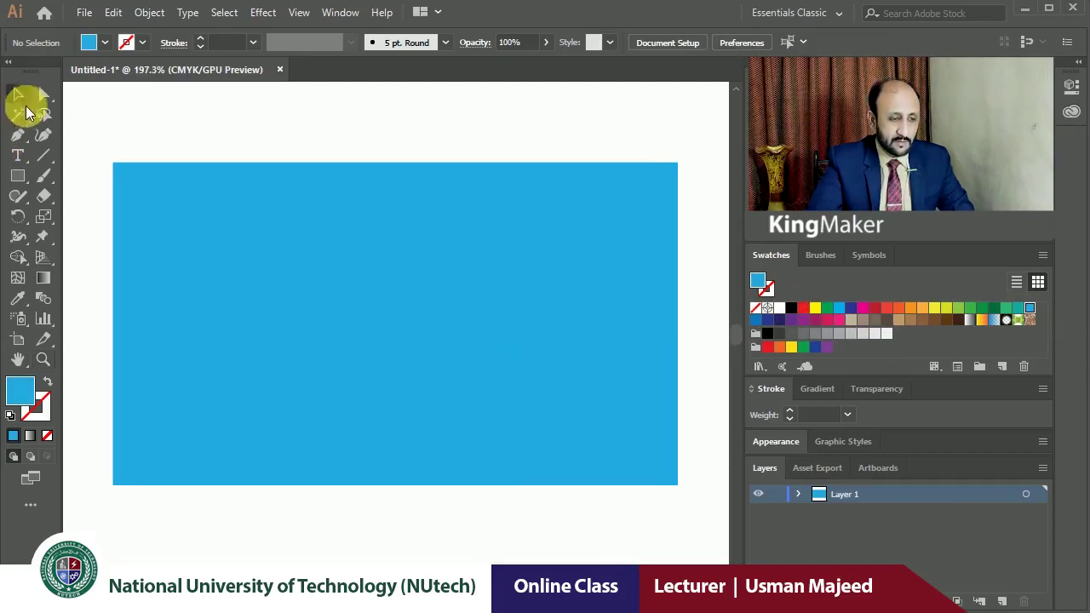
click(292, 231)
- Draw a rectangle across the bottom of the background with a dark teal fill
click(15, 178)
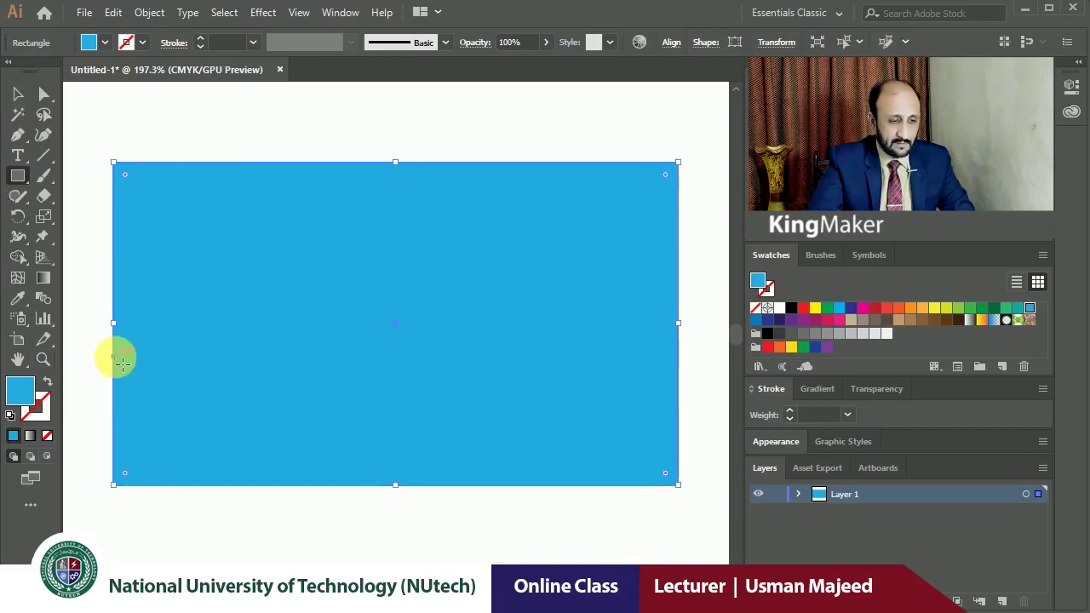
drag(123, 385, 687, 492)
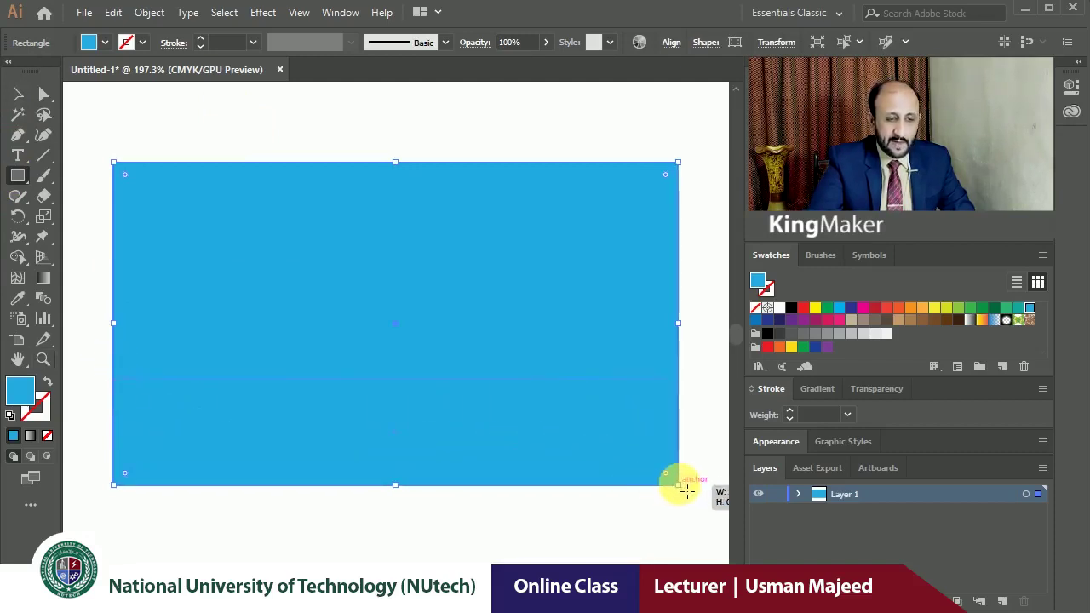
mouse_move(686, 491)
mouse_down()
mouse_move(567, 481)
mouse_move(679, 486)
mouse_up()
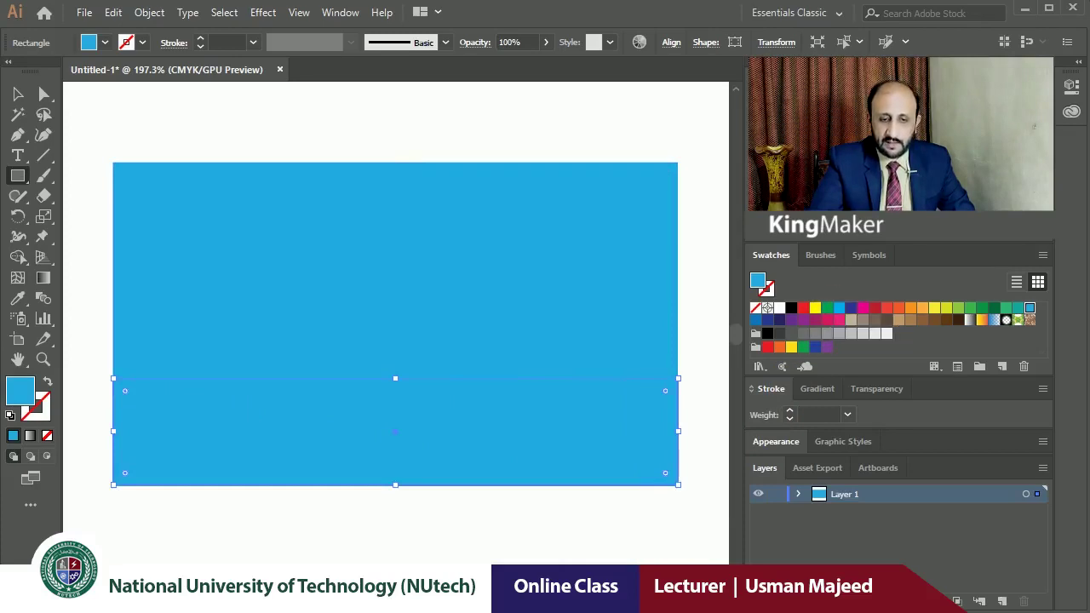
click(843, 196)
click(875, 261)
click(869, 252)
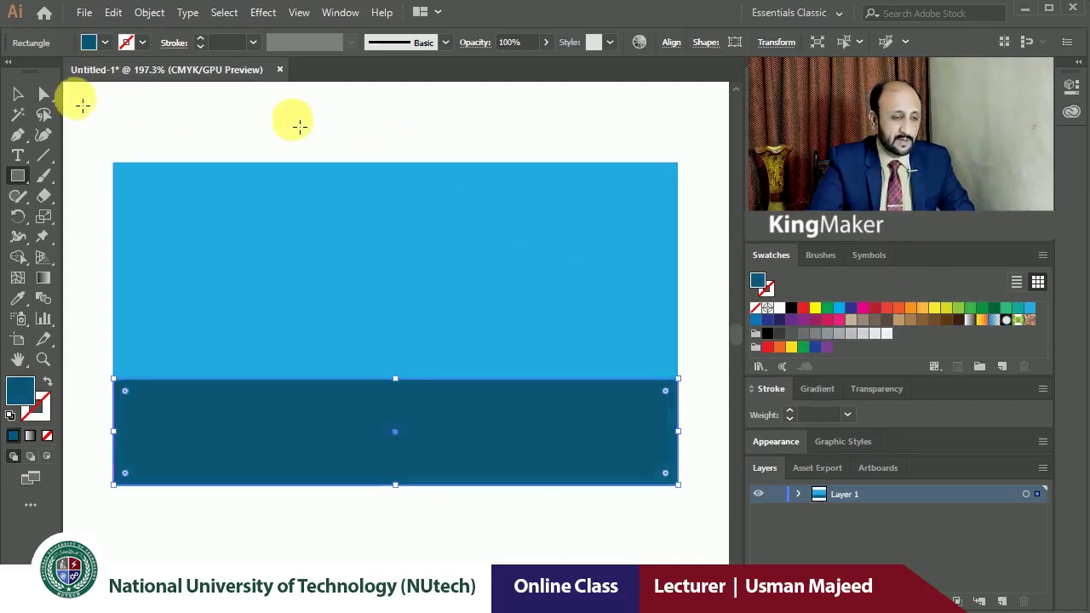
- Set the bottom band's fill to #0B4051 and make the band thinner
click(24, 94)
click(219, 122)
click(234, 411)
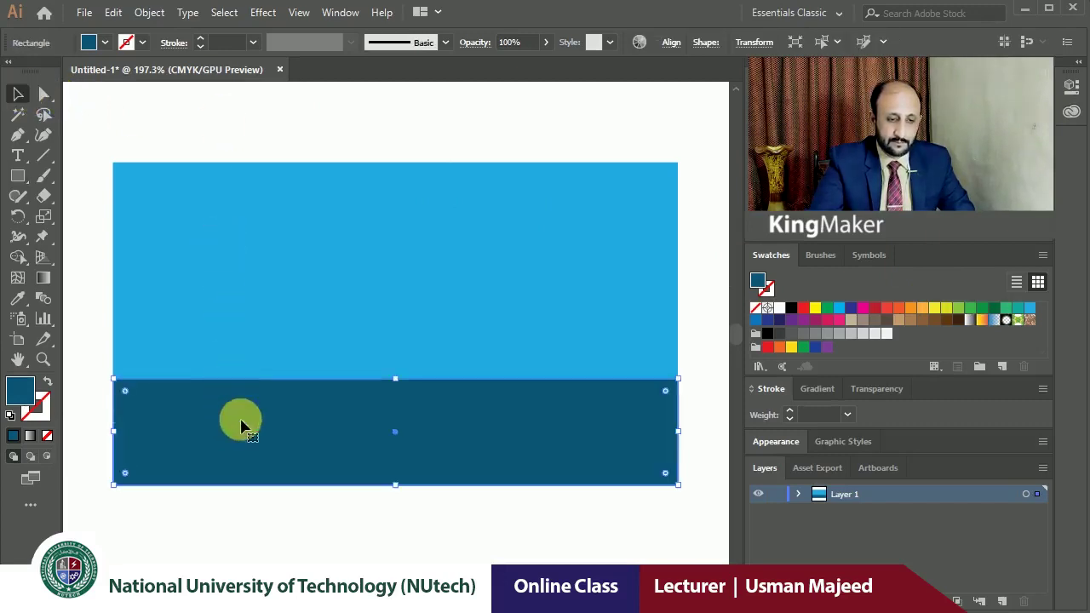
double_click(24, 396)
drag(513, 334, 508, 347)
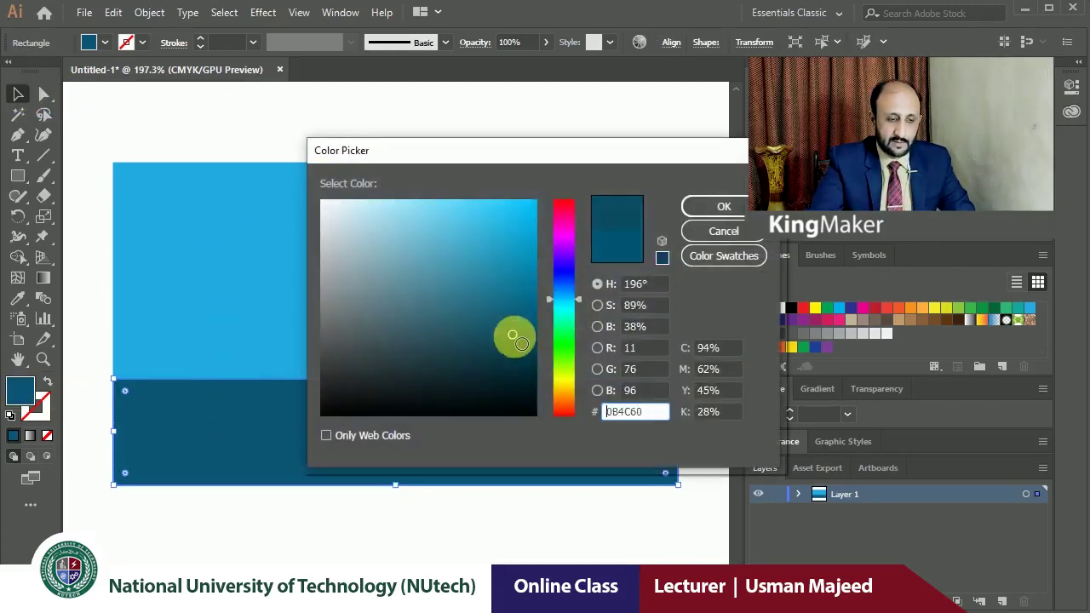
click(723, 206)
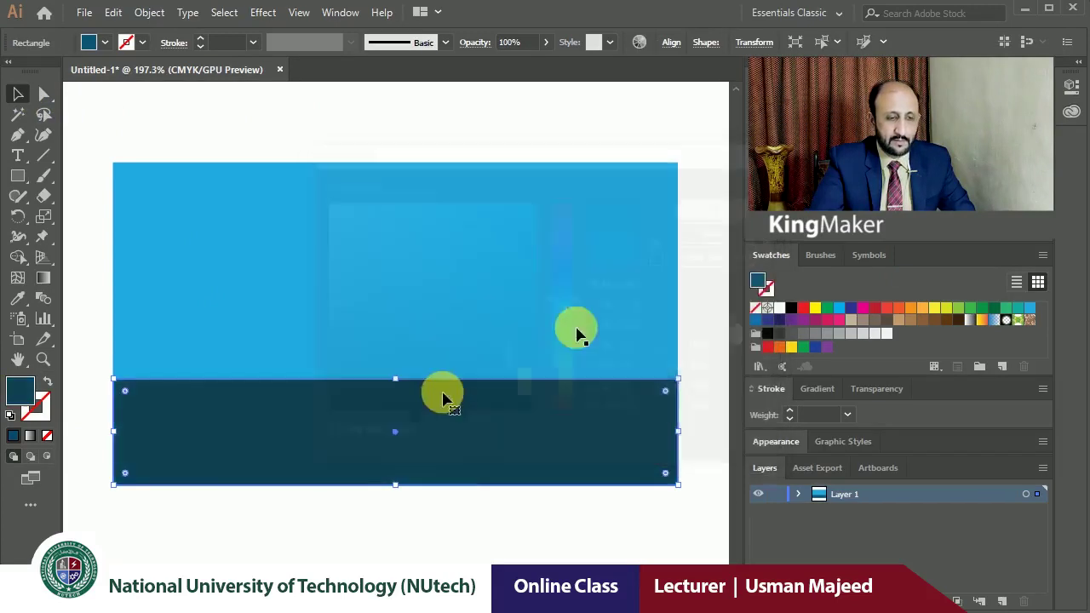
drag(394, 379, 397, 416)
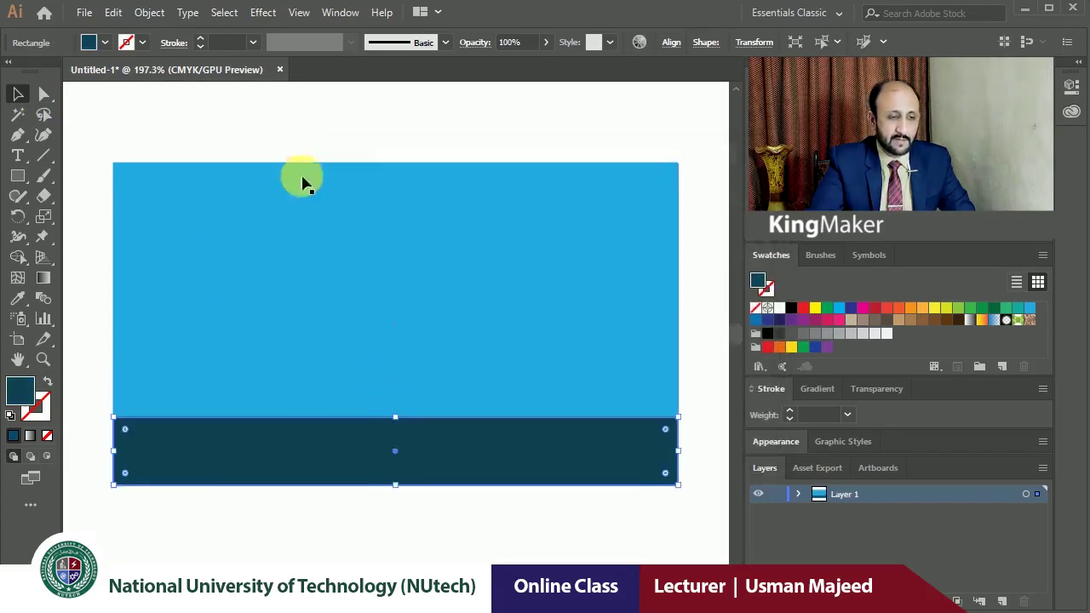
click(230, 109)
- Draw a small dark square and move it toward the upper left
click(17, 175)
mouse_move(281, 232)
mouse_down()
mouse_move(344, 309)
mouse_move(364, 315)
mouse_up()
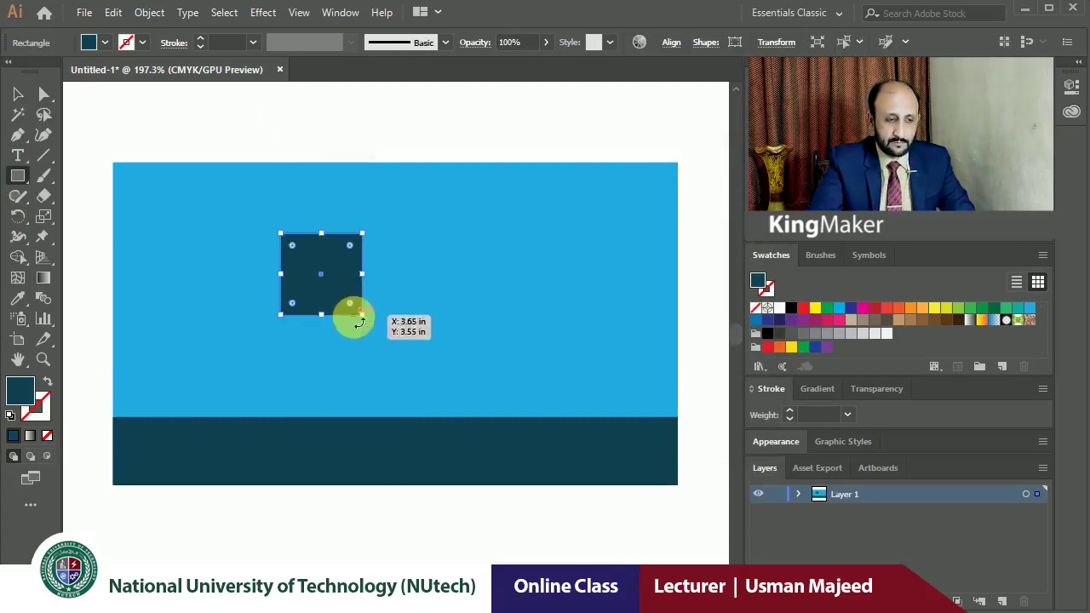
click(17, 90)
drag(345, 274, 204, 248)
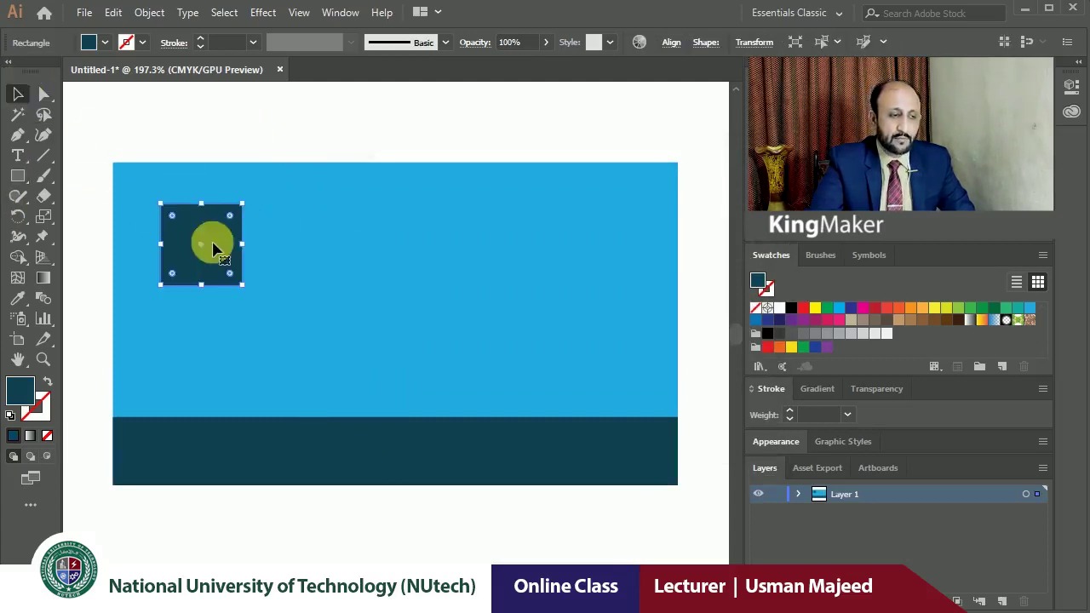
- Place a Regular-style 'KingMaker' text label beside the dark square
click(17, 155)
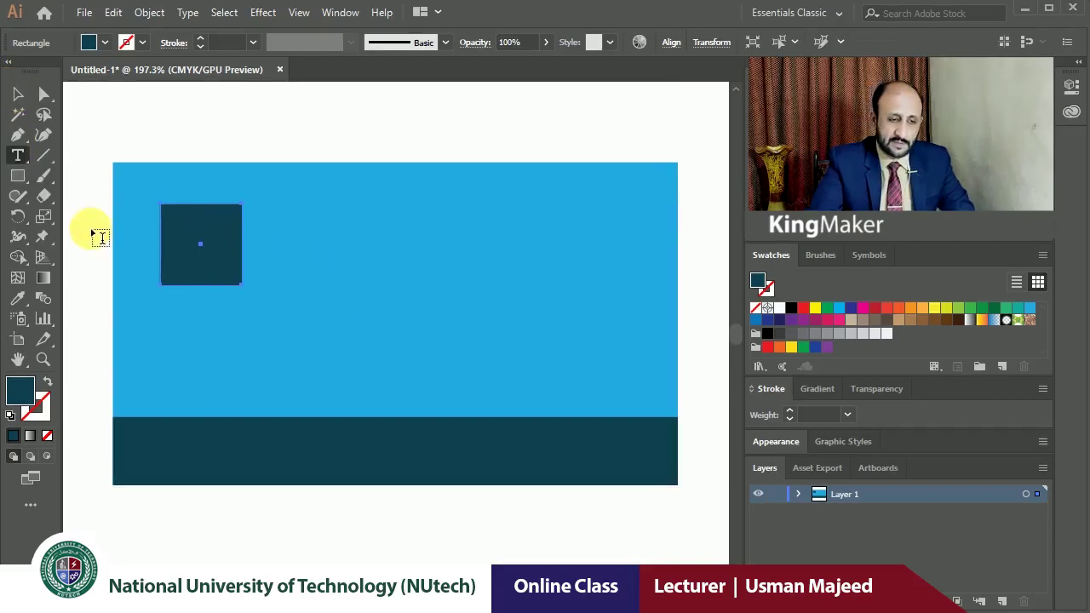
click(324, 246)
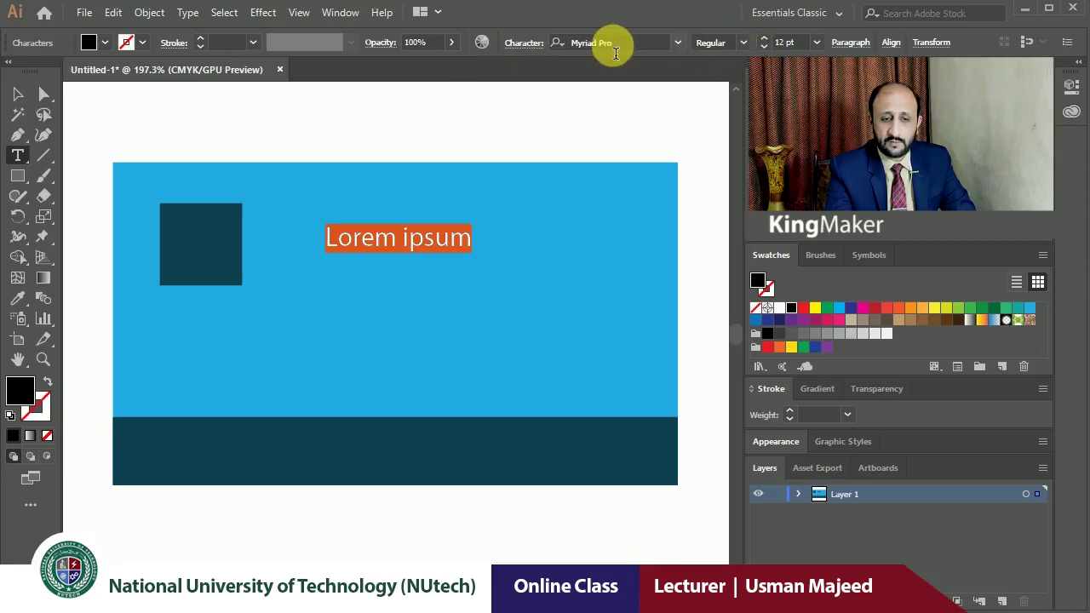
click(739, 45)
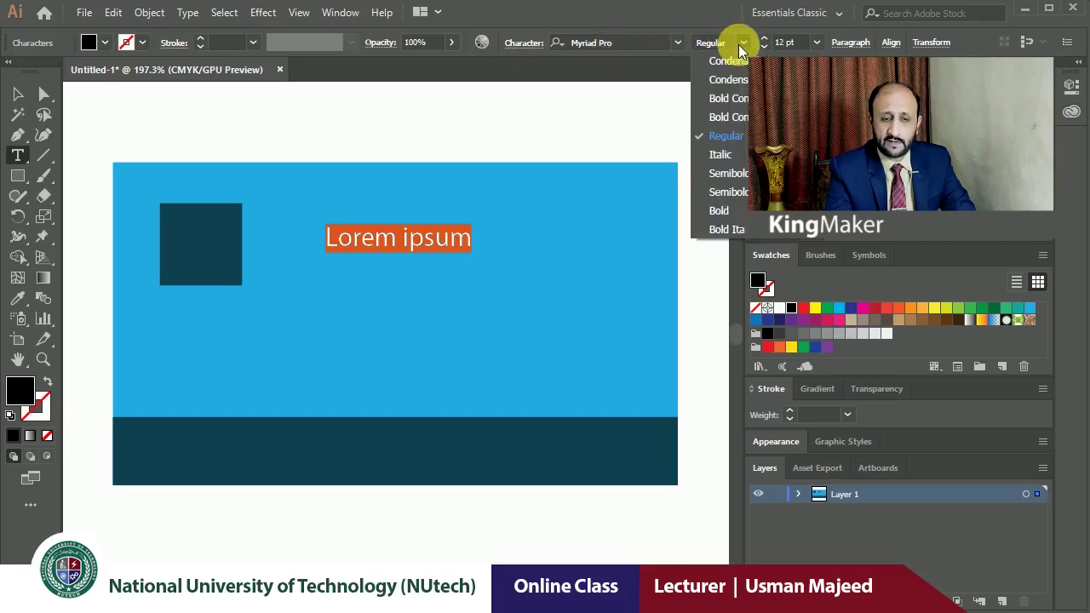
click(772, 43)
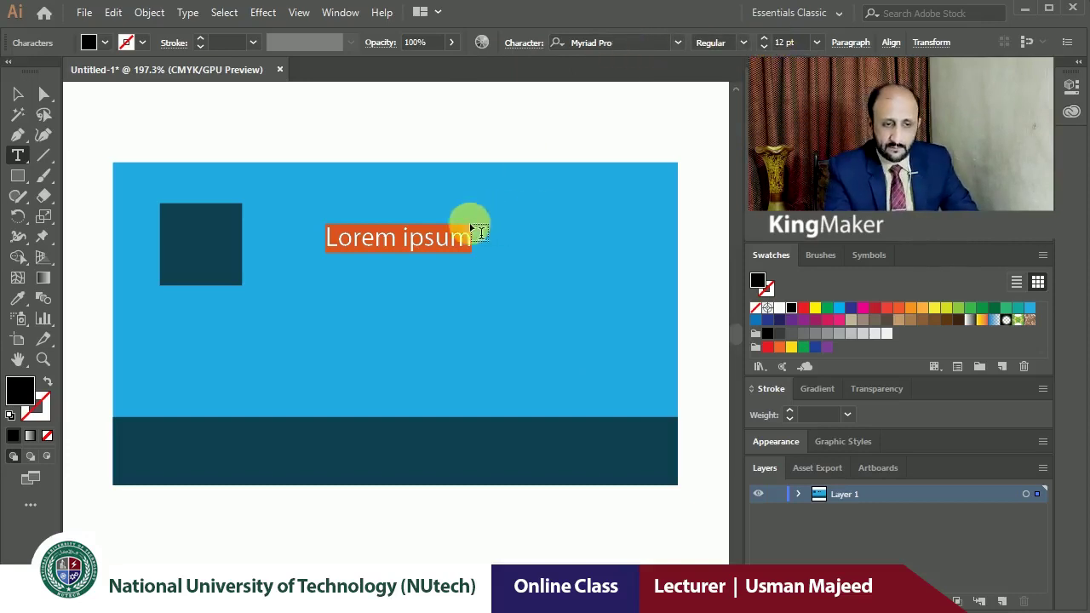
click(524, 42)
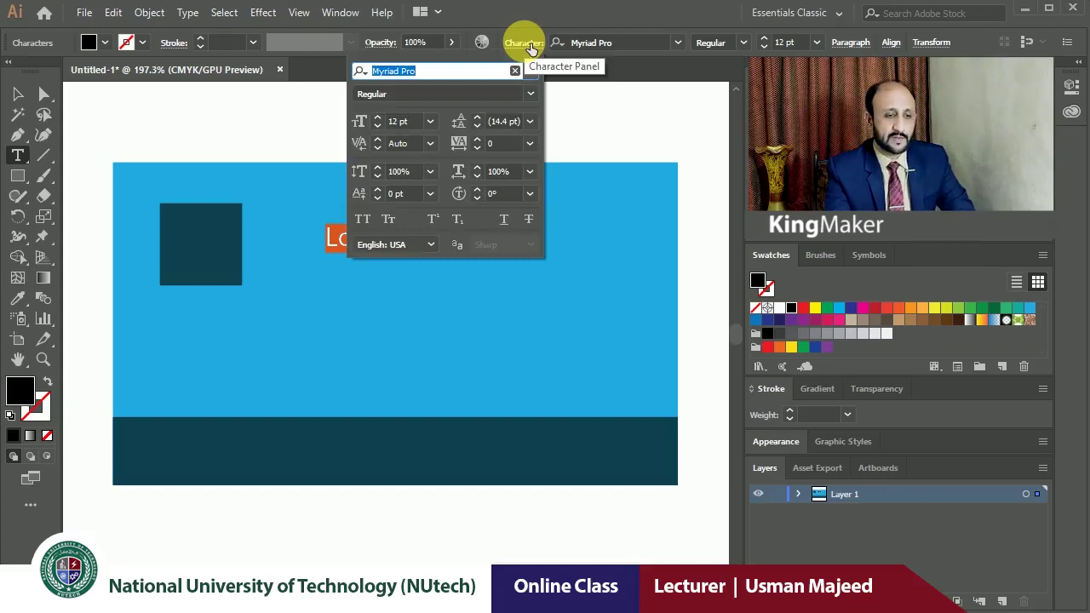
click(530, 47)
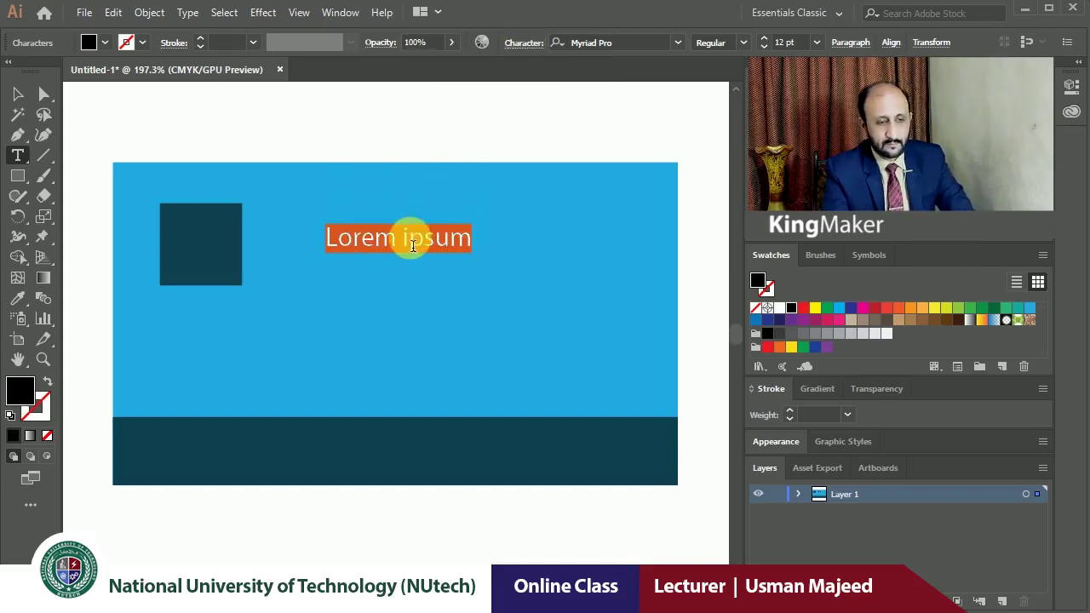
text(KingMaker)
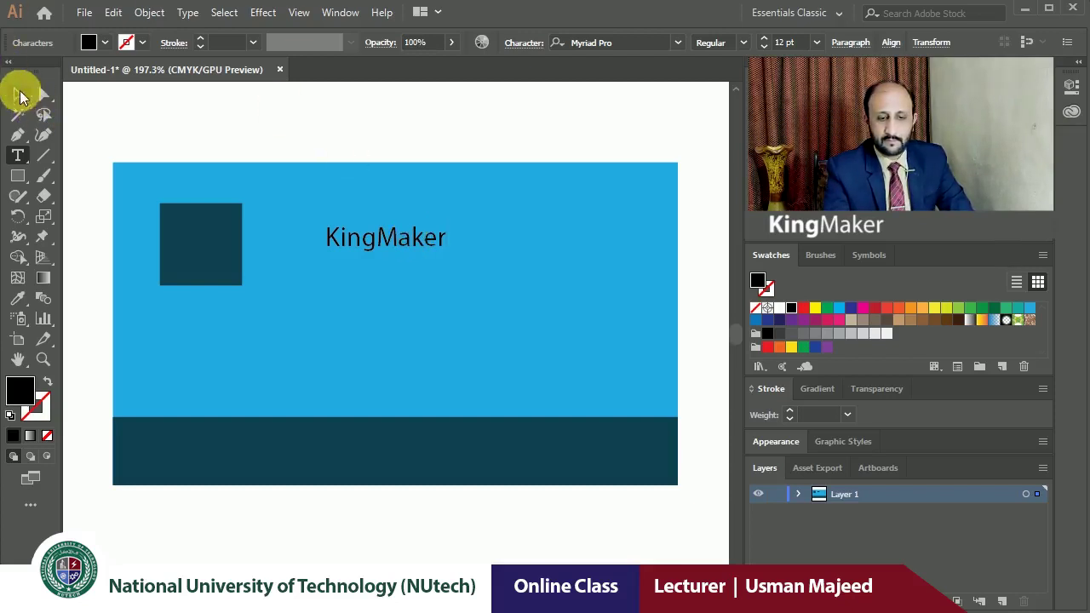
click(18, 94)
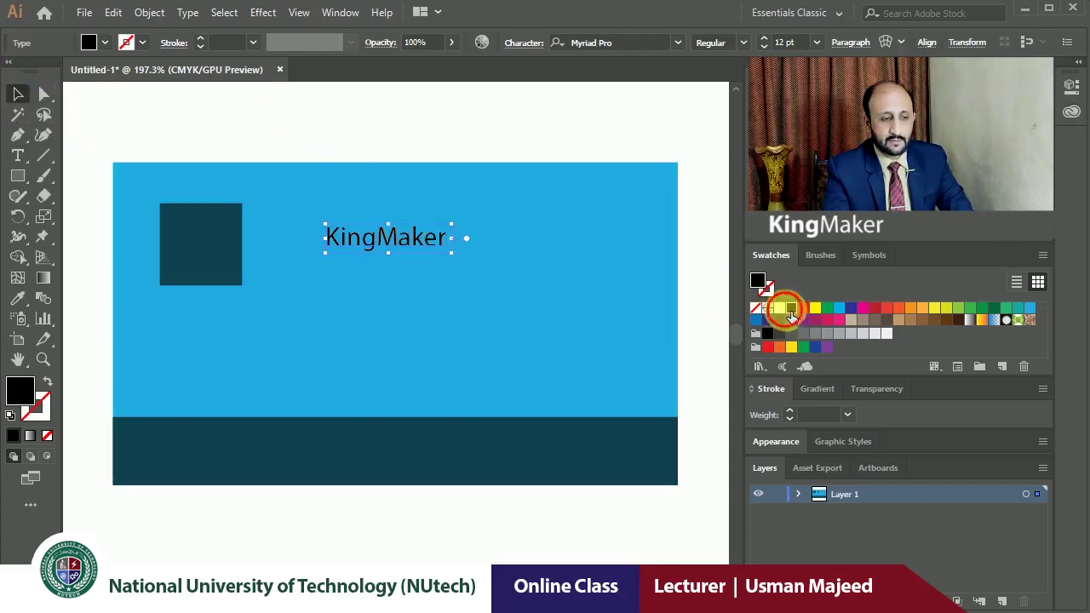
- Make the KingMaker text white and move it below the dark square
click(779, 308)
click(468, 122)
mouse_move(425, 240)
mouse_down()
mouse_move(281, 305)
mouse_move(248, 308)
mouse_move(475, 232)
mouse_move(318, 435)
mouse_move(273, 441)
mouse_up()
click(255, 117)
- Retype the copied text in the band as 'Islamabad - Pakistan' and shift it left
key(t)
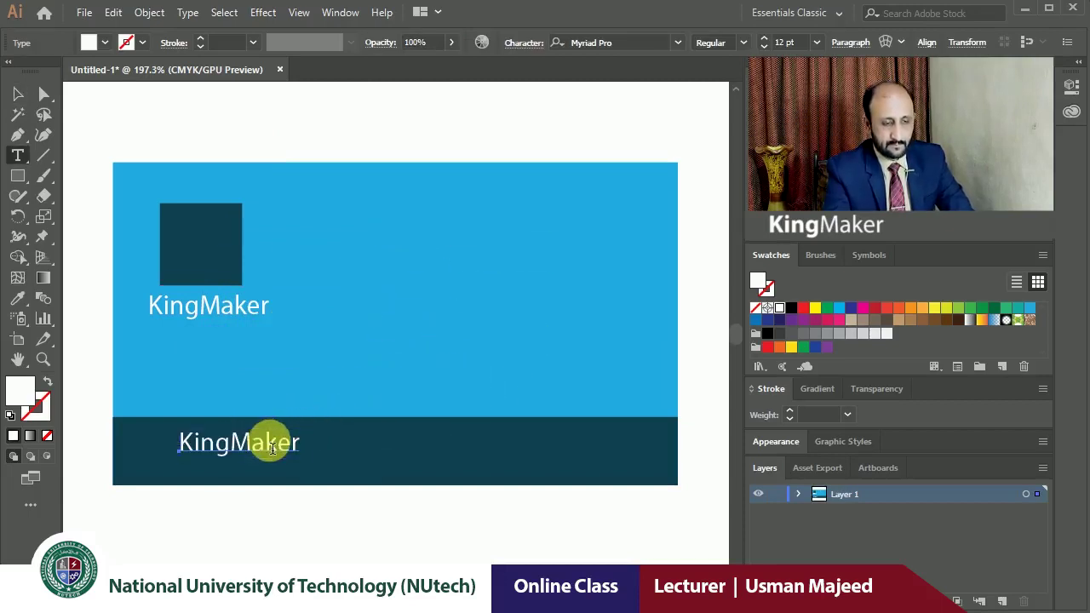
double_click(271, 449)
key(BackSpace)
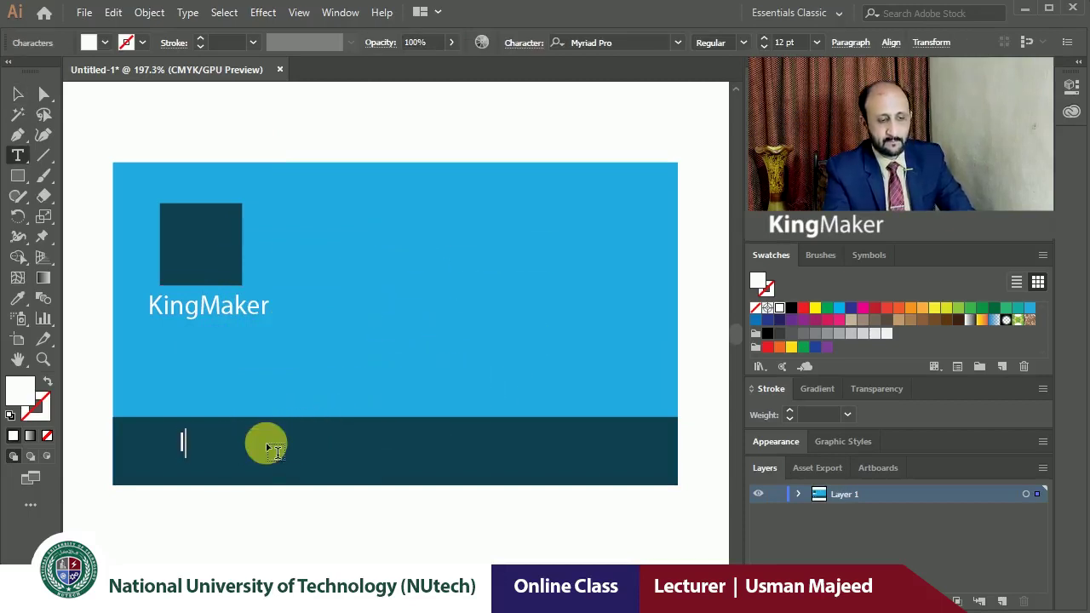
text(Islamabad - Pakistan)
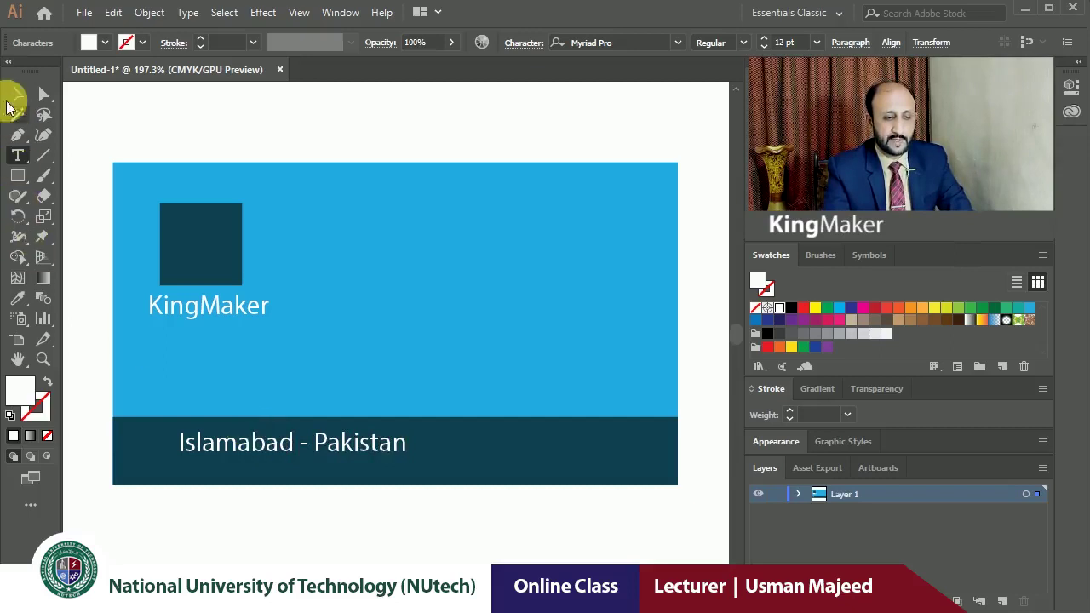
click(18, 95)
drag(256, 446, 228, 454)
click(269, 145)
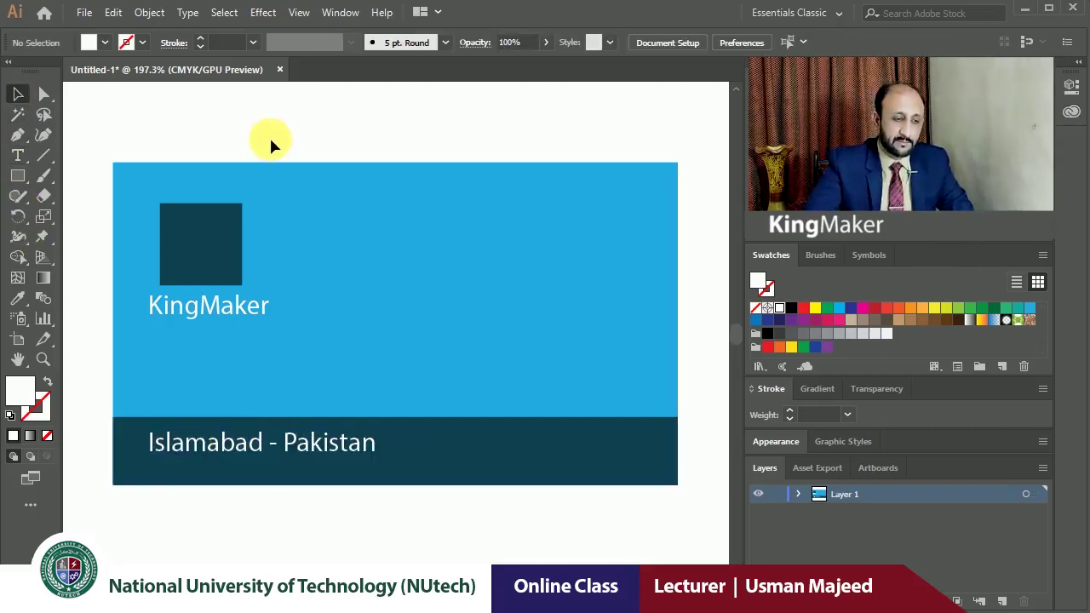
- Position the dark square centred directly above the white KingMaker text
mouse_move(230, 264)
mouse_down()
mouse_move(230, 314)
mouse_move(237, 307)
mouse_up()
click(205, 154)
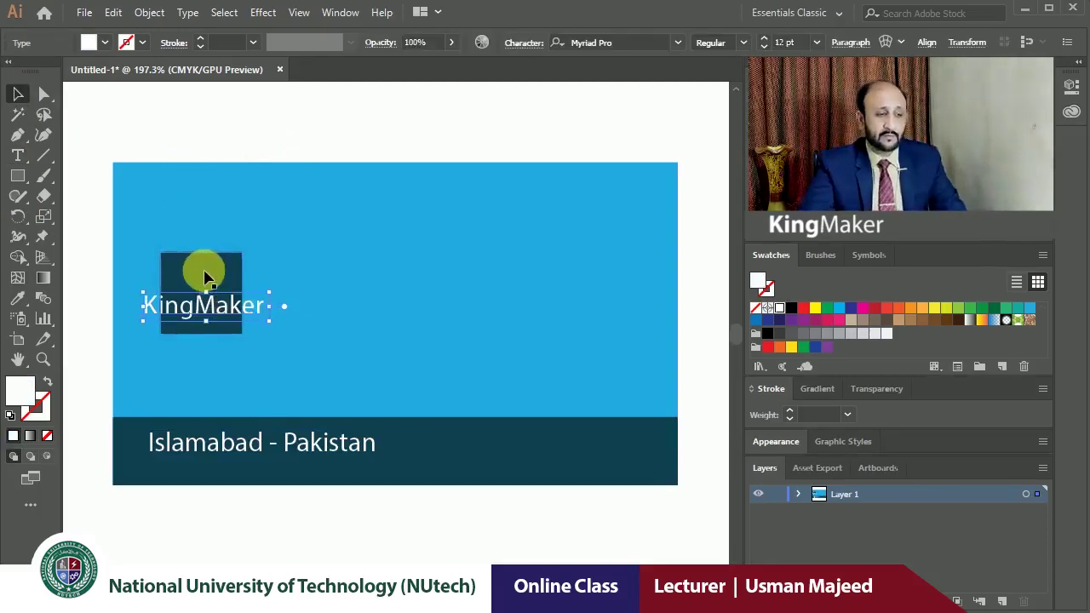
click(205, 279)
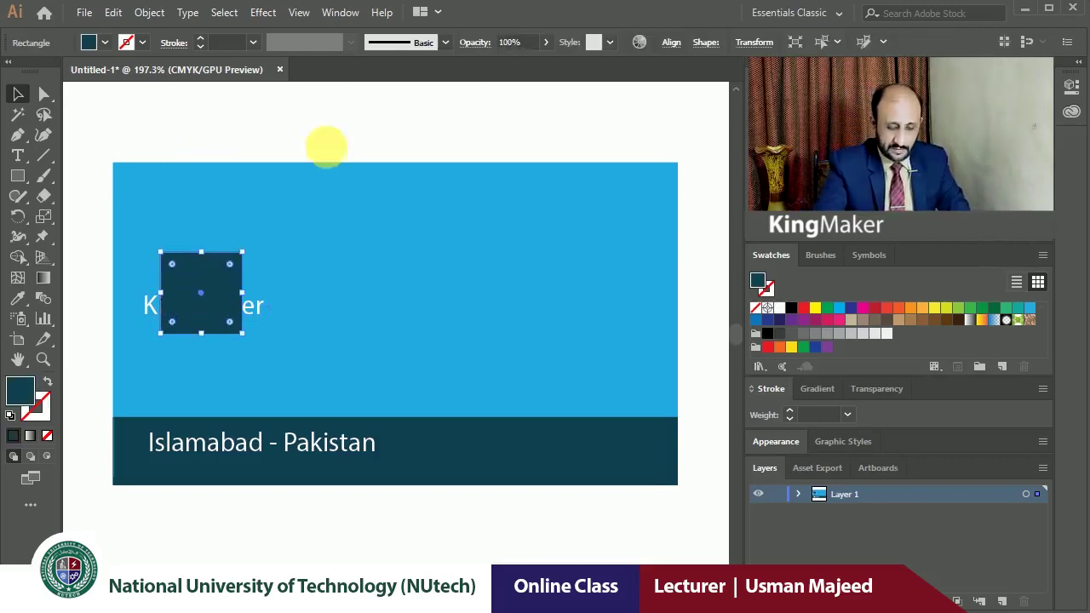
click(324, 127)
click(212, 263)
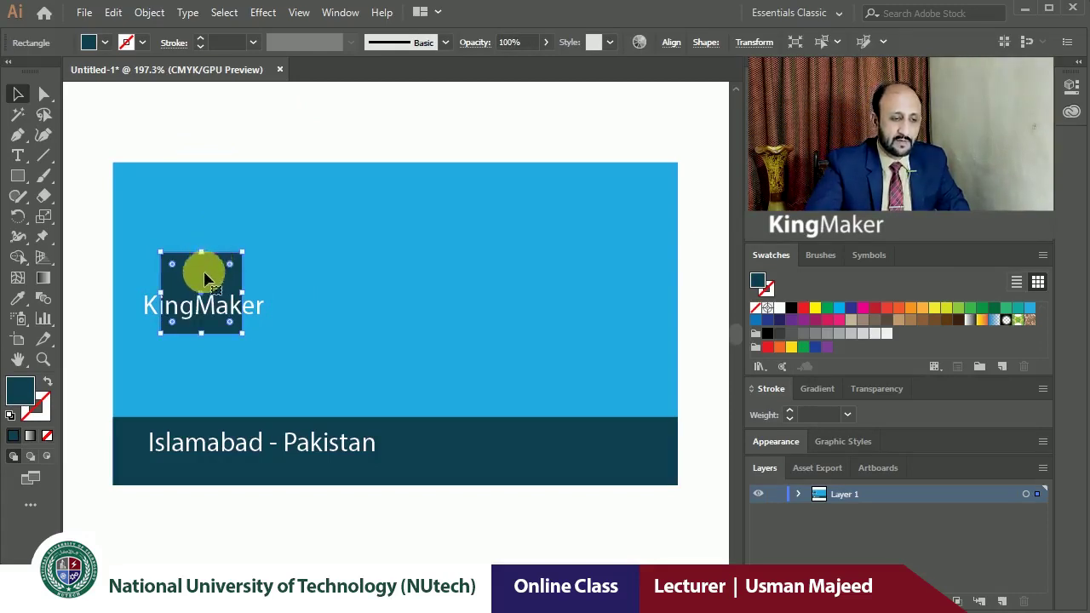
drag(213, 266, 201, 203)
drag(186, 314, 177, 304)
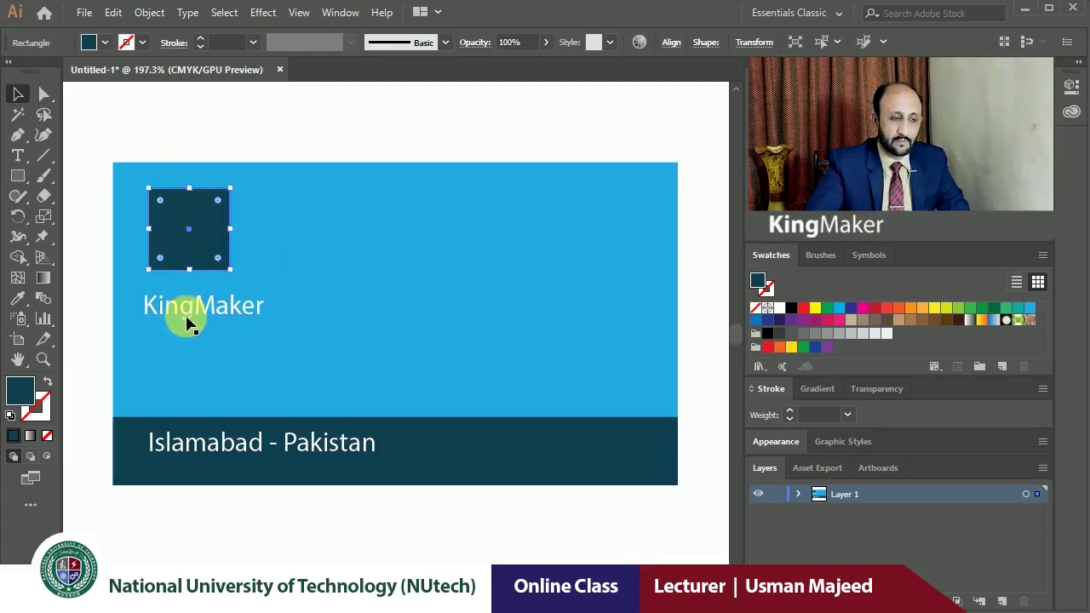
shift+click(170, 246)
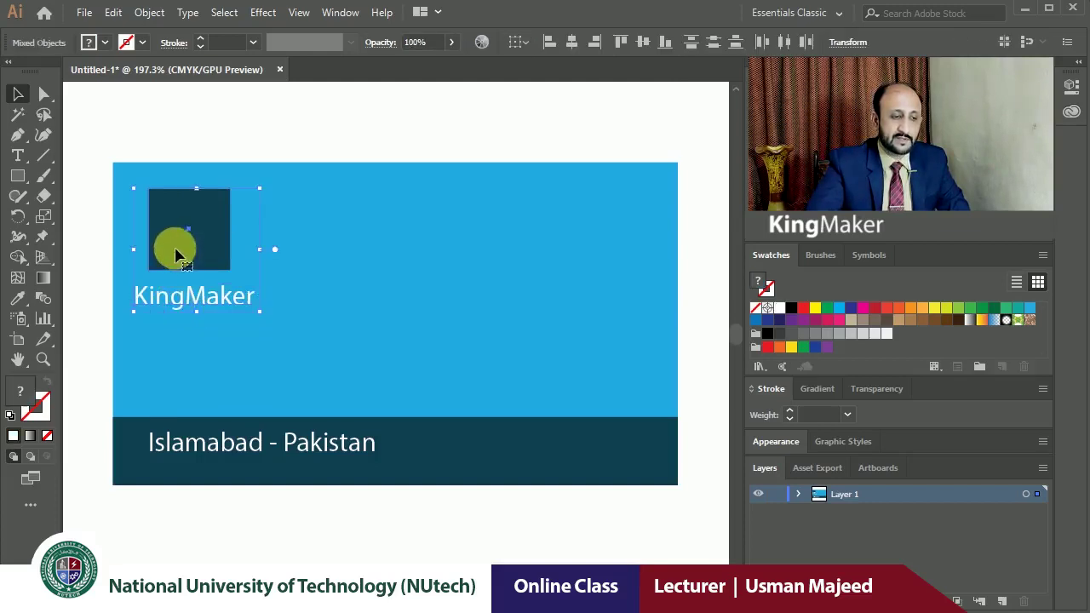
mouse_move(170, 246)
mouse_down()
mouse_move(178, 255)
mouse_move(195, 245)
mouse_up()
click(197, 154)
click(228, 141)
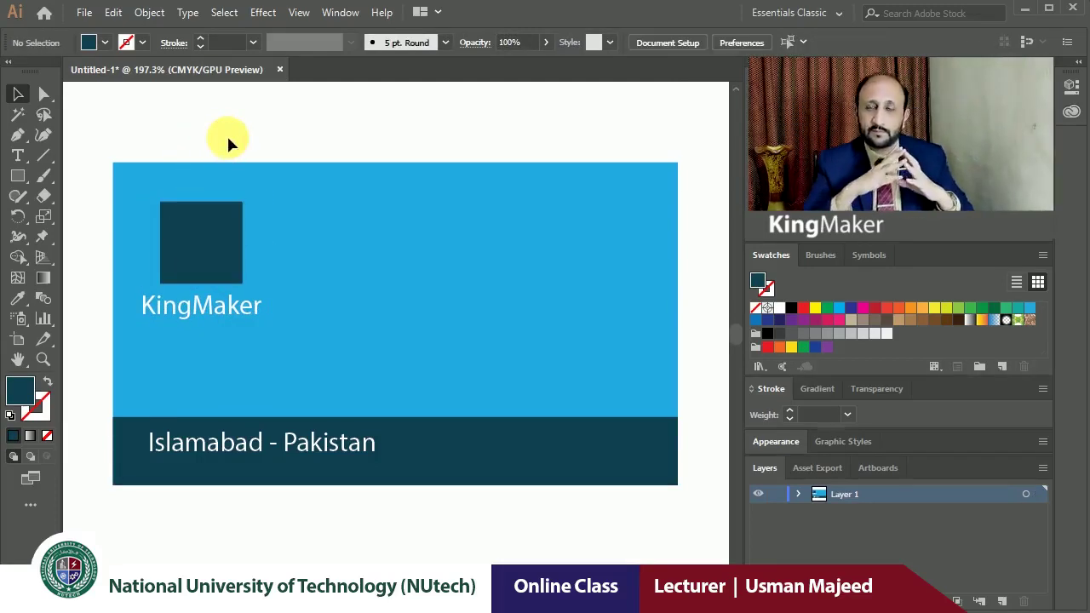